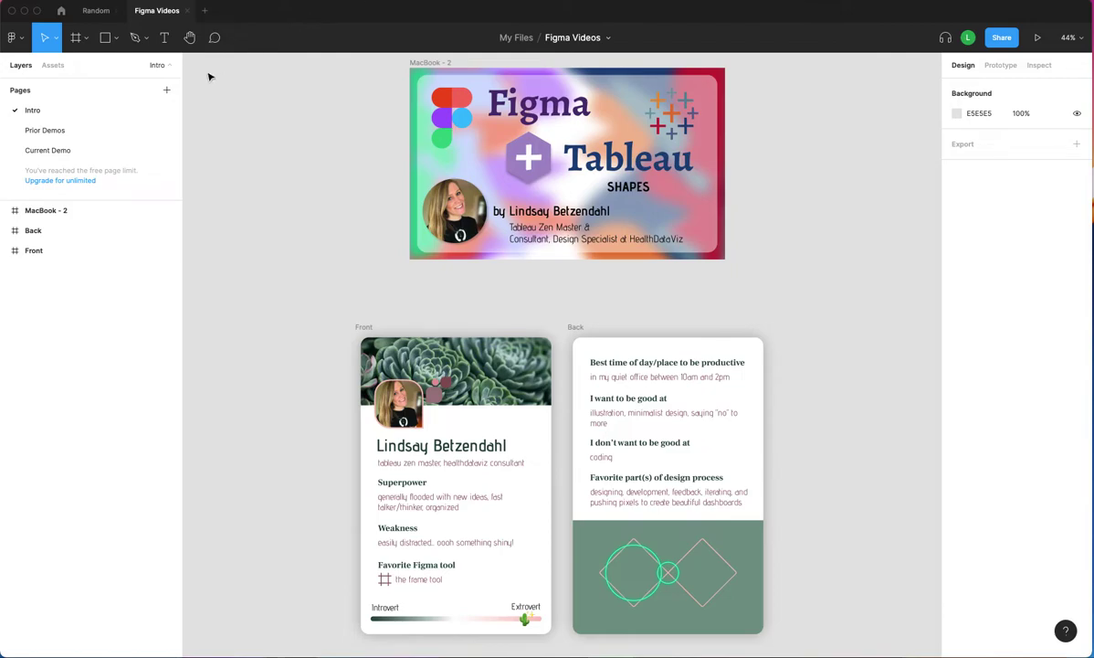
Open the Current Demo page at an empty area of the canvas.
left_click(55, 150)
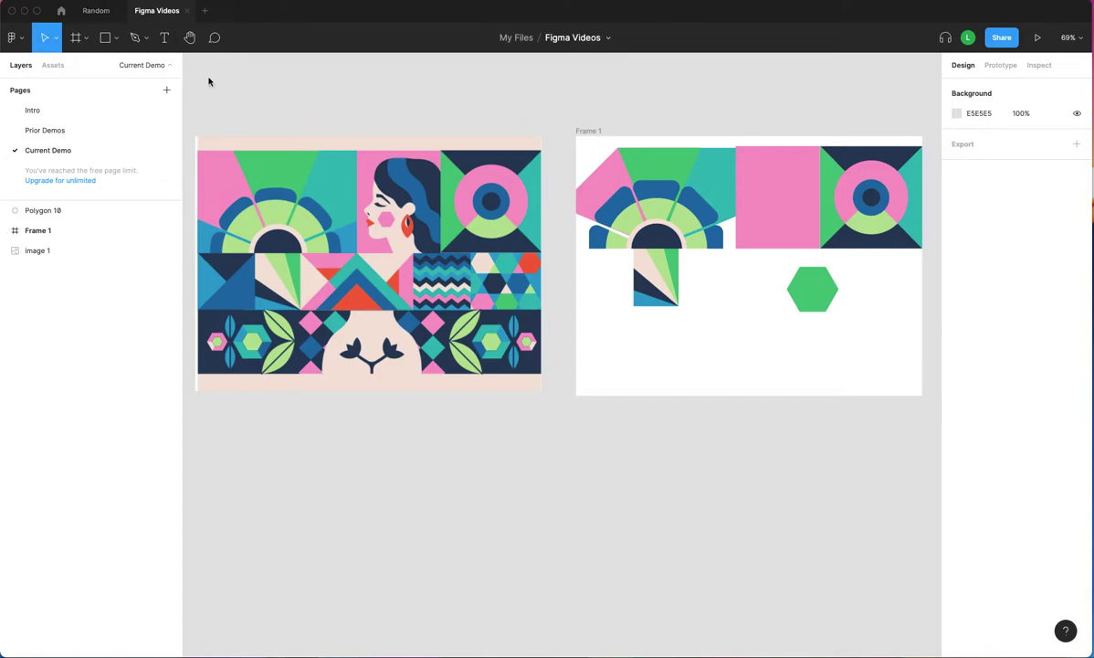
scroll(574, 551, "down", 2)
scroll(577, 551, "down", 10)
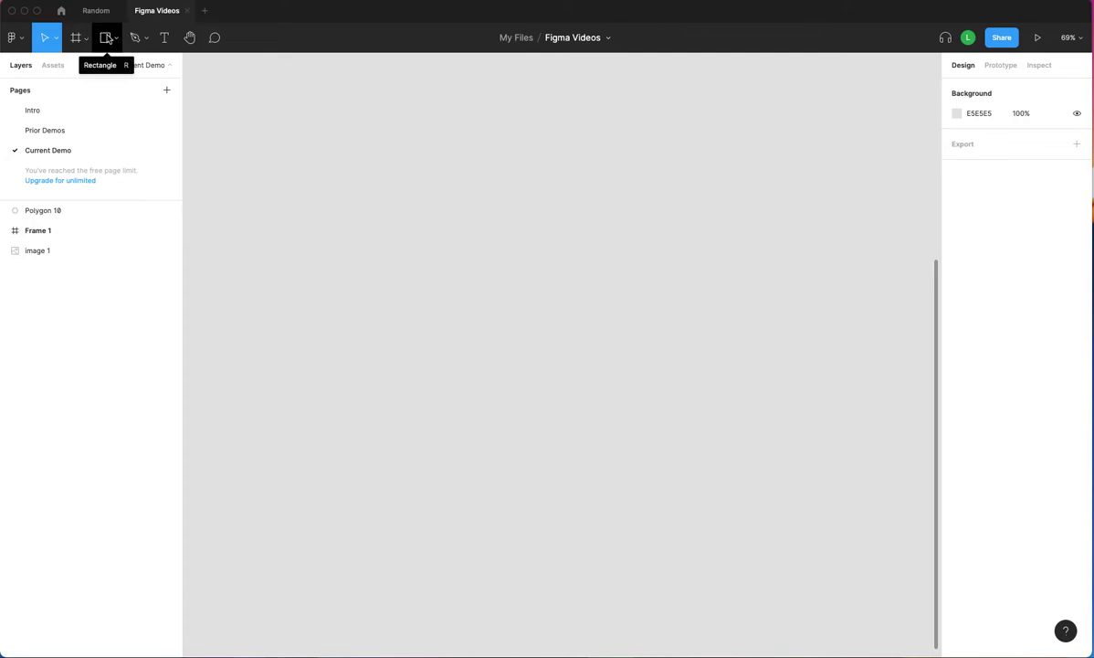
Draw a rectangle about 897 × 309 on the empty canvas.
left_click(116, 40)
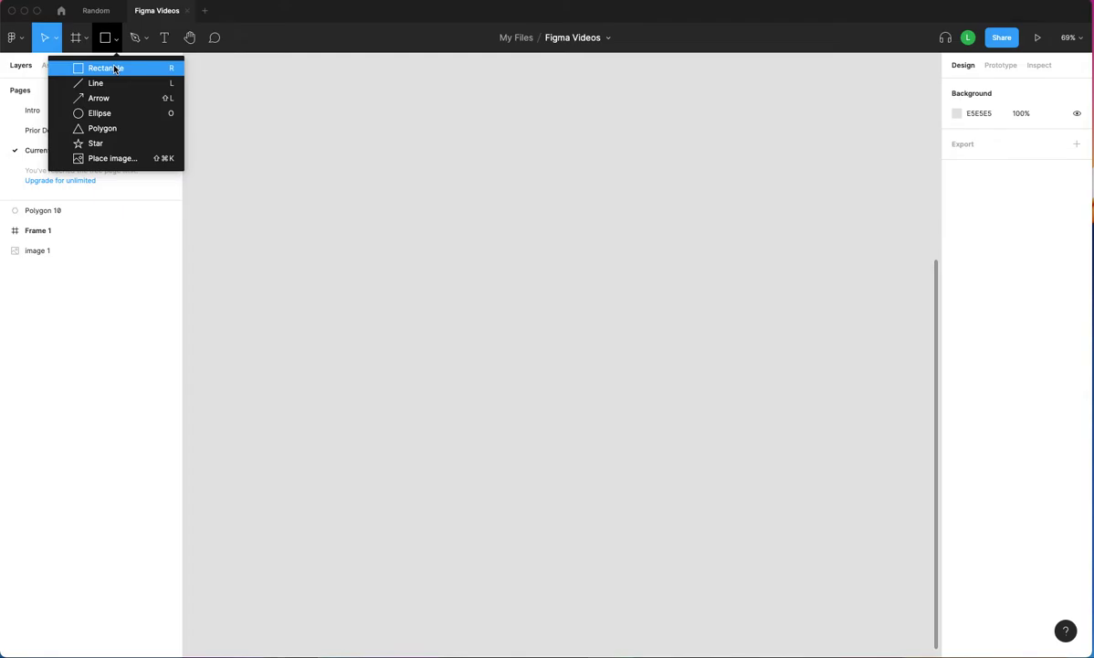
left_click(139, 37)
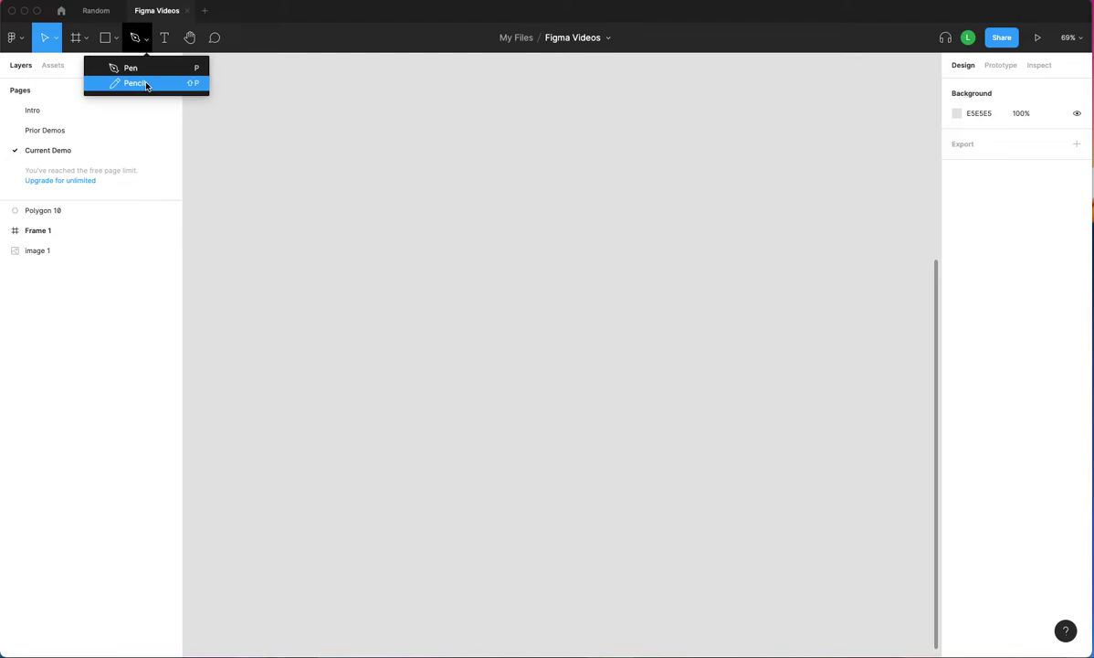
mouse_move(118, 41)
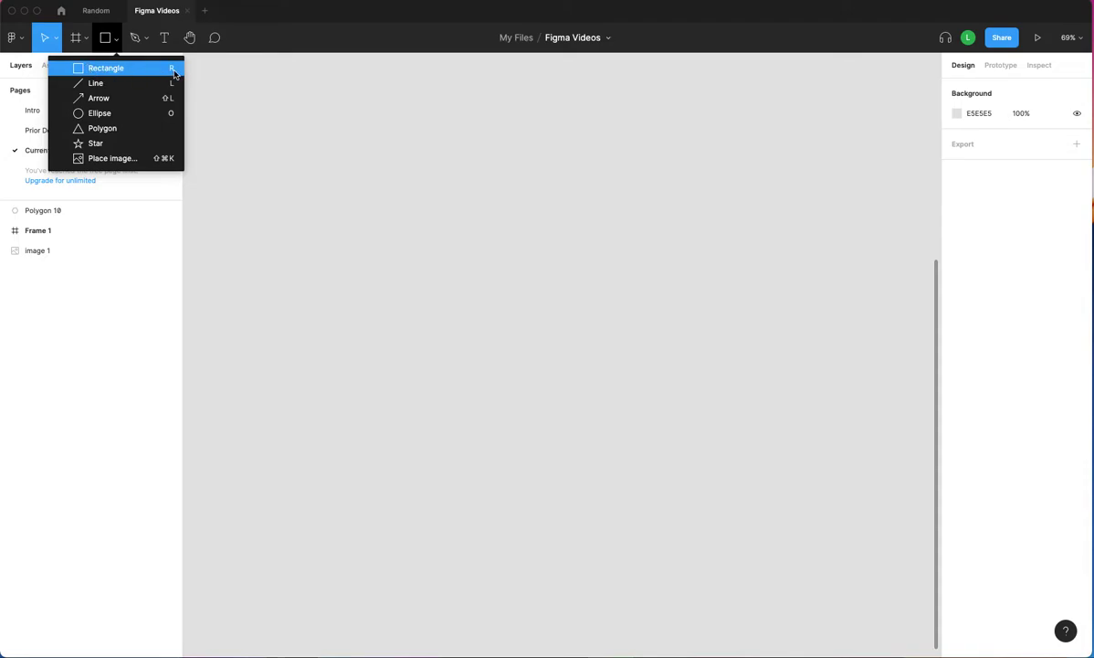
left_click(129, 68)
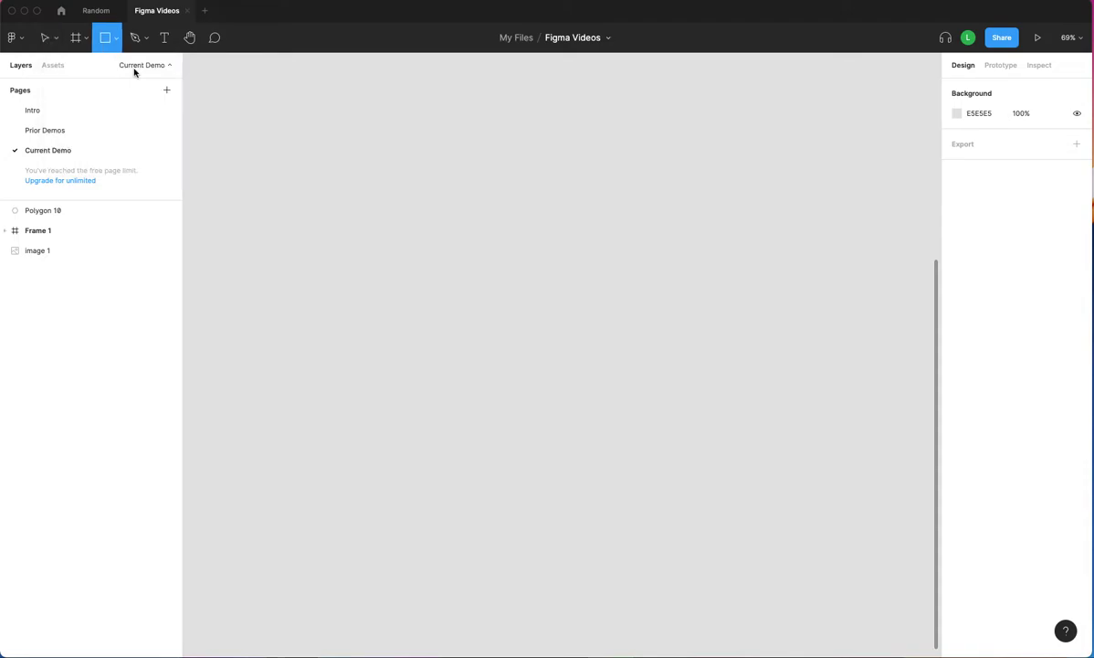
left_click(305, 170)
left_click_drag(305, 170, 555, 254)
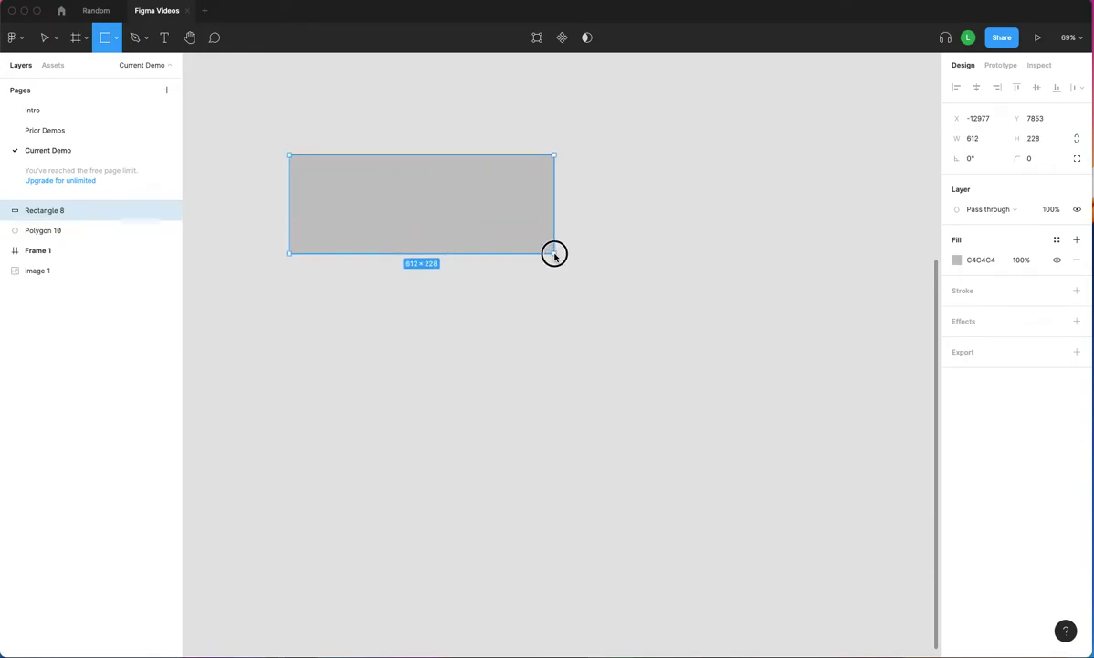
key("shift")
mouse_move(554, 254)
left_mouse_down()
mouse_move(472, 205)
mouse_move(659, 333)
mouse_move(442, 191)
mouse_move(566, 249)
mouse_move(569, 280)
mouse_move(574, 271)
mouse_move(691, 288)
mouse_move(677, 290)
left_mouse_up()
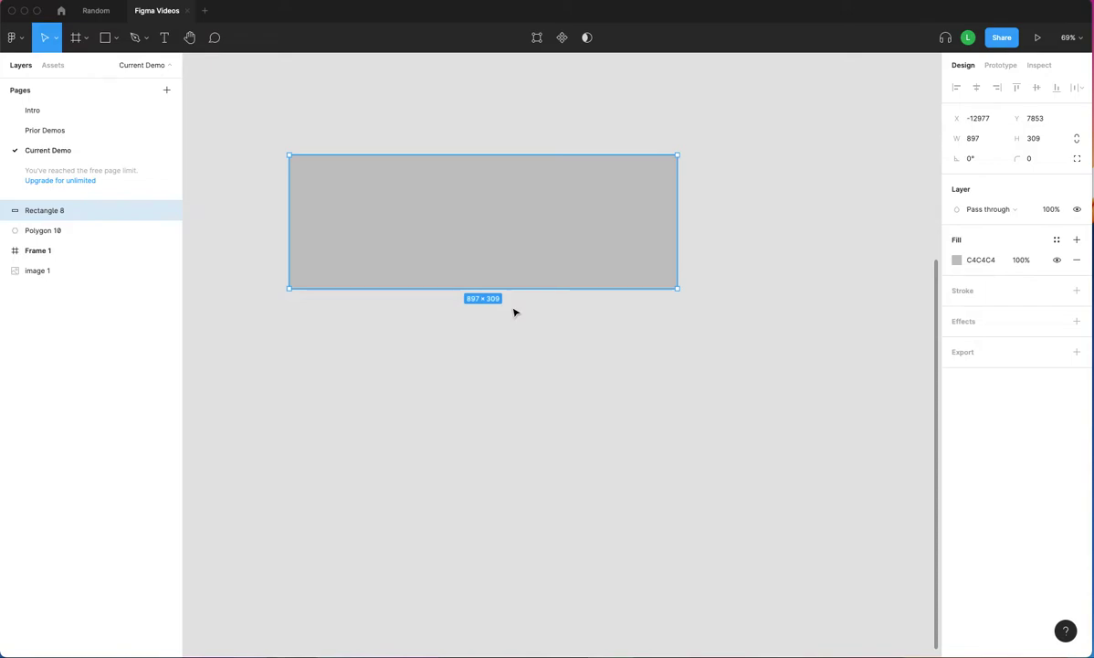
Set the rectangle's width to 300 and its height to 200.
left_click(974, 142)
type("300")
key("Tab")
type("200")
key("Return")
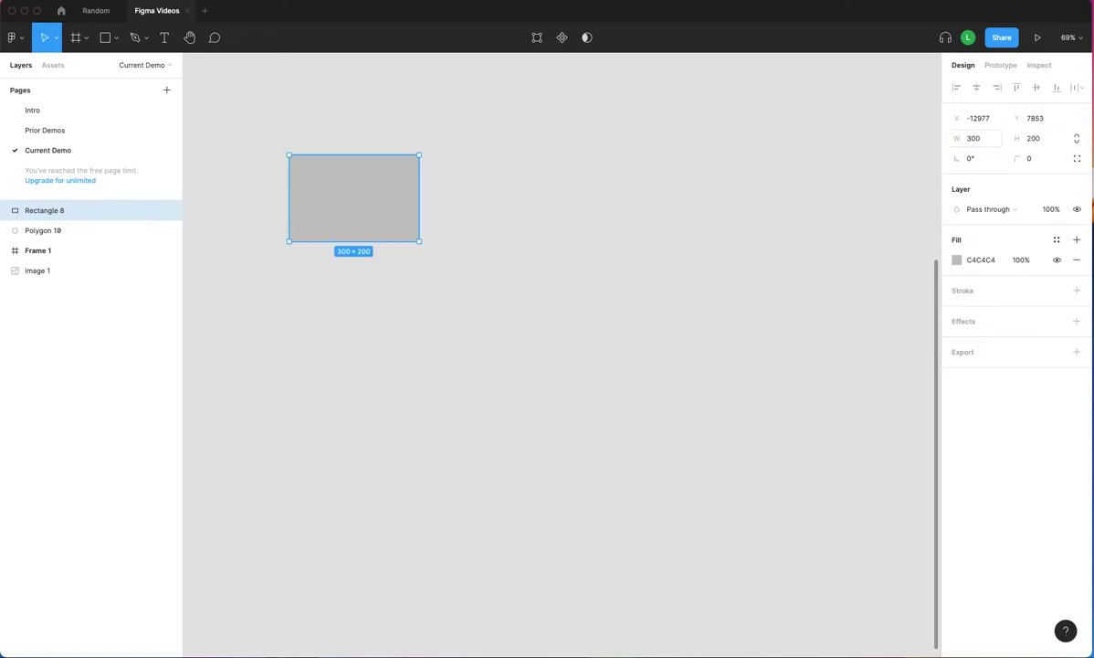
key("Return")
left_click(809, 165)
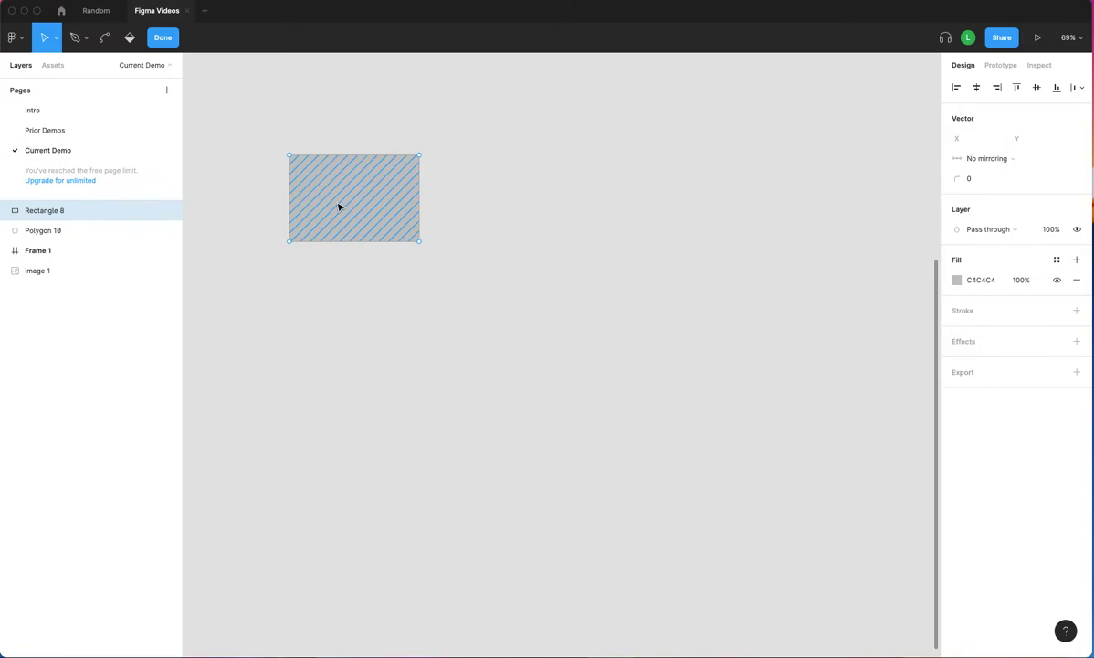
left_click(706, 222)
key("Escape")
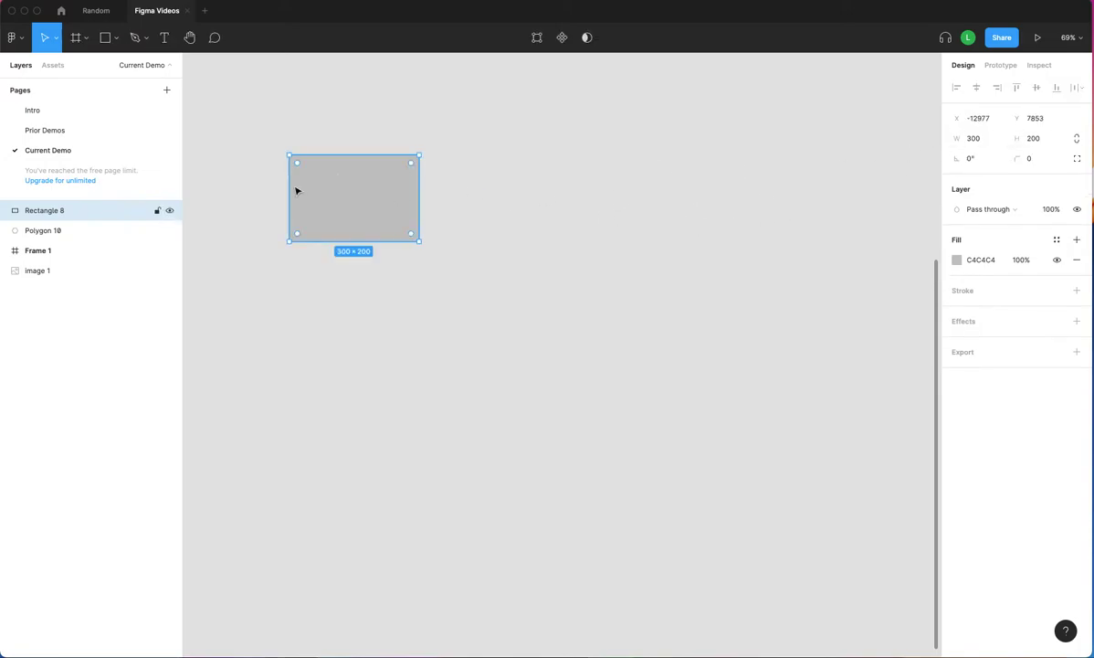
Move the rectangle toward the middle of the canvas and widen it to about 688.
left_click_drag(359, 203, 493, 224)
left_click_drag(563, 228, 731, 229)
left_click(713, 286)
left_click(662, 215)
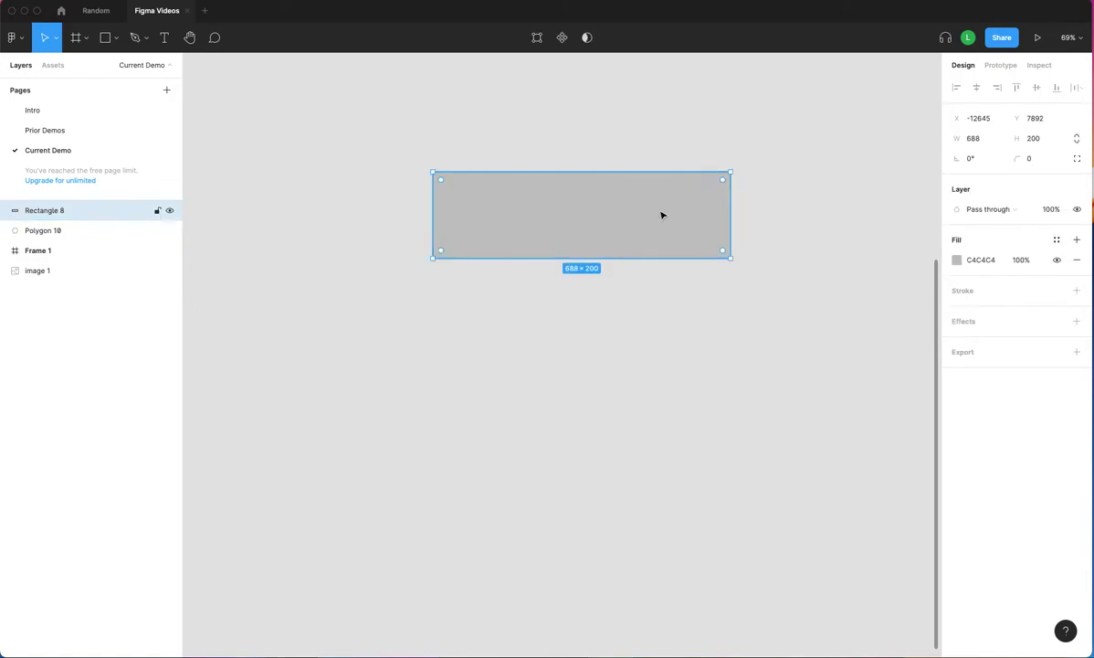
Change the rectangle's fill to the teal document color 00B7B7.
left_click(956, 259)
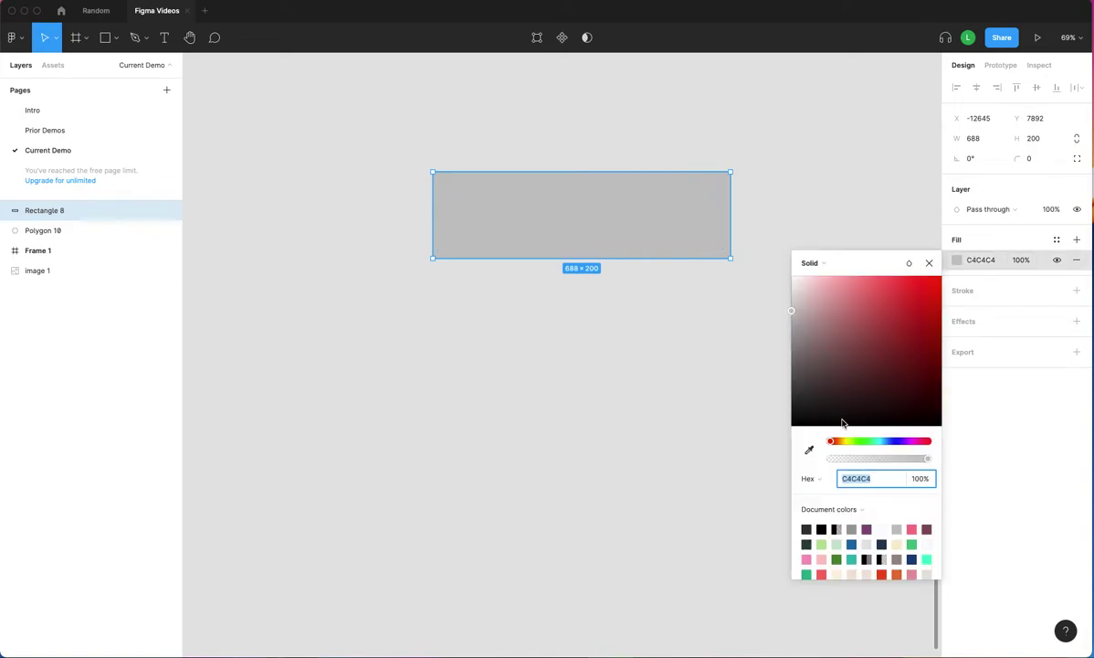
left_click(852, 558)
left_click(928, 262)
left_click(692, 327)
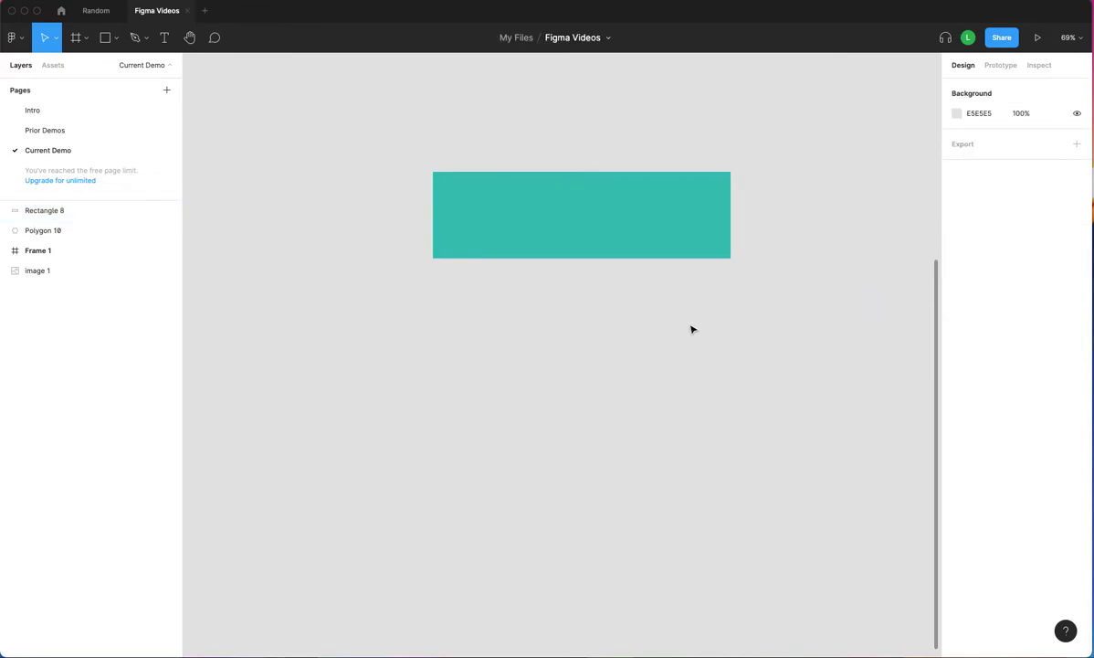
Shift the teal rectangle slightly and round all its corners to a radius of 100 with the on-canvas handle.
left_click_drag(593, 248, 594, 263)
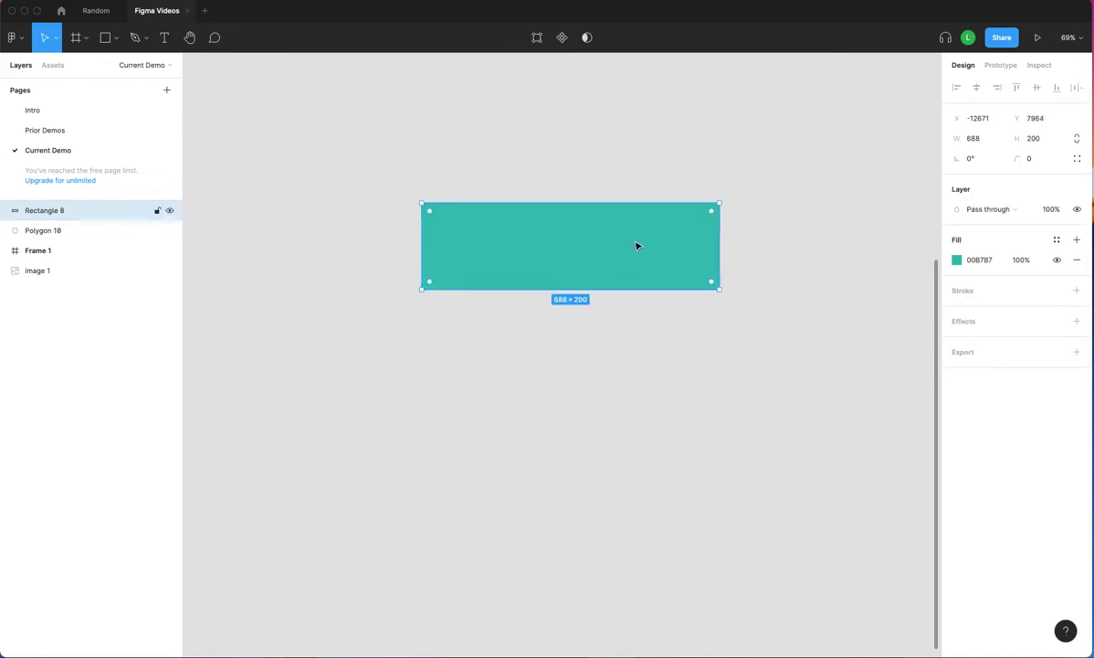
scroll(635, 247, "up", 5)
scroll(645, 244, "up", 1)
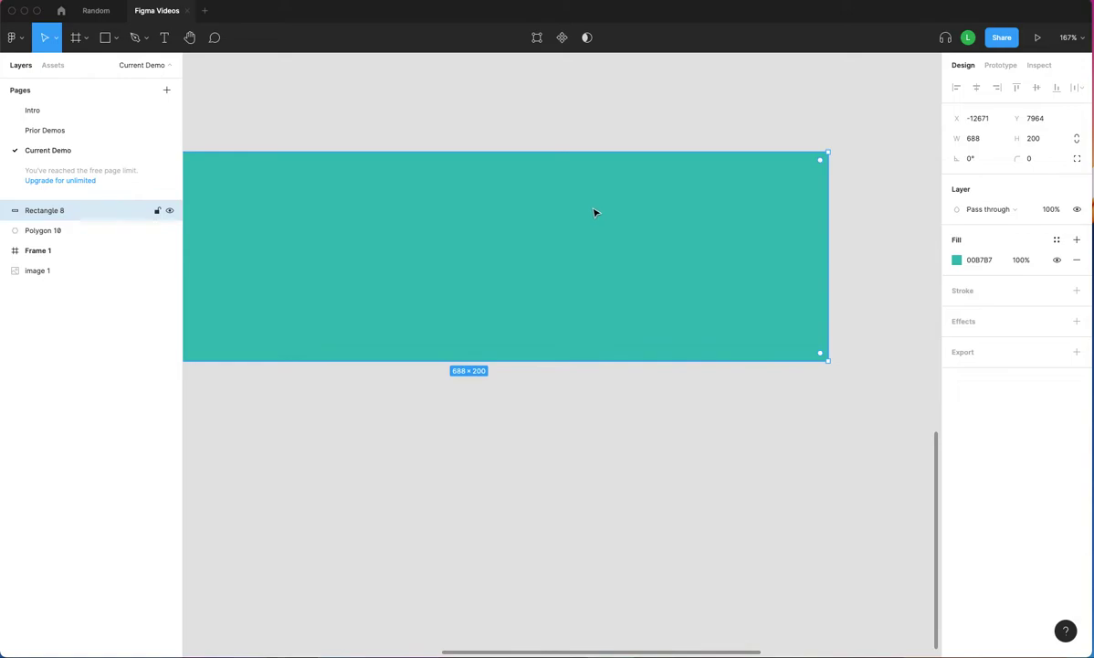
left_click_drag(820, 162, 637, 284)
scroll(637, 284, "down", 5)
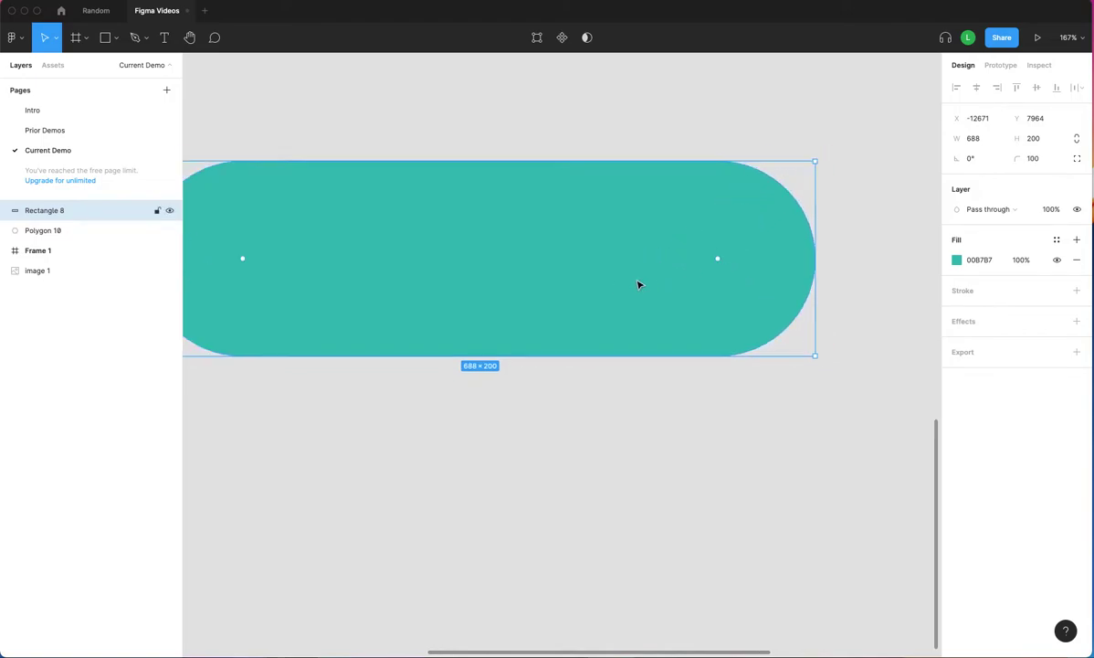
left_click(801, 402)
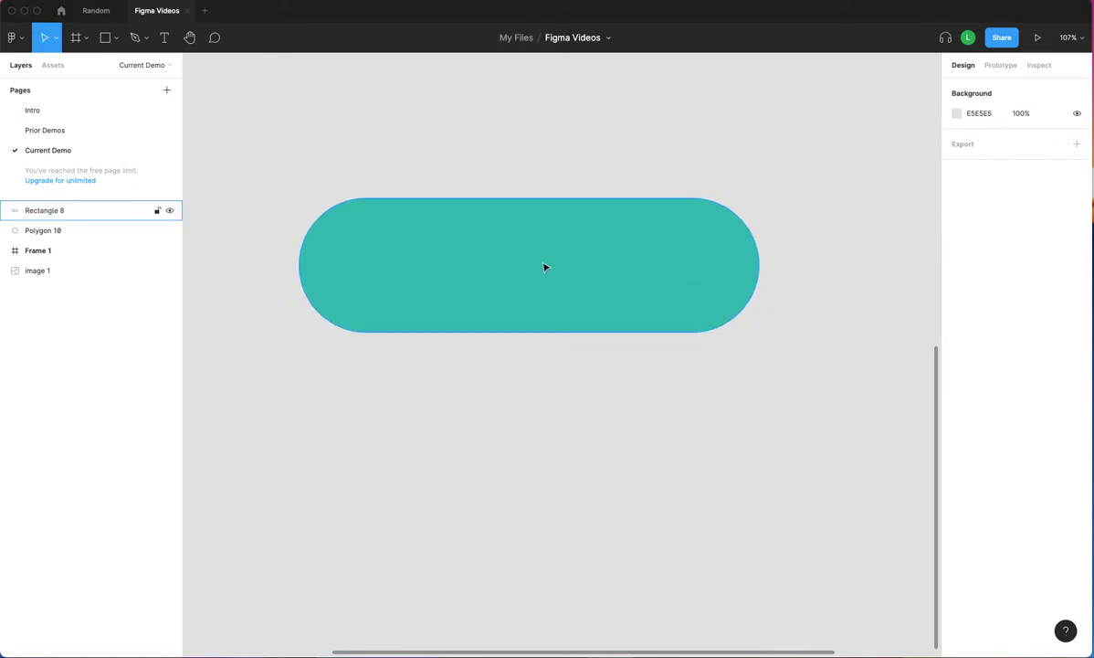
Enlarge the rounded rectangle to about 684 × 341 and adjust its corner radius to about 64.
left_click_drag(635, 269, 692, 254)
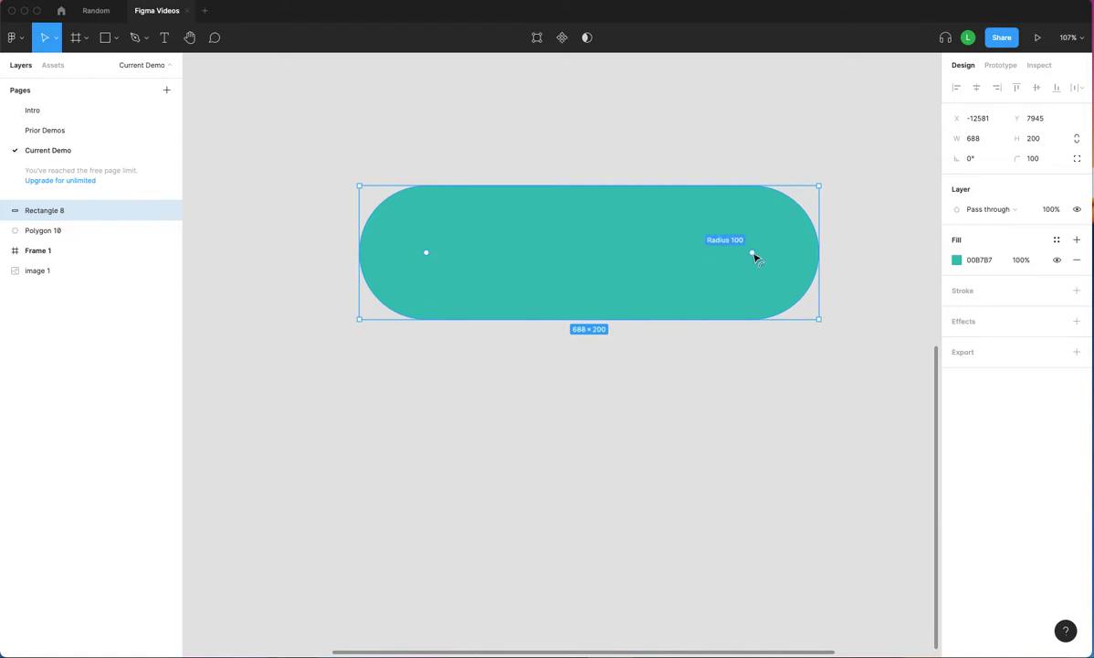
left_click(818, 186)
left_click_drag(819, 185, 817, 90)
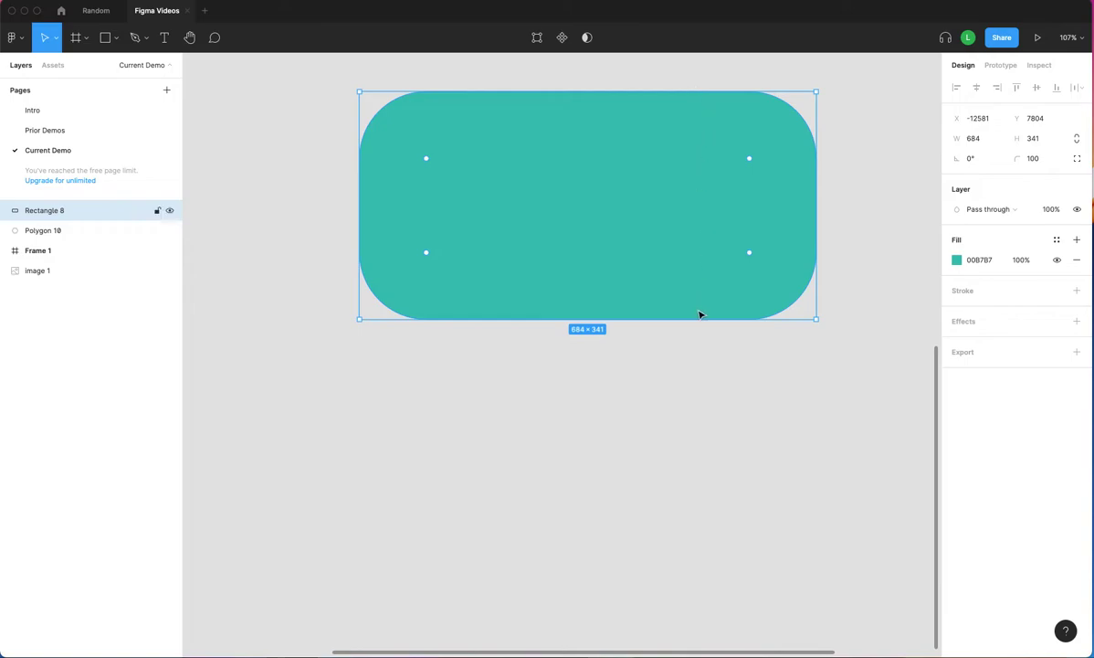
left_click_drag(750, 160, 681, 228)
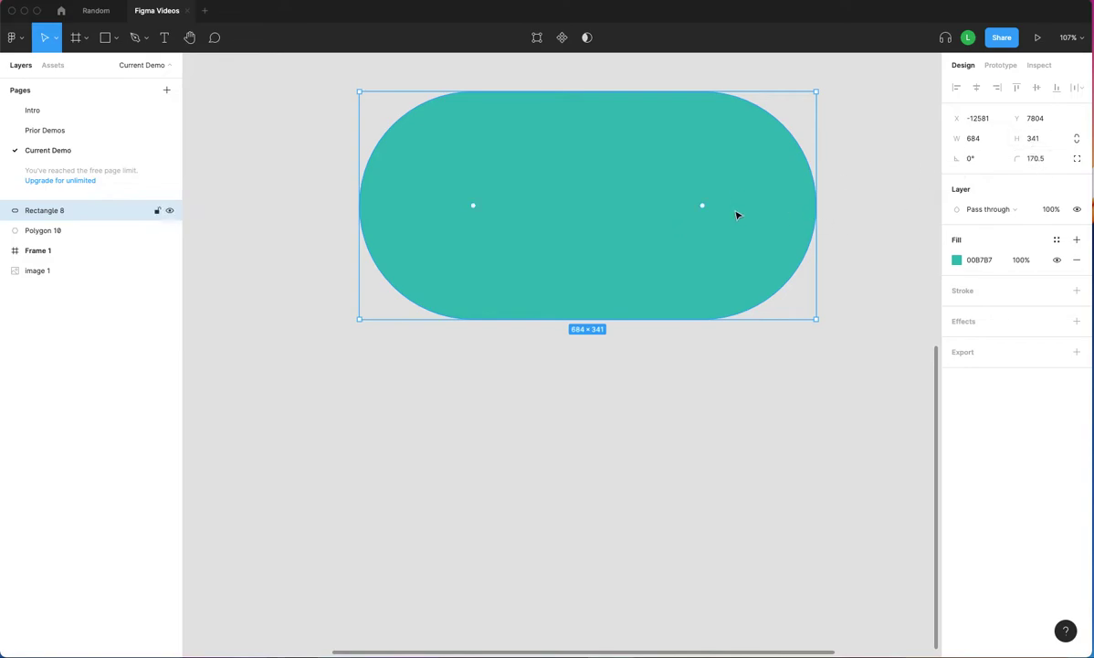
left_click_drag(703, 207, 779, 143)
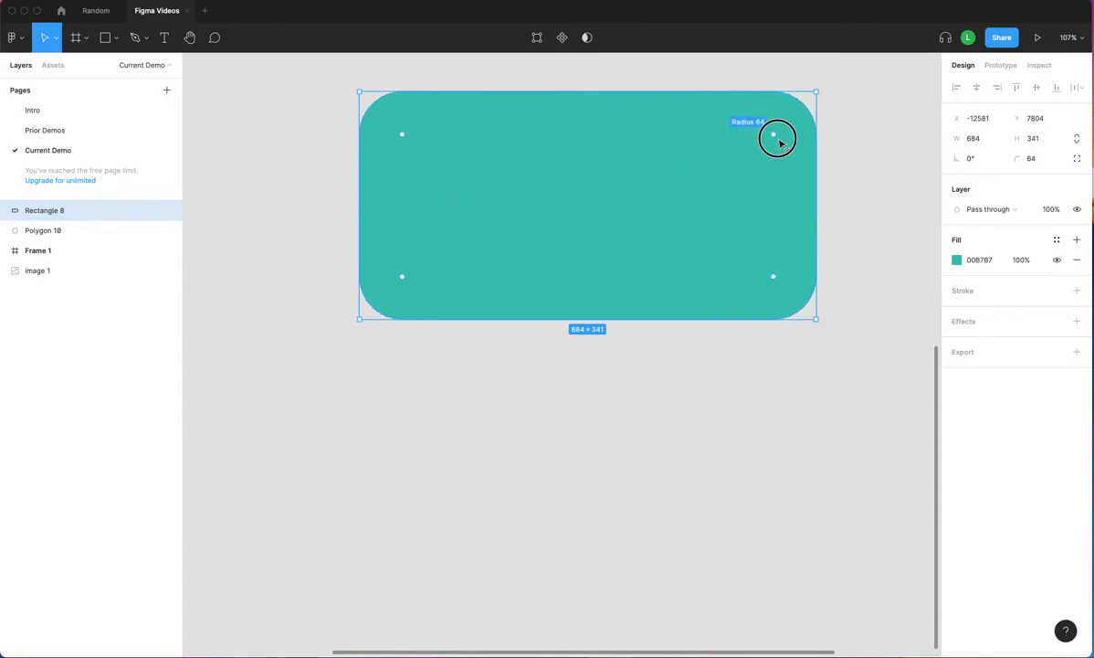
Resize the rectangle to about 714 × 245, round its corners to a radius of 122.5 and nudge it.
left_click_drag(816, 91, 834, 164)
left_click_drag(793, 199, 704, 249)
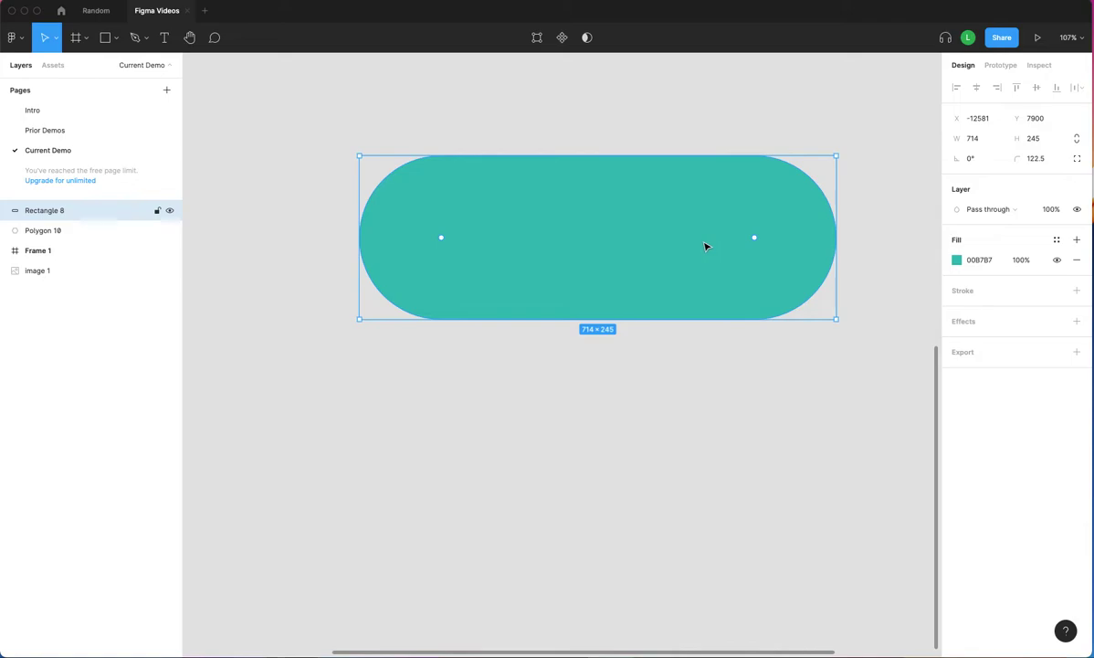
left_click_drag(704, 245, 681, 240)
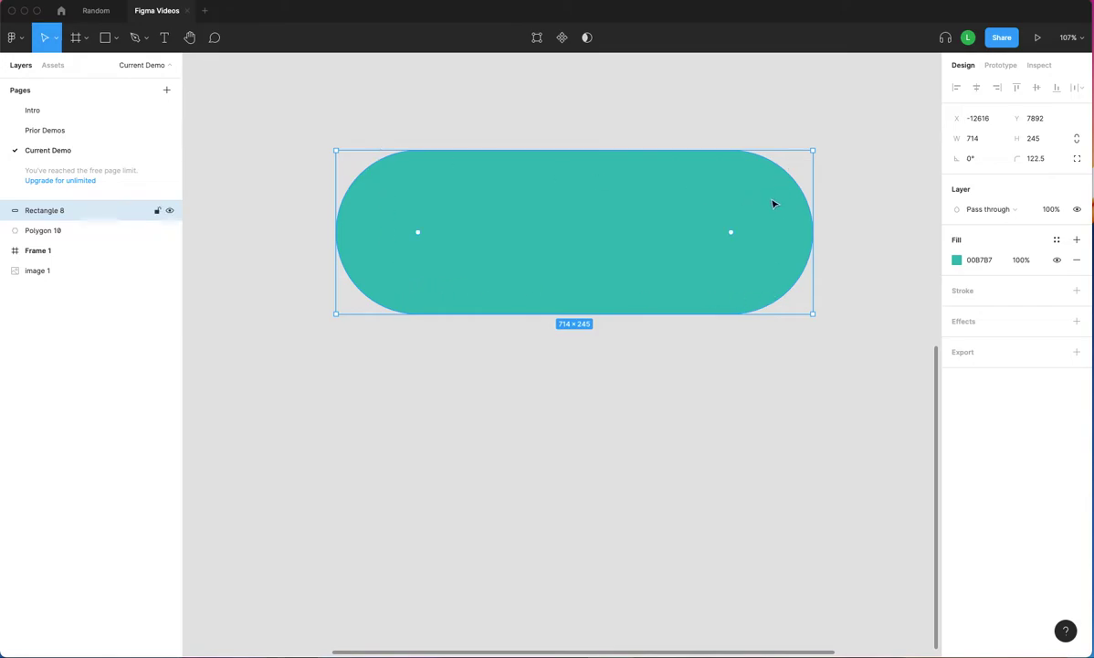
Reduce the rectangle's corner radius to 0 and keep the shape selected.
left_click_drag(733, 235, 840, 127)
left_click(841, 186)
left_click(692, 192)
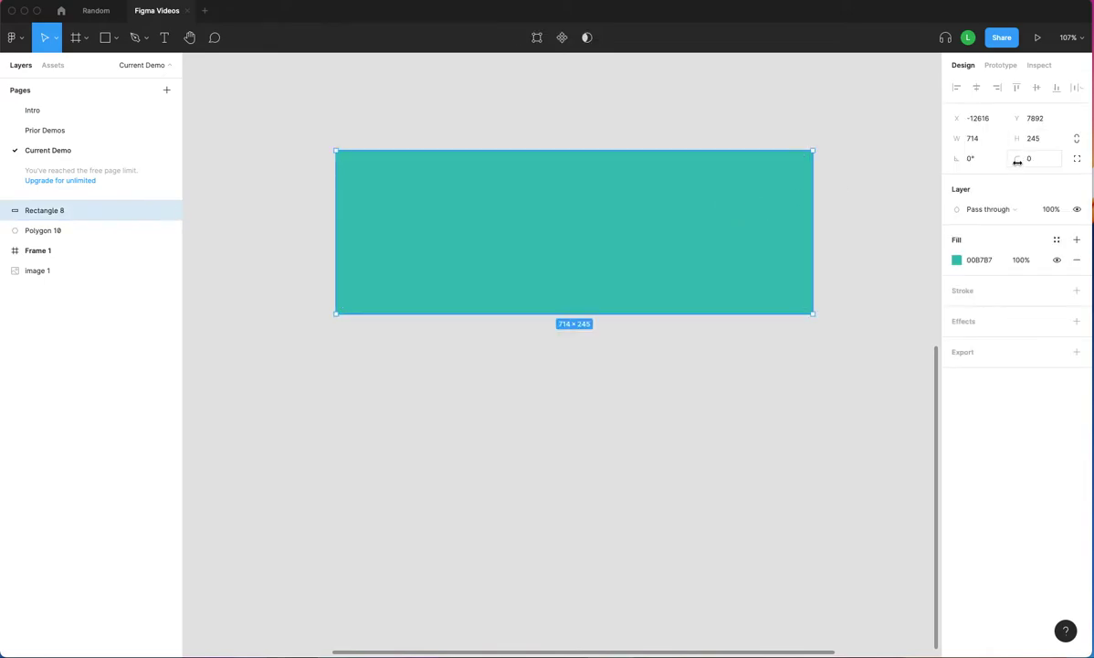
Switch to independent corner radii and set upper-left to 100, upper-right to 25 and lower-left to 5.
left_click(1077, 161)
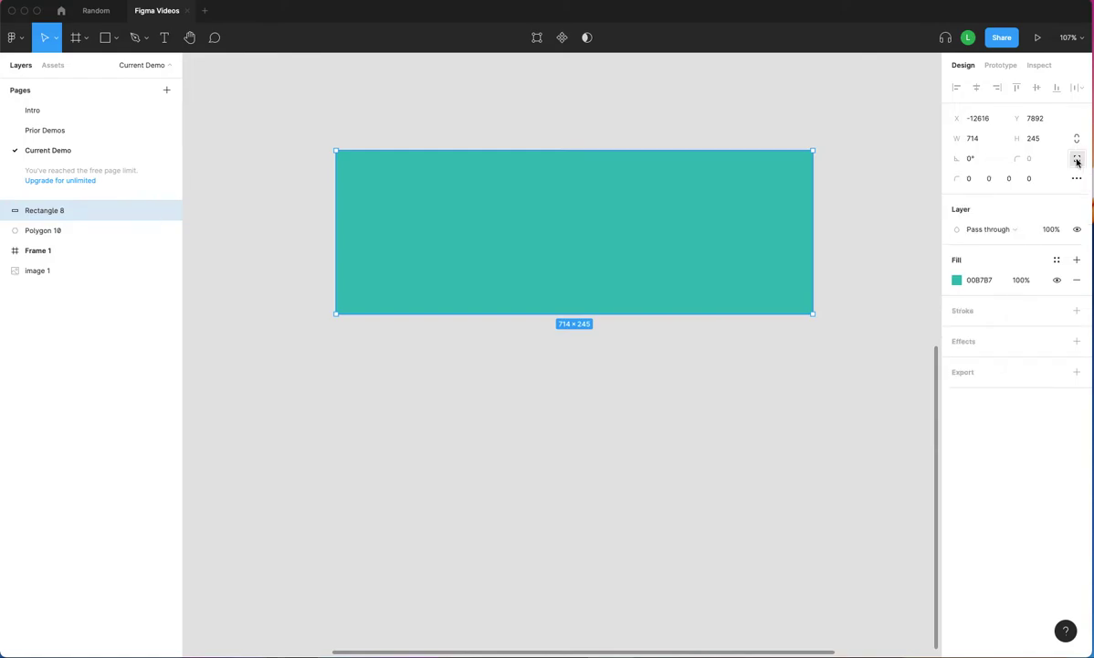
left_click(970, 180)
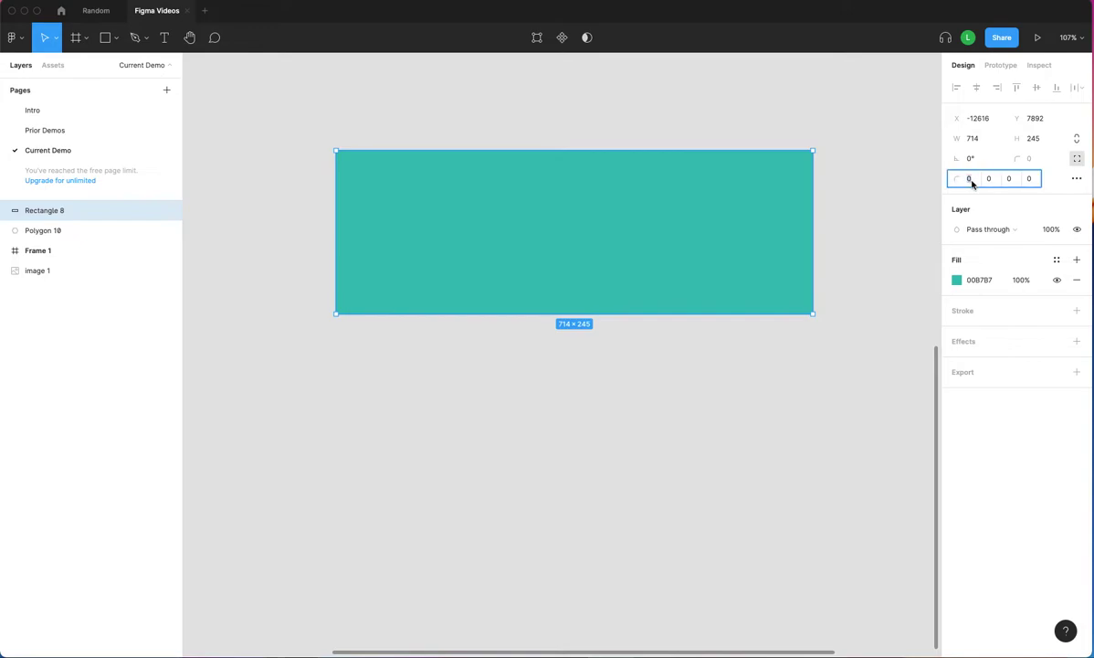
type("100")
key("Return")
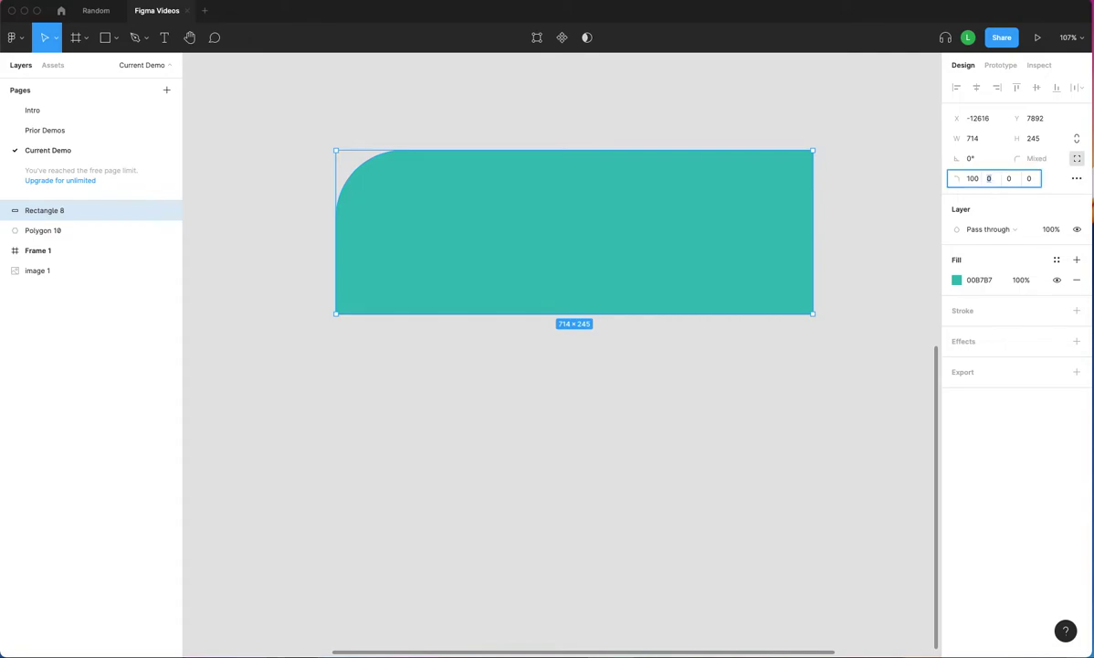
type("25")
key("Return")
left_click(1030, 178)
key("Return")
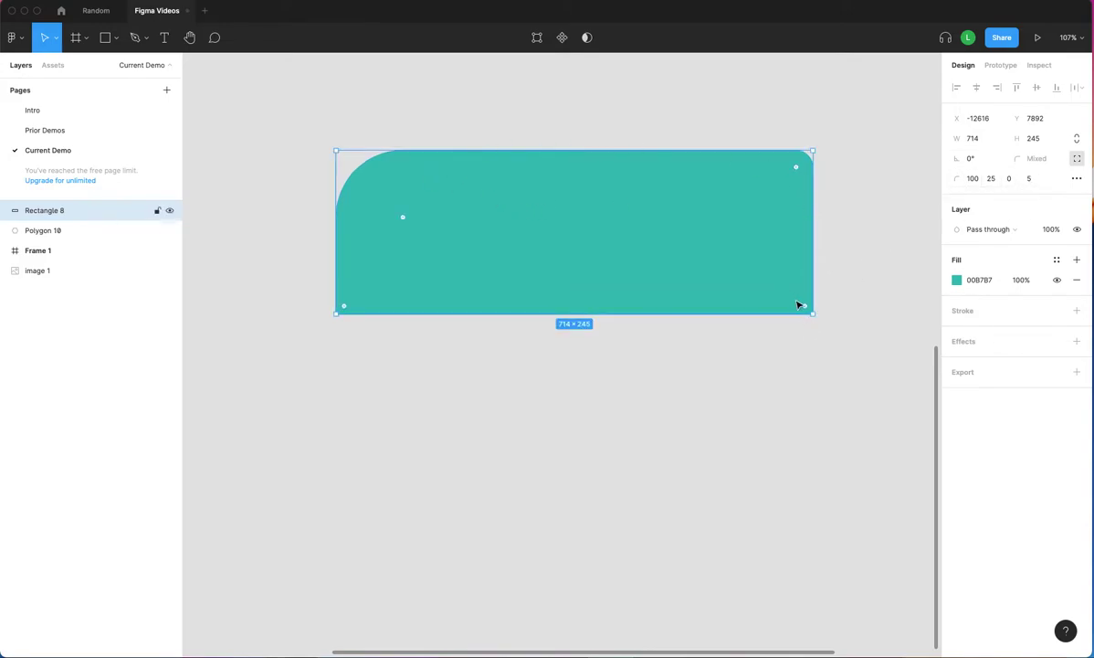
Round the rectangle's lower-right and upper-left corners to the maximum radius and square off its upper-right corner on the canvas.
left_click_drag(801, 305, 720, 210)
left_click_drag(401, 216, 459, 256)
left_click(416, 227)
left_click_drag(810, 178, 852, 185)
left_click(854, 189)
scroll(769, 213, "left", 1)
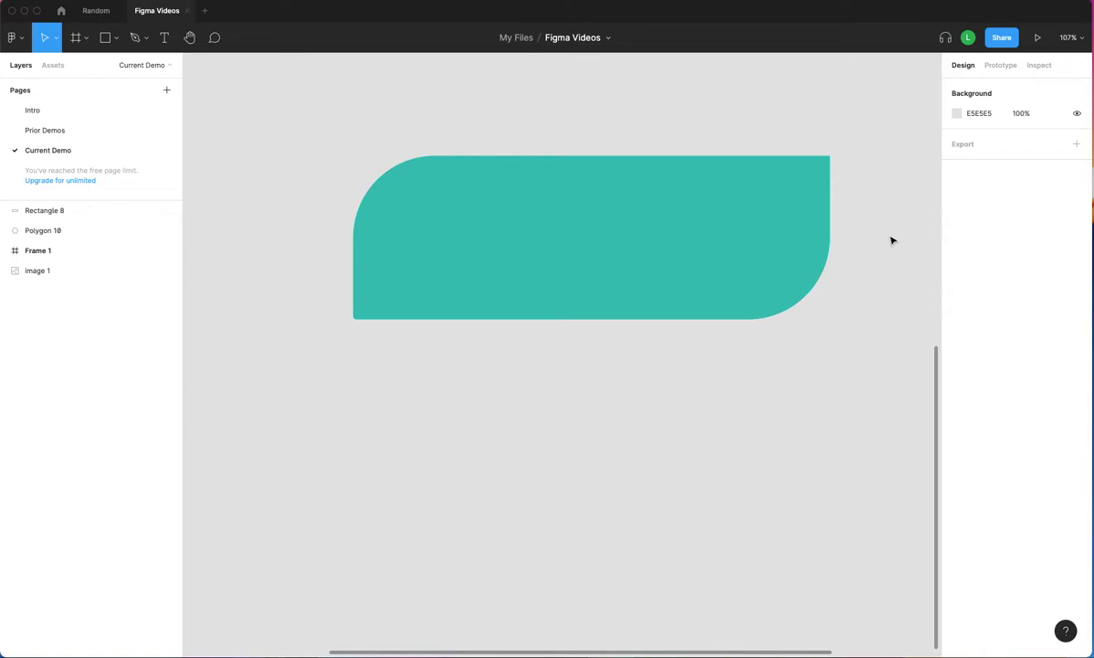
Reduce the shape's height to about 160 and move it slightly to the left.
left_click(762, 252)
left_click_drag(817, 318, 813, 262)
left_click(816, 307)
left_click_drag(733, 211, 711, 211)
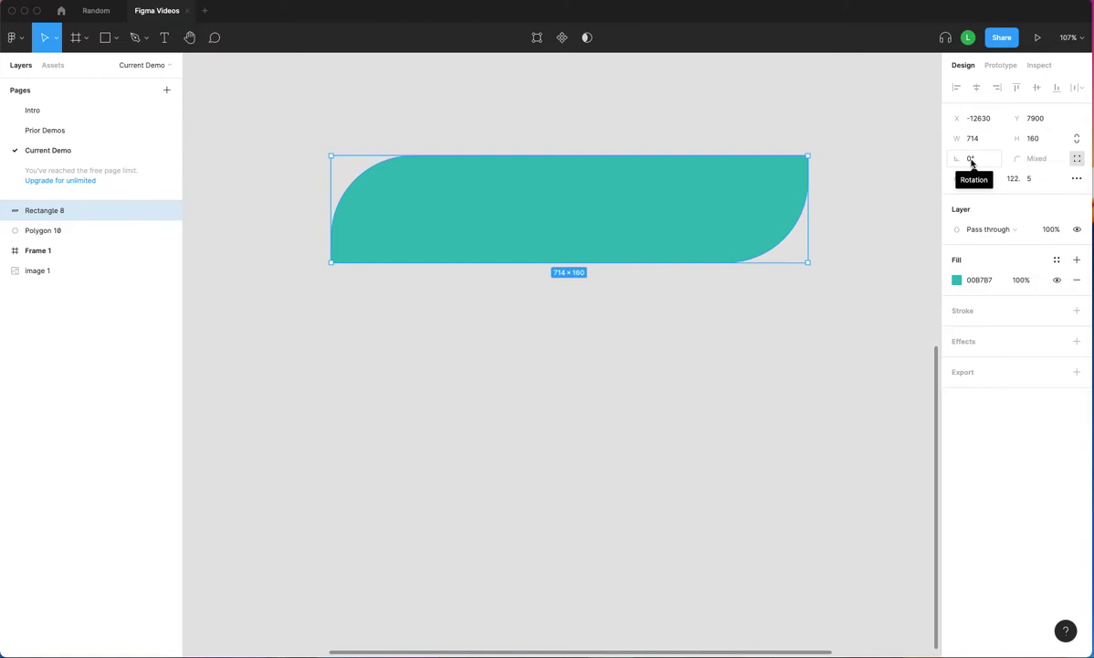
left_click(889, 210)
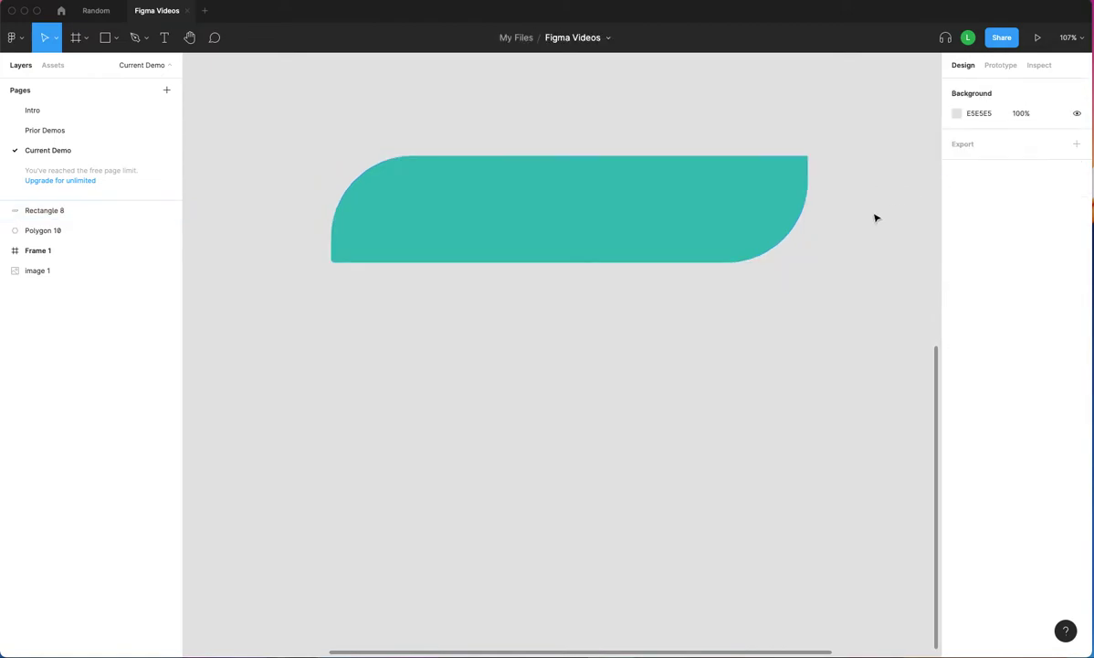
Try rotating the shape freehand in both directions, and set its rotation to 90°.
left_click(728, 193)
left_click_drag(813, 266, 834, 190)
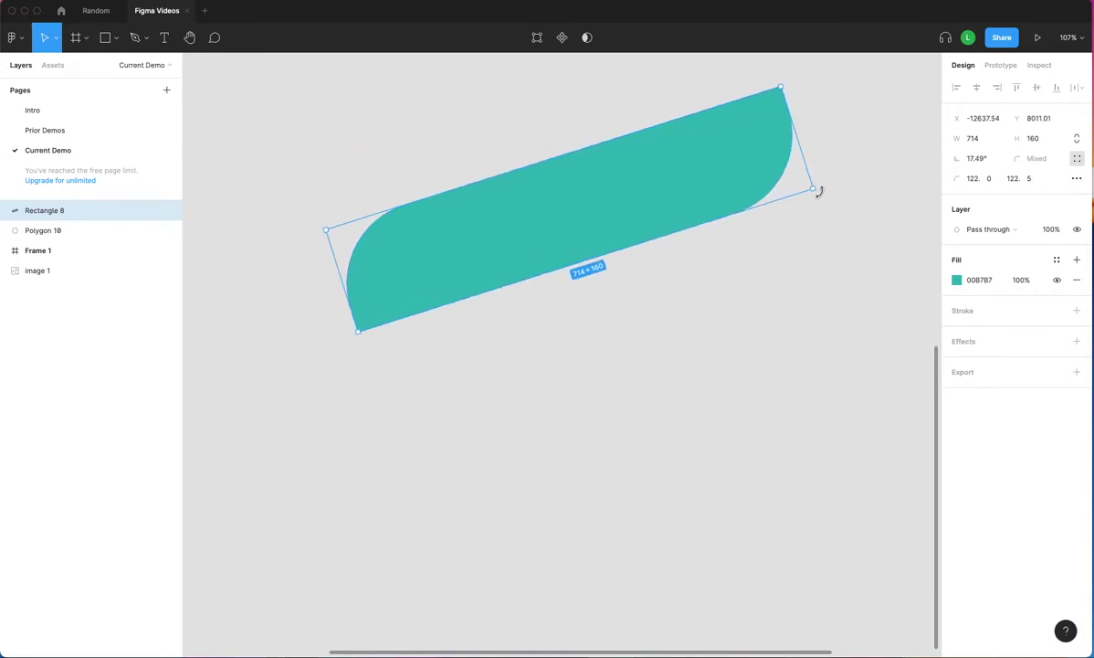
left_click_drag(820, 191, 769, 243)
left_click(979, 160)
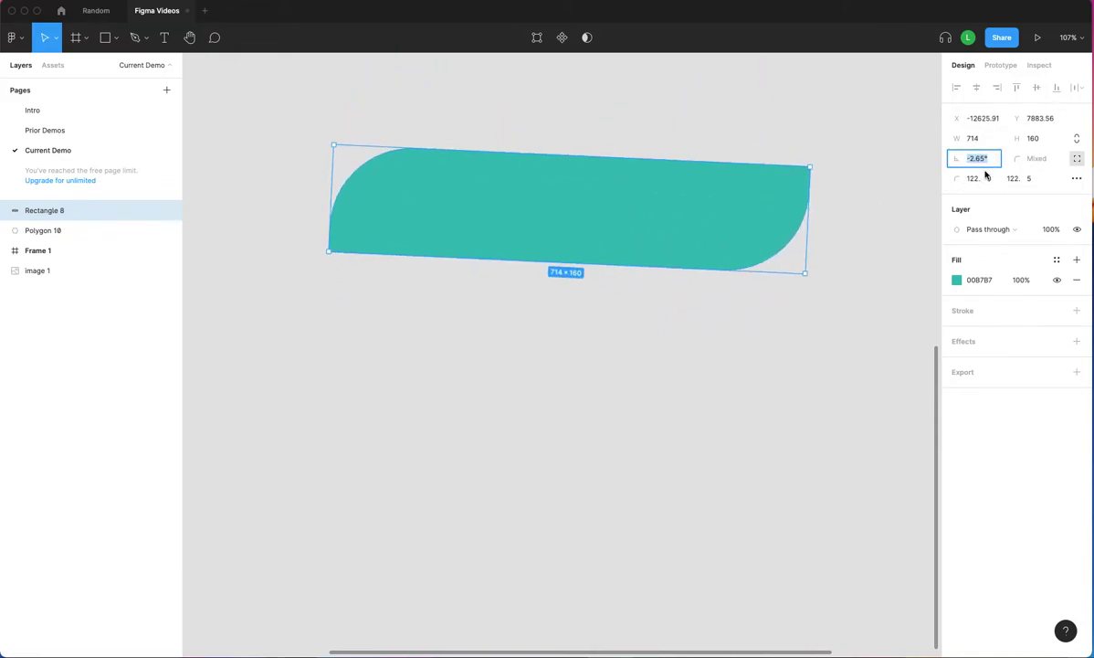
type("90")
key("Return")
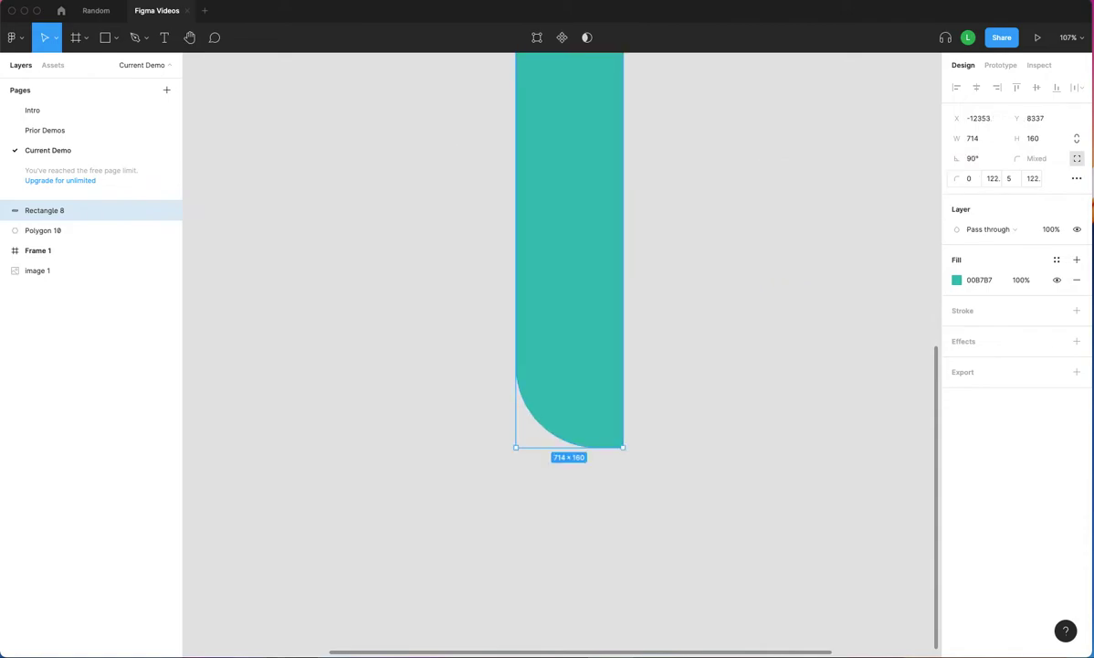
Undo the 90° rotation, then set the shape's rotation to 0° and move it higher on the canvas.
scroll(722, 224, "up", 3)
scroll(722, 224, "down", 1)
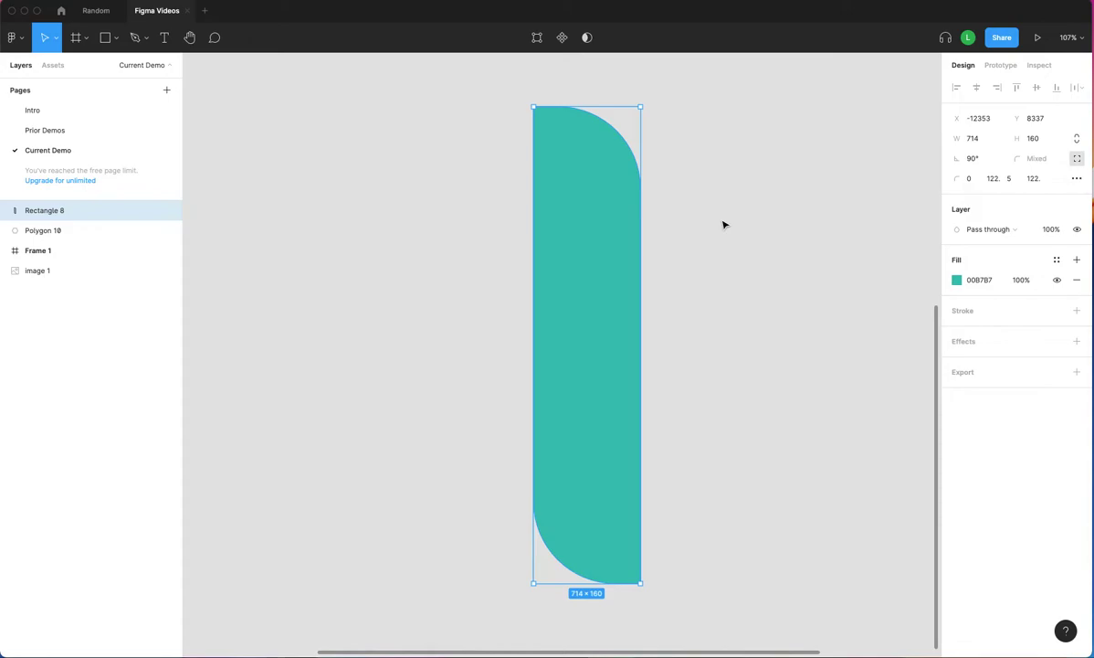
key("super+z")
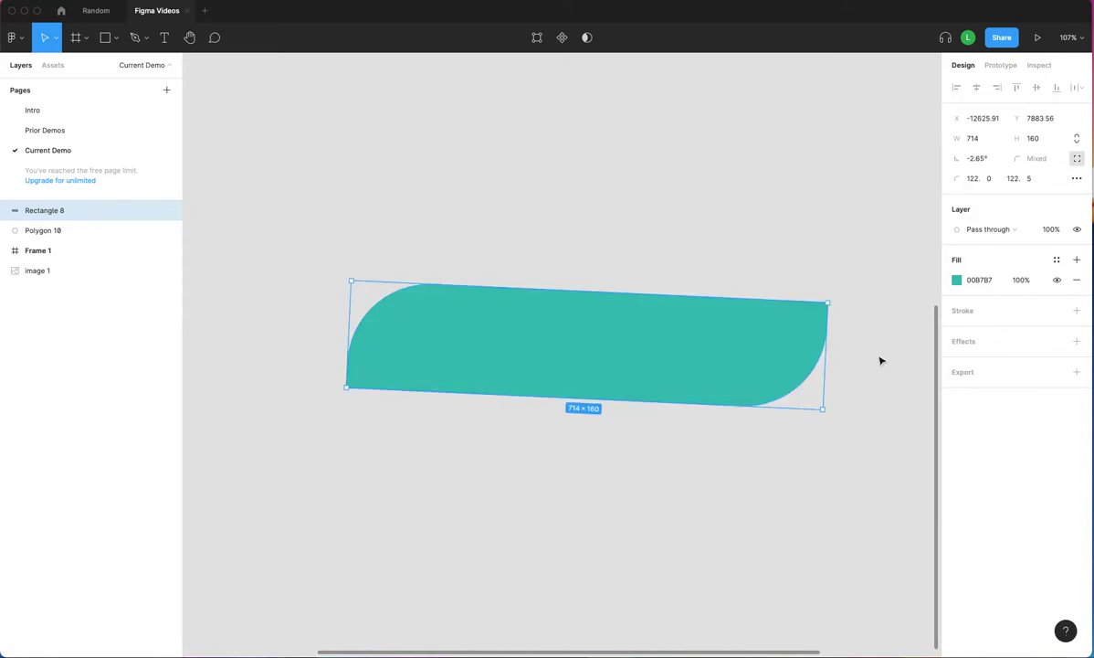
left_click(978, 159)
type("0")
key("Return")
left_click(731, 320)
left_click_drag(730, 320, 733, 237)
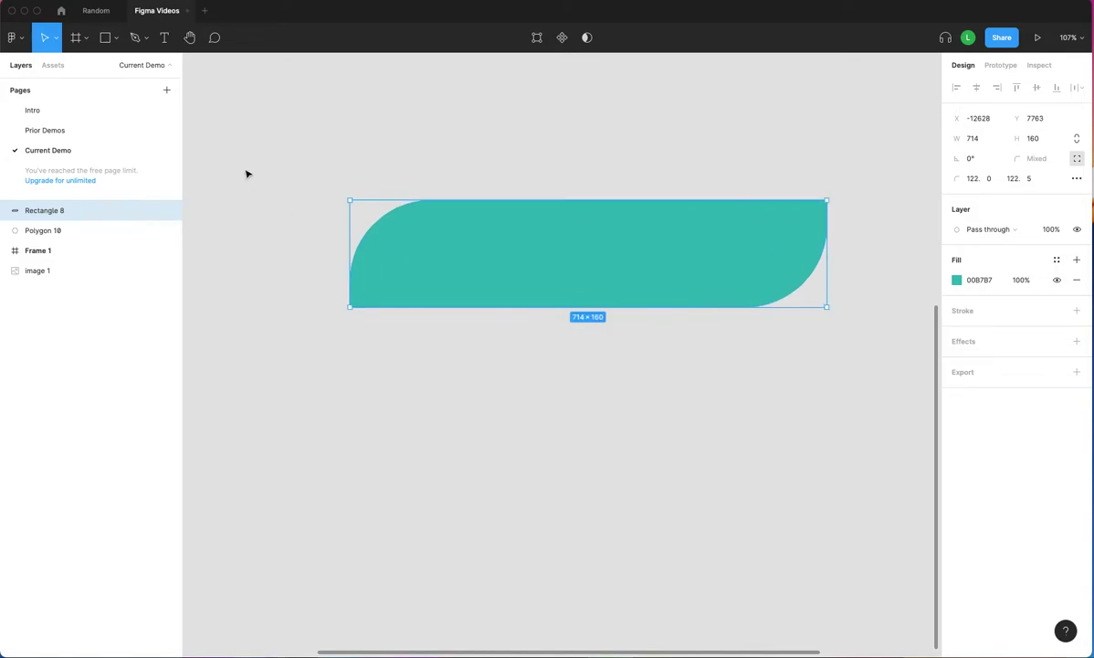
Switch to the Random file and examine the computer illustration among the artwork on its canvas.
left_click(97, 11)
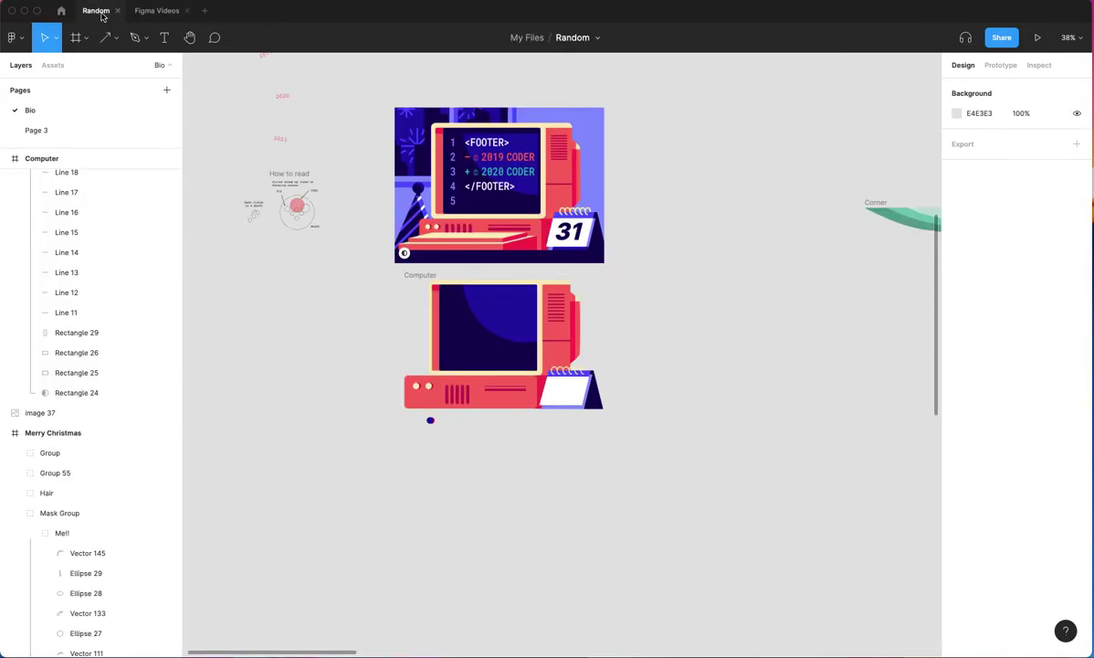
scroll(648, 247, "right", 10)
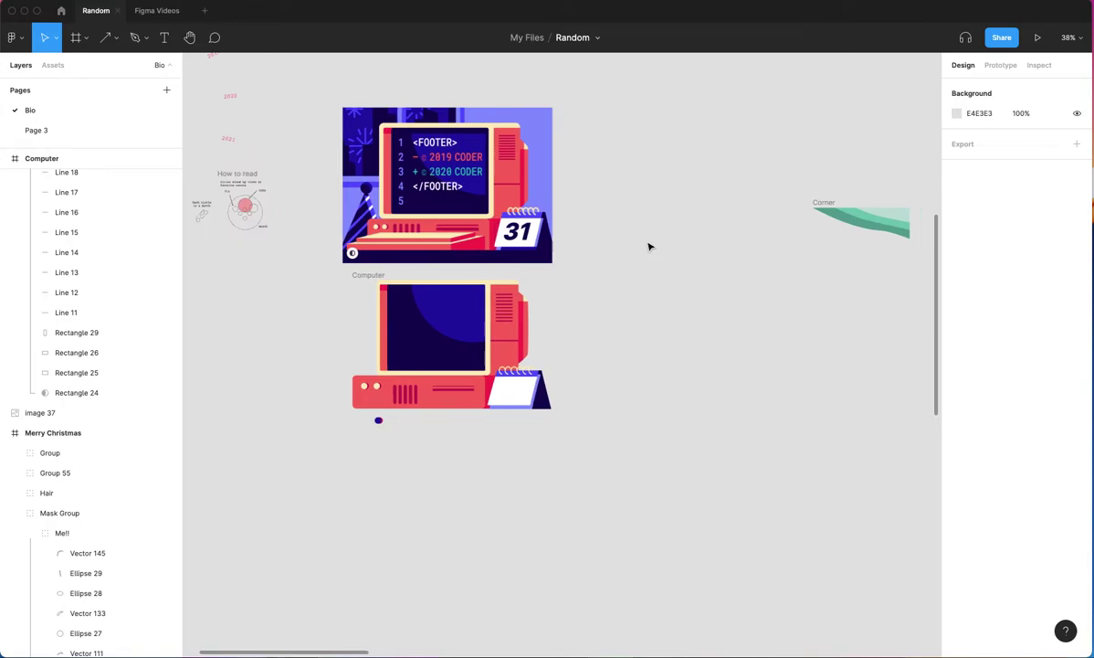
scroll(649, 246, "up", 5)
scroll(648, 247, "left", 10)
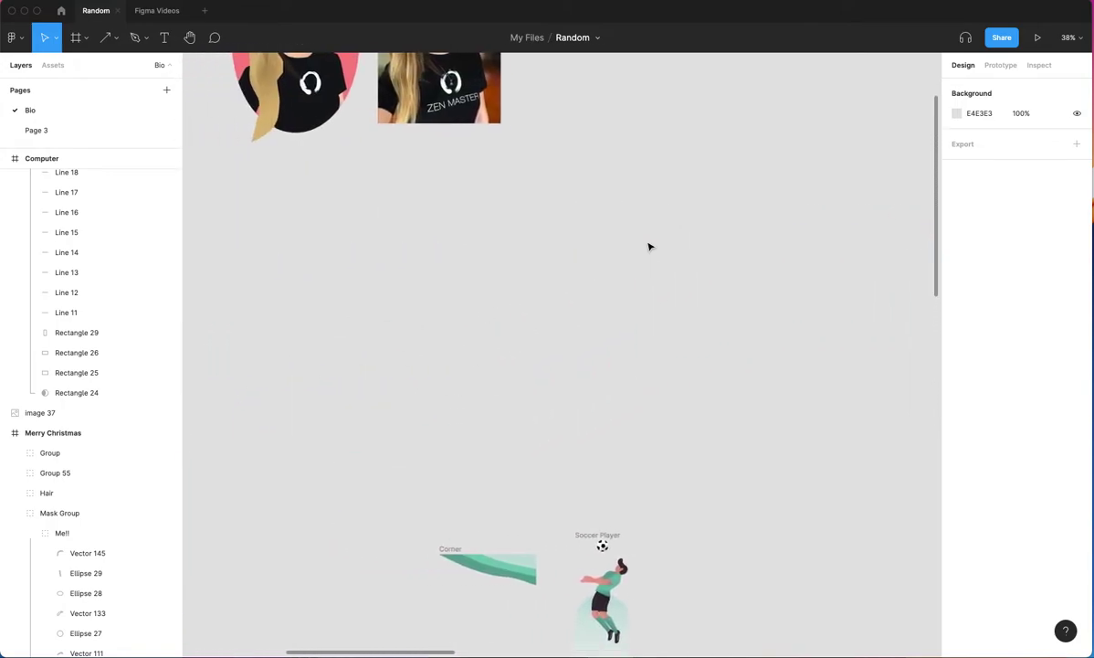
scroll(649, 247, "down", 5)
scroll(649, 247, "down", 5)
scroll(648, 247, "left", 3)
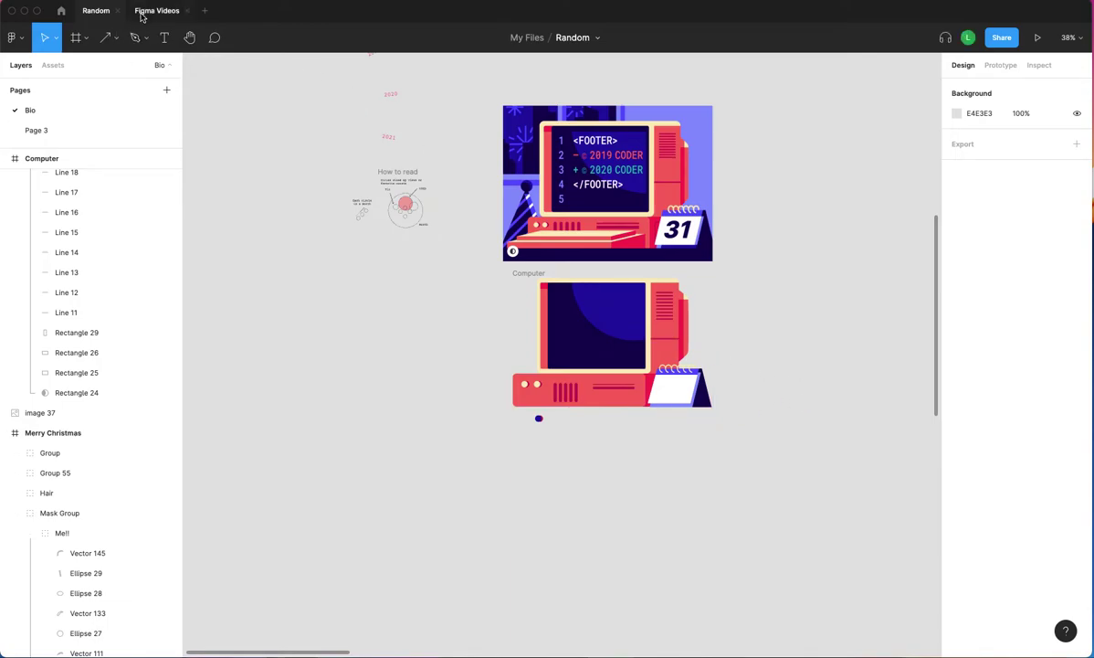
scroll(610, 305, "down", 6)
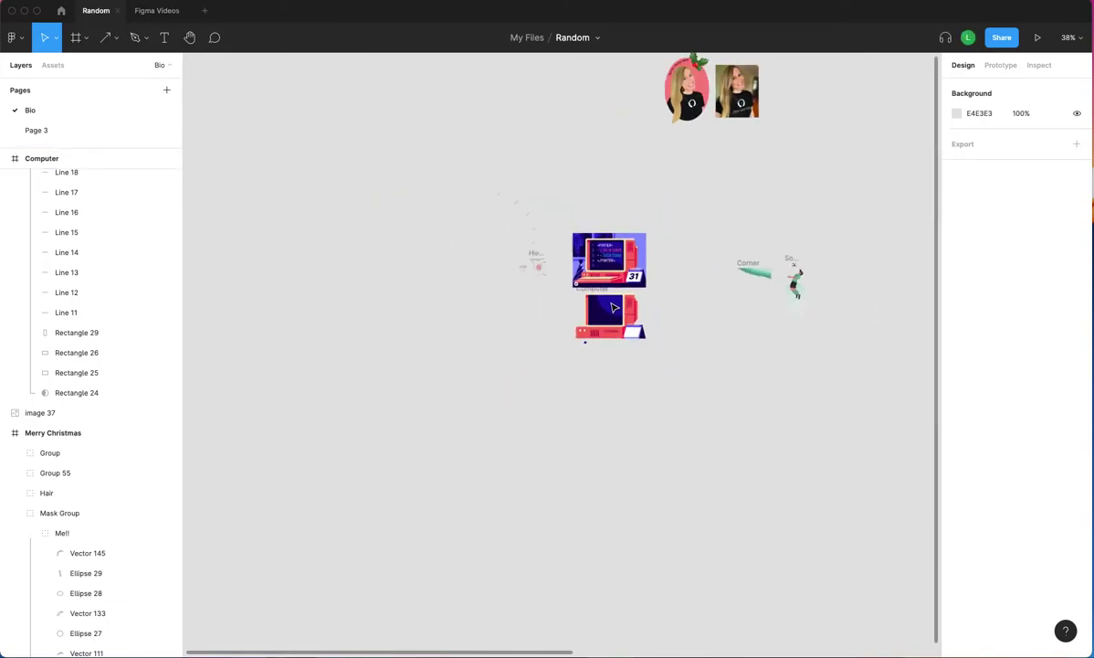
scroll(613, 307, "up", 6)
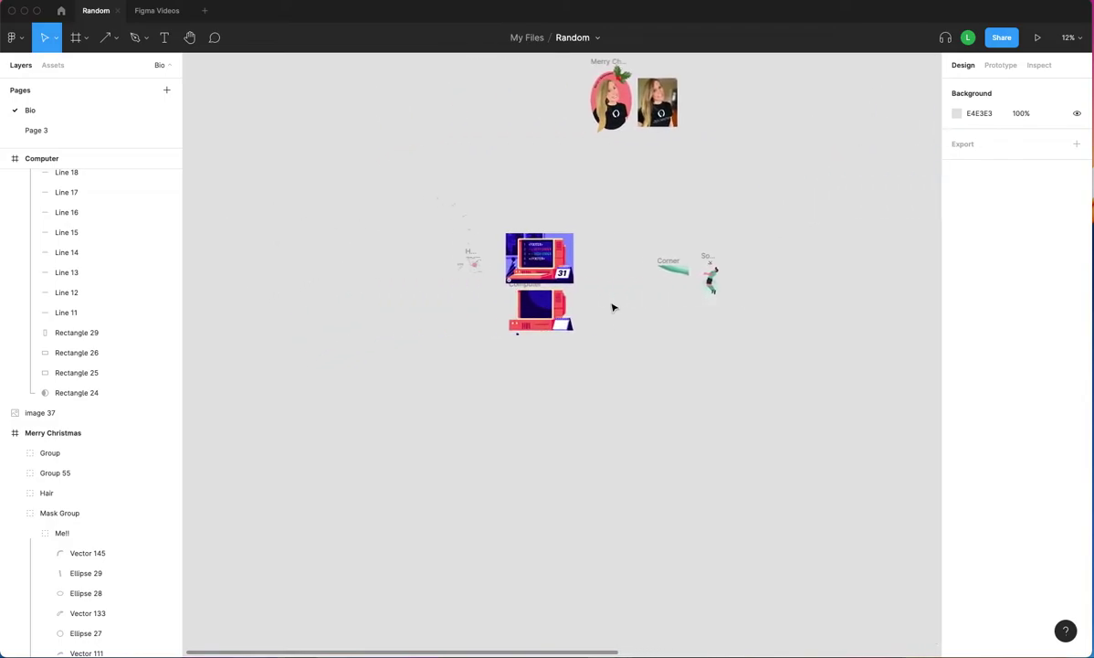
scroll(673, 298, "up", 10)
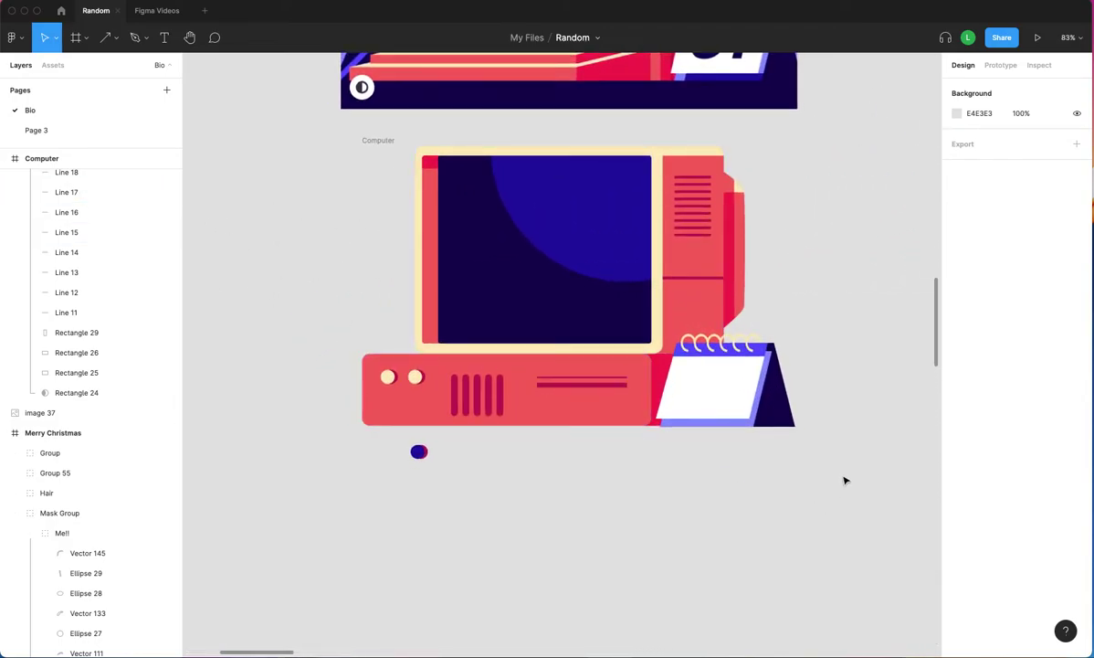
scroll(845, 478, "up", 5)
scroll(850, 446, "down", 4)
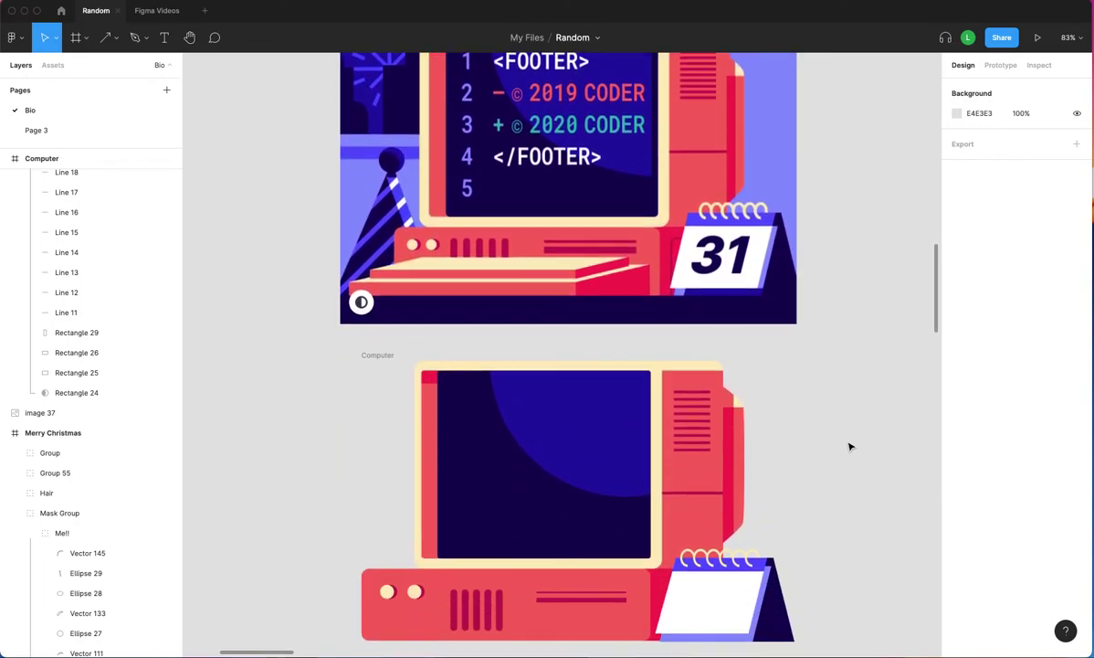
Look through the Computer frame's layers to see which basic shapes make up the illustration.
scroll(121, 226, "up", 6)
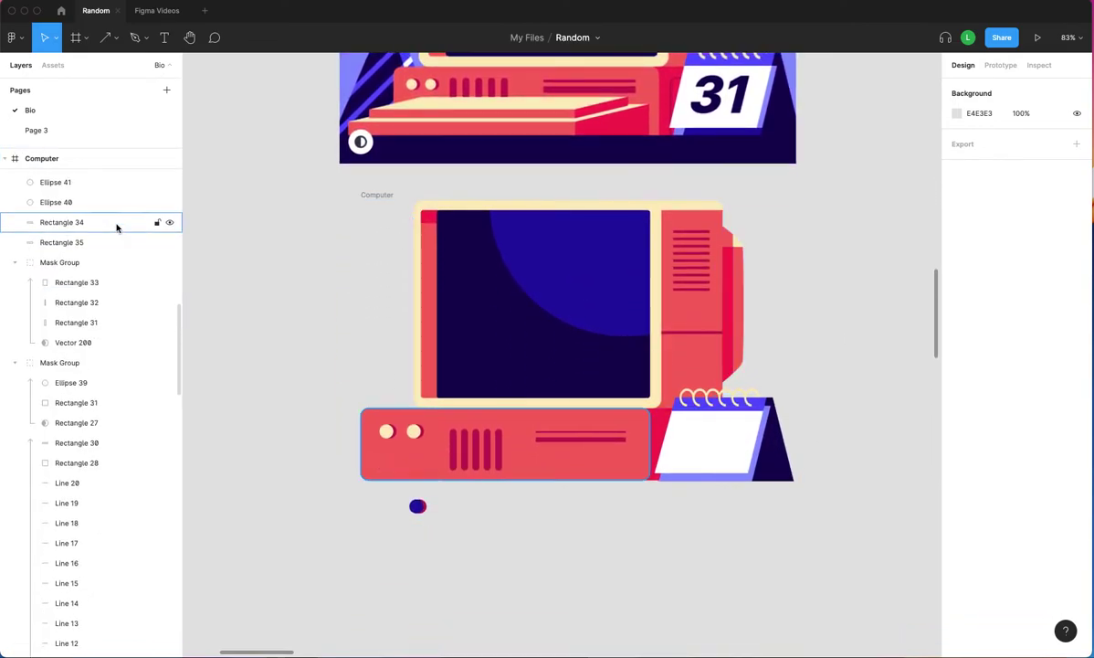
scroll(56, 256, "up", 5)
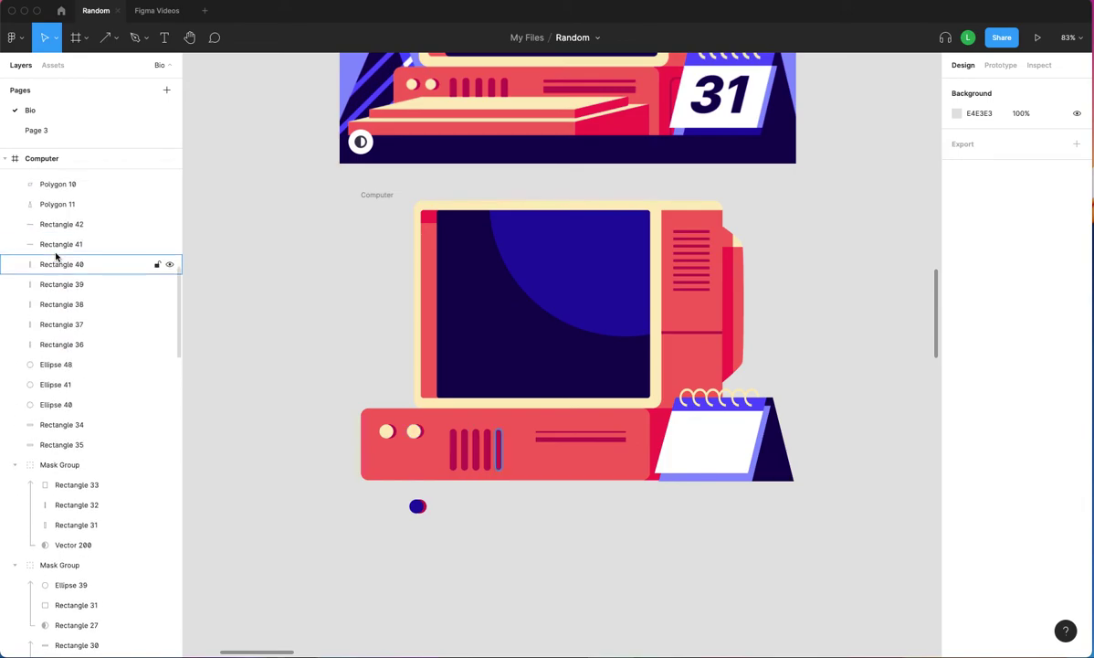
scroll(56, 257, "up", 1)
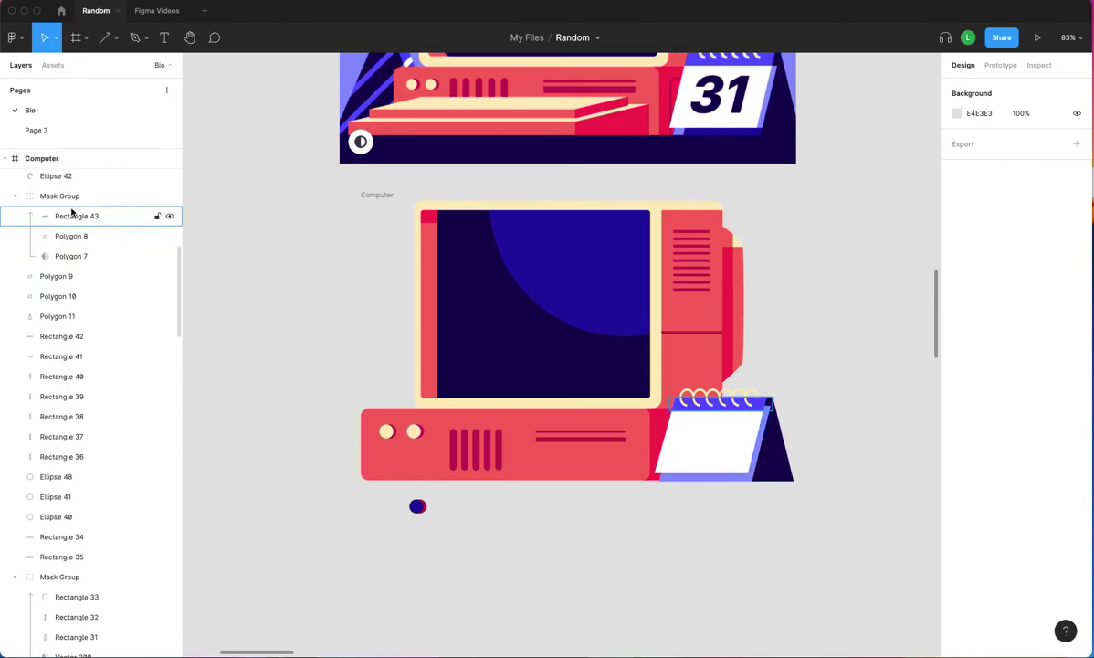
scroll(81, 348, "down", 3)
scroll(82, 348, "down", 6)
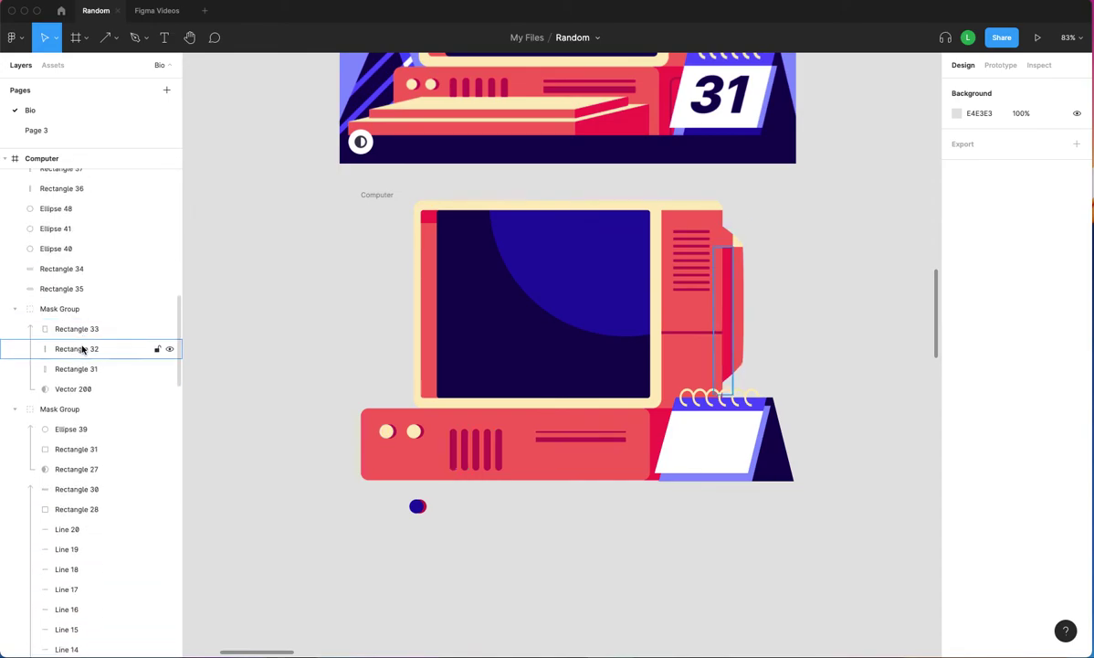
scroll(82, 348, "down", 6)
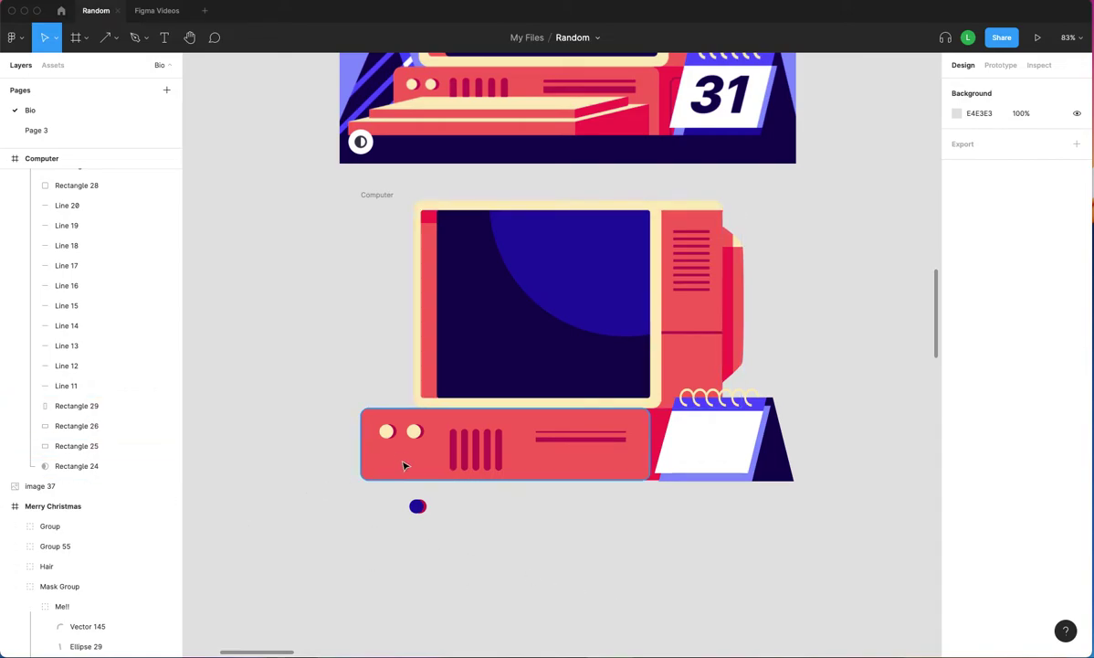
Select the computer's base panel and its vertical vent bars one by one to inspect their dimensions and corner radii.
scroll(405, 461, "down", 5)
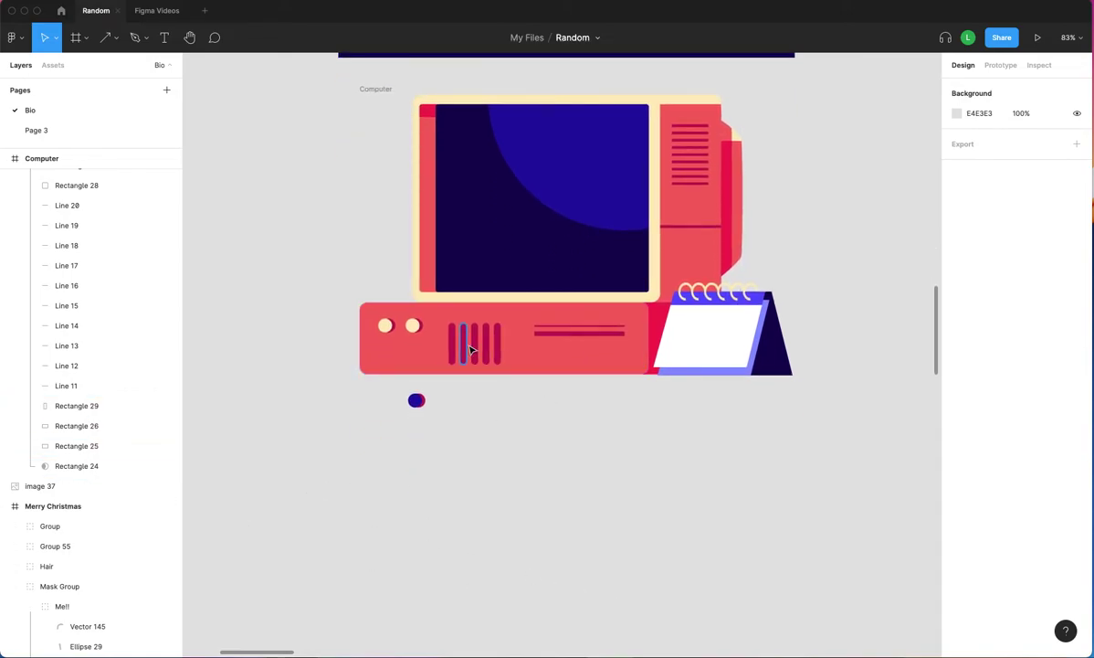
scroll(507, 358, "up", 5)
scroll(475, 350, "right", 3)
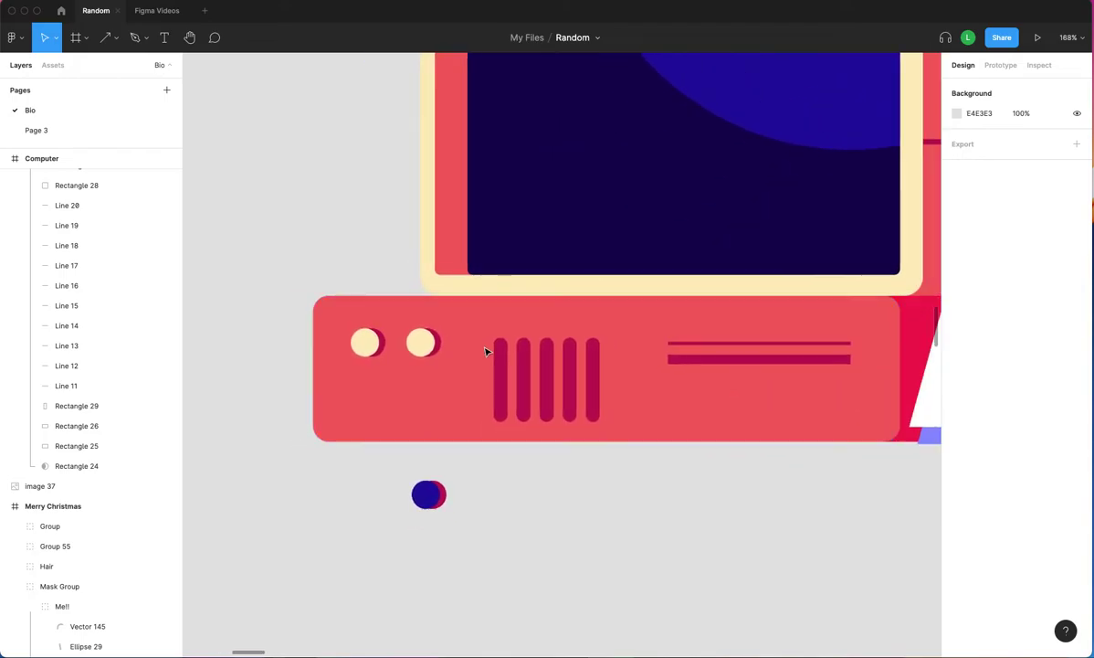
left_click(749, 347)
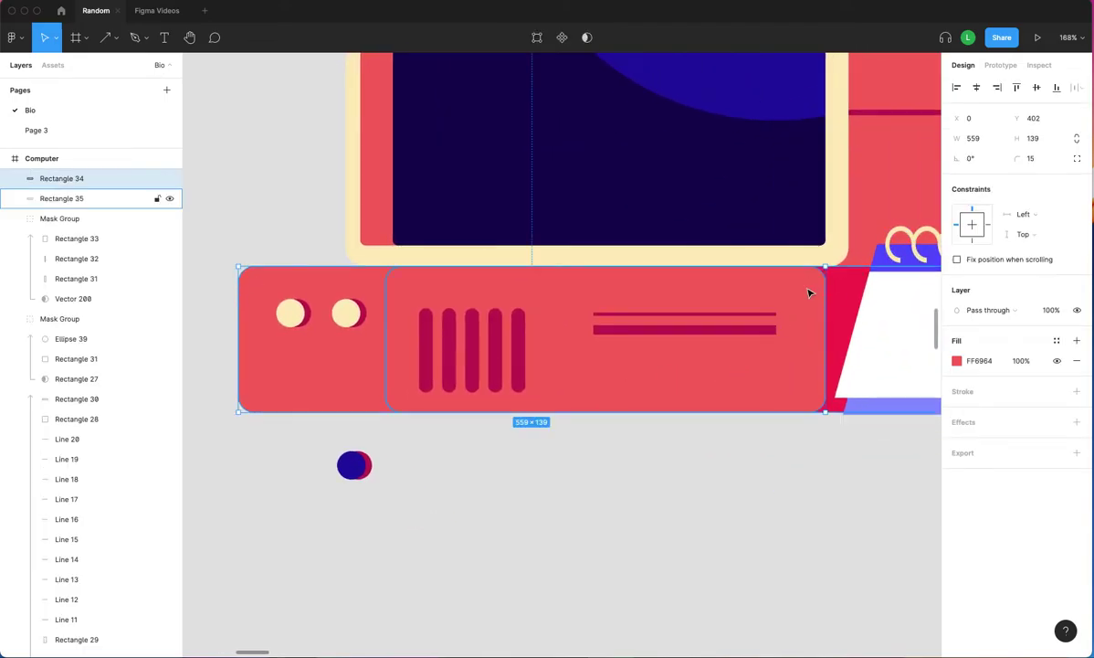
left_click(517, 355)
left_click(498, 351)
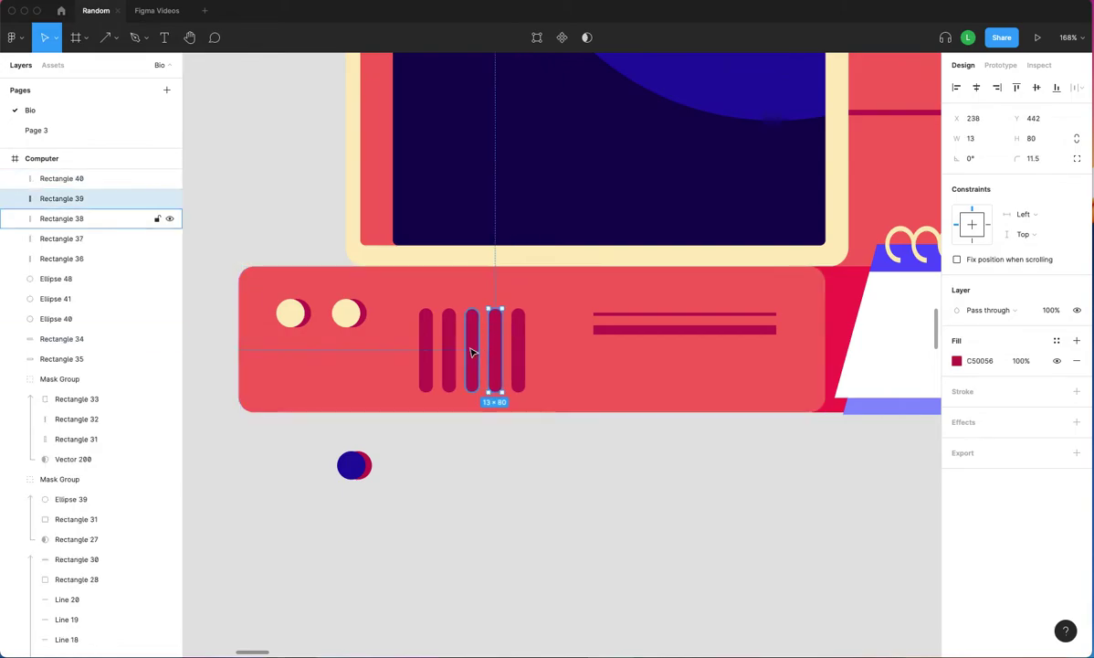
left_click(471, 352)
left_click(449, 352)
left_click(426, 352)
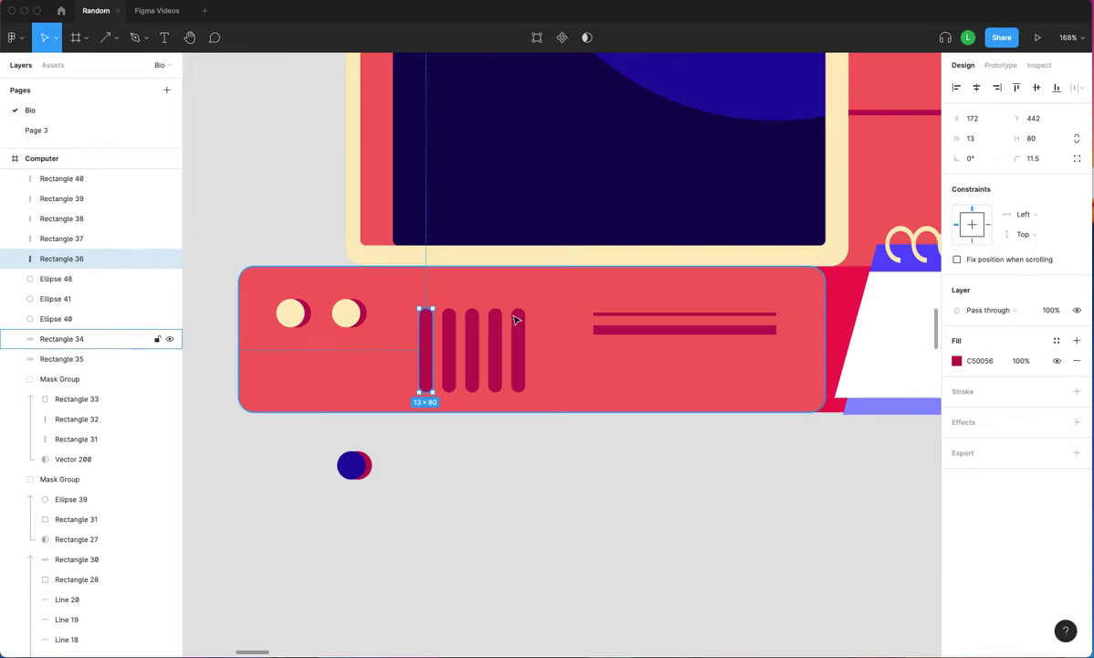
scroll(789, 381, "right", 3)
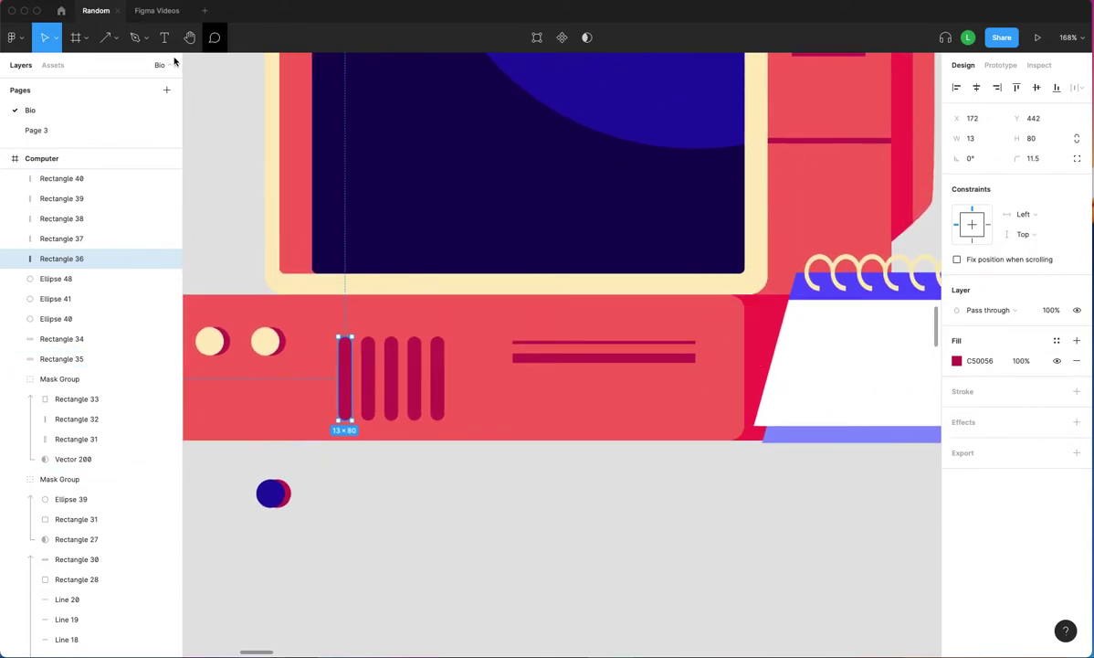
Switch back to the Figma Videos file and square off the teal shape's lower-right corner on the canvas.
left_click(157, 11)
scroll(611, 447, "down", 3)
left_click(765, 195)
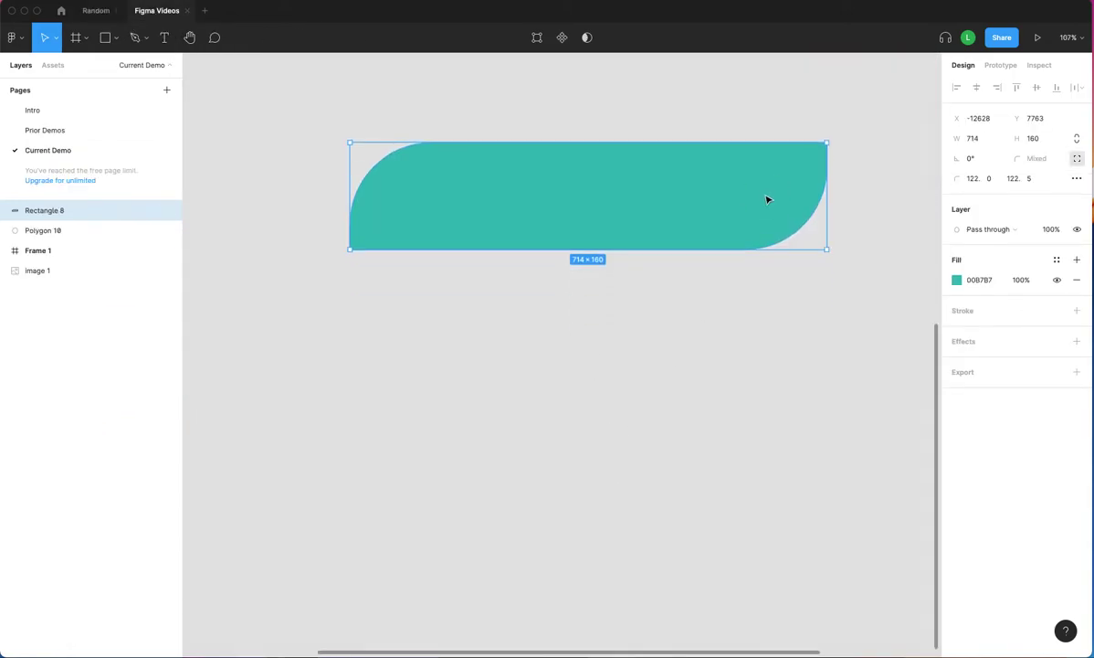
left_click_drag(773, 198, 849, 264)
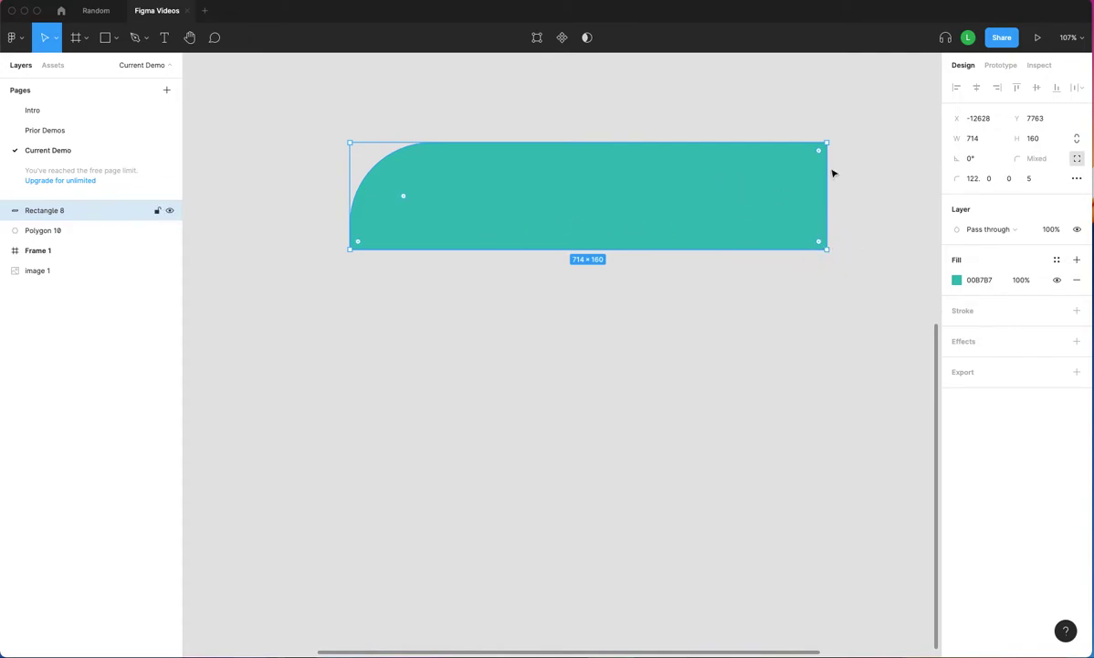
Return the shape to a single shared corner radius and set it to 100.
left_click(1078, 160)
left_click(1032, 160)
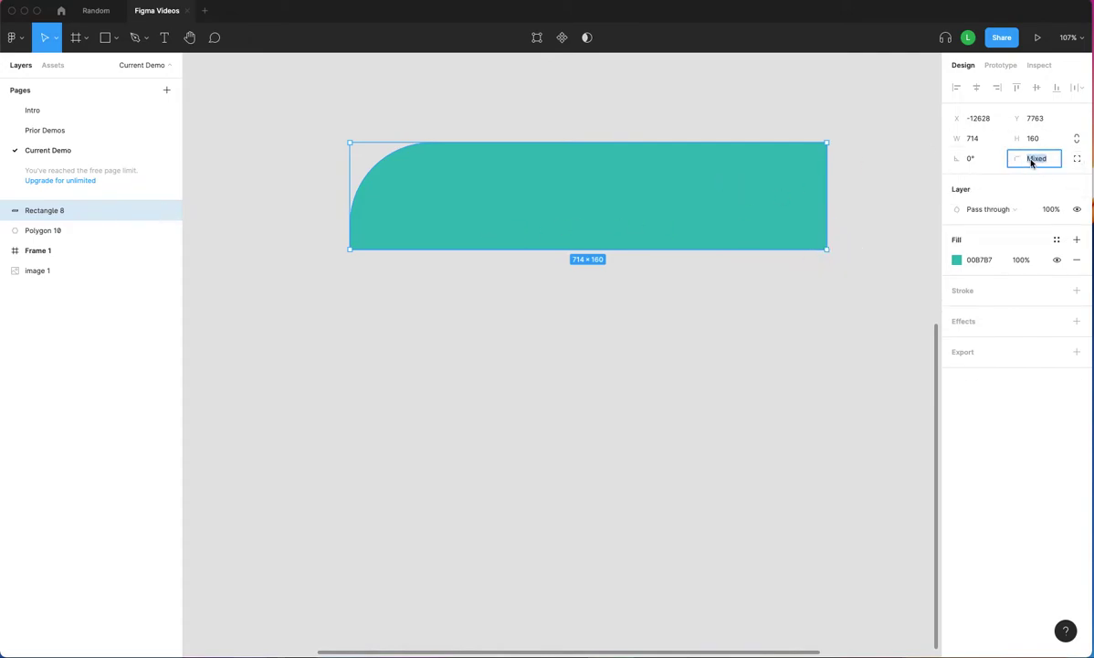
type("1")
key("Return")
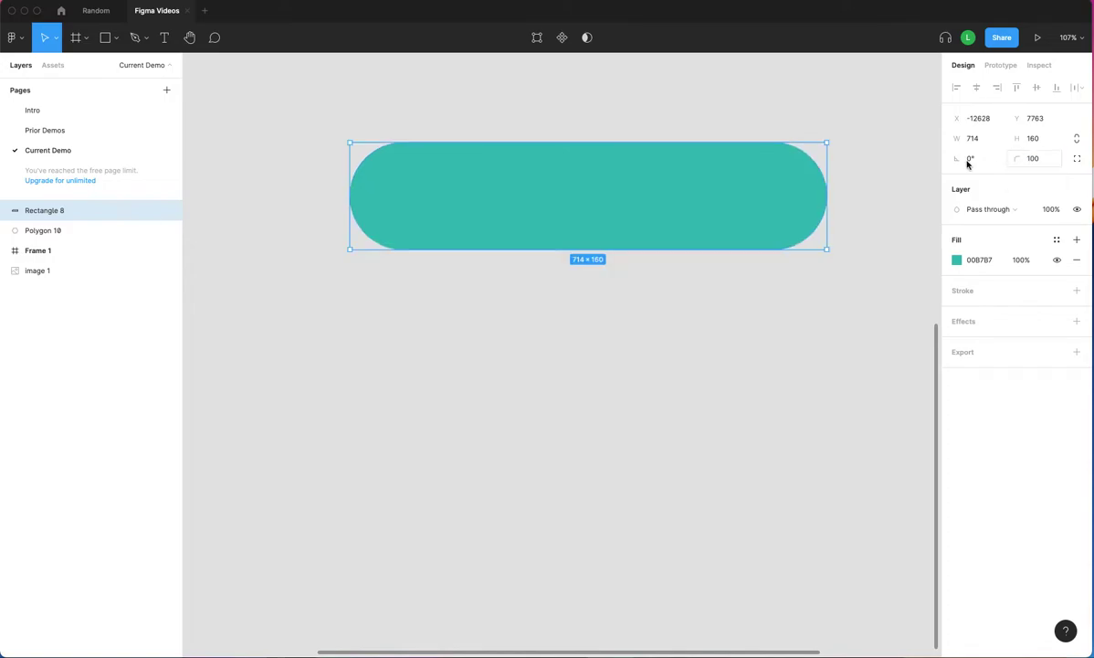
Add a text box about 507 by 92 inside the teal shape with the text CLICK HERE.
left_click(166, 37)
left_click_drag(420, 167, 759, 229)
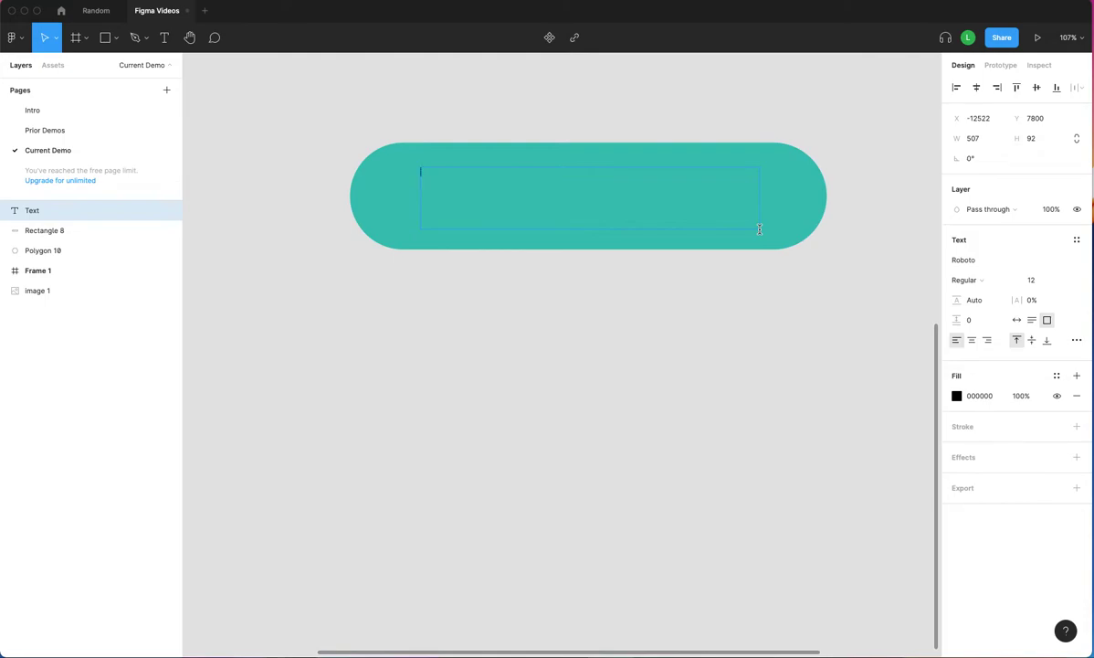
type("CLICK HERE")
Center the CLICK HERE text horizontally and vertically in its box and set its font size to 64.
scroll(473, 166, "left", 5)
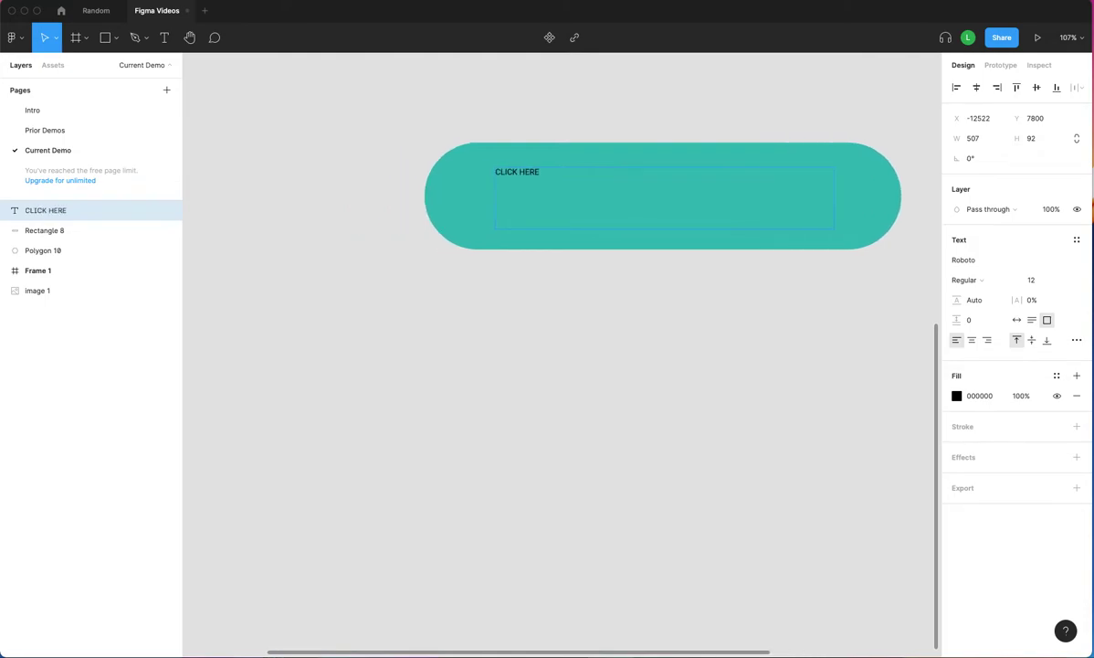
left_click(971, 340)
left_click(1032, 340)
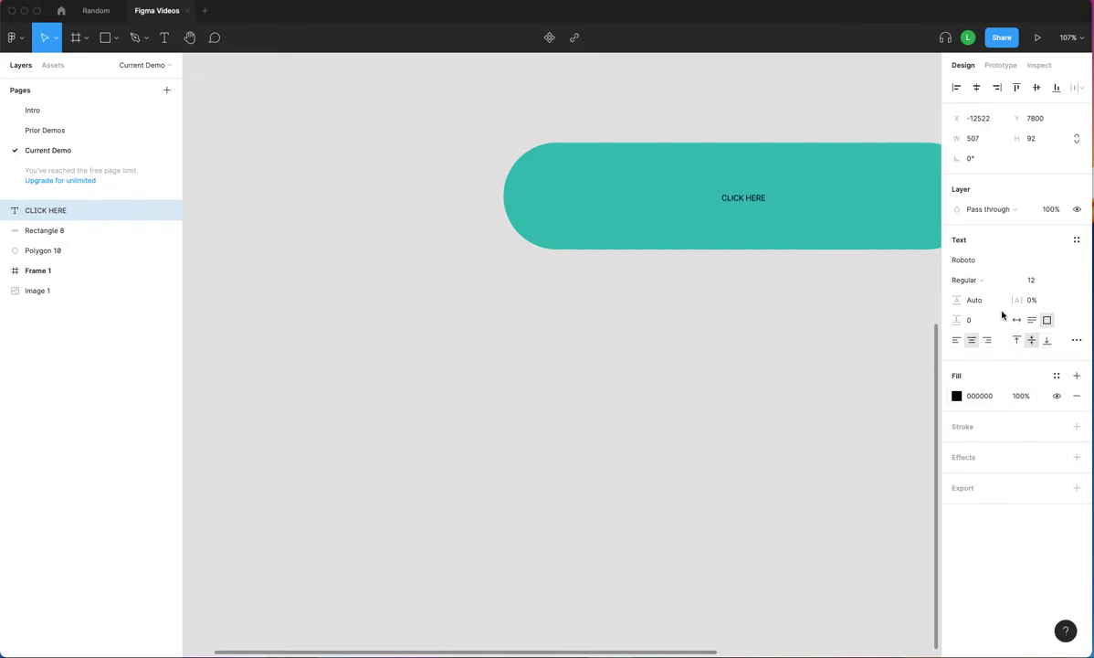
left_click(1062, 280)
left_click(1046, 383)
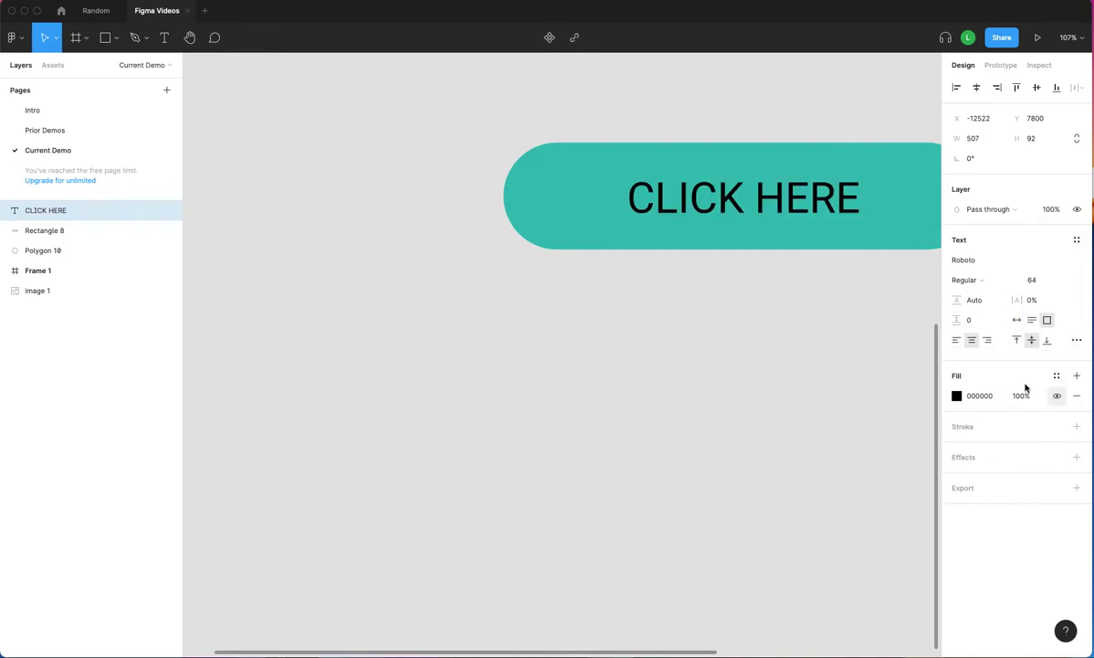
Group the CLICK HERE text with the teal rectangle and move the group slightly up and to the left.
scroll(835, 347, "right", 5)
left_click_drag(315, 110, 365, 137)
left_click_drag(581, 209, 867, 310)
right_click(701, 199)
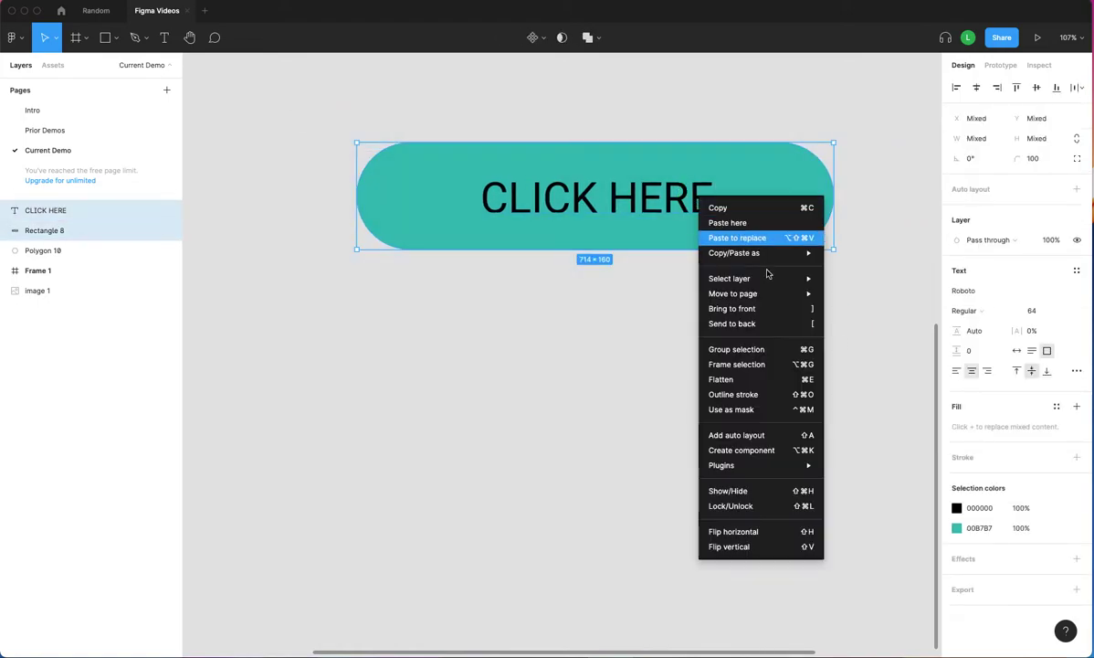
left_click(765, 349)
left_click_drag(739, 202, 728, 200)
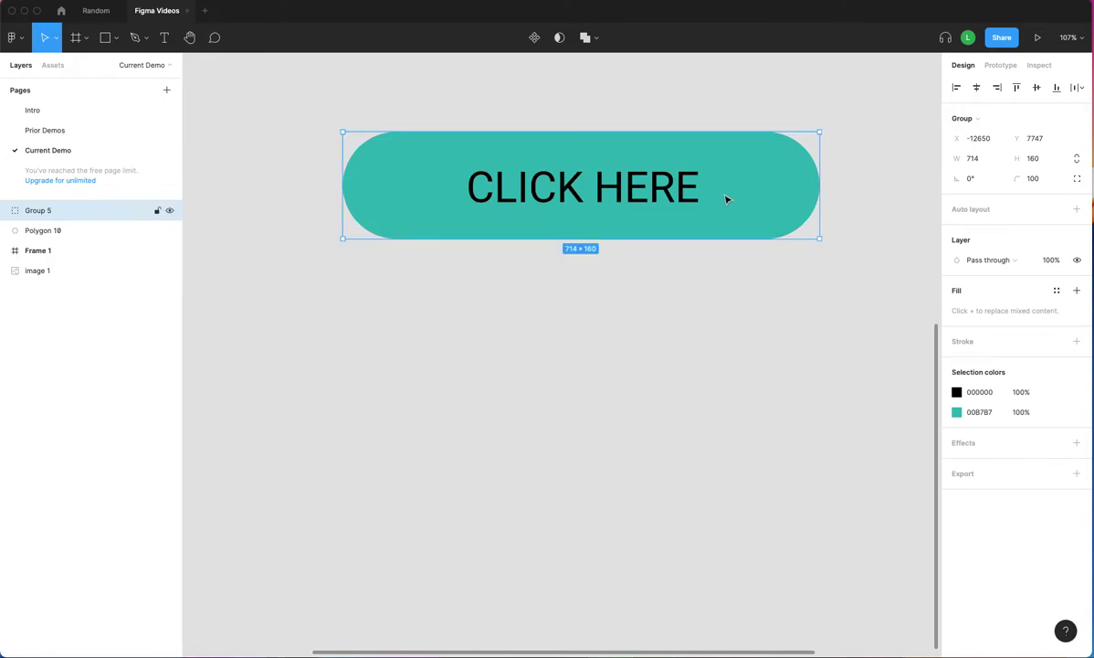
Change the fill of the CLICK HERE text inside the group to white.
double_click(653, 199)
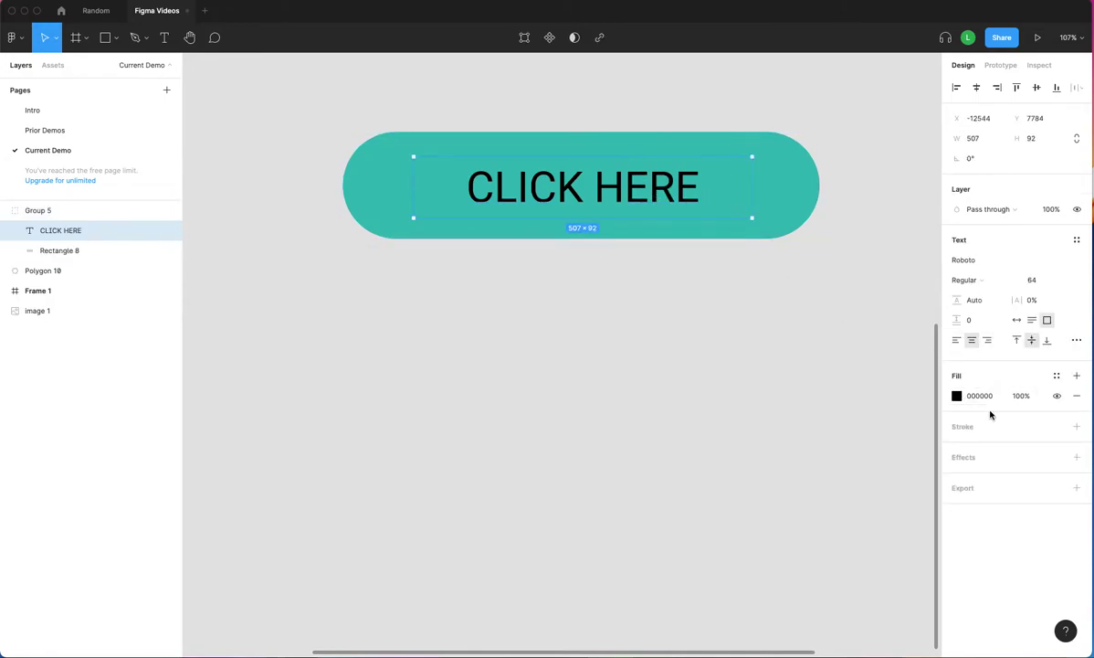
left_click(957, 397)
left_click_drag(797, 445, 743, 304)
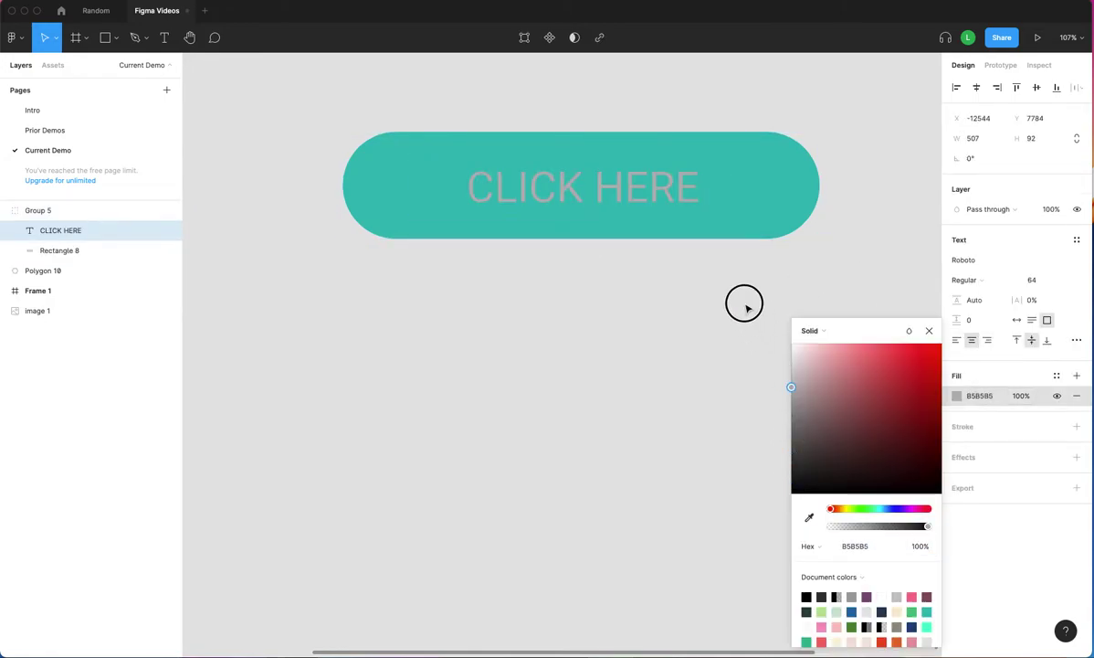
left_click(804, 306)
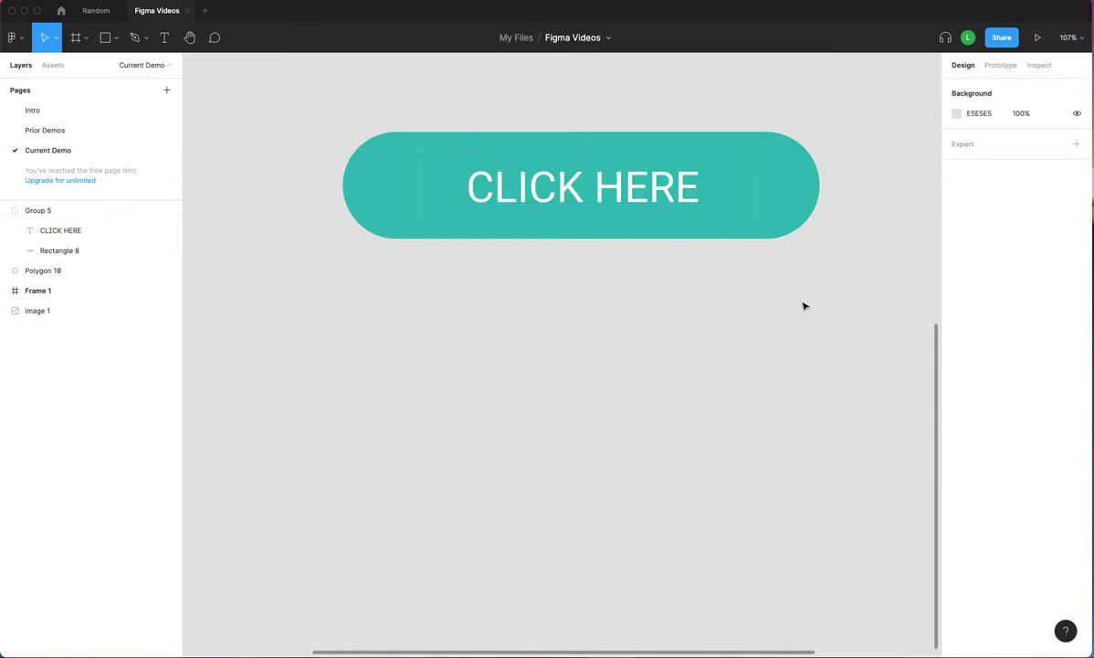
Draw a rectangle about 321 by 431 in the empty canvas area below the CLICK HERE button.
scroll(797, 311, "right", 3)
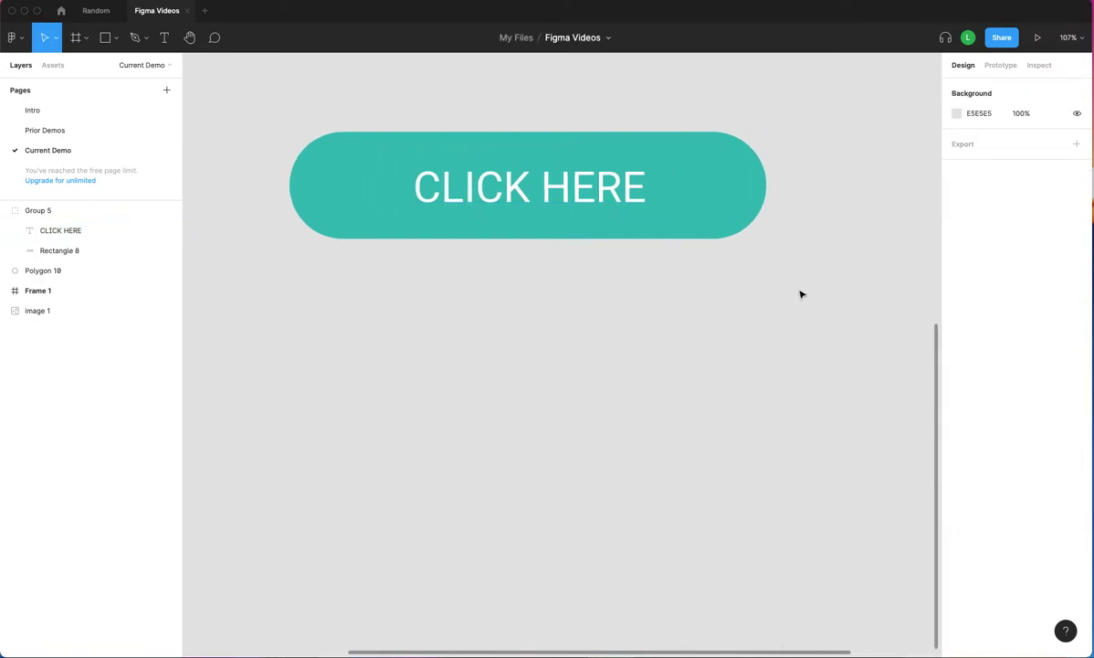
scroll(521, 159, "left", 1)
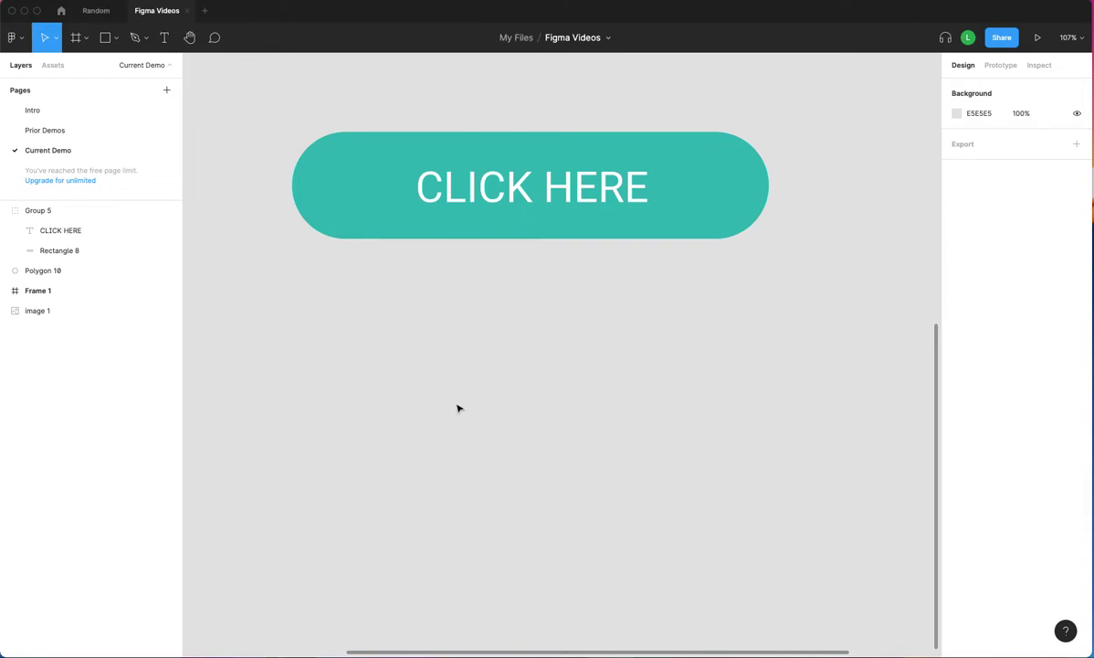
scroll(457, 408, "down", 2)
scroll(457, 408, "left", 1)
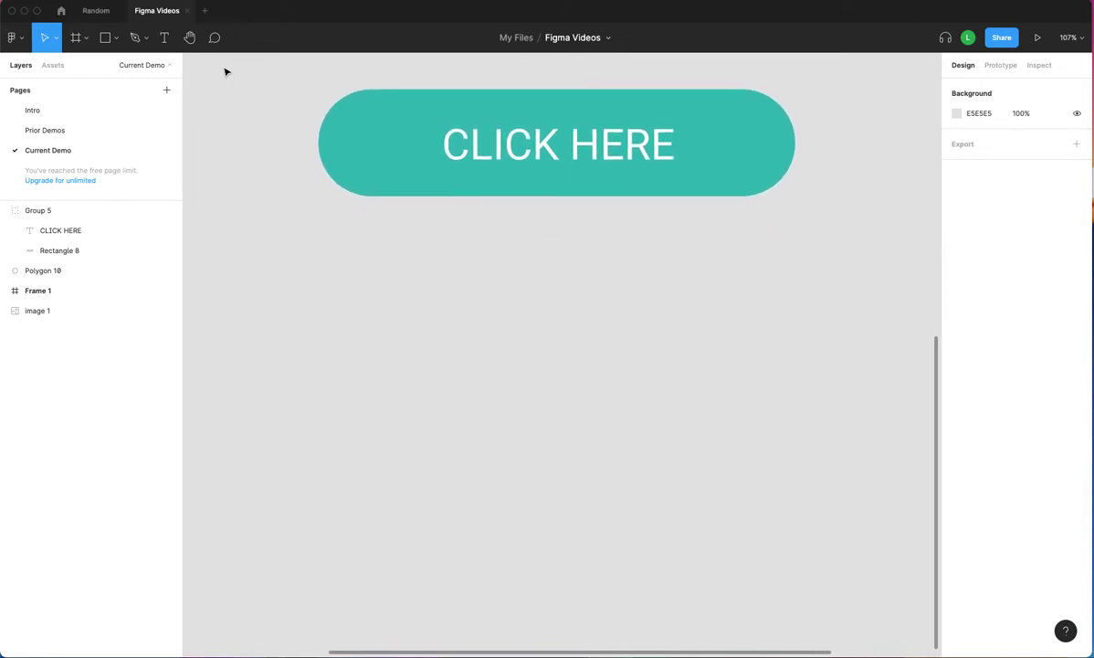
left_click(116, 38)
left_click(106, 66)
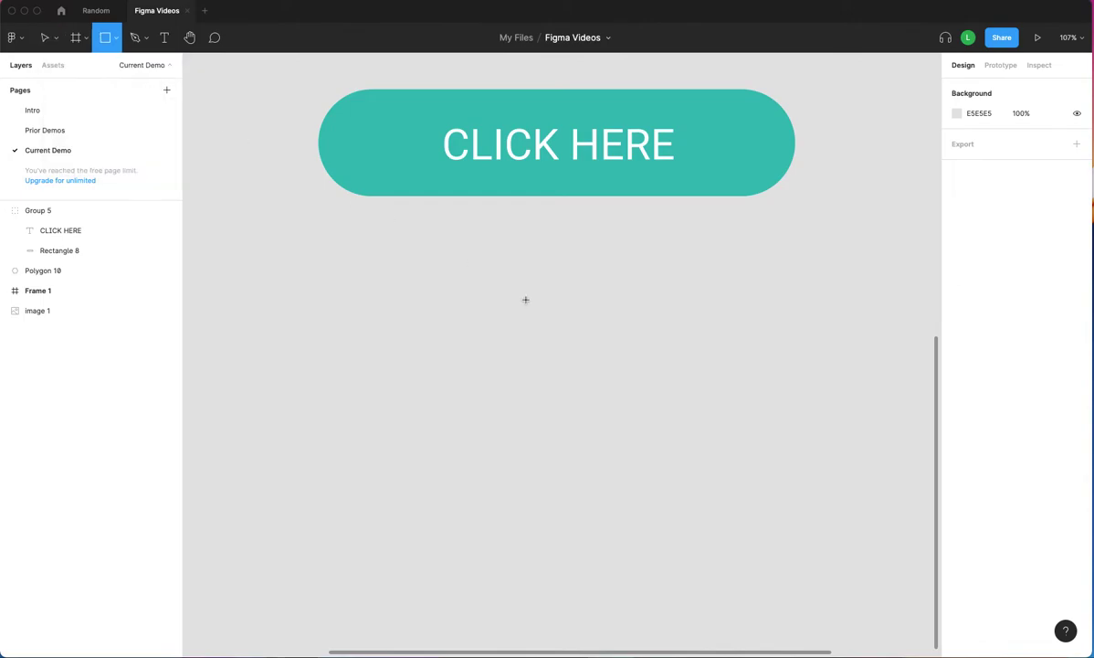
left_click_drag(470, 249, 684, 539)
left_click(733, 431)
Change the fill of the new rectangle below the button to the red document color F24E1E.
left_click(594, 411)
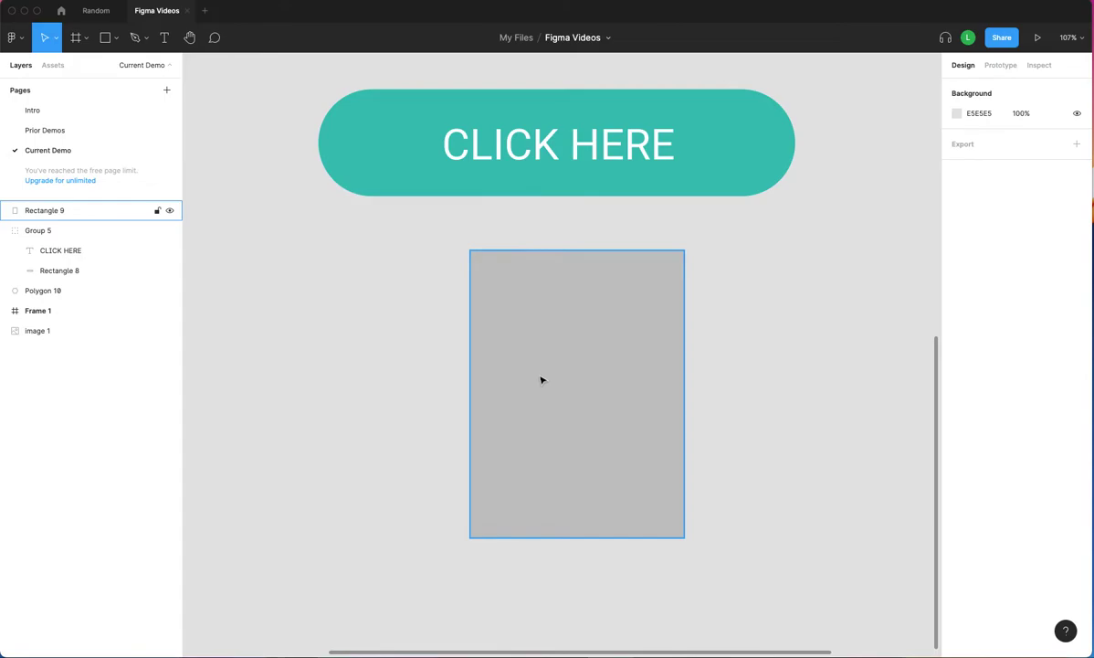
left_click(957, 262)
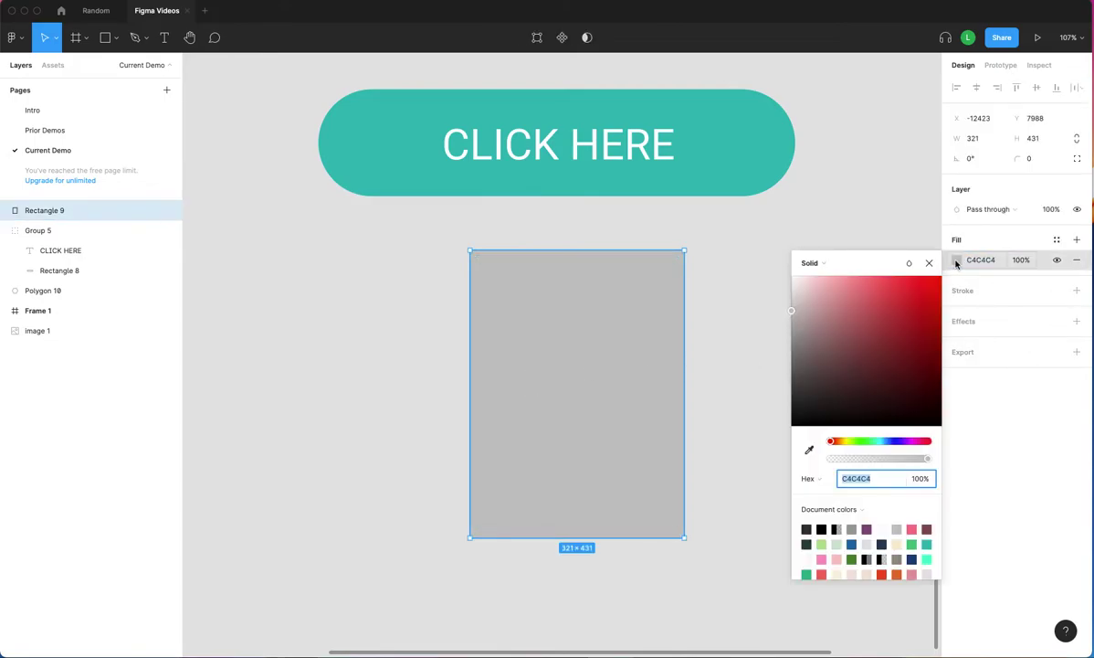
left_click(821, 546)
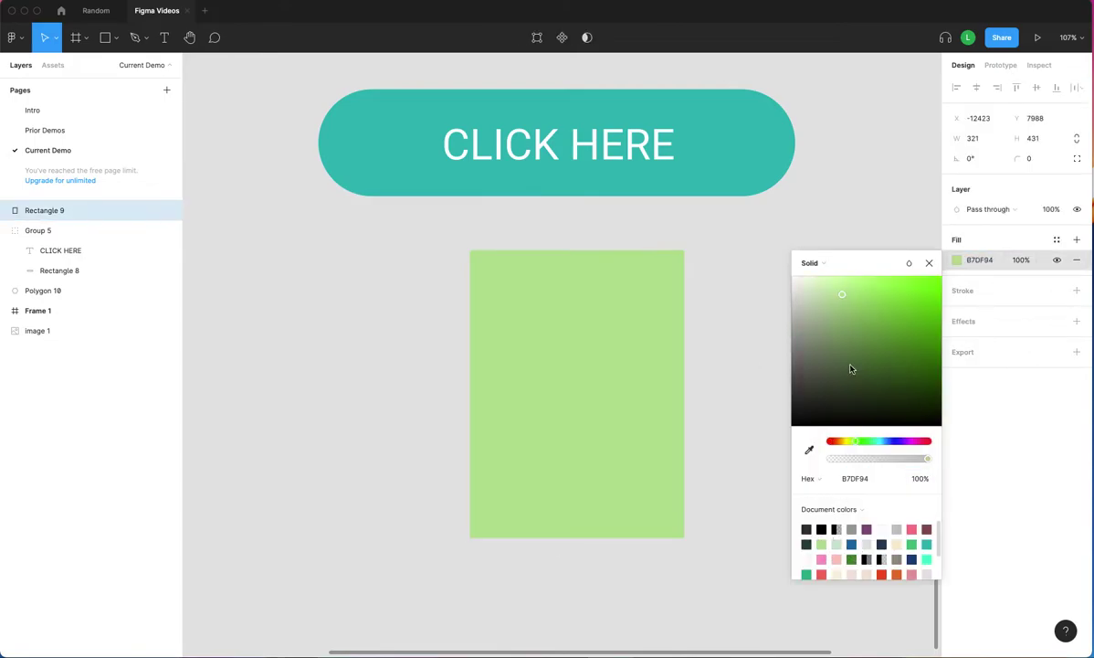
left_click(881, 573)
left_click(930, 264)
left_click(803, 338)
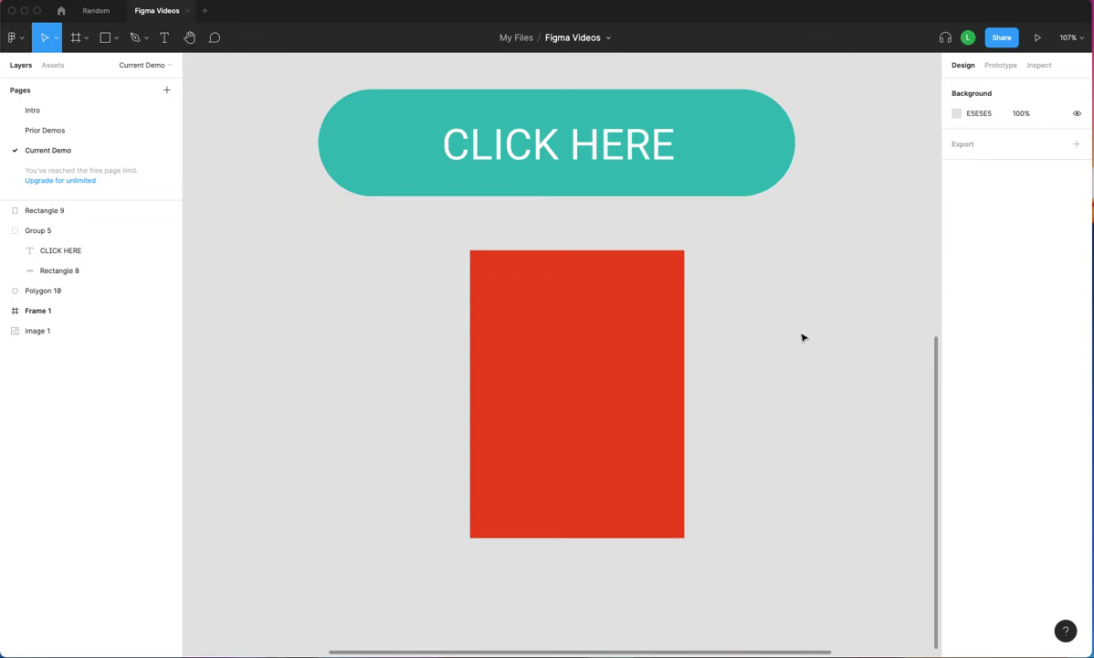
Move the red rectangle further down, away from the CLICK HERE button, to about X -12446, Y 8157.
scroll(803, 337, "down", 3)
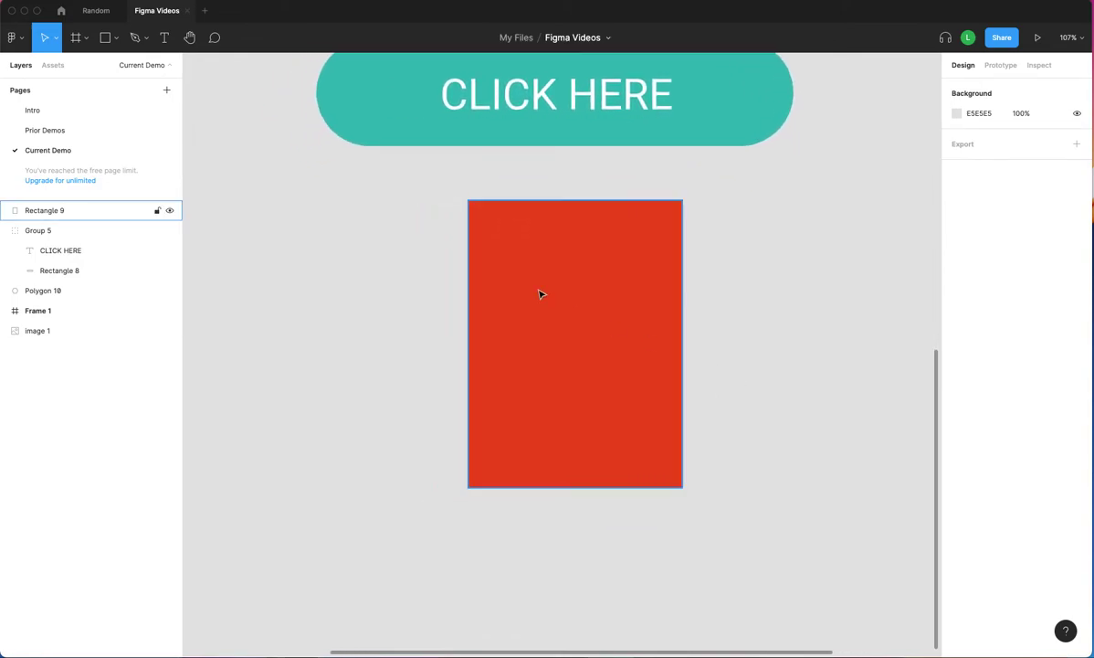
left_click_drag(539, 290, 534, 423)
scroll(623, 406, "down", 4)
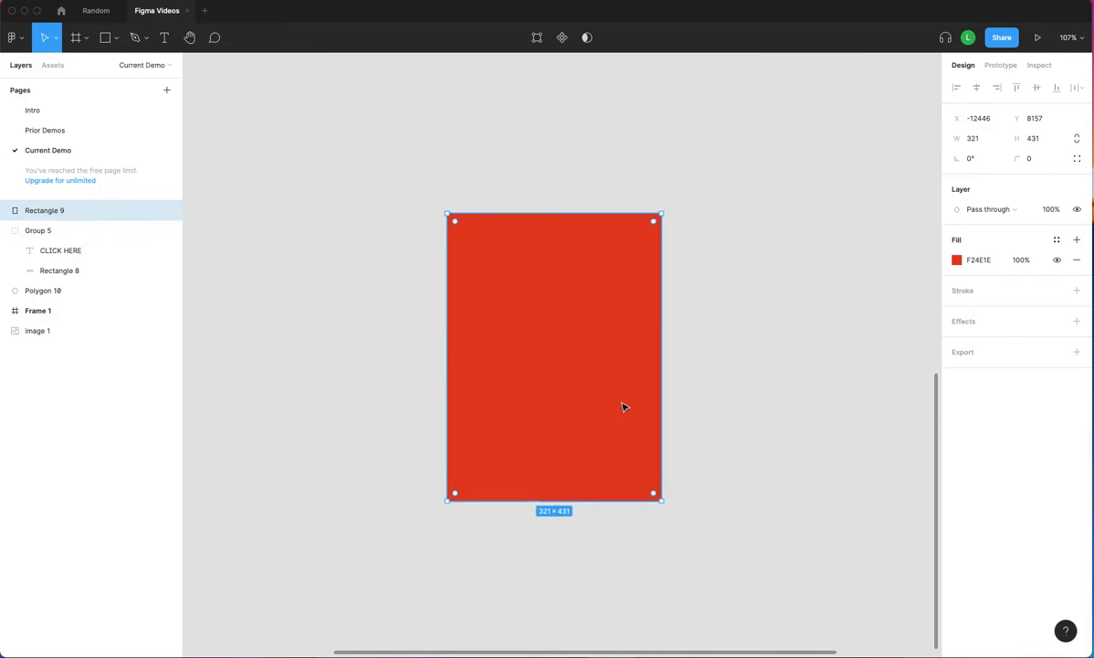
left_click(278, 182)
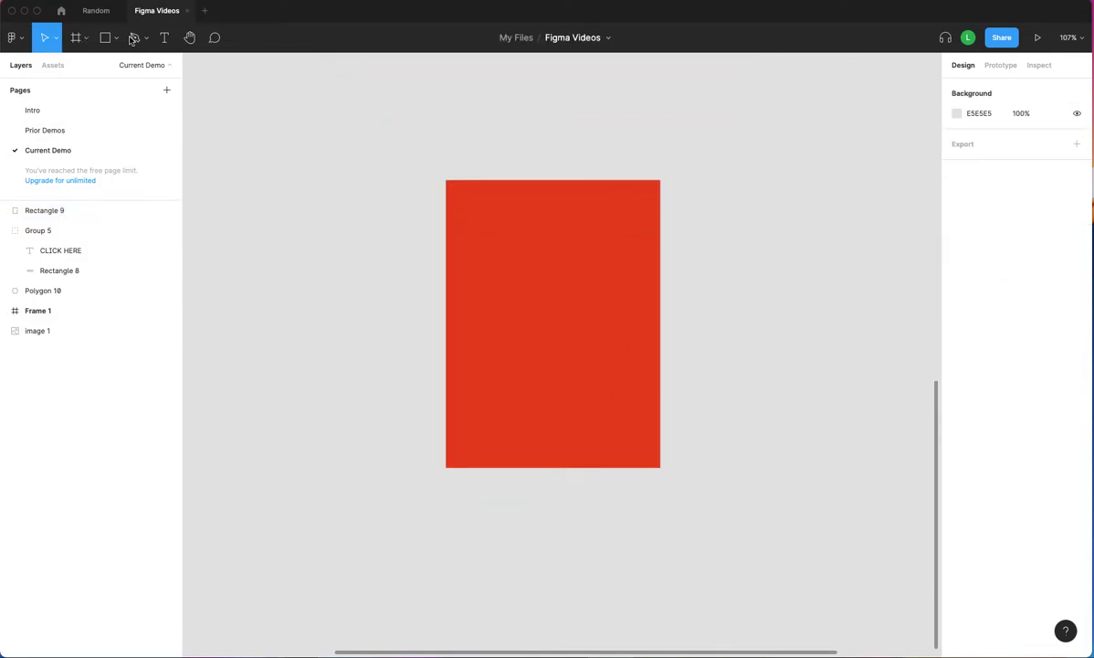
Draw a rectangle about 596 by 121 with a corner radius of 60.5 and center it over the red rectangle.
left_click(116, 38)
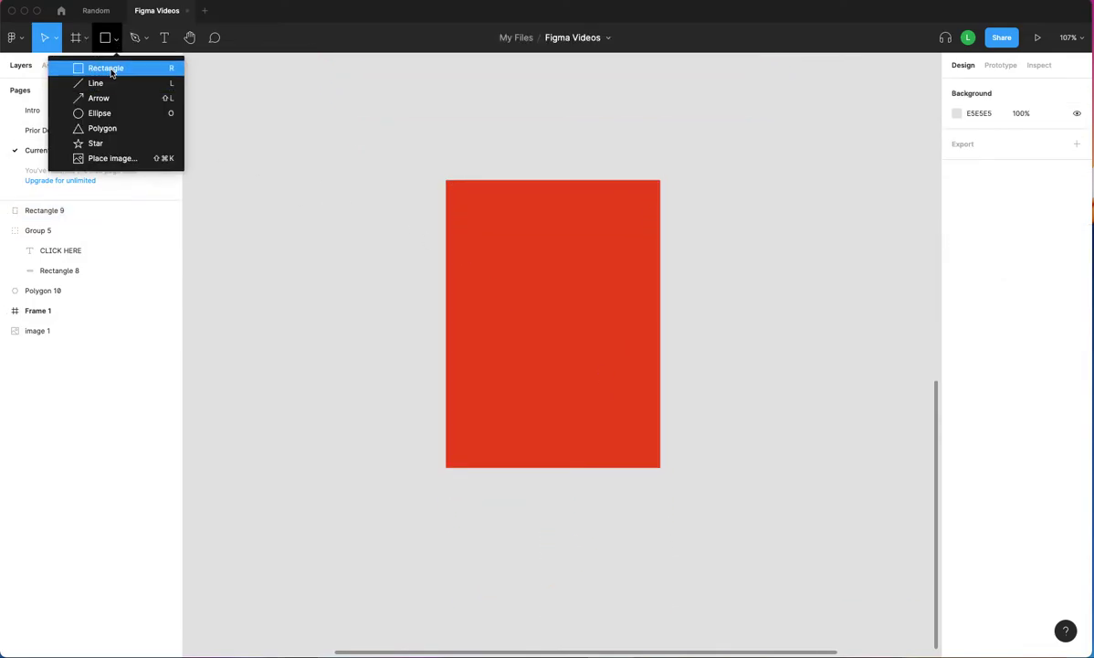
left_click(98, 66)
left_click_drag(356, 113, 754, 193)
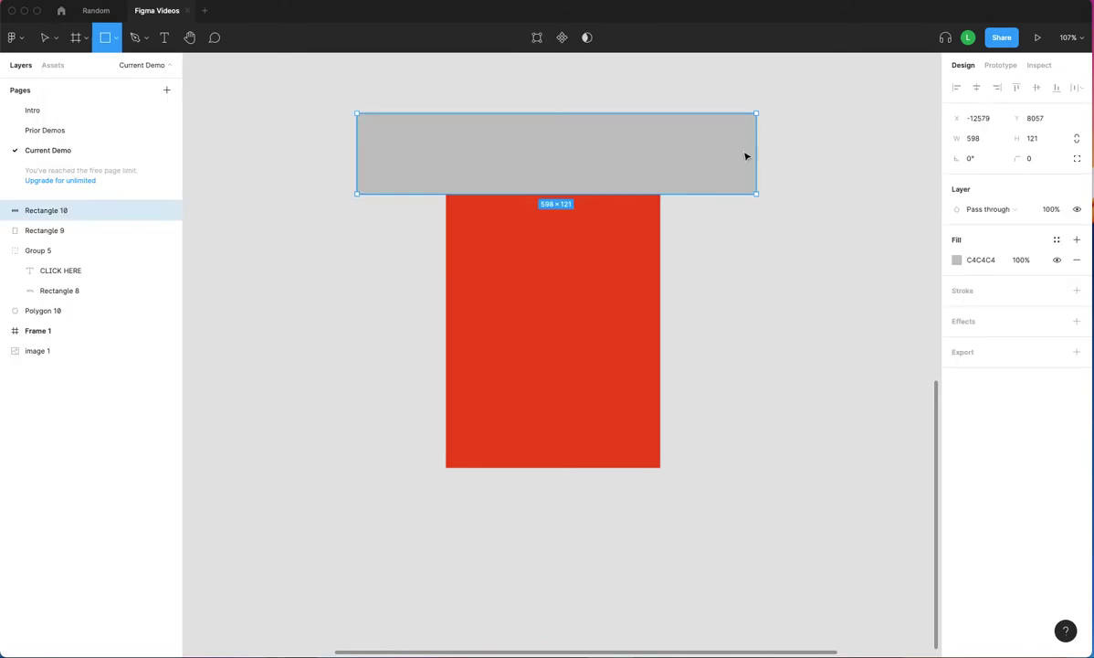
left_click_drag(709, 139, 589, 190)
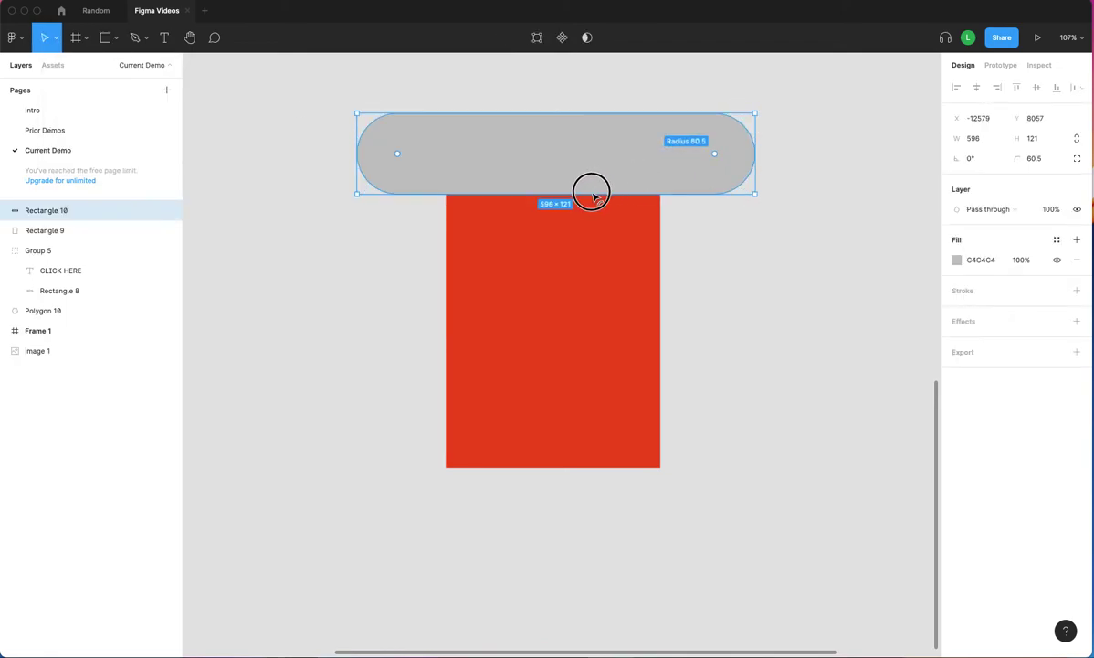
left_click_drag(557, 151, 553, 322)
left_click(725, 258)
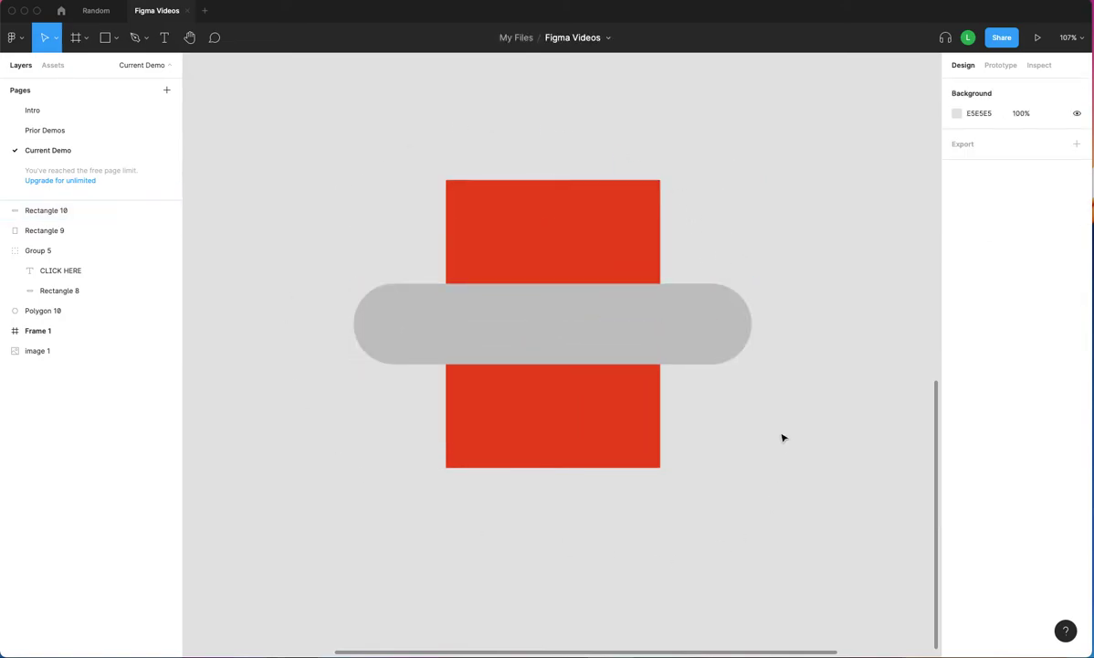
Select the red rectangle together with the grey pill shape lying across it.
scroll(783, 438, "down", 3)
left_click(566, 369)
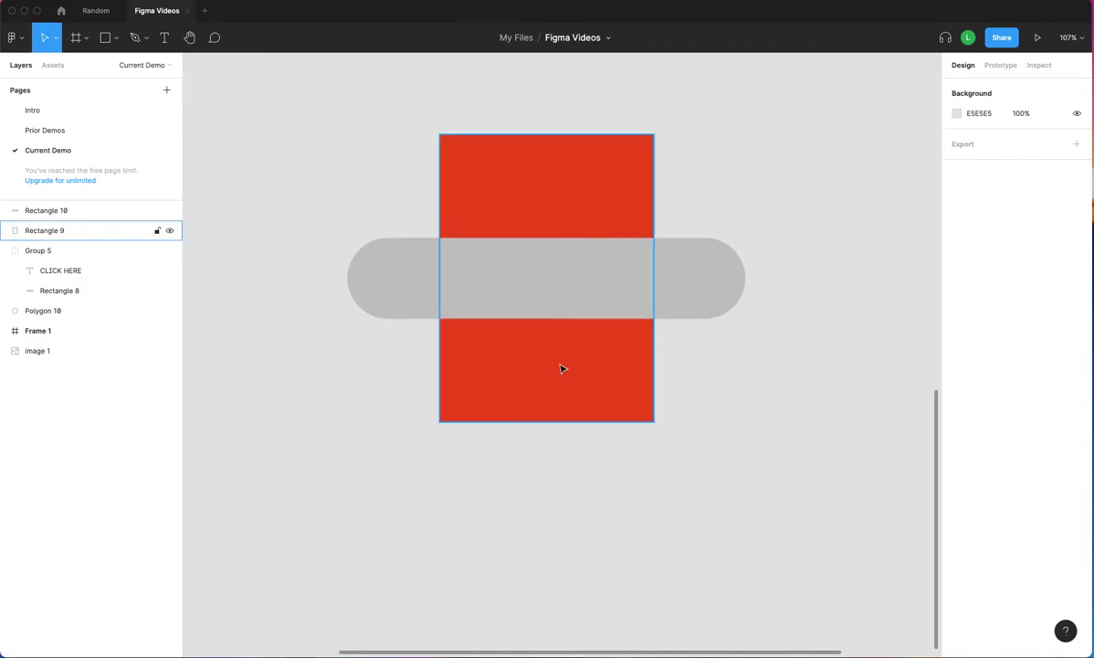
left_click(562, 369)
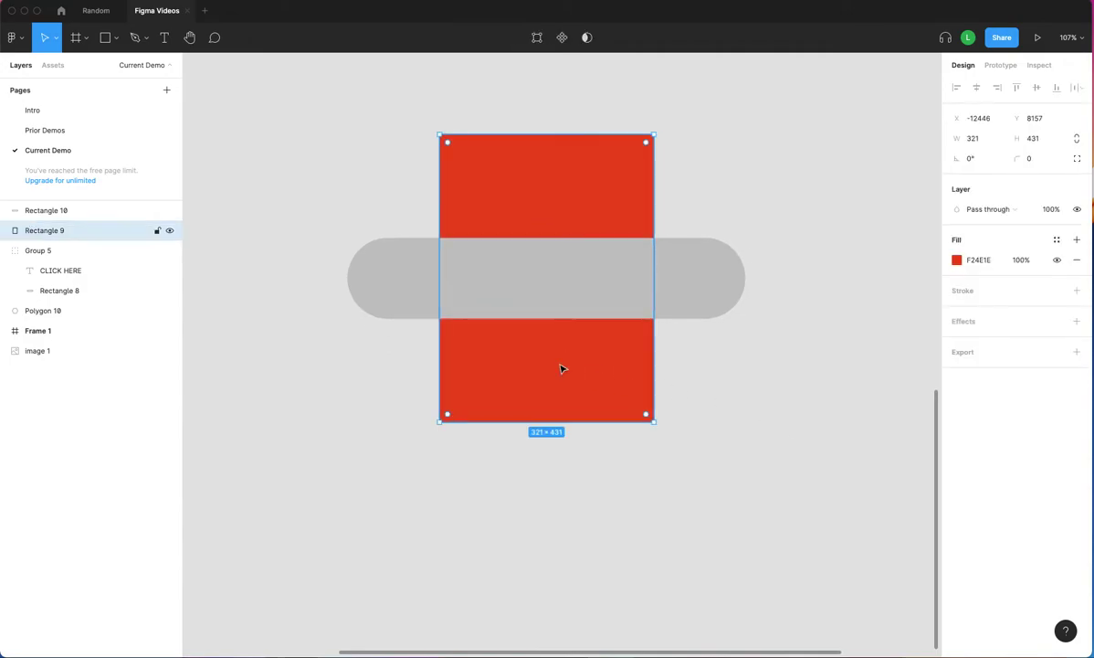
left_click(576, 288, "shift")
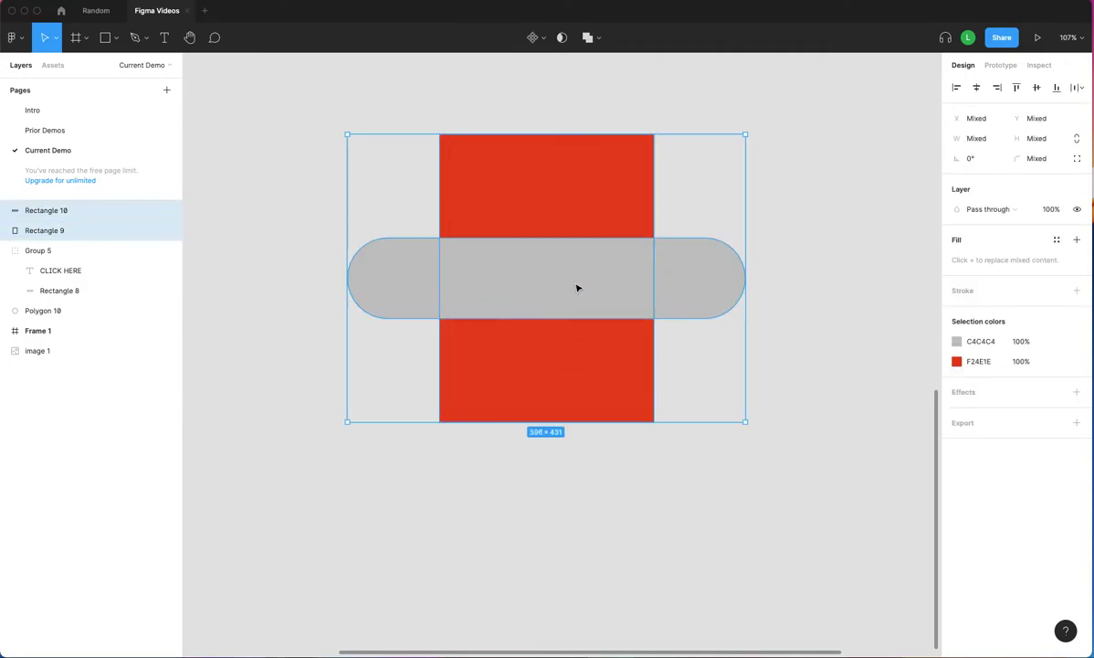
Try using the red rectangle as a mask for the grey pill and undo the mask.
left_click(541, 41)
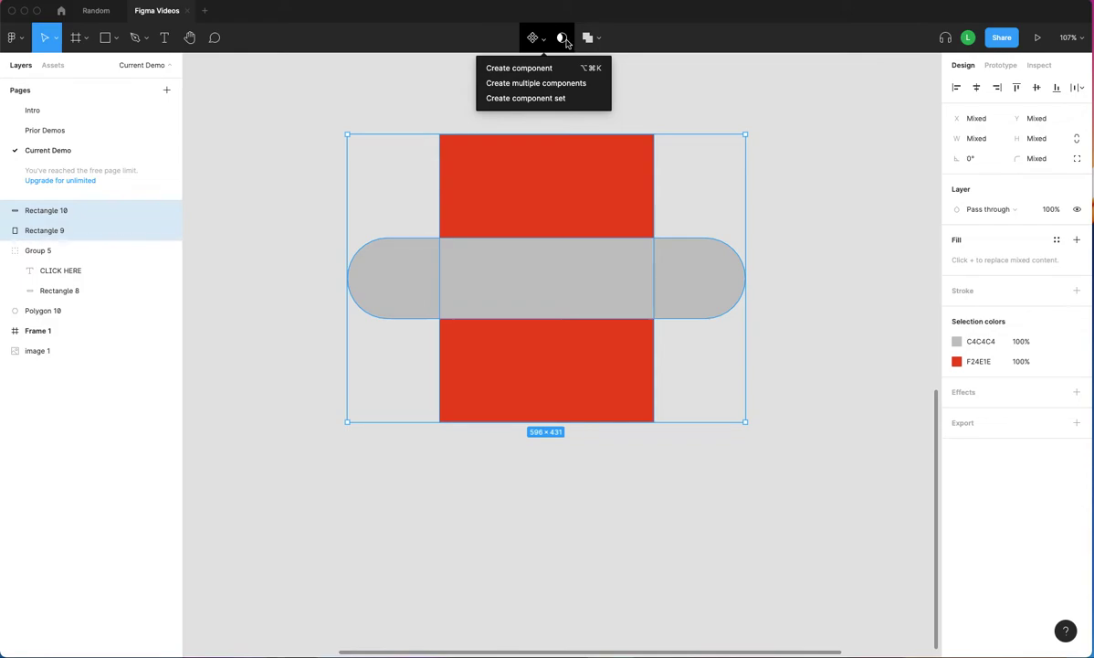
left_click(563, 39)
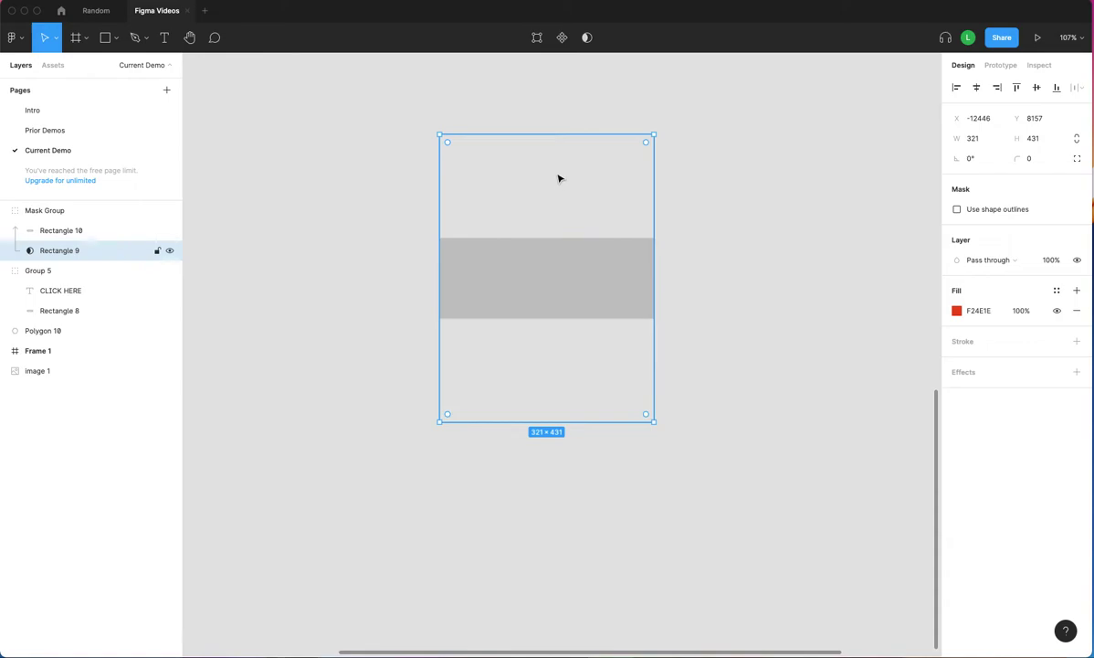
left_click_drag(558, 298, 536, 276)
key("super+z")
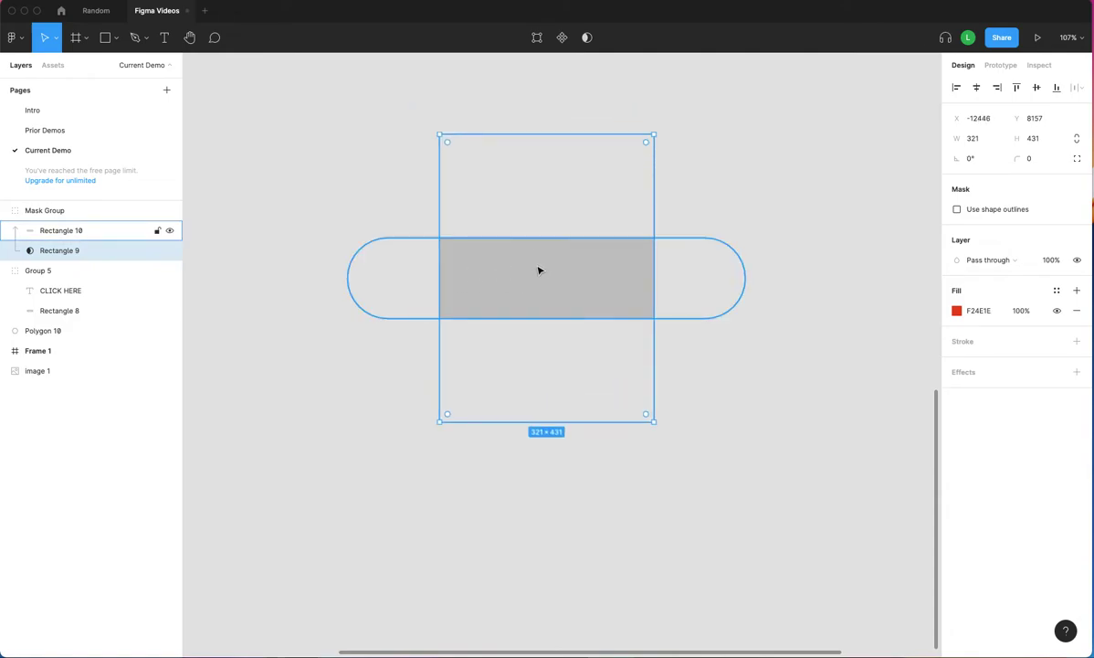
left_click(563, 39)
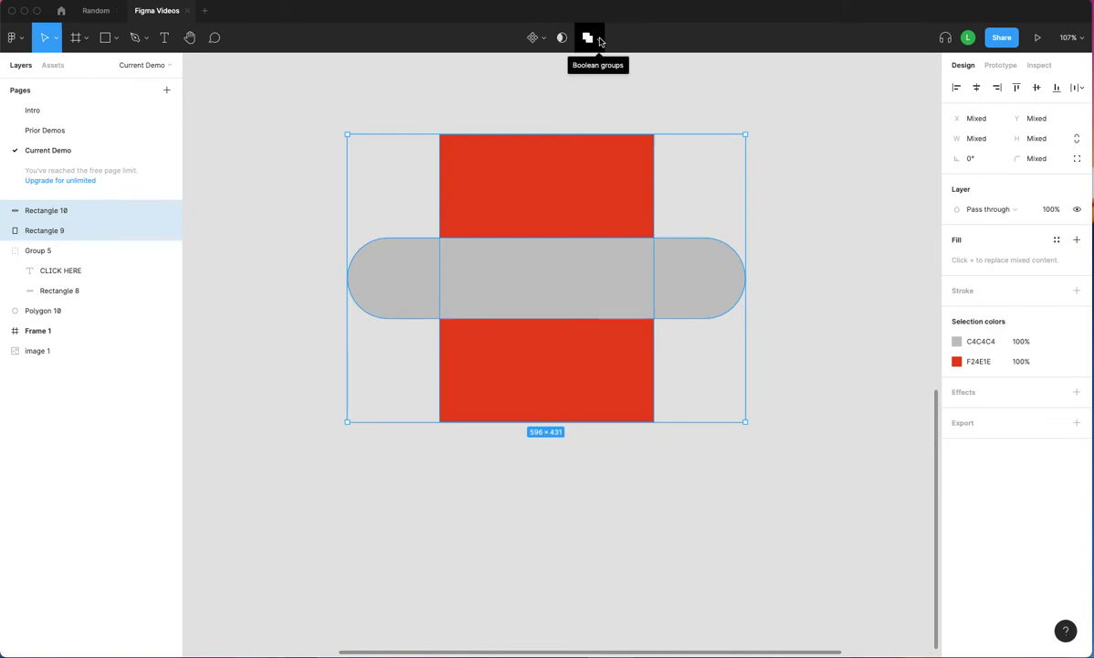
Try a Union of the two selected shapes, expand its layer to show both rectangles, and undo the union.
left_click(599, 41)
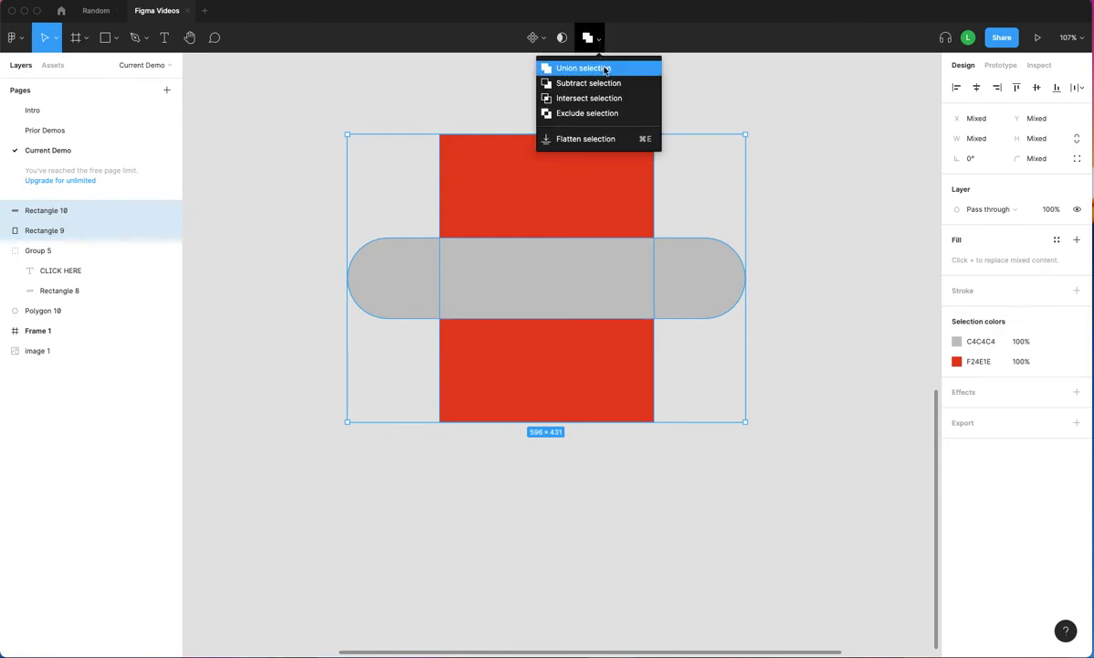
left_click(607, 69)
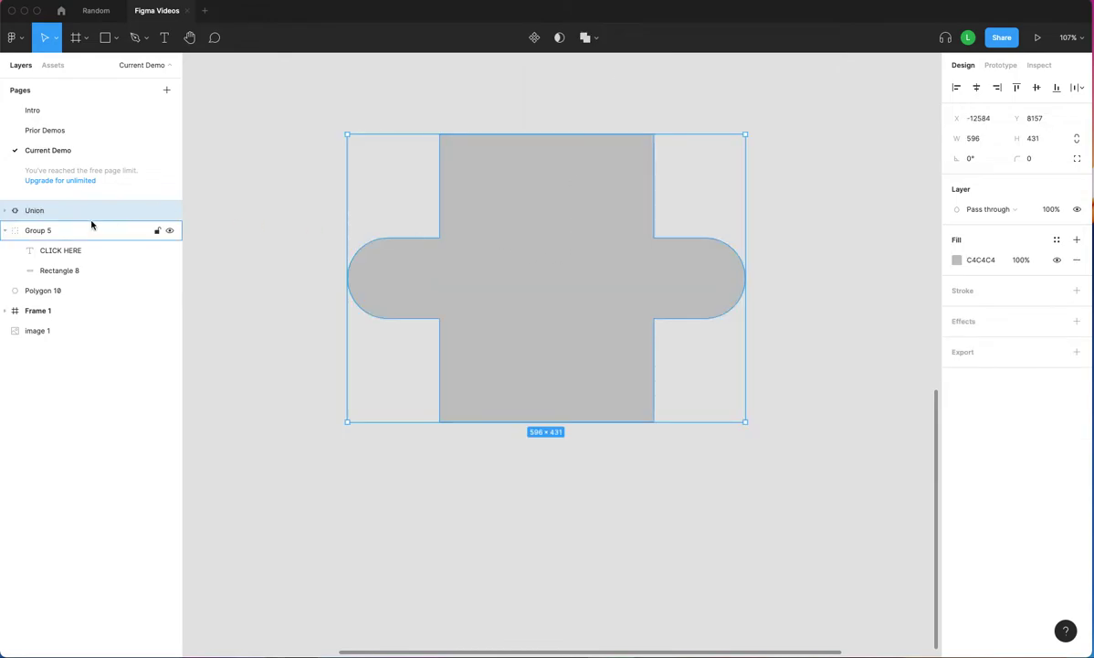
left_click(5, 210)
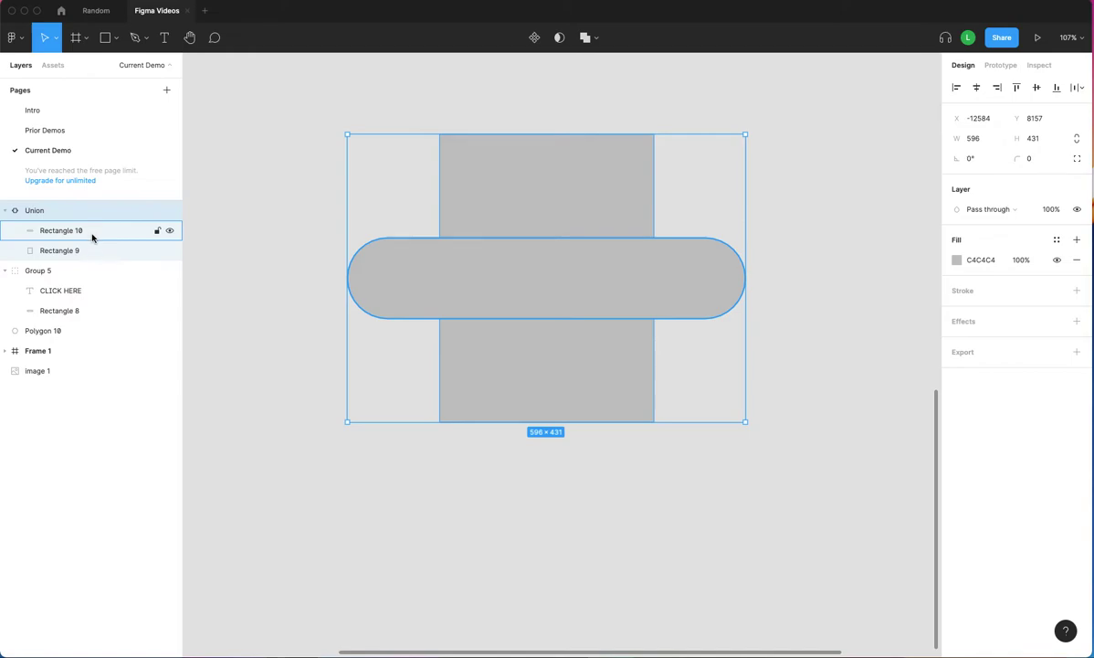
left_click(596, 45)
Try subtracting the grey pill from the red rectangle and intersecting the two shapes, undoing each operation.
left_click(604, 36)
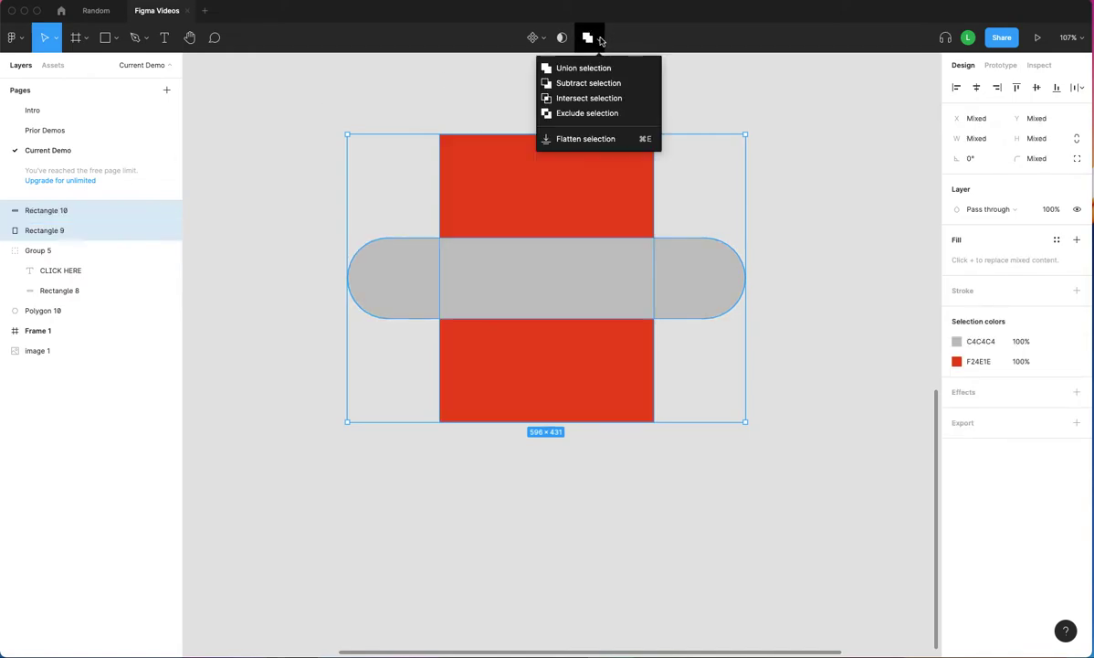
left_click(594, 83)
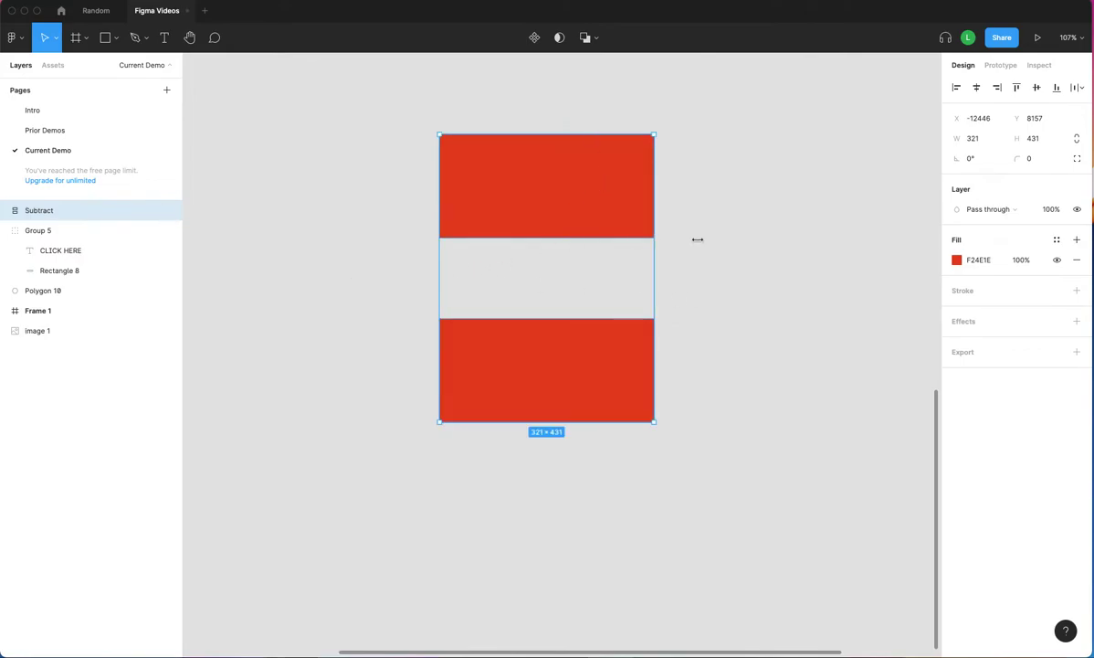
left_click(595, 38)
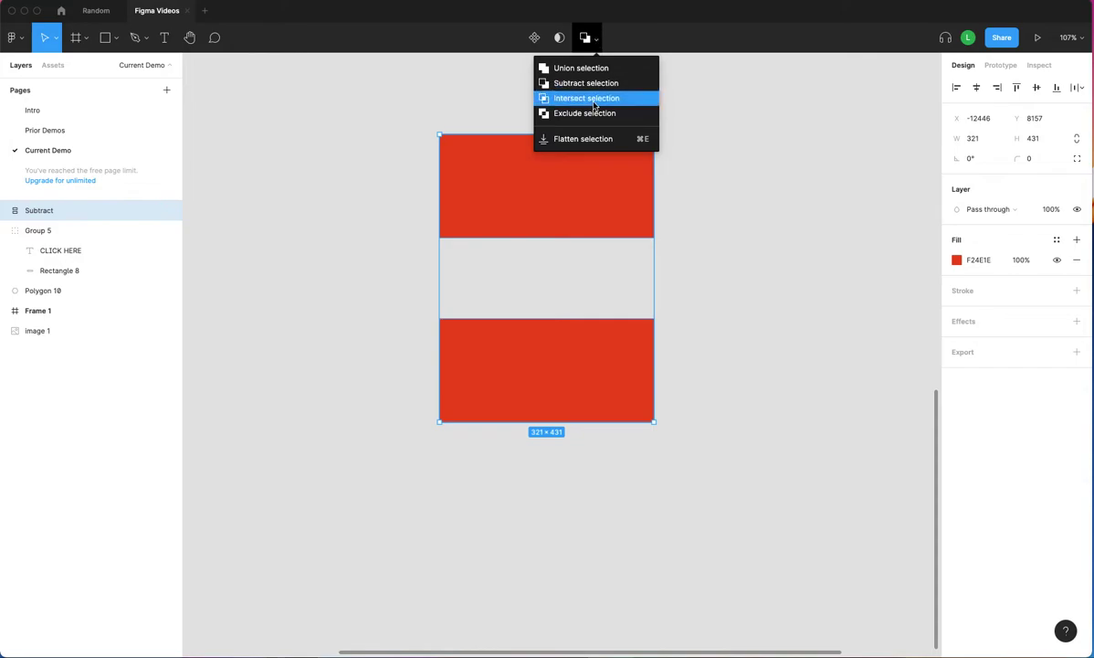
key("super+z")
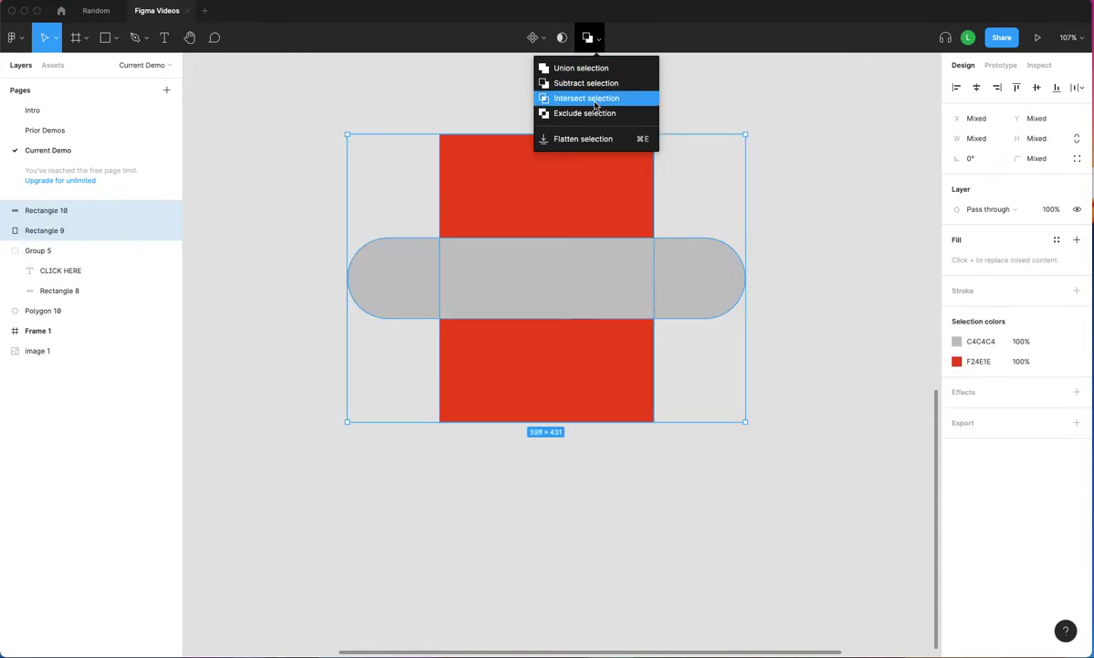
left_click(564, 97)
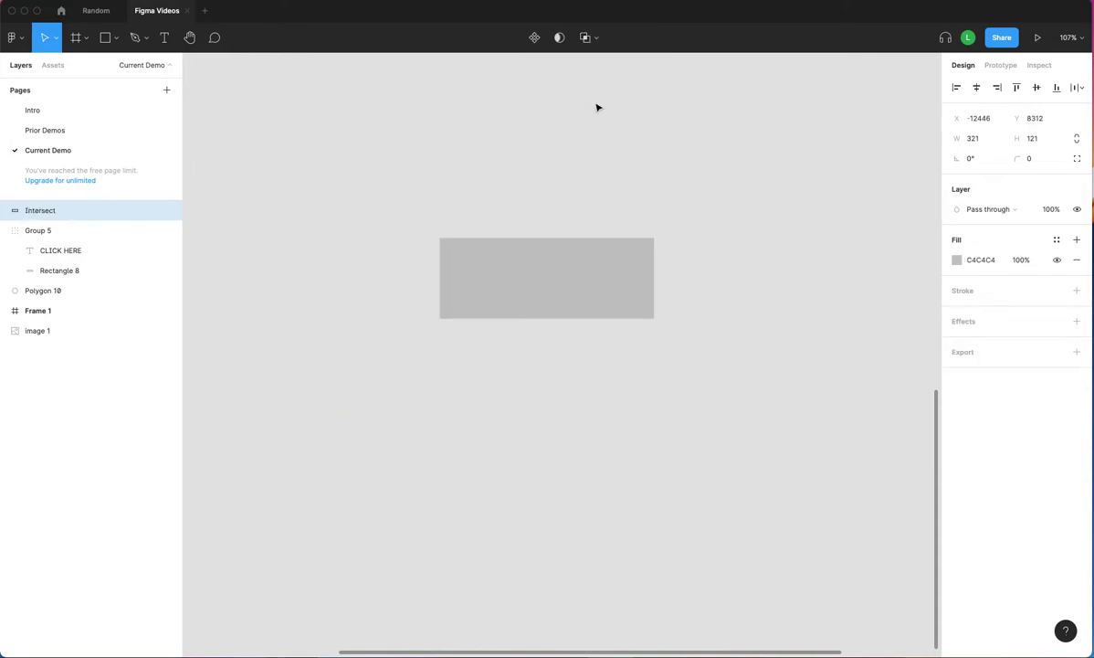
key("super+z")
Combine the red rectangle and the grey pill with the Exclude boolean operation.
left_click(598, 40)
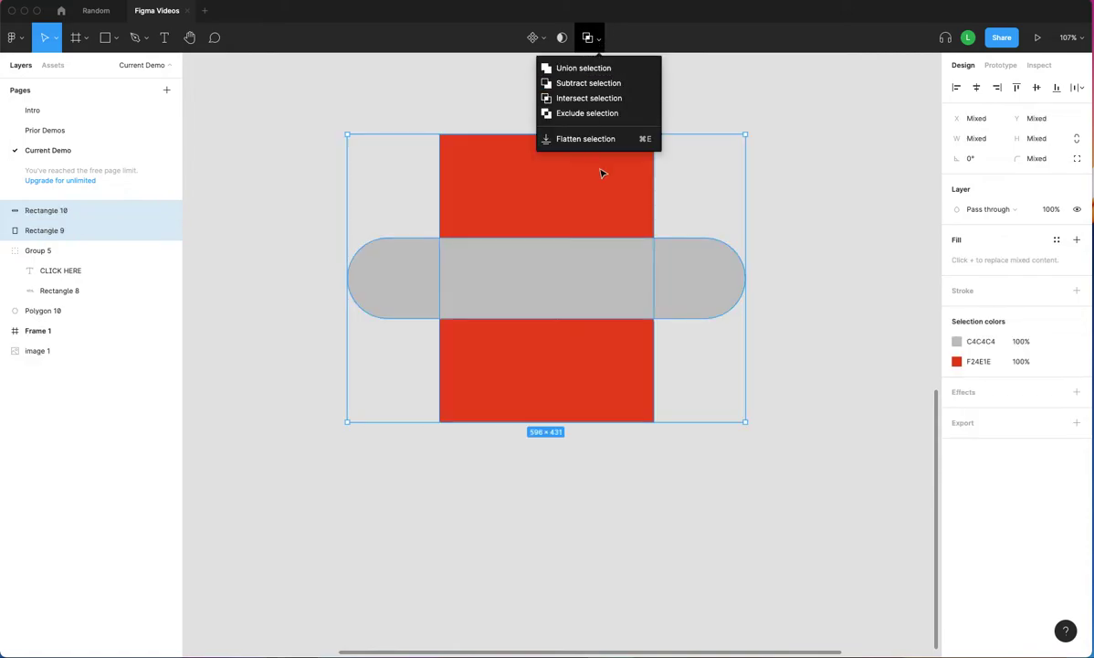
left_click(559, 112)
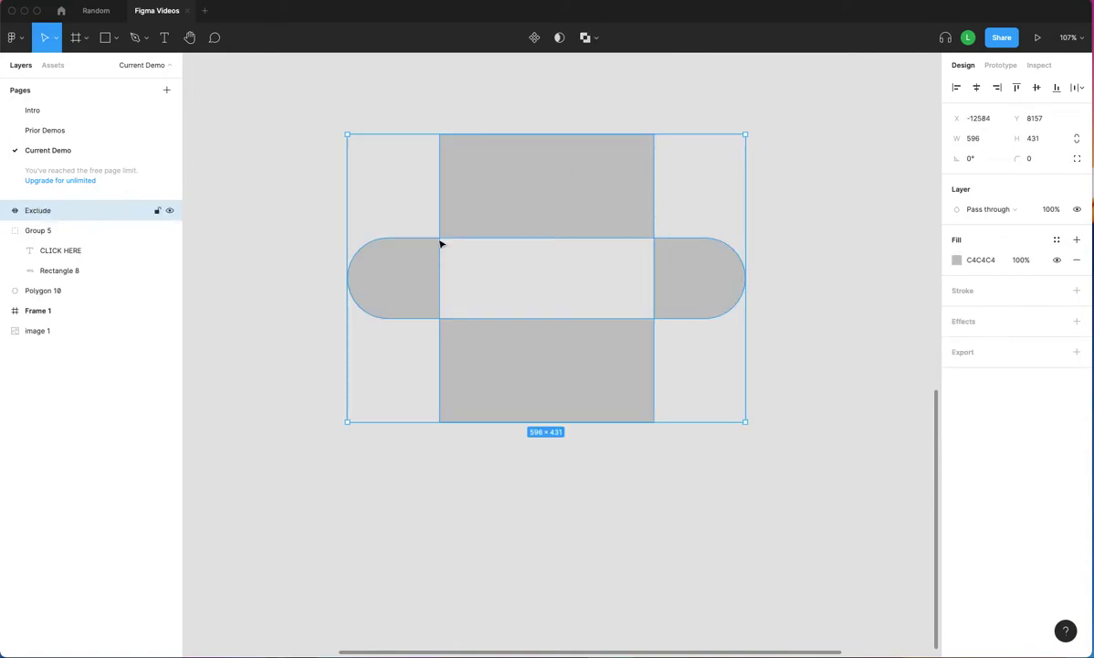
left_click(807, 286)
Flatten the excluded shape and open it in vector editing mode.
left_click(487, 206)
left_click(591, 38)
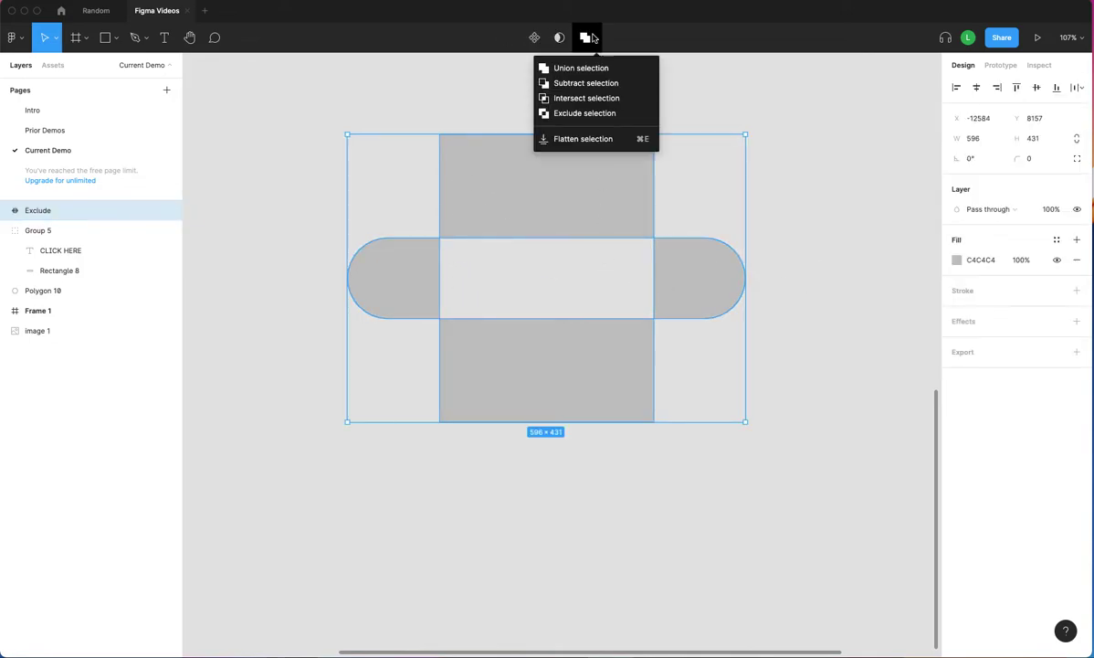
left_click(586, 141)
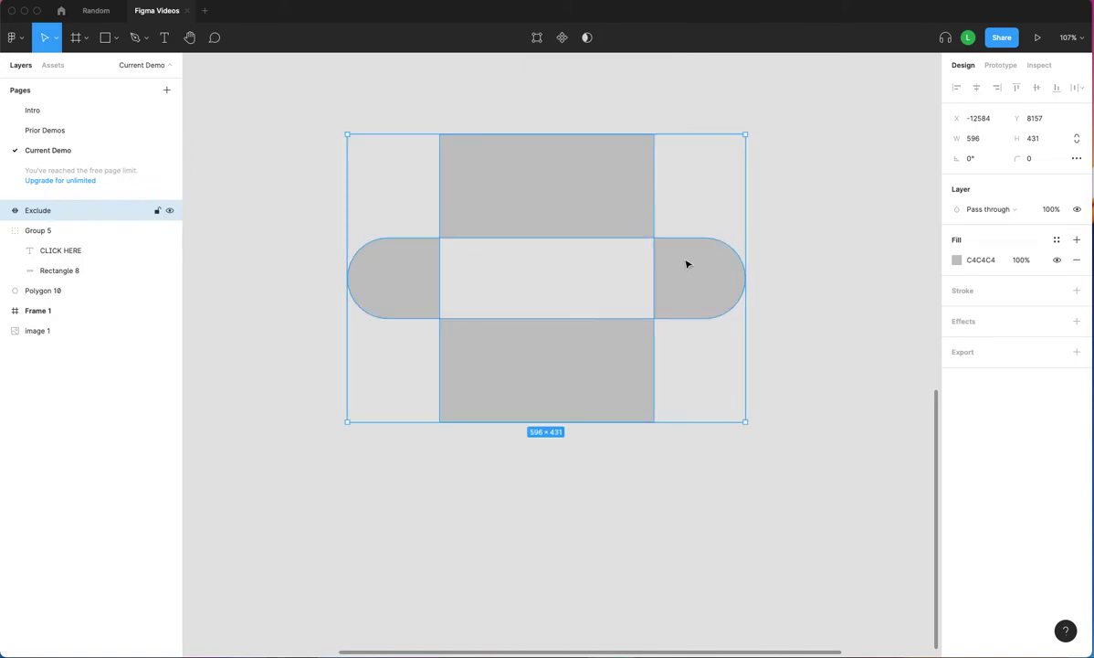
double_click(691, 293)
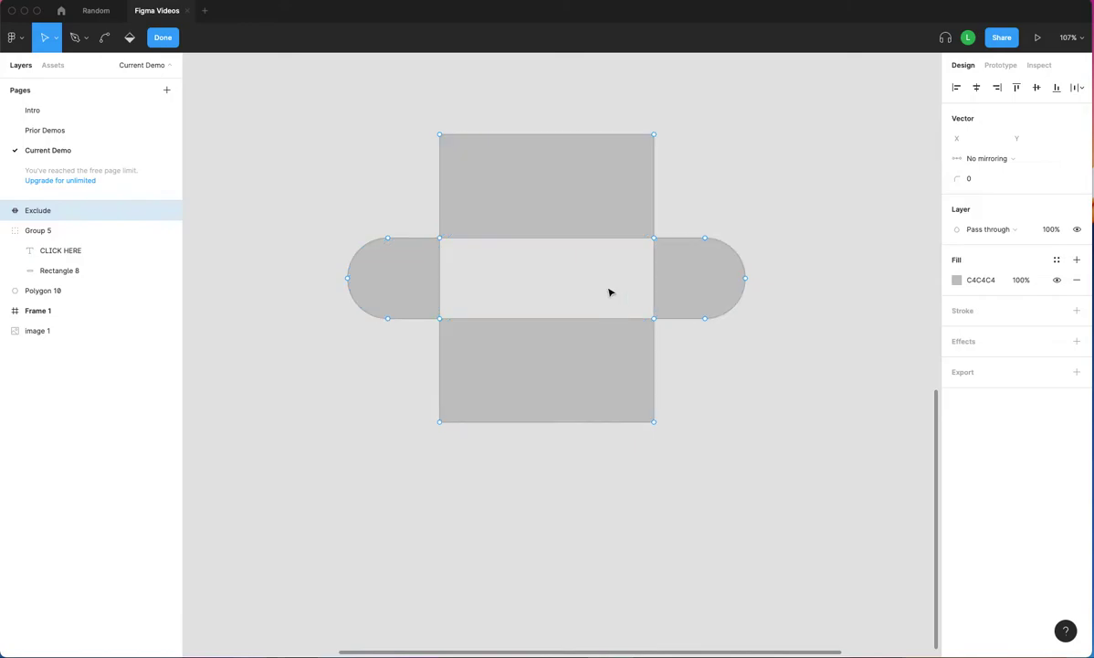
Leave vector editing mode, then undo the flatten and the Exclude operation on the red rectangle and the grey pill.
left_click(96, 213)
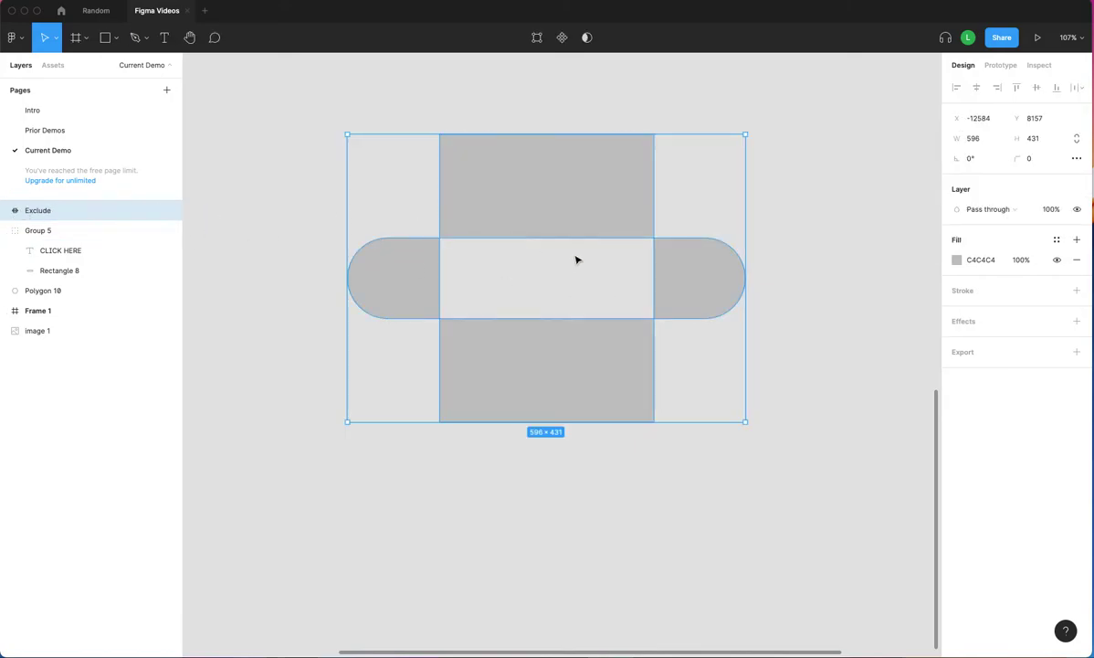
key("Return")
key("Escape")
key("Escape")
key("super+z")
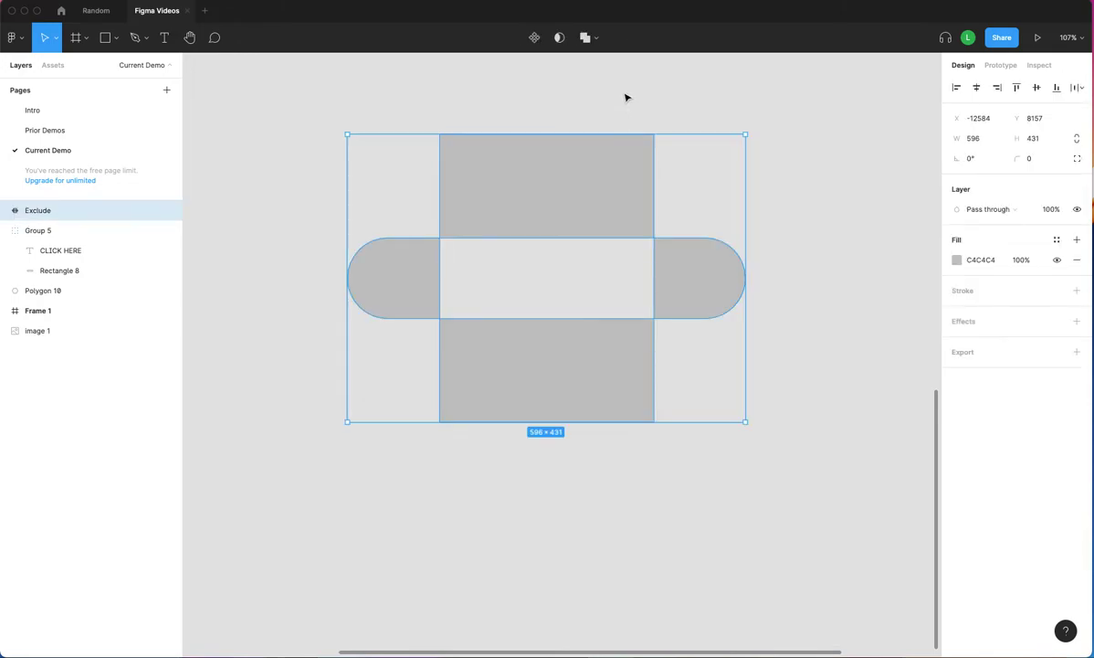
key("Escape")
key("super+z")
key("super+z")
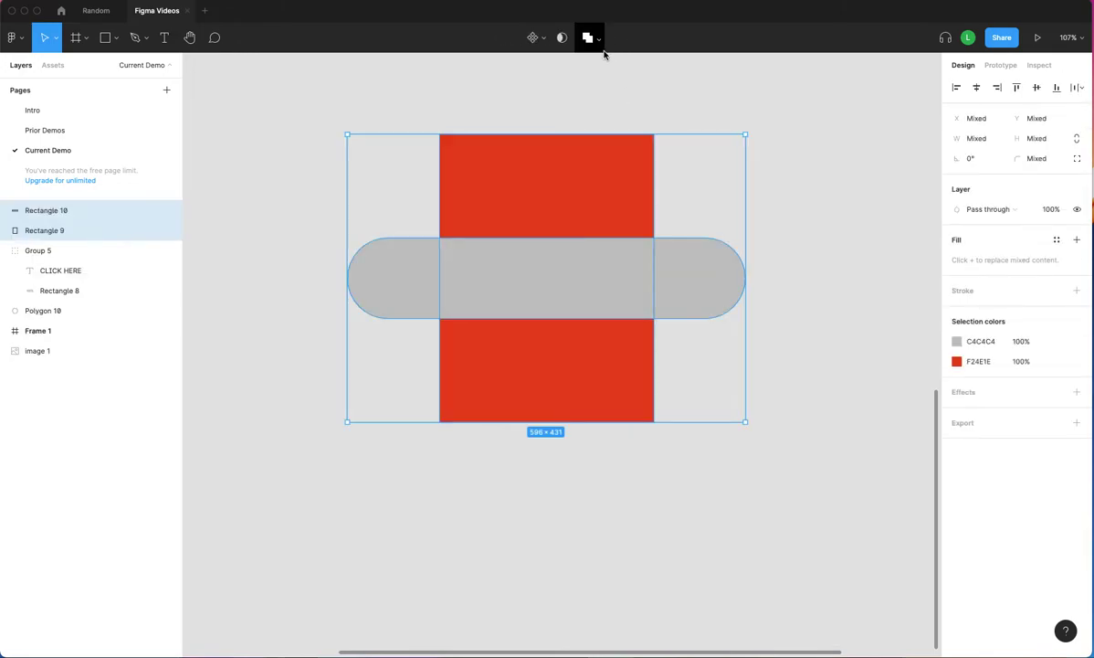
Flatten the red rectangle and the grey pill directly into one vector and open it in vector editing mode.
left_click(599, 39)
left_click(601, 137)
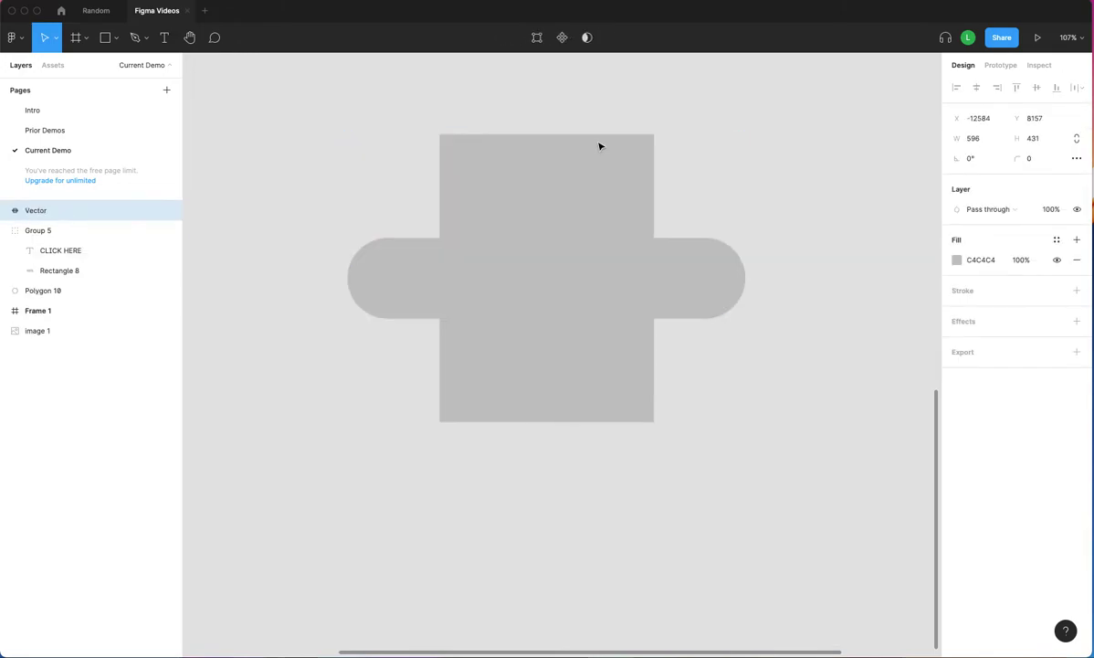
key("Escape")
left_click(554, 204)
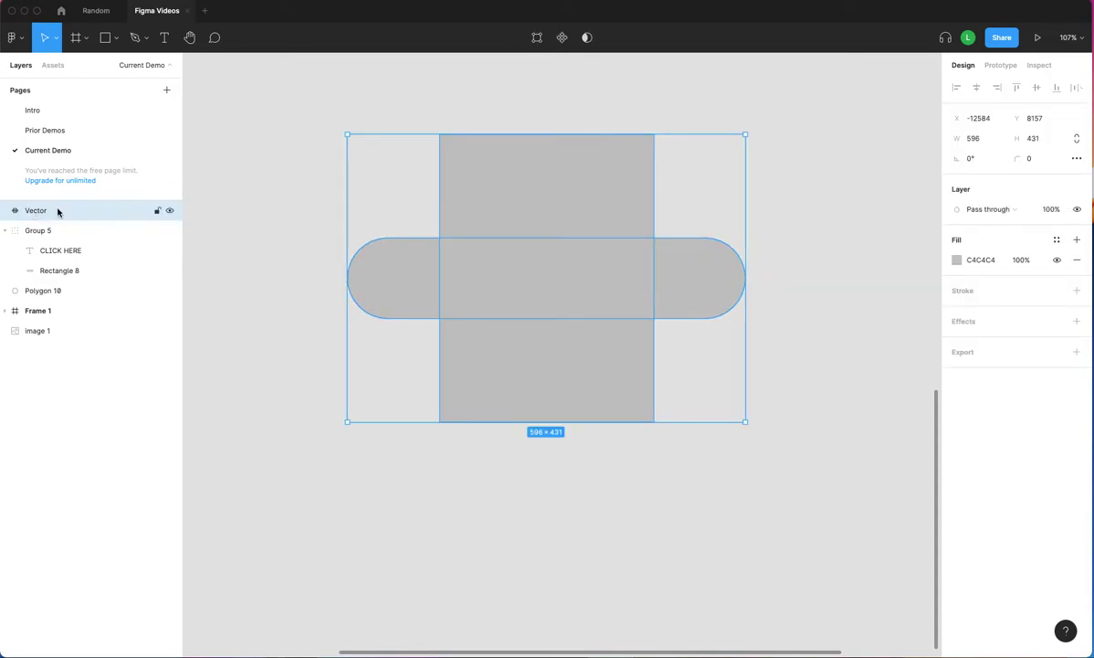
double_click(547, 214)
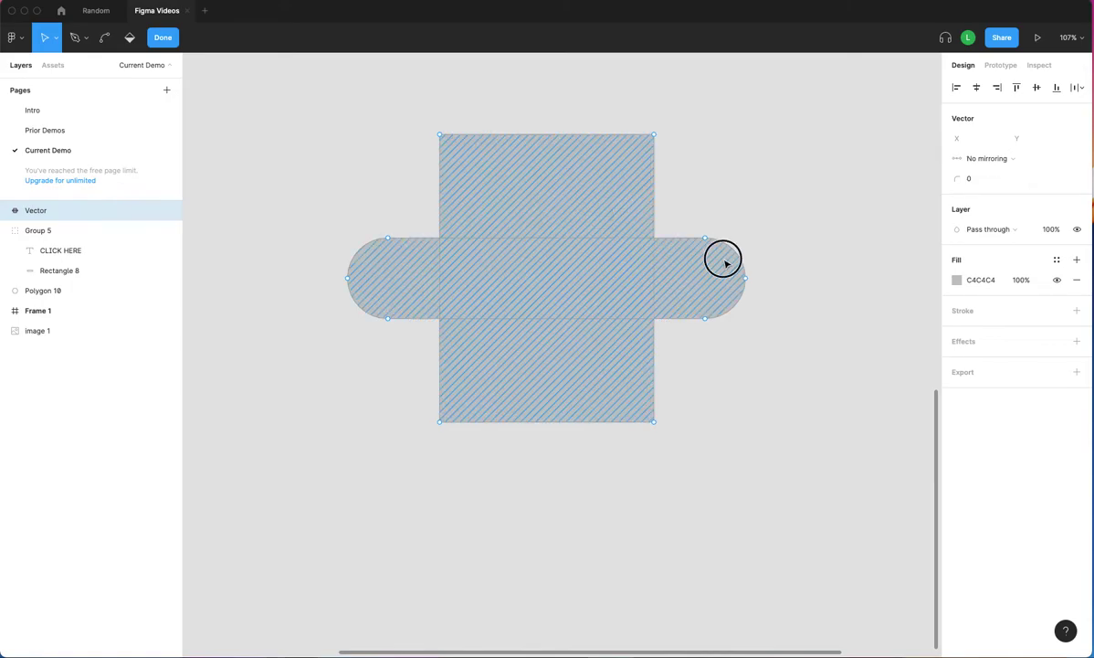
key("Escape")
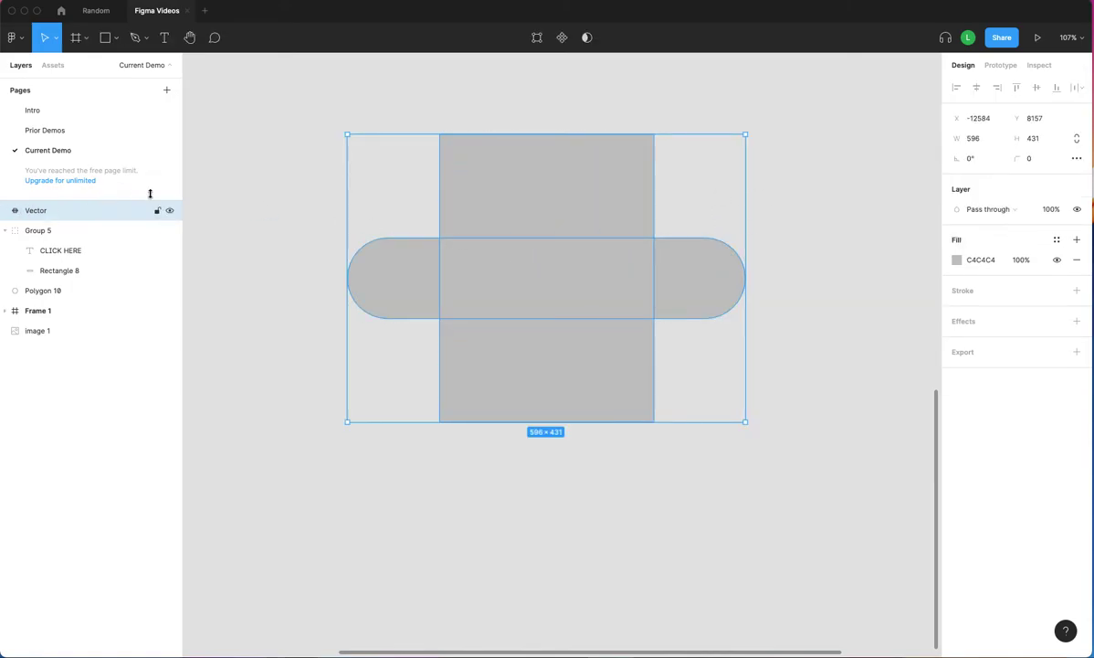
Undo the flatten to restore the separate red rectangle and grey pill.
key("Return")
key("Escape")
key("super+z")
key("super+z")
key("super+z")
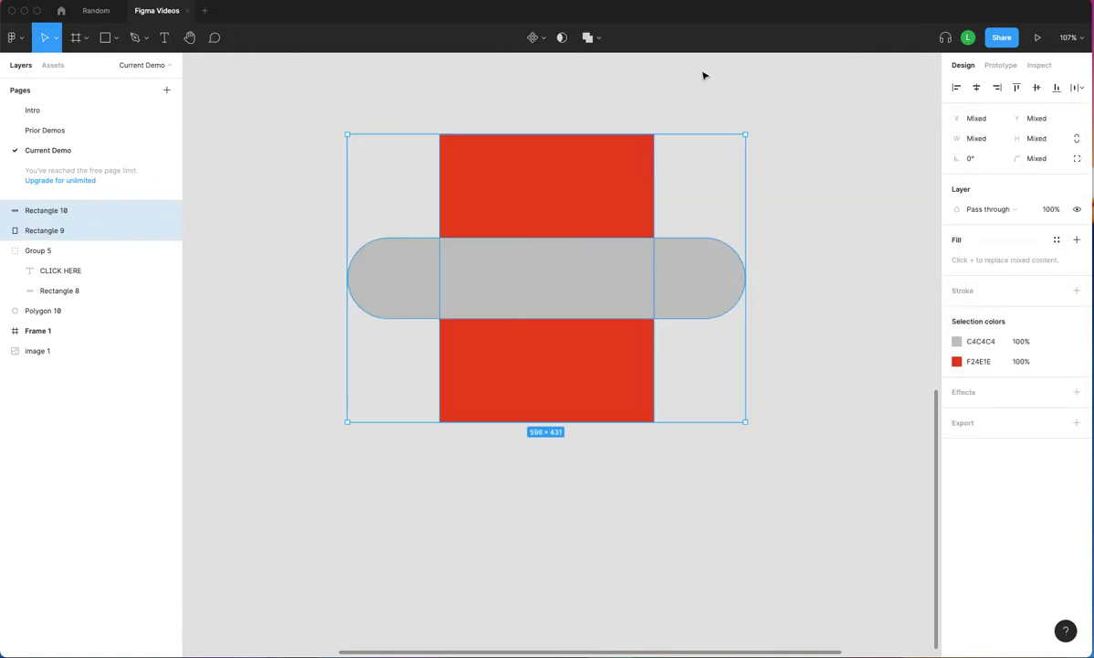
Shorten the grey pill horizontally from its right end.
left_click(780, 100)
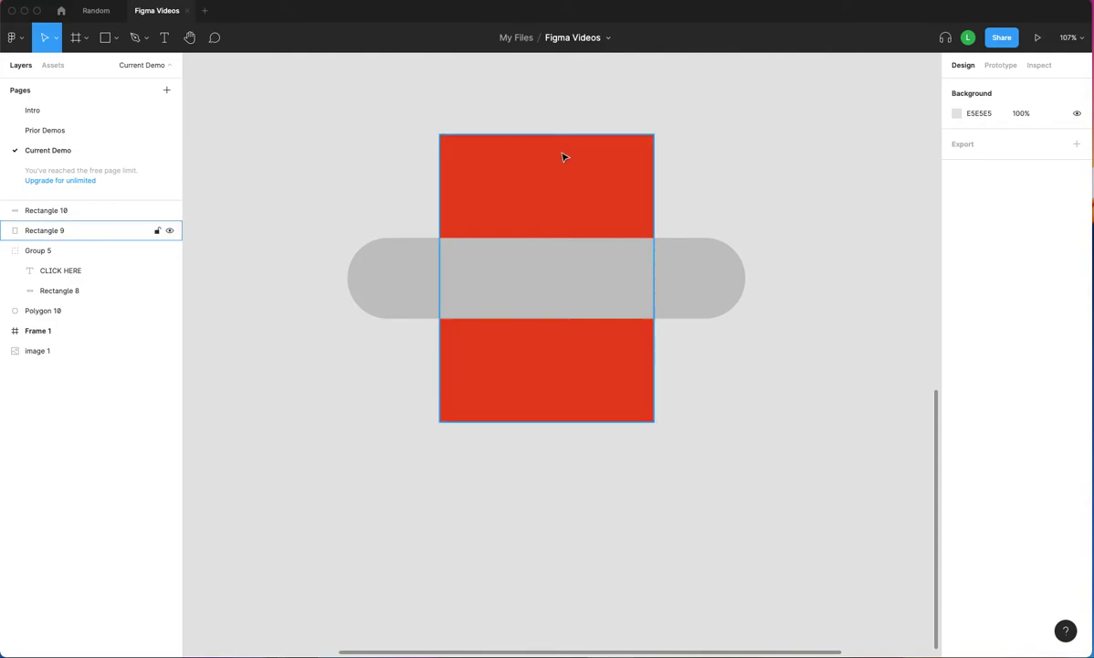
scroll(689, 186, "left", 2)
left_click(692, 309)
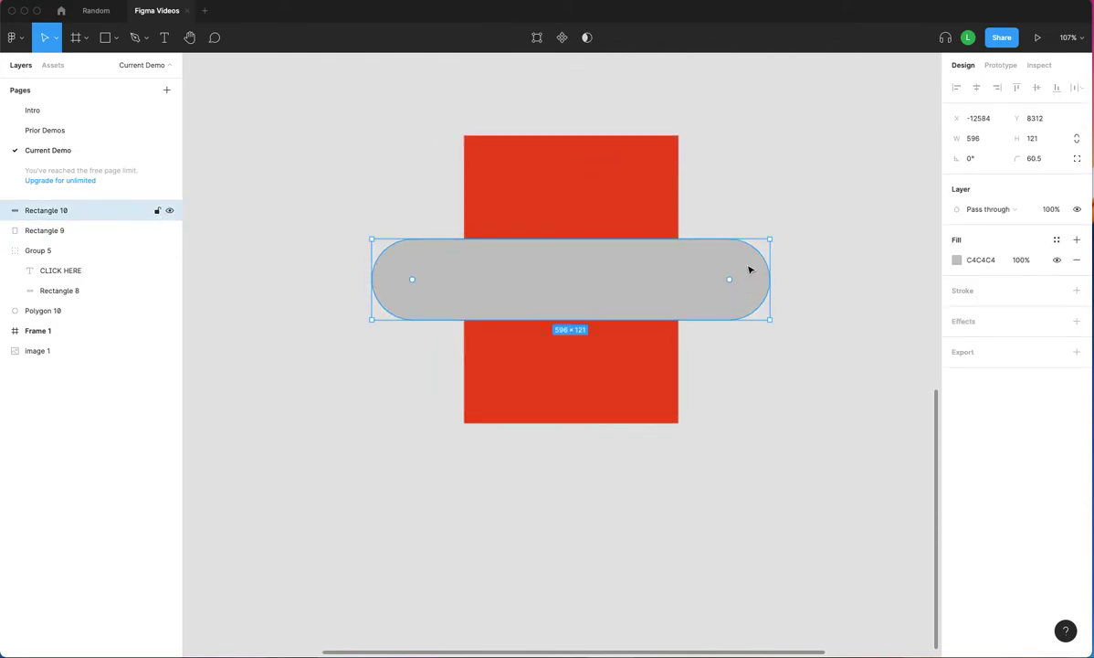
left_click_drag(771, 278, 587, 279)
mouse_move(368, 283)
left_mouse_down()
mouse_move(467, 283)
mouse_move(370, 280)
left_mouse_up()
Rotate the red rectangle and the grey pill together to 90°.
left_click_drag(305, 86, 763, 502)
left_click_drag(682, 429, 600, 196)
left_click(978, 158)
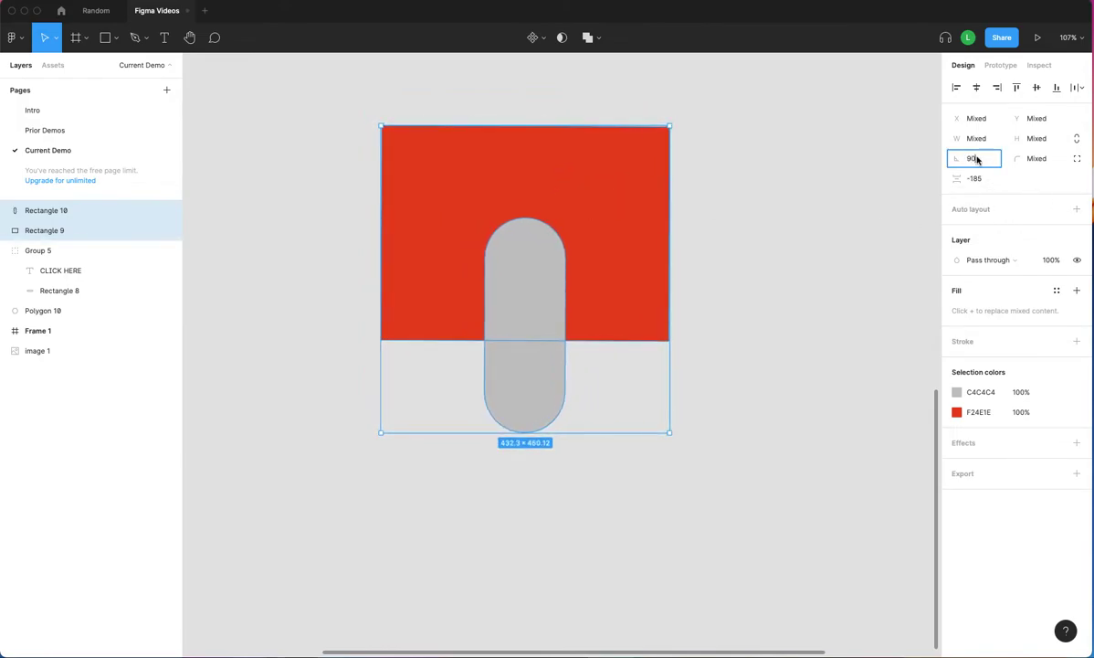
left_click(740, 369)
Move the grey pill down across the red rectangle's lower edge and shorten its length to about 215.
left_click(521, 289)
left_click_drag(523, 290, 525, 318)
left_click_drag(525, 455, 525, 387)
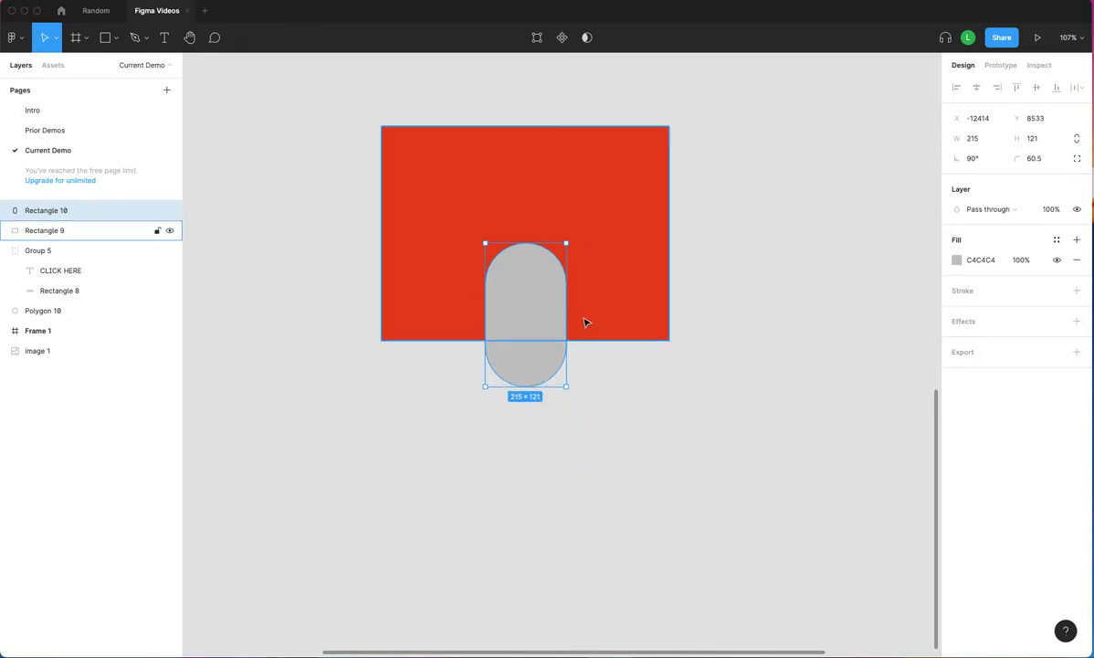
Subtract the grey pill from the red rectangle to cut an arched opening, and reposition the resulting shape.
left_click(644, 229)
left_click(542, 312, "shift")
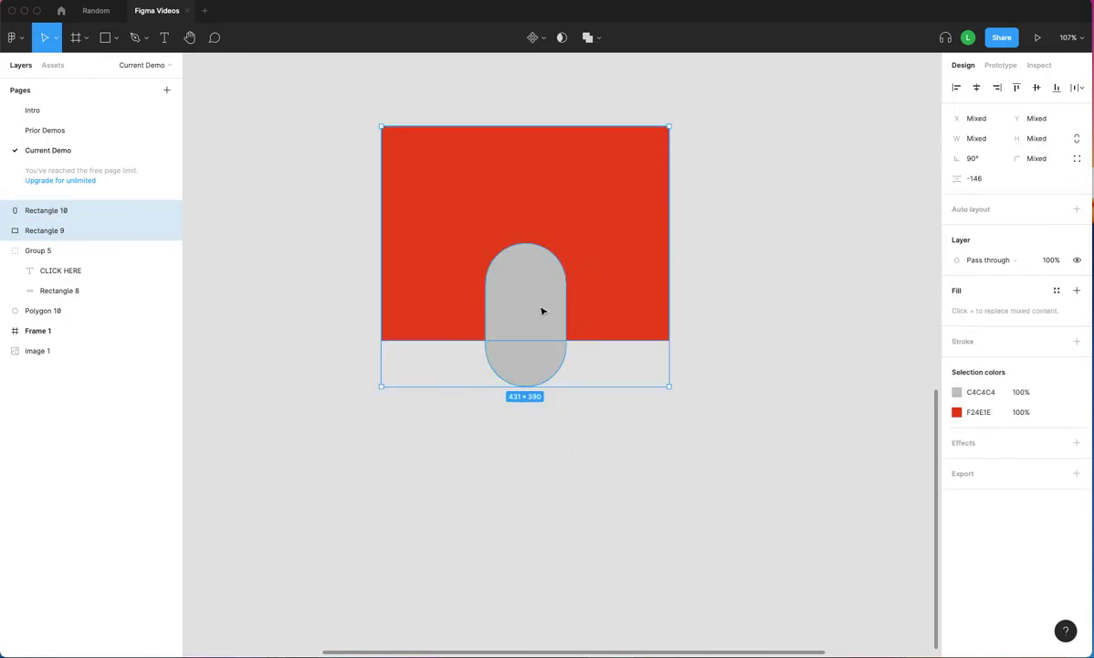
left_click(589, 37)
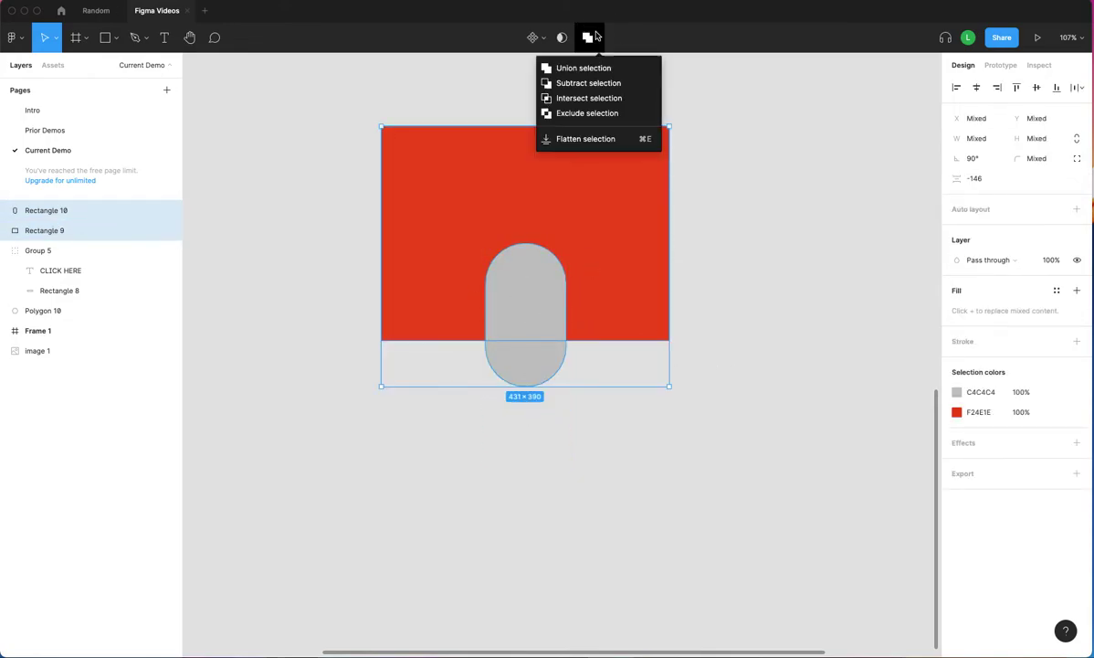
left_click(586, 81)
left_click(504, 349)
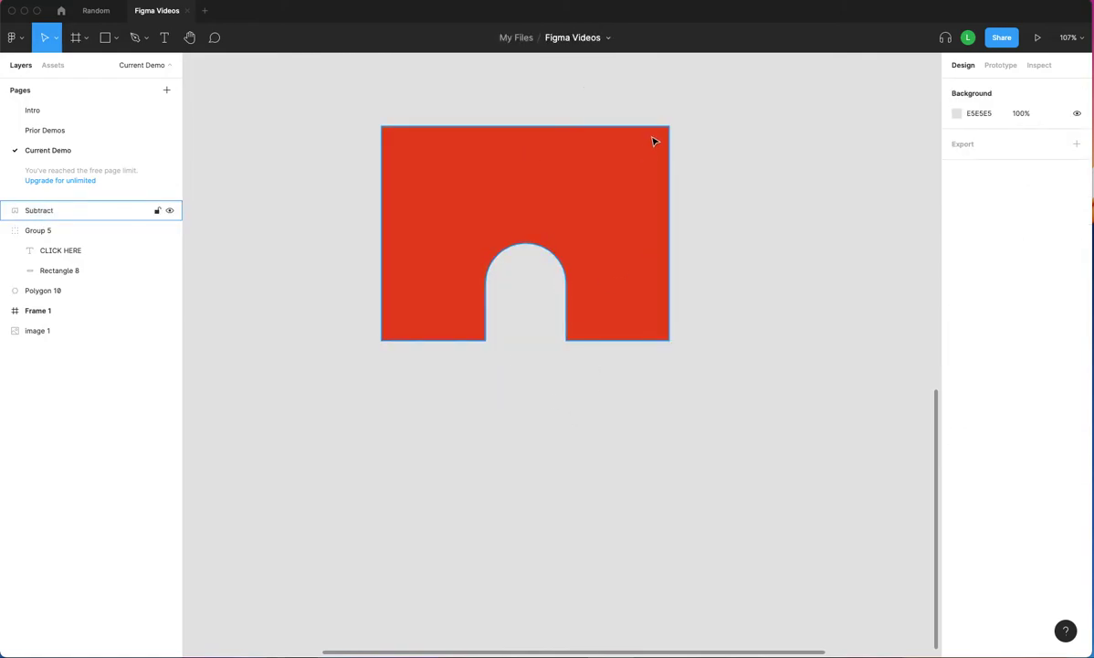
left_click(658, 222)
left_click_drag(659, 224, 693, 284)
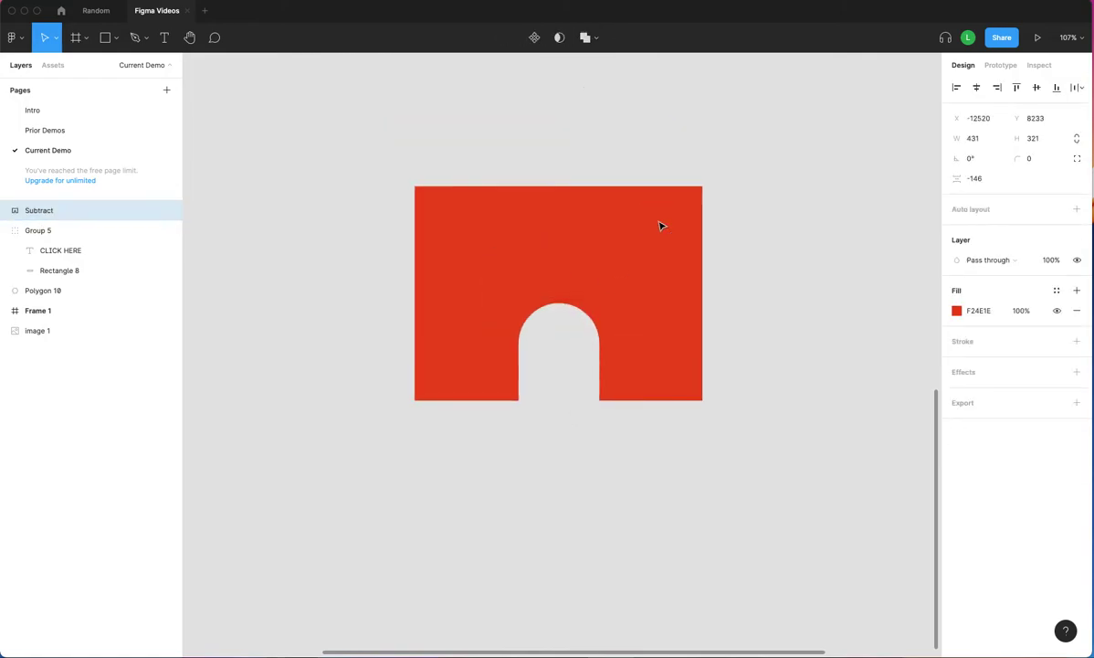
Draw two small upright rectangles as windows on the red shape, one on each side of the arched opening.
left_click(115, 37)
key("r")
mouse_move(452, 230)
left_mouse_down()
mouse_move(501, 286)
mouse_move(496, 301)
mouse_move(464, 308)
mouse_move(654, 313)
left_mouse_up()
Subtract the two window rectangles from the red shape and move the resulting cut-out to about X -12545, Y 8256.
left_click(547, 271)
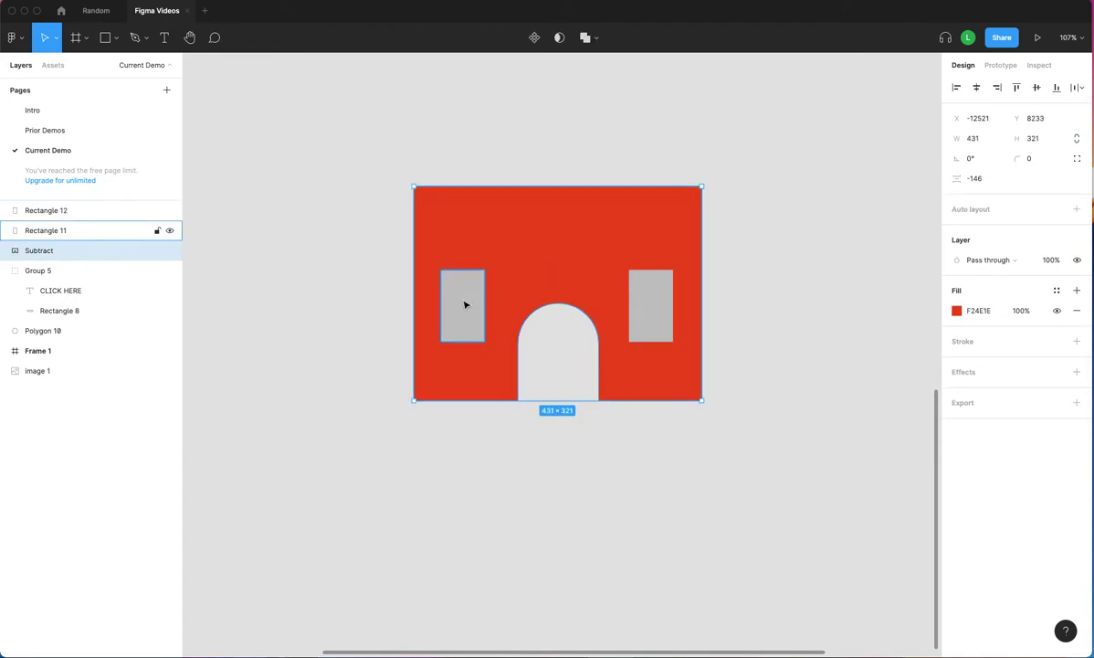
left_click(464, 304, "shift")
left_click(652, 303, "shift")
left_click(598, 40)
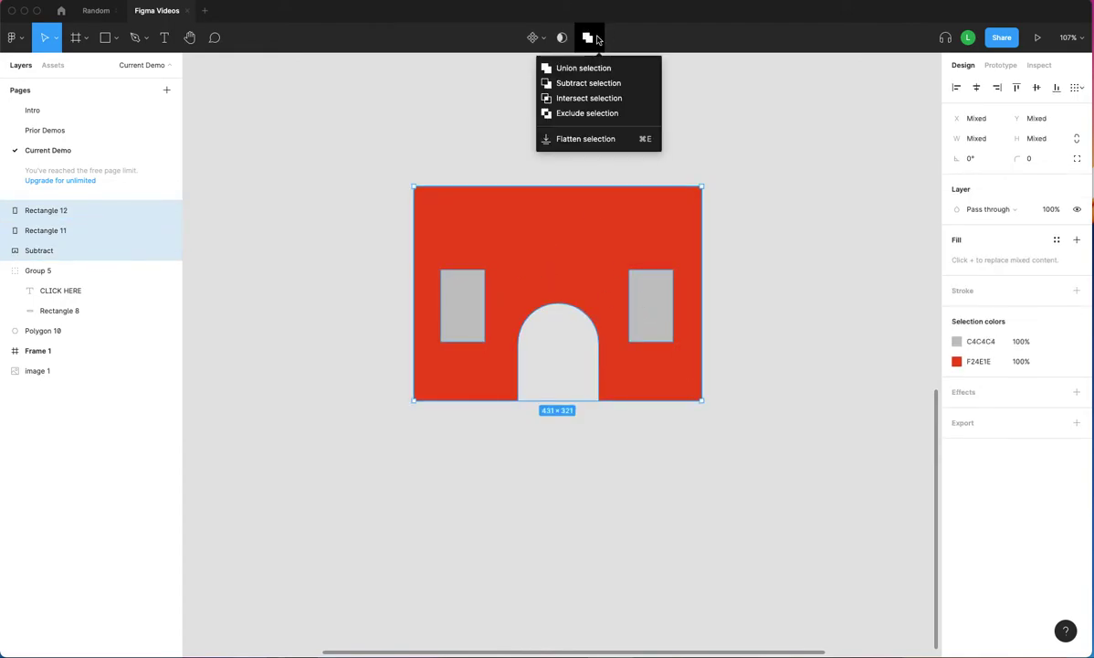
left_click(594, 82)
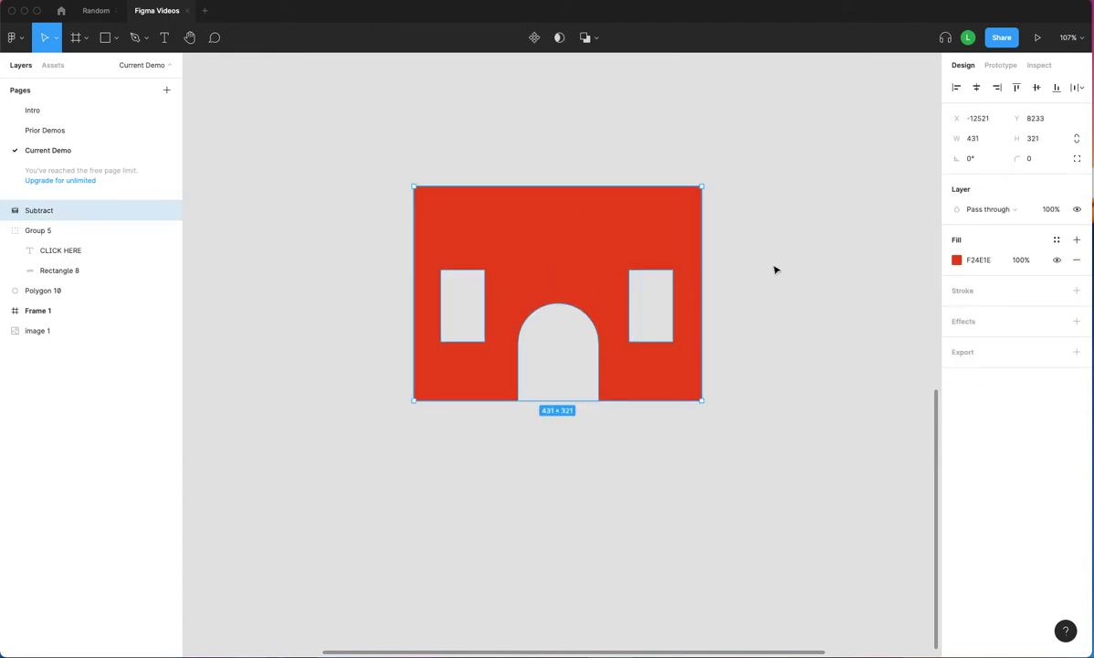
left_click(744, 296)
left_click_drag(565, 259, 548, 276)
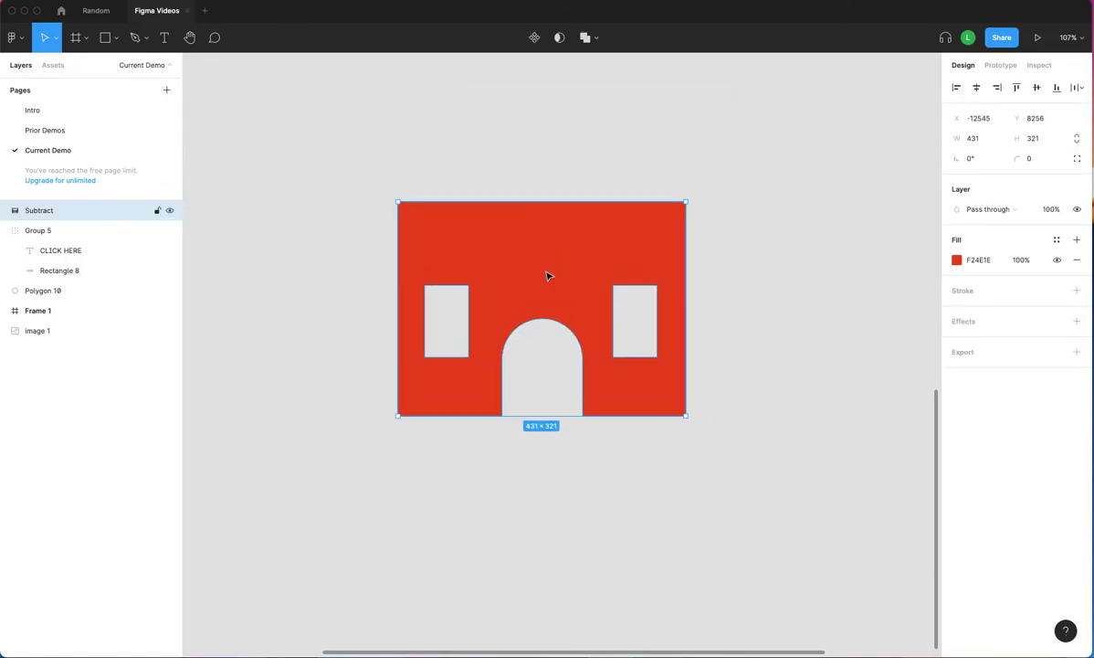
Draw an ellipse about 960 × 822 covering the red cut-out shape.
left_click(114, 39)
left_click(101, 68)
left_click(113, 39)
left_click(101, 112)
left_click_drag(263, 91, 904, 638)
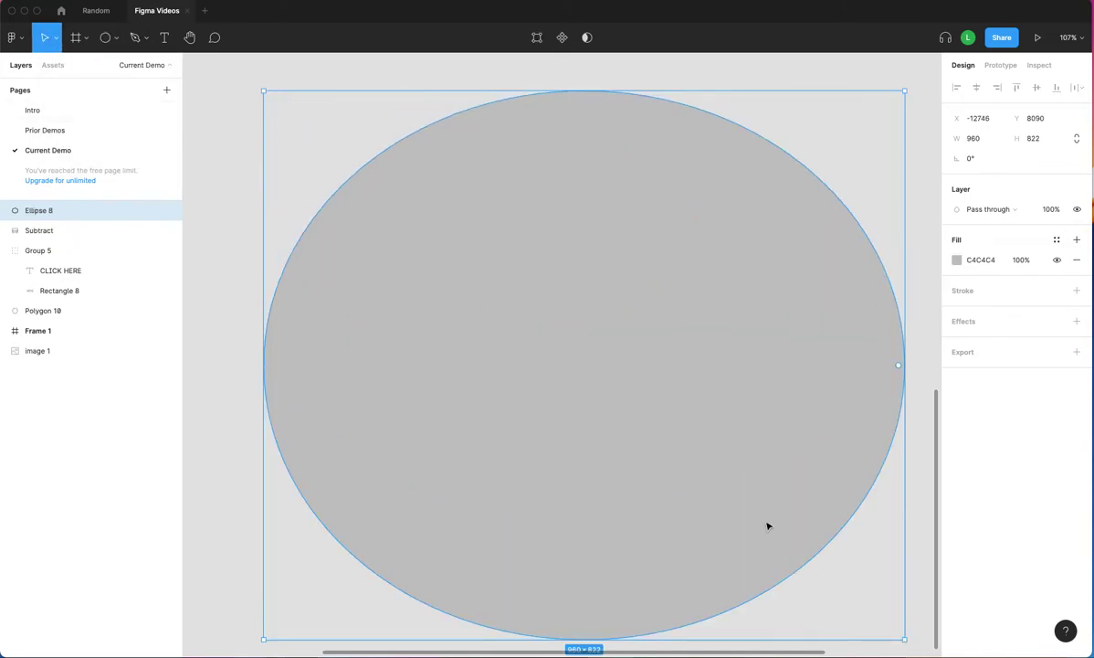
Send the ellipse to the back and move it so that it surrounds the red cut-out shape.
right_click(679, 445)
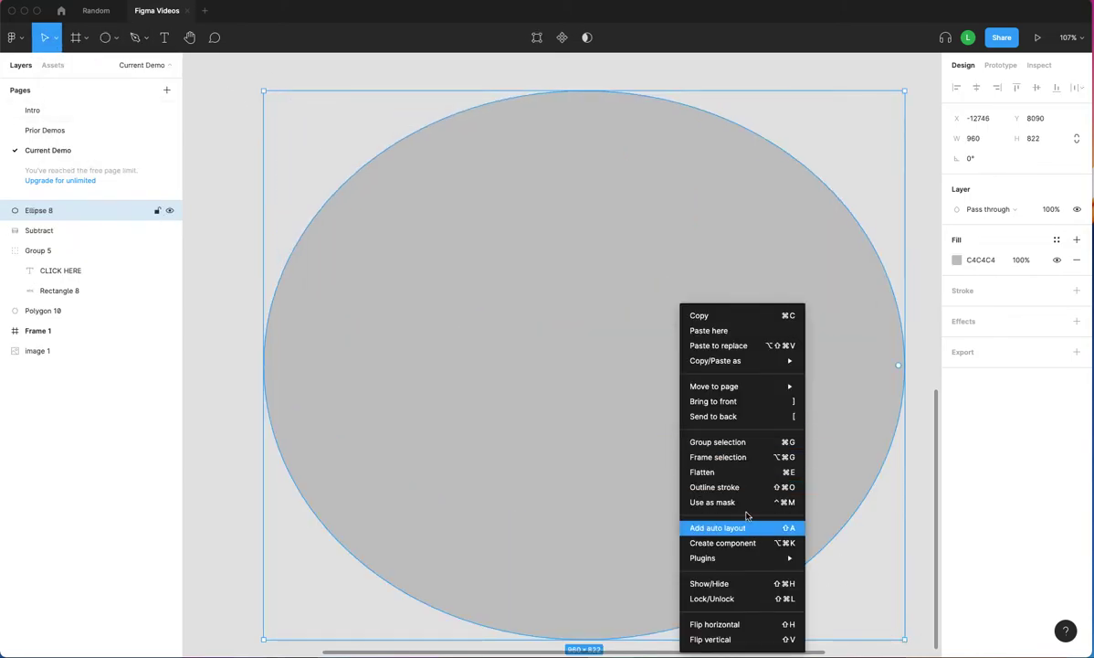
left_click(749, 415)
left_click_drag(779, 405, 732, 348)
Move the red cut-out shape around on the grey ellipse, ending at about X -12513, Y 8245.
mouse_move(551, 269)
left_mouse_down()
mouse_move(574, 243)
mouse_move(574, 290)
mouse_move(561, 271)
mouse_move(533, 274)
mouse_move(551, 273)
left_mouse_up()
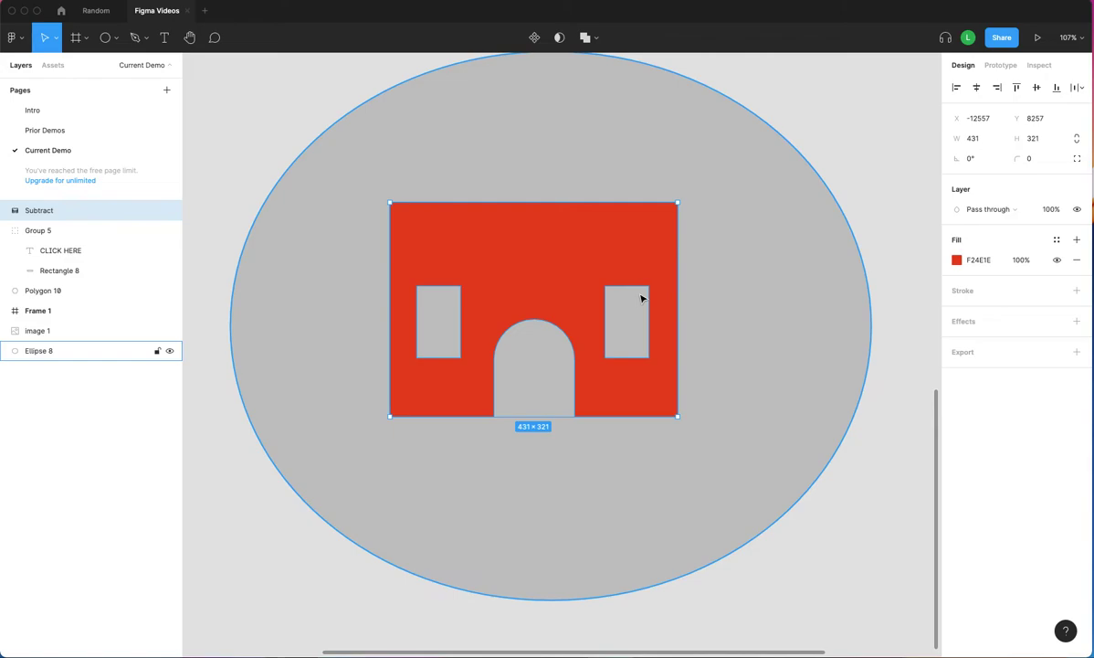
left_click_drag(522, 254, 542, 249)
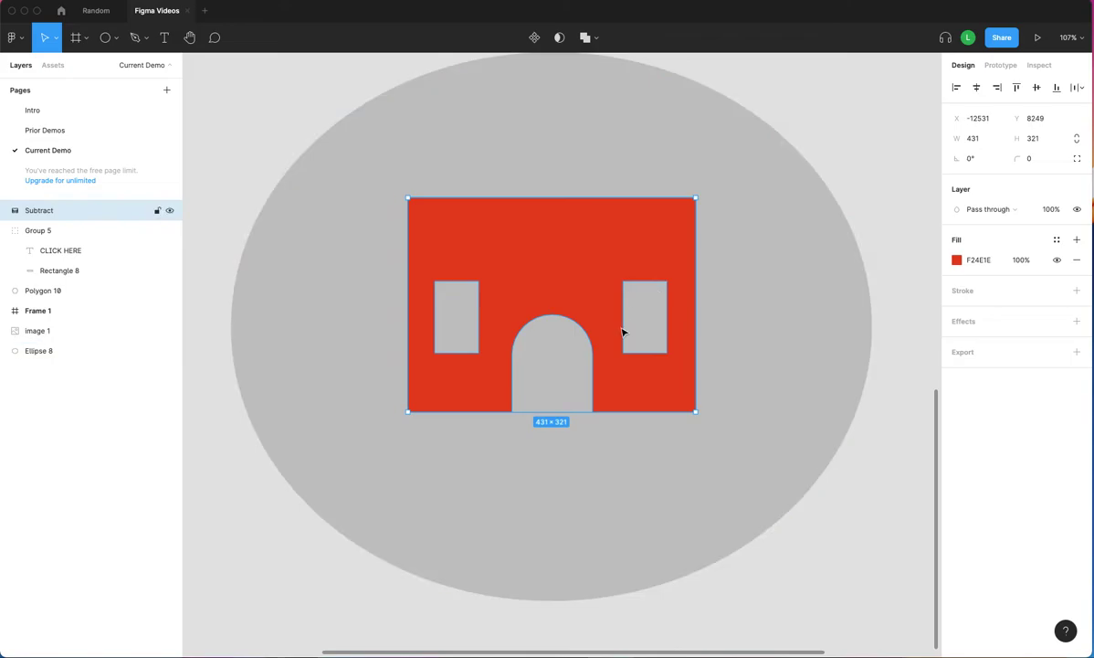
scroll(662, 311, "left", 1)
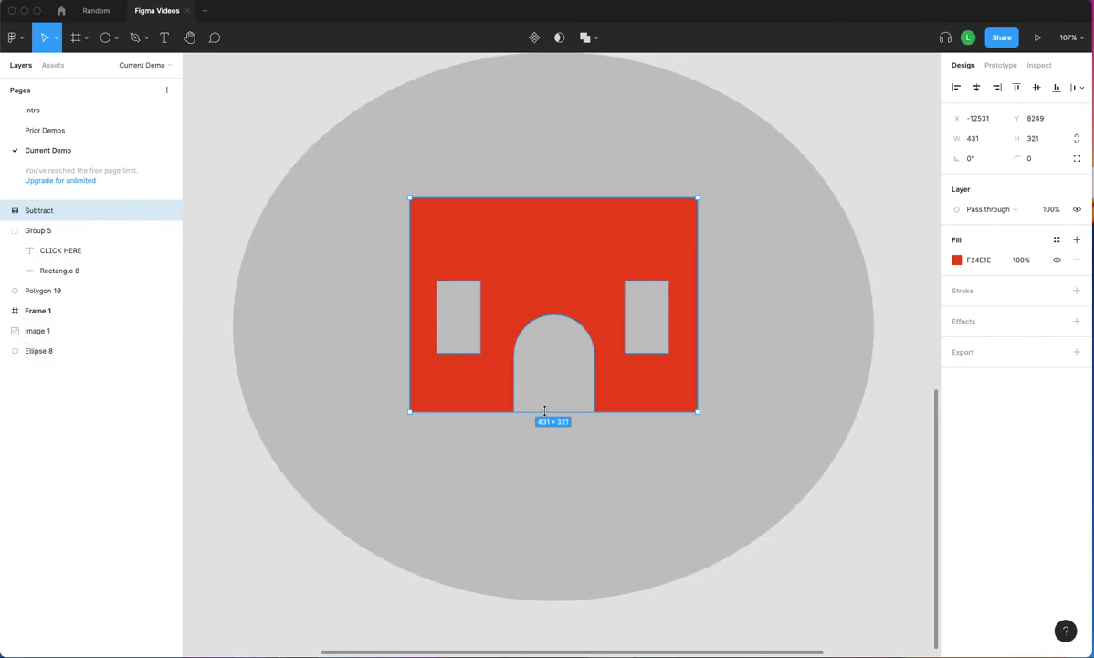
left_click_drag(617, 314, 559, 275)
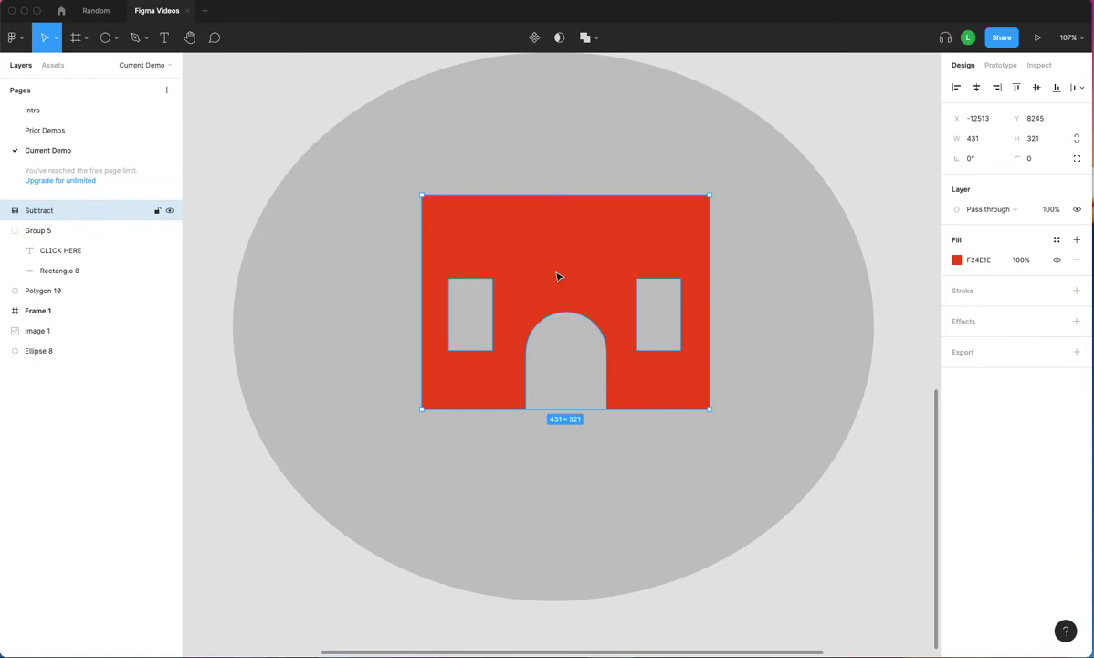
scroll(558, 276, "down", 1)
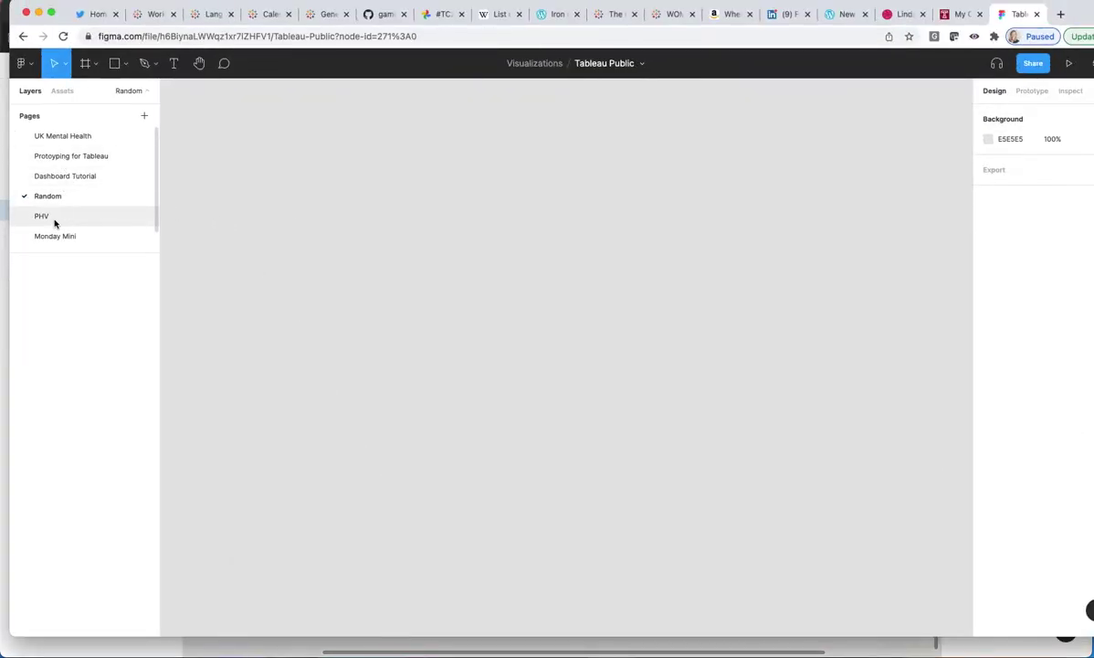
Browse the Tableau Public file's pages in the browser, from PHV and Monday Mini through Random up to UK Mental Health.
left_click(46, 216)
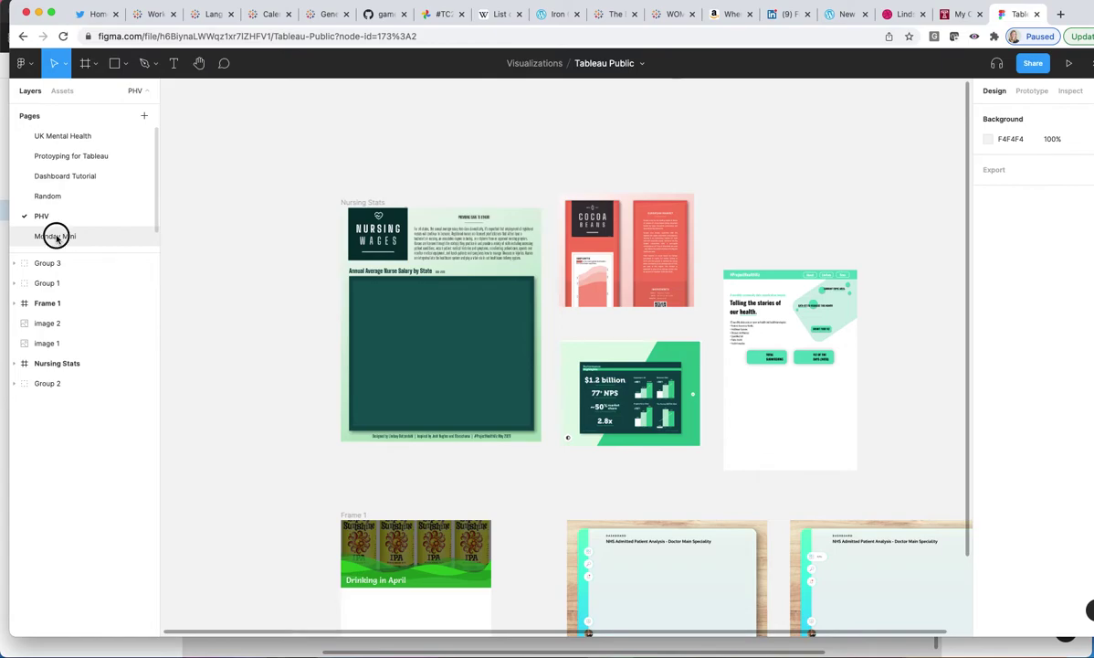
left_click(56, 237)
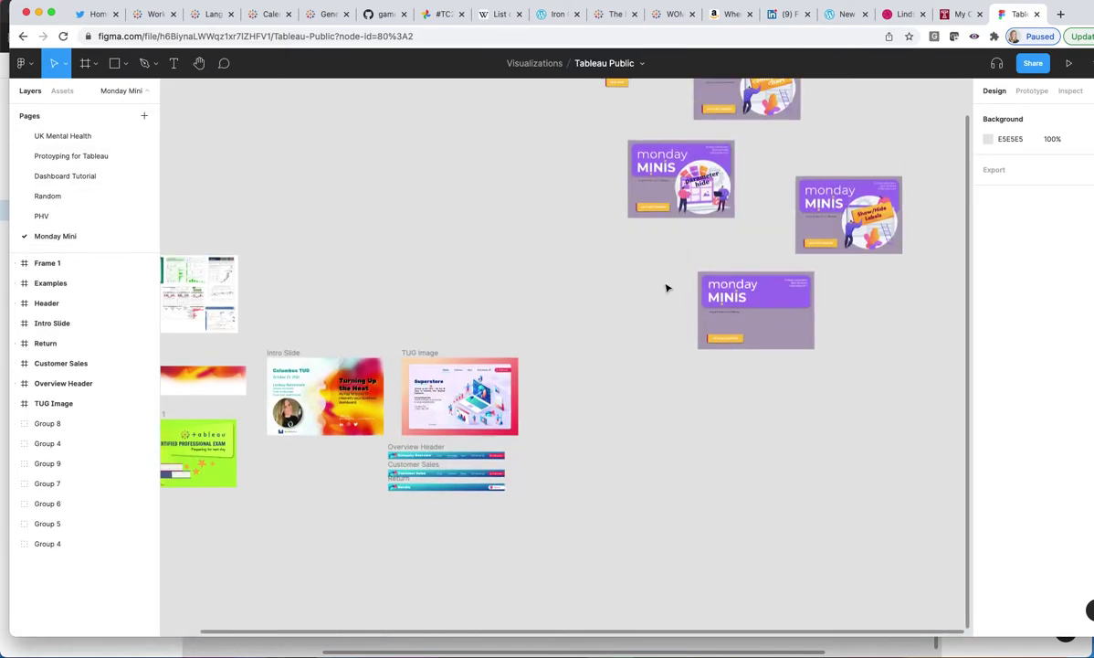
scroll(554, 236, "up", 3)
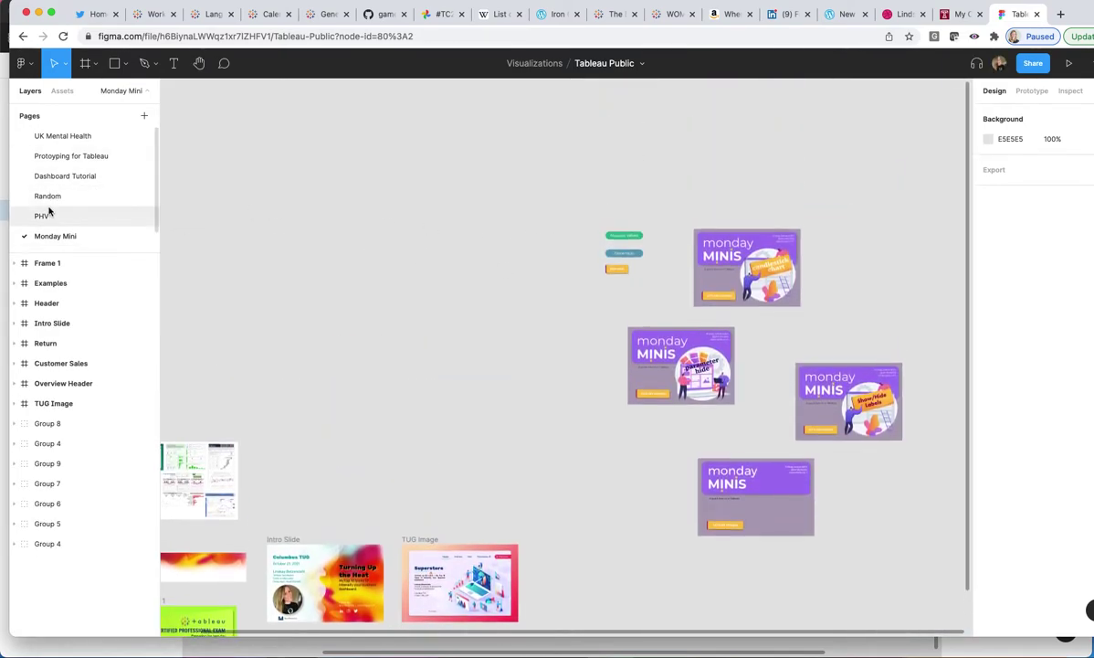
left_click(51, 214)
left_click(62, 195)
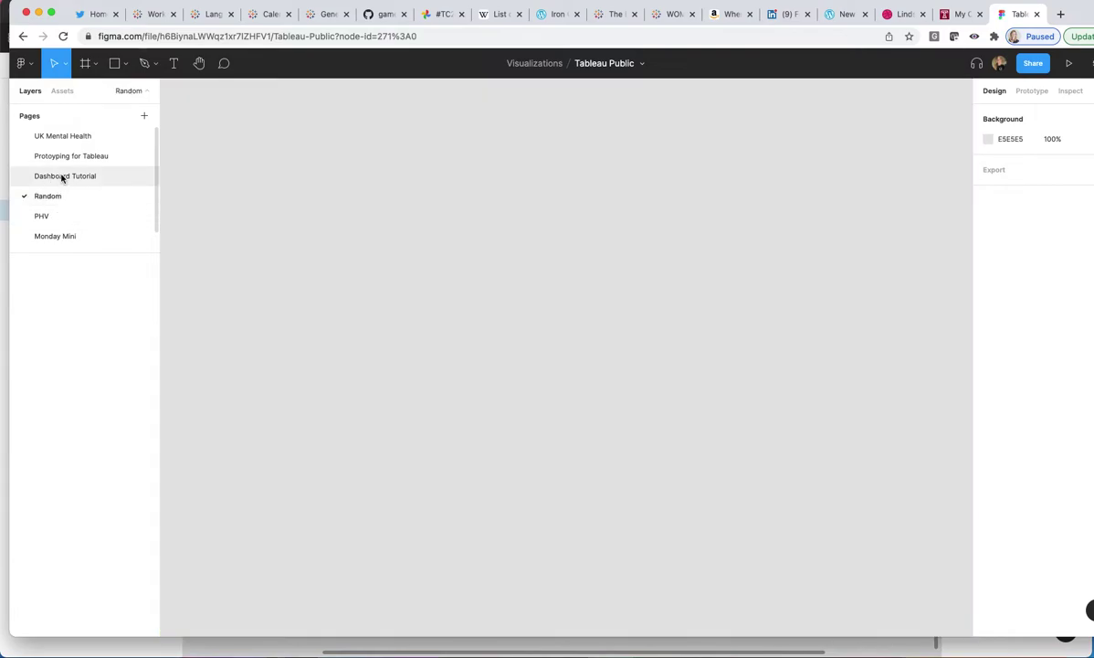
left_click(61, 175)
left_click(62, 156)
left_click(62, 135)
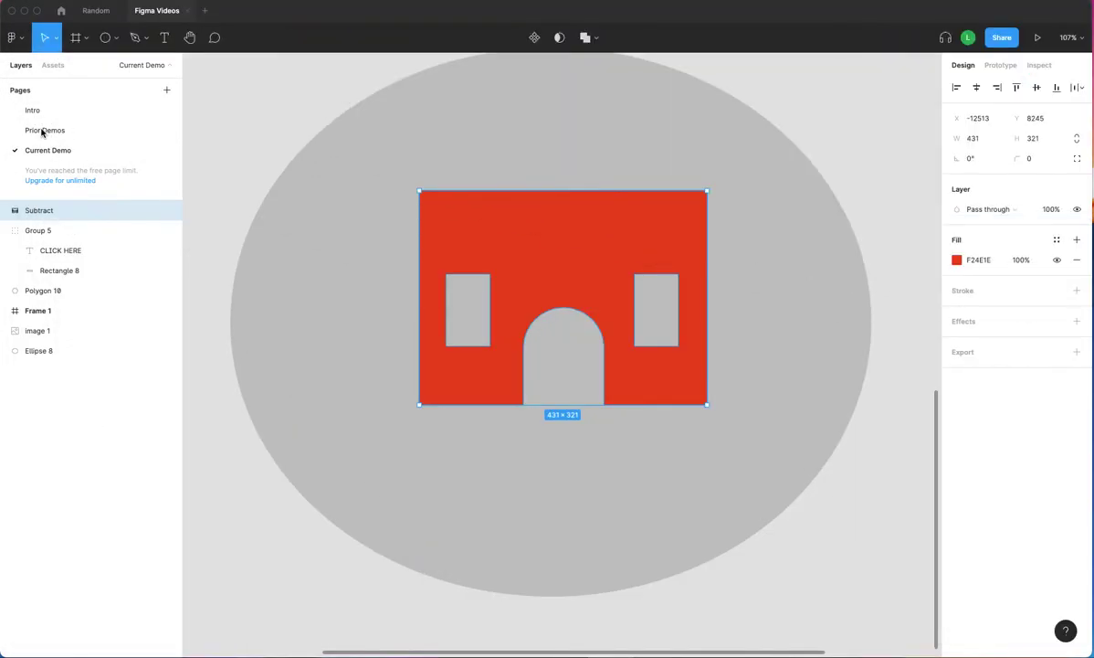
Open Page 3 of the Random file and examine the Never Married frame up close.
left_click(95, 11)
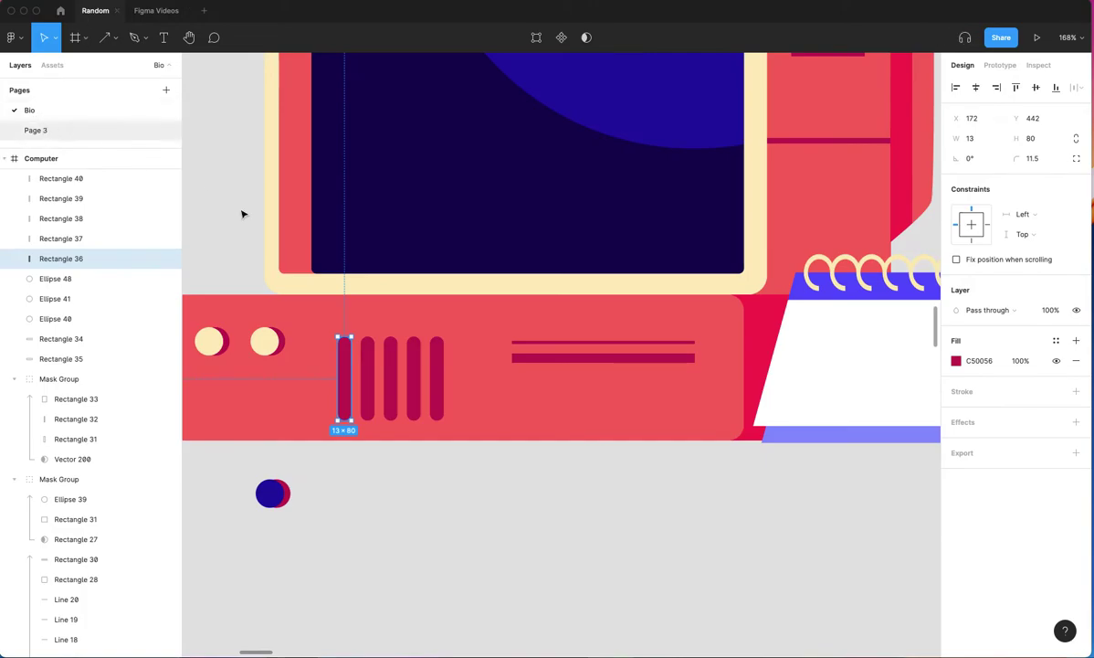
left_click(35, 130)
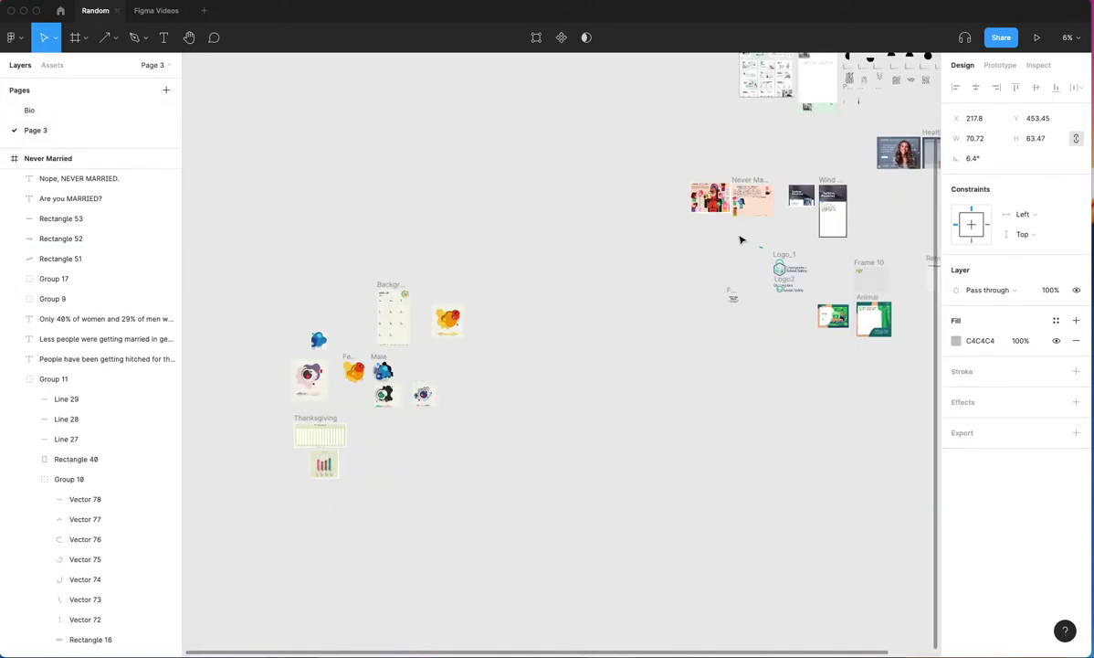
scroll(740, 240, "up", 10)
scroll(739, 243, "left", 5)
scroll(564, 287, "up", 10)
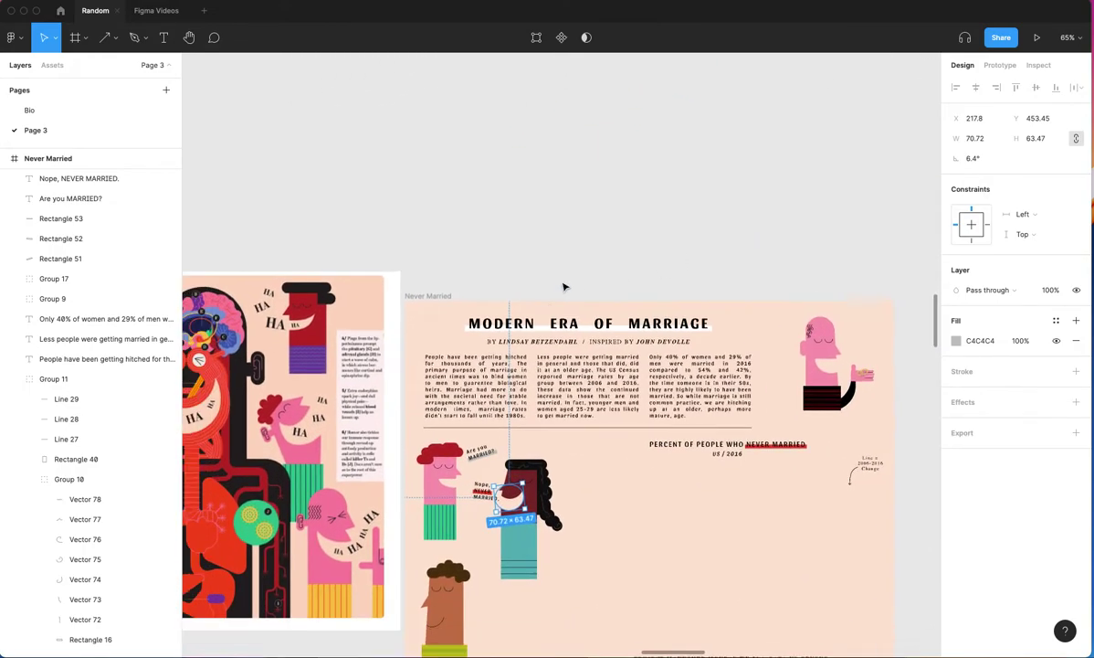
Select the dark red face shape of the figure with the black braid inside the Never Married frame.
scroll(563, 287, "down", 5)
scroll(711, 335, "up", 10)
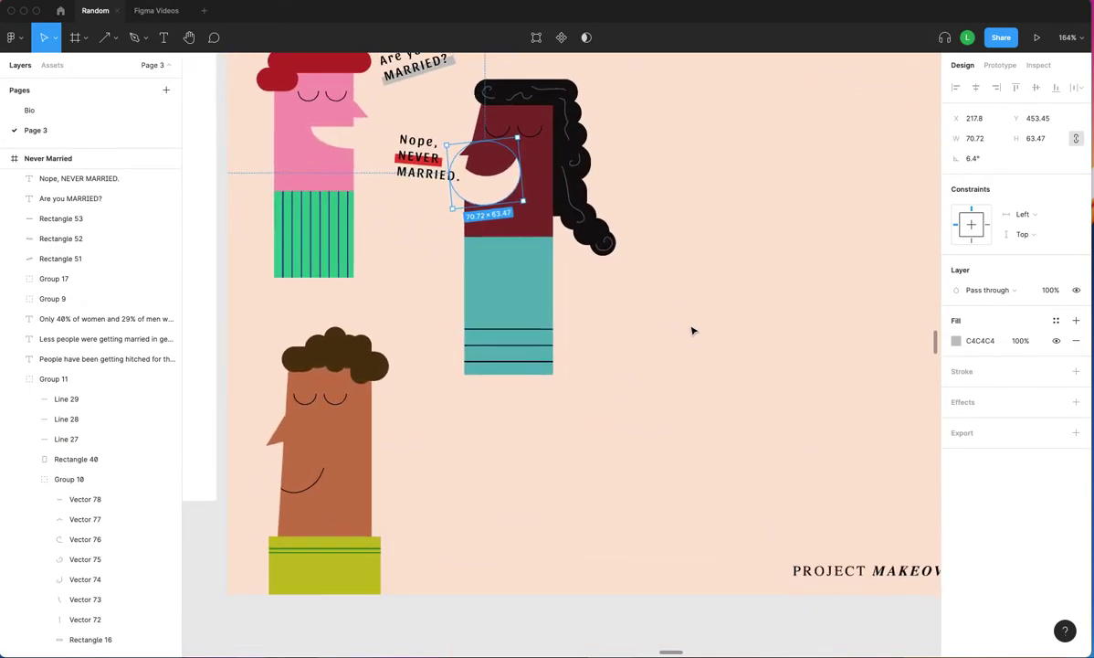
scroll(693, 330, "down", 5)
scroll(695, 320, "up", 2)
scroll(757, 319, "up", 5)
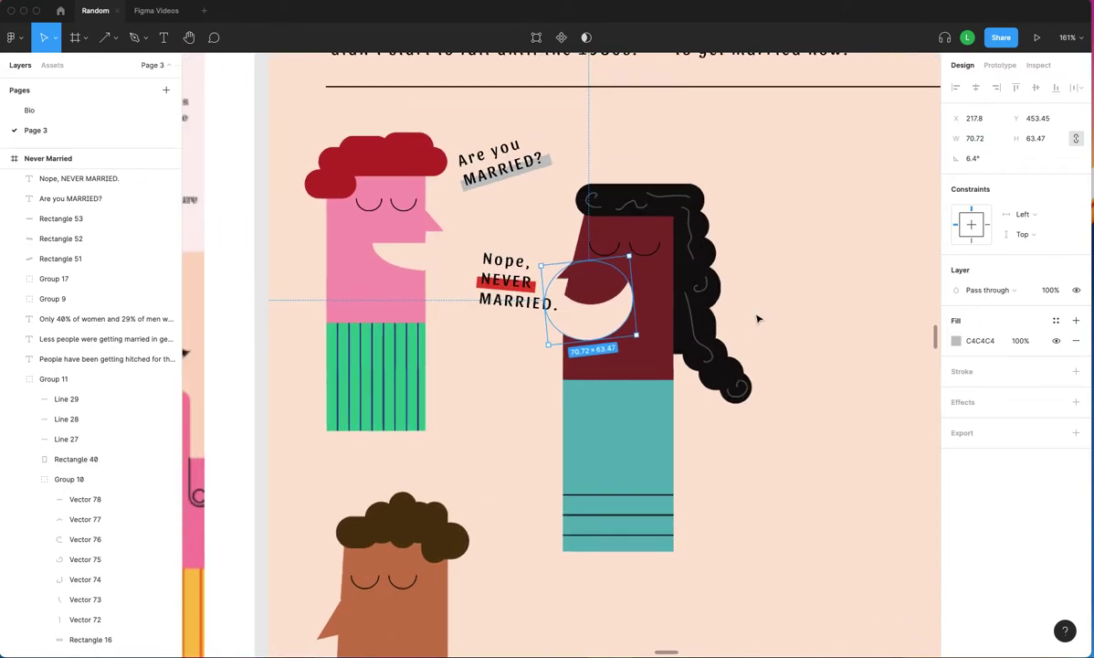
scroll(763, 317, "up", 5)
scroll(784, 315, "down", 3)
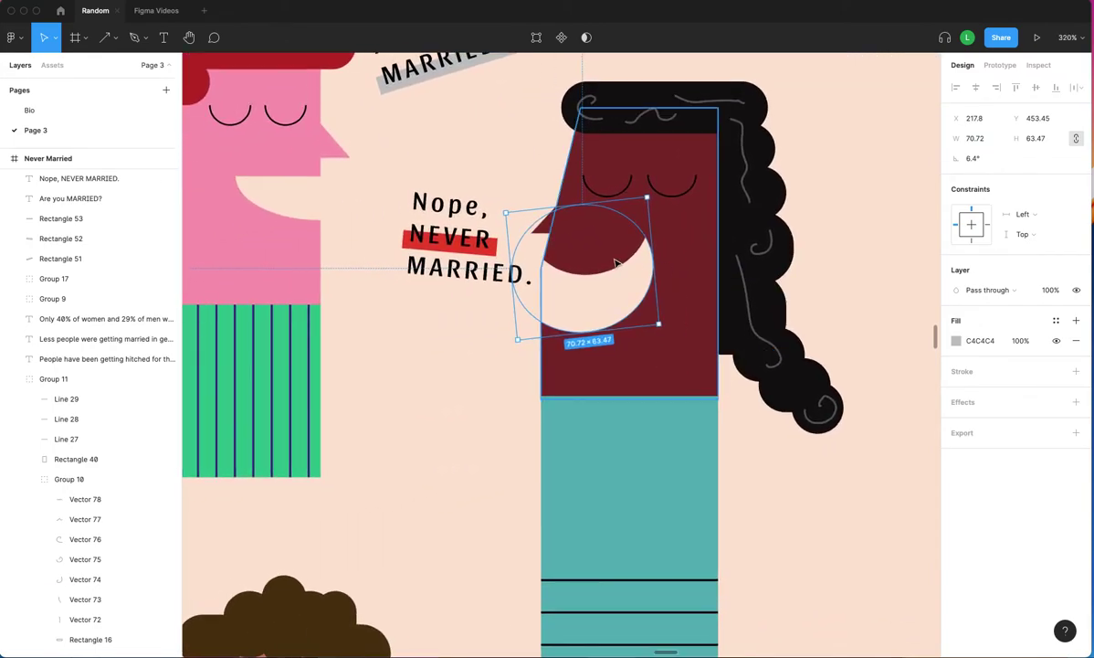
left_click(873, 259)
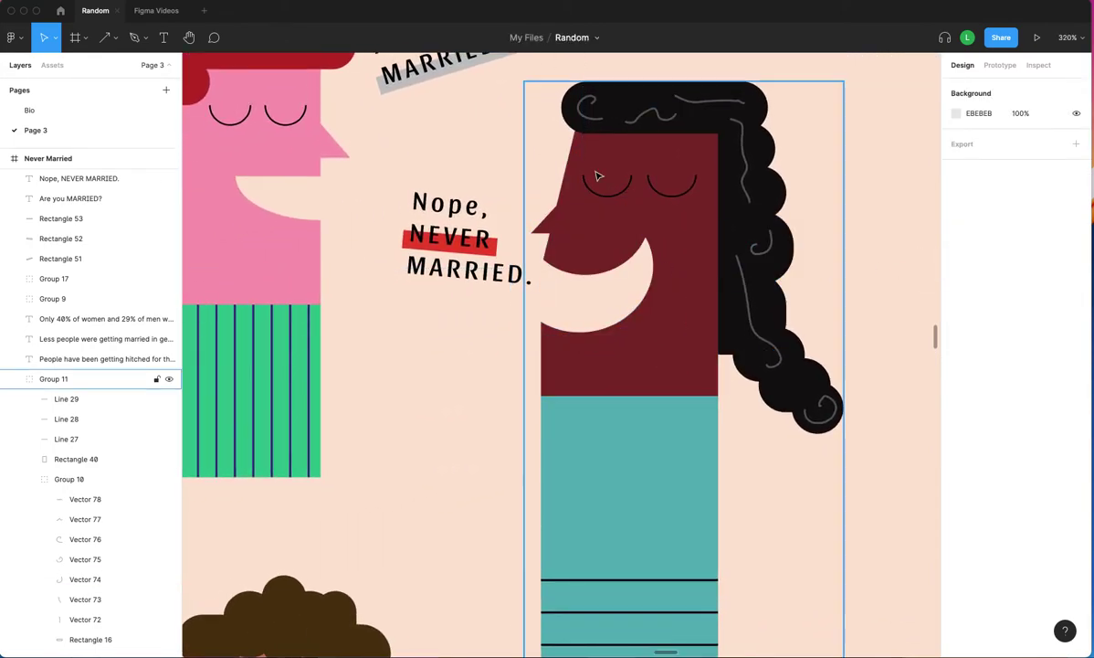
left_click(680, 322)
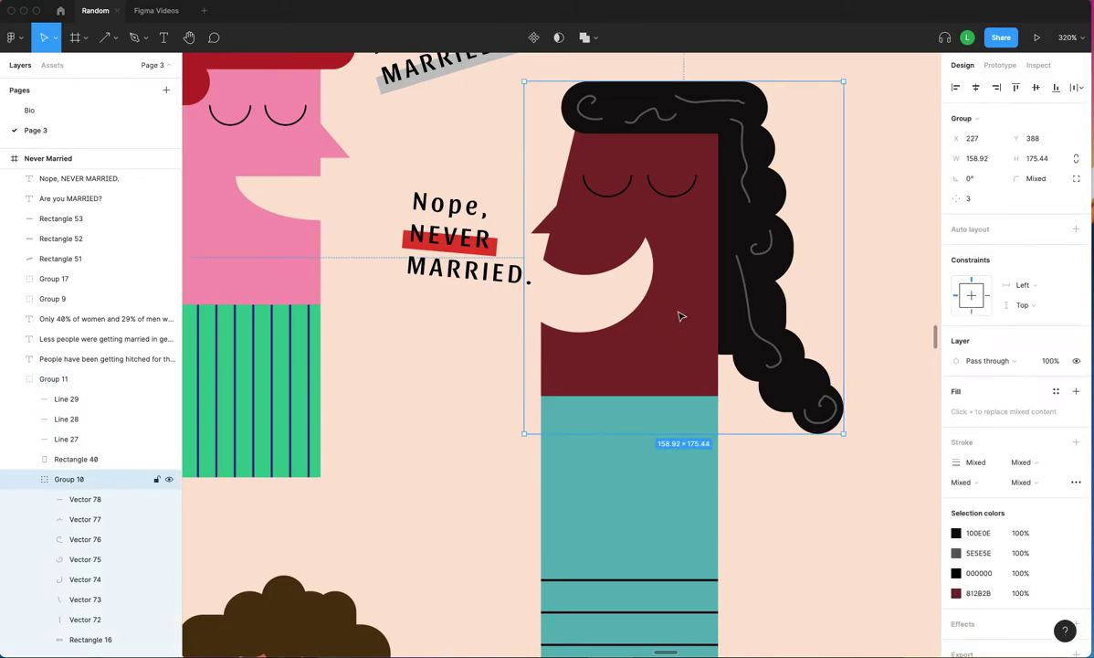
double_click(680, 316)
scroll(660, 343, "down", 2)
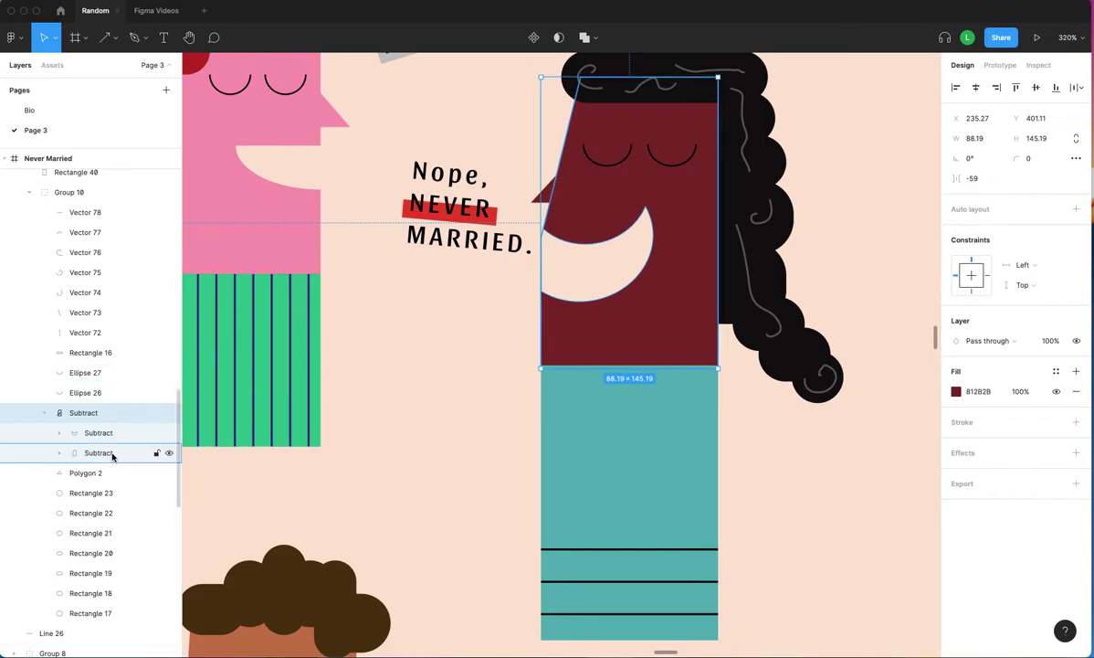
Expand both nested Subtract layers of the face and examine the face rectangle and the two mouth ellipses.
left_click(59, 455)
left_click(93, 452)
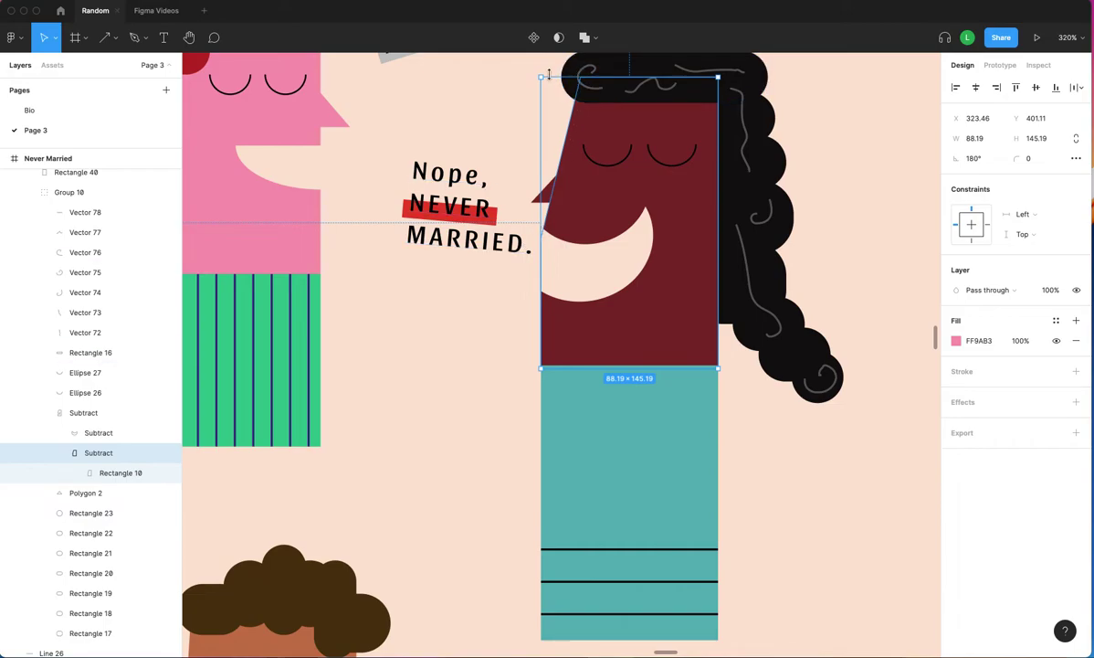
left_click(61, 435)
left_click(101, 433)
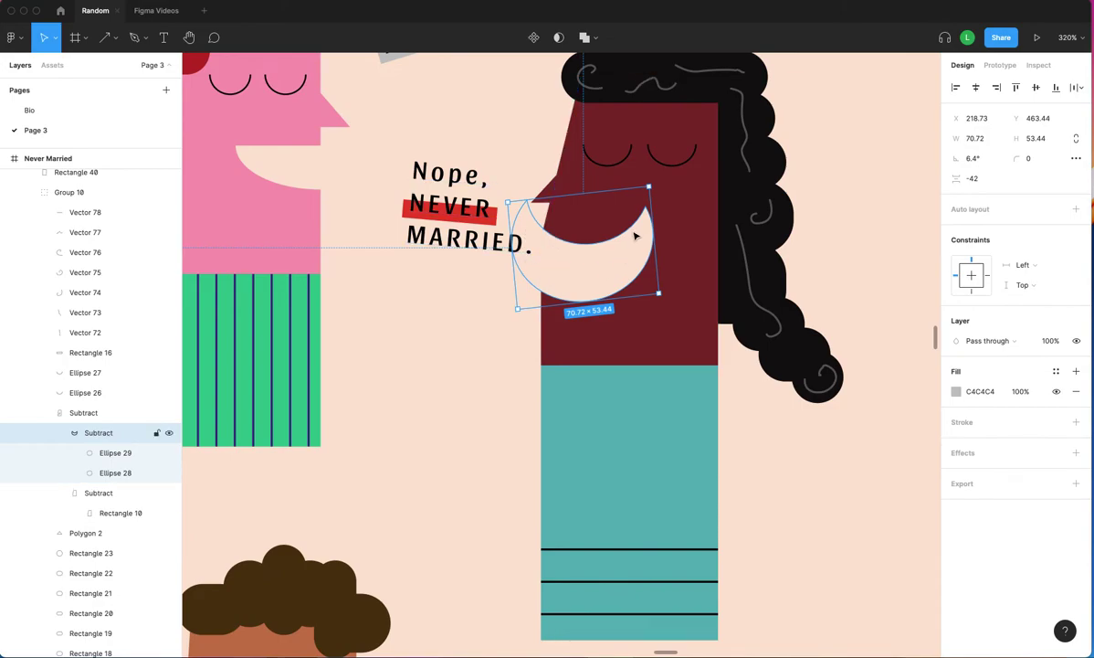
left_click(798, 446)
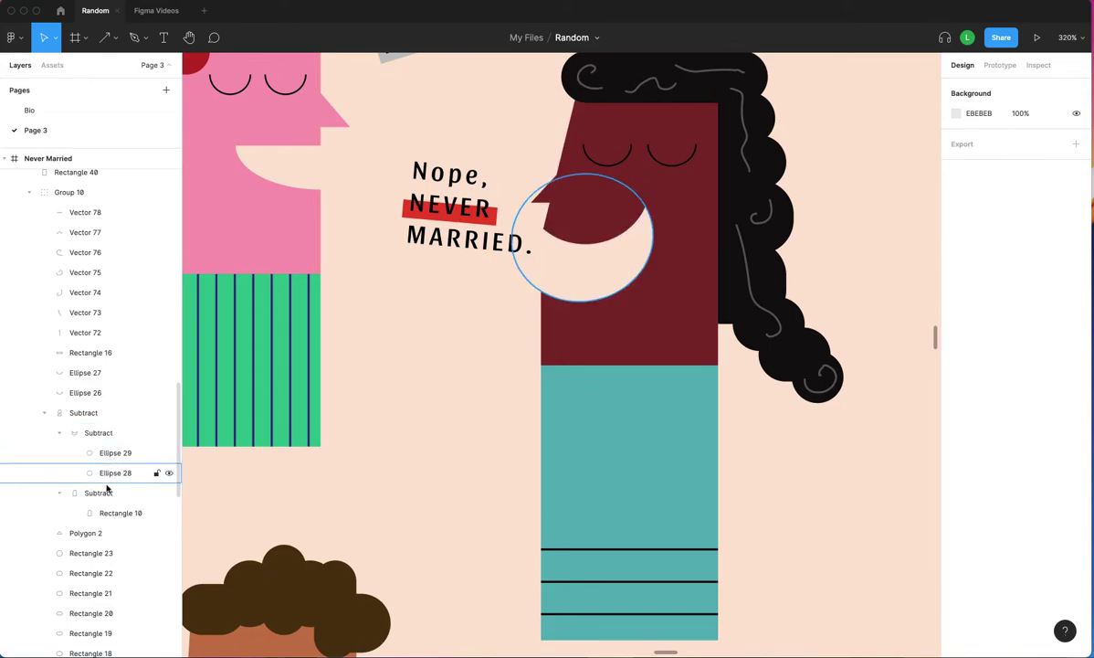
In the Figma Videos file, draw a rectangle about 1020 × 173 beside the grey ellipse and rotate it to about -23.5°.
left_click(156, 12)
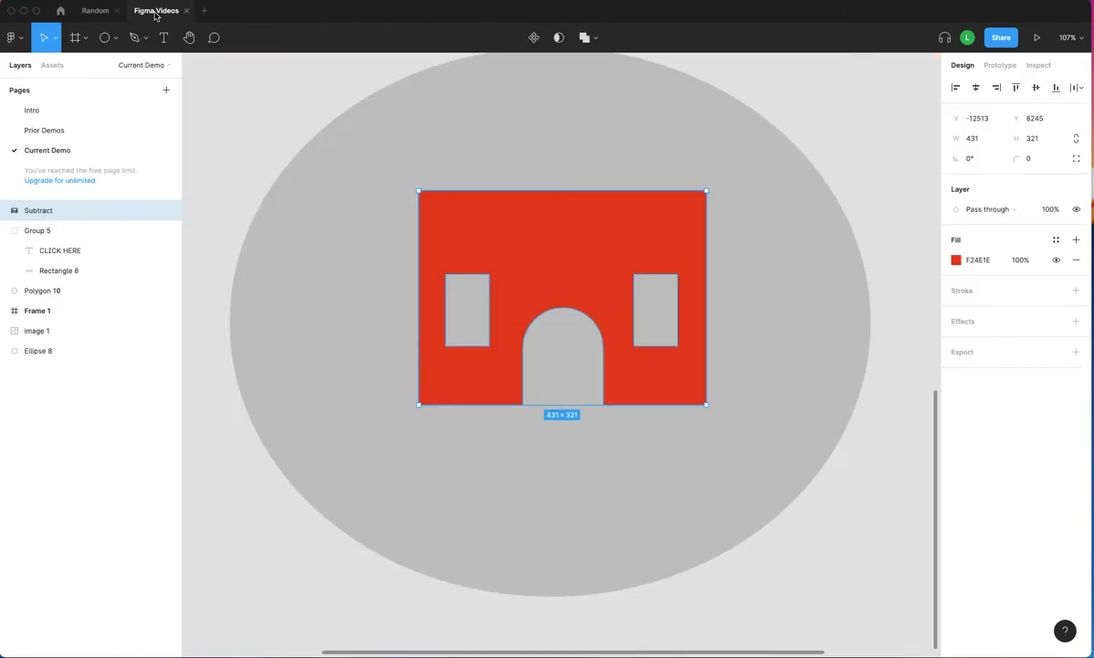
left_click(807, 519)
scroll(852, 557, "down", 5, "ctrl")
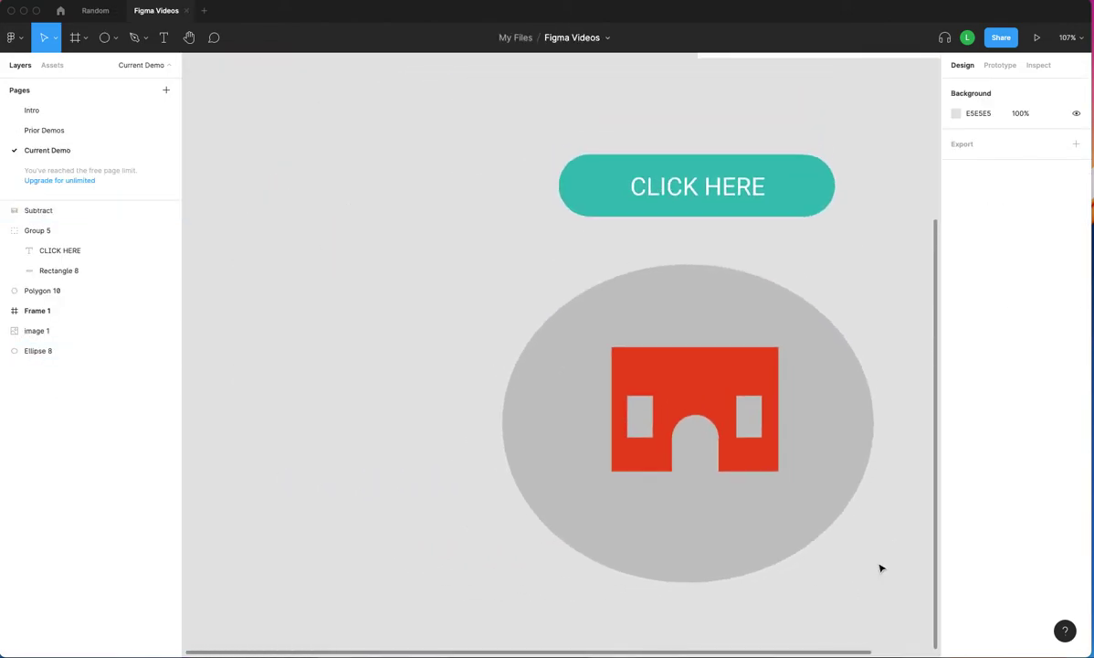
scroll(877, 564, "left", 5)
scroll(852, 547, "left", 3)
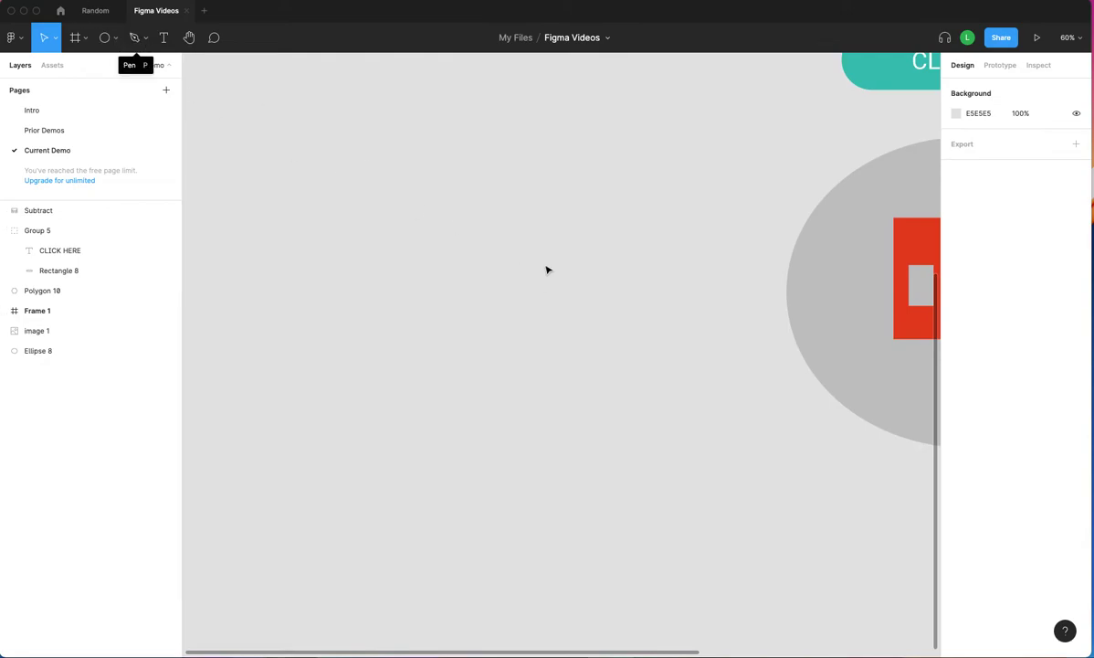
scroll(525, 260, "right", 3)
left_click(116, 40)
left_click(107, 65)
left_click_drag(262, 168, 650, 235)
left_click_drag(655, 164, 550, 339)
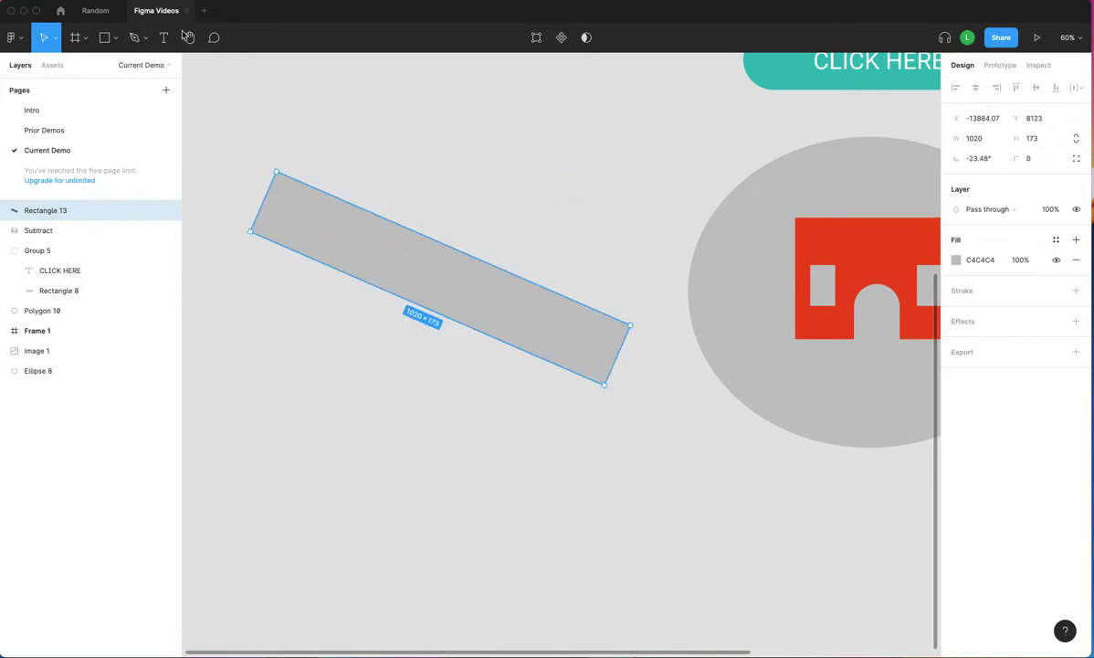
Switch to the Random file and examine the Wind Energy frame's Turbine Powered header up close.
left_click(95, 11)
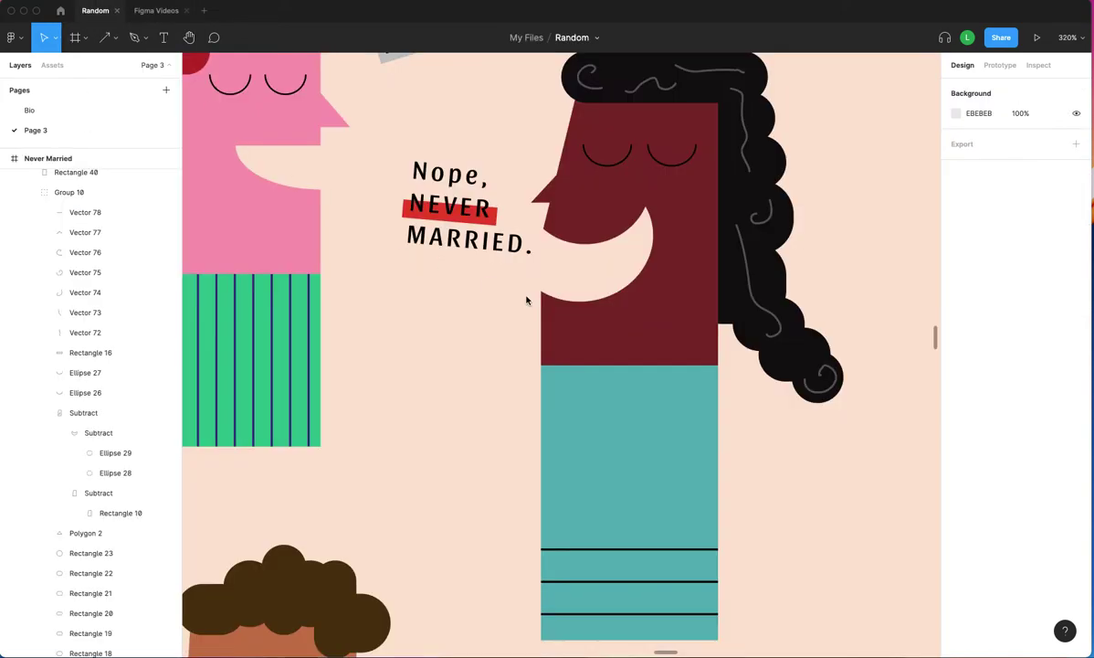
scroll(623, 318, "down", 15)
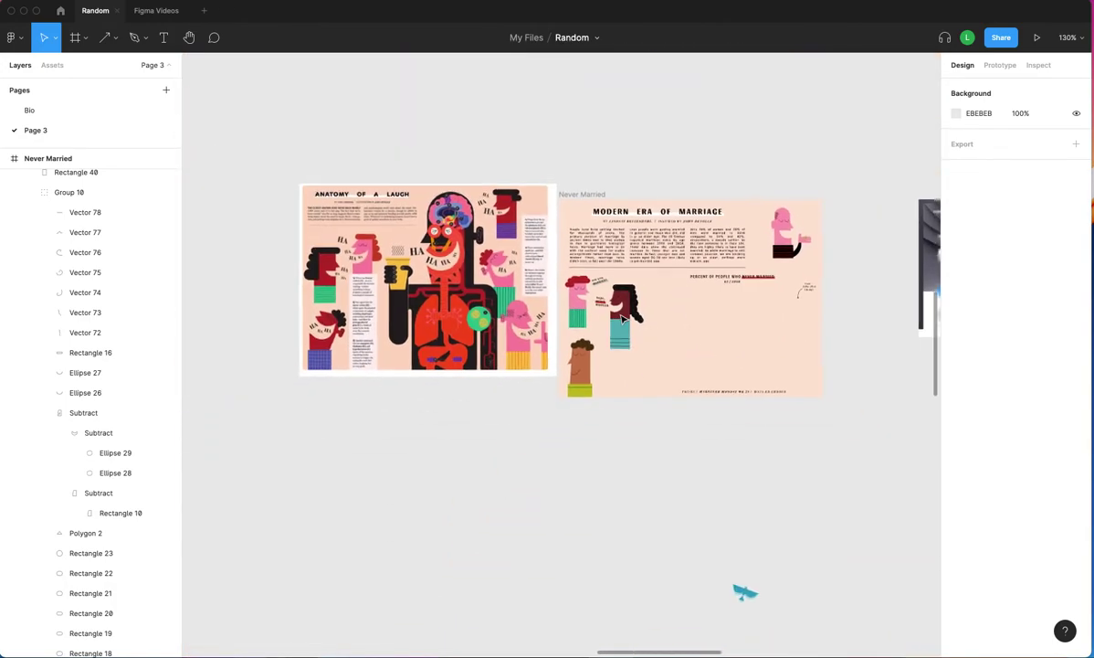
scroll(623, 319, "right", 10)
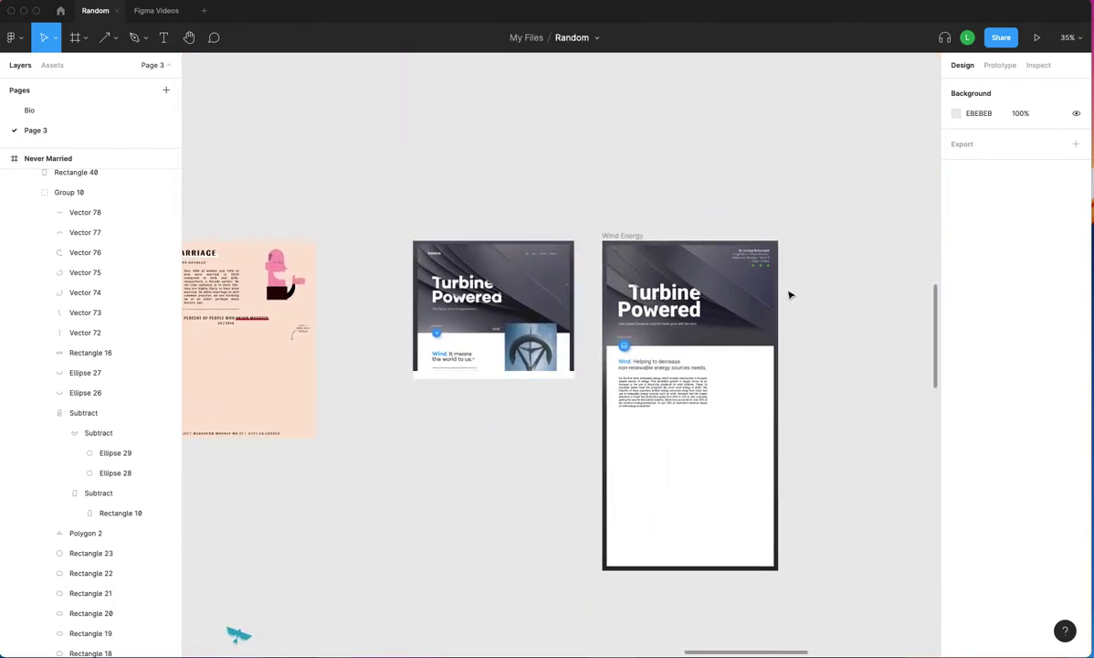
scroll(794, 290, "up", 5)
scroll(793, 292, "left", 5)
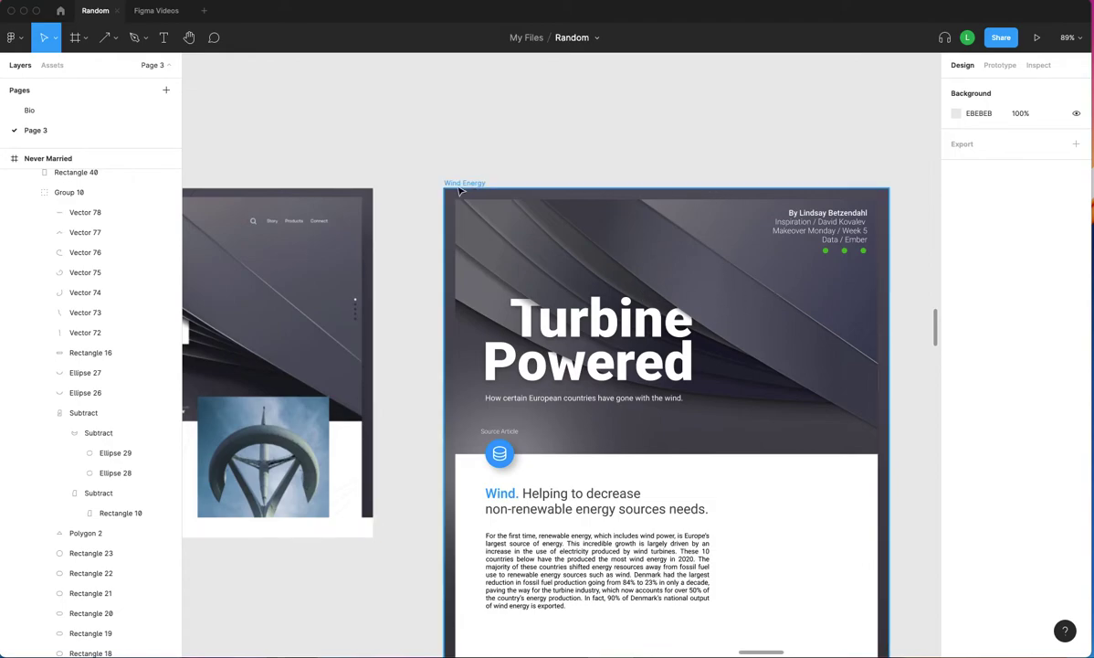
left_click(649, 239)
key("Escape")
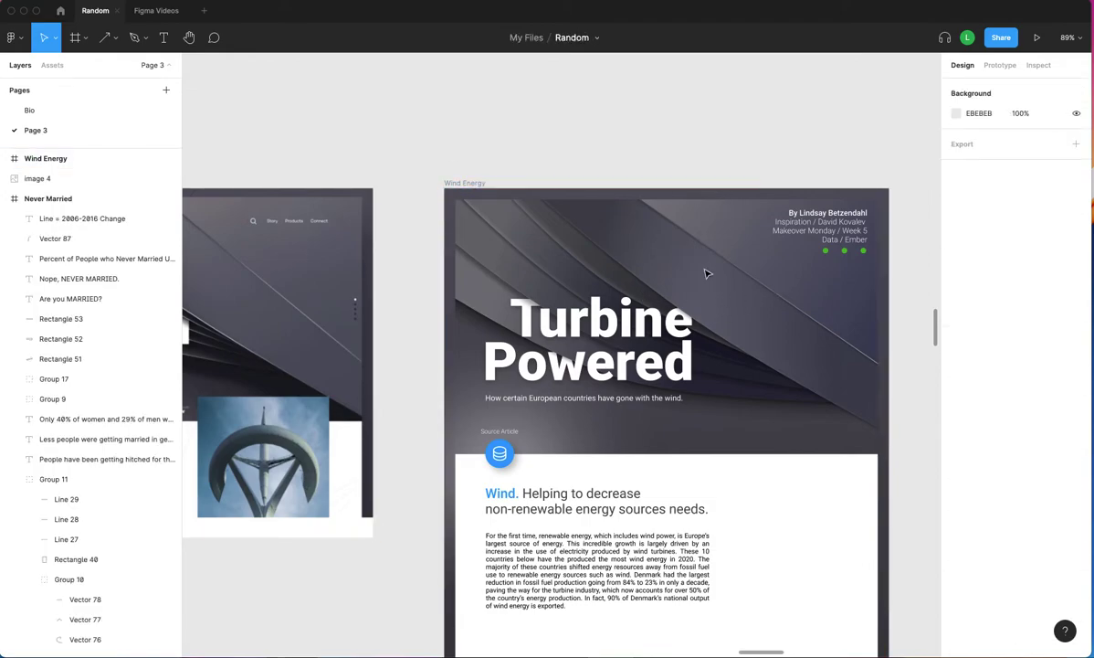
Expand the Wind Energy frame's Group 19 layers and inspect the tilted Rectangle 56 and Rectangle 59 behind the header.
left_click(5, 158)
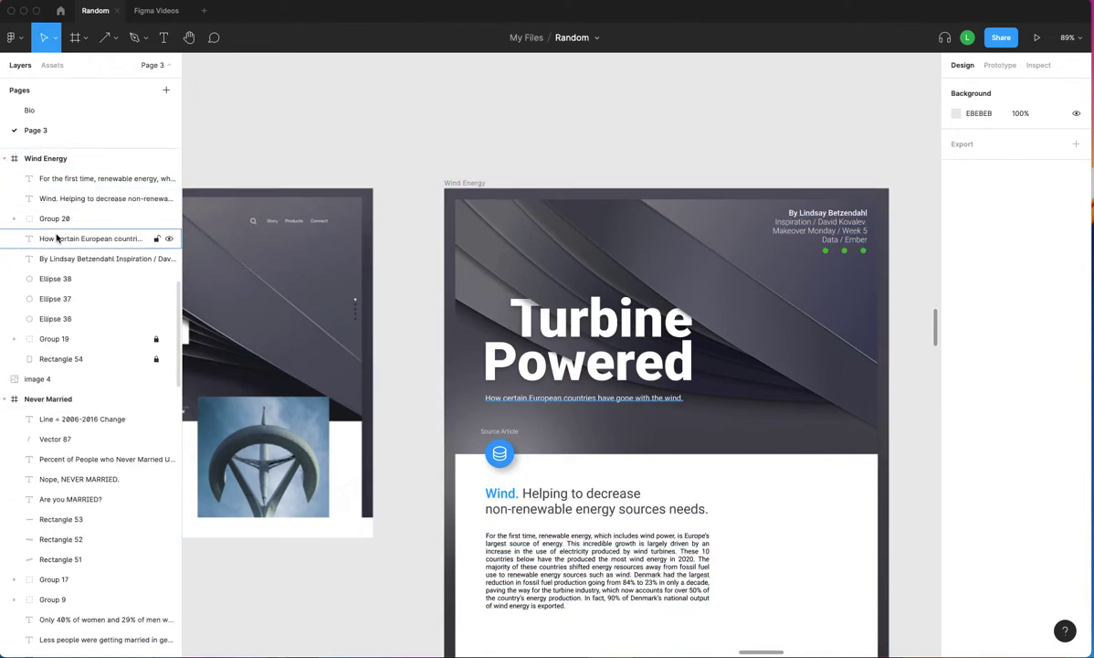
scroll(49, 262, "down", 1)
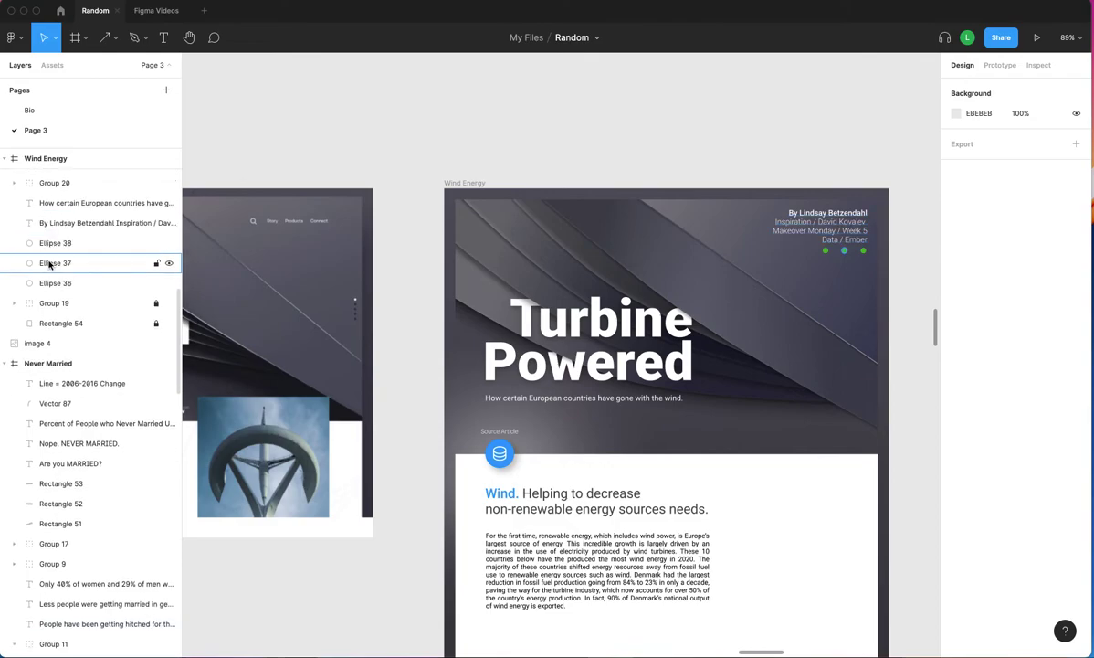
left_click(14, 302)
left_click(30, 342)
scroll(32, 341, "down", 3)
left_click(95, 345)
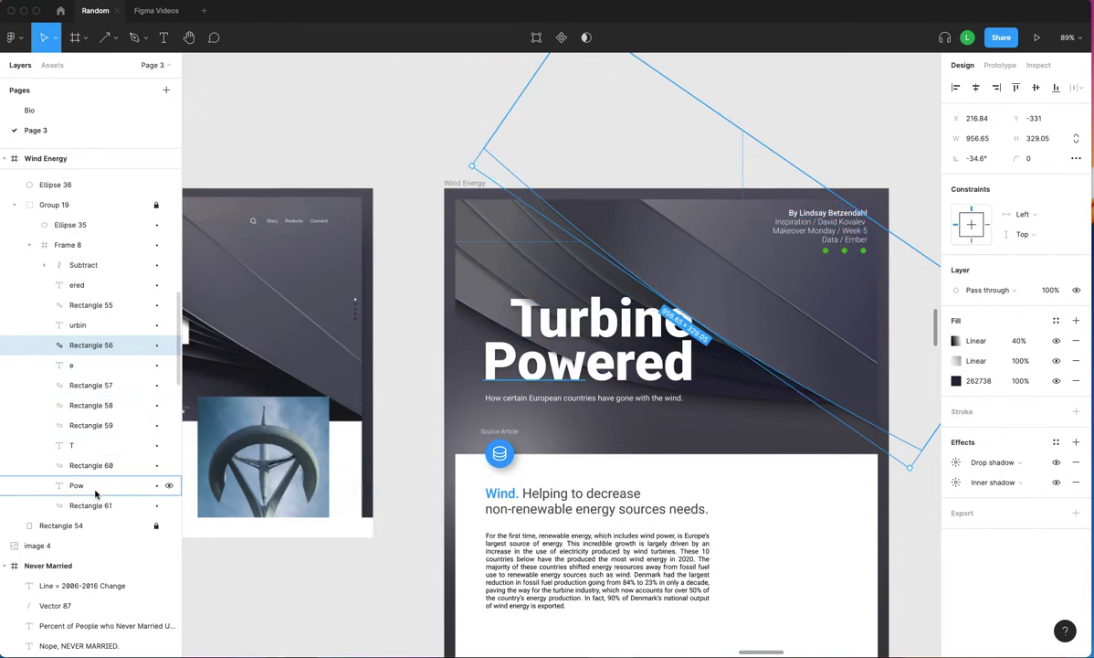
left_click(104, 426)
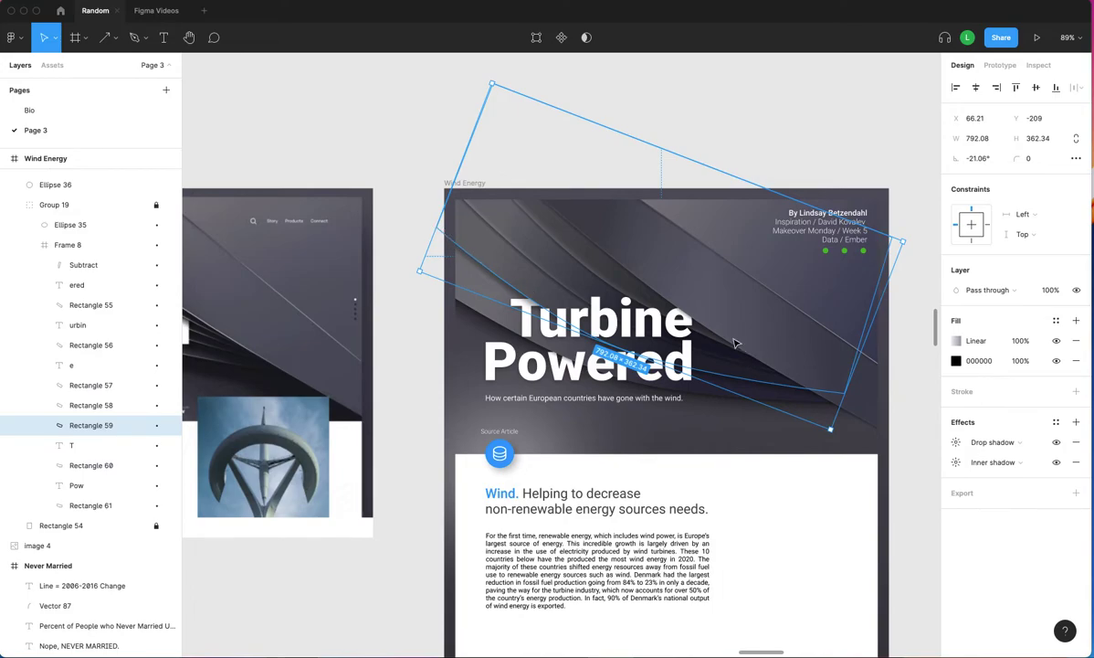
scroll(767, 328, "down", 2)
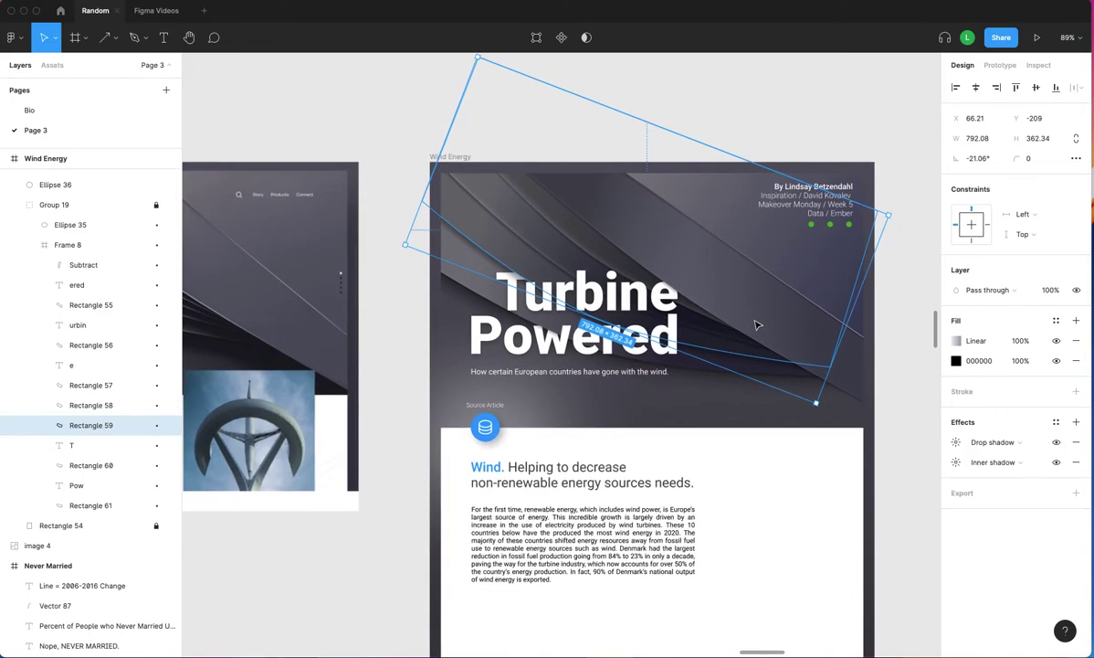
Return to the Figma Videos file and draw a frame about 1360 × 727 below the tilted grey rectangle.
left_click(165, 10)
scroll(522, 424, "left", 4)
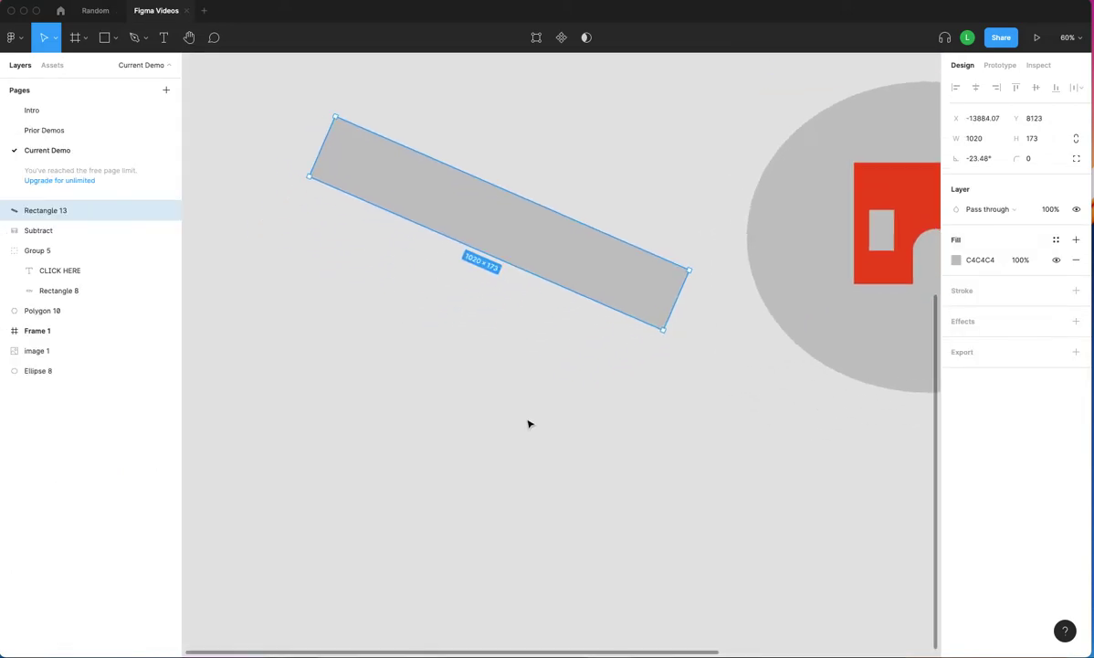
left_click(83, 40)
left_click(81, 43)
left_click(81, 43)
left_click(69, 67)
left_click_drag(242, 329, 757, 609)
scroll(771, 486, "down", 2)
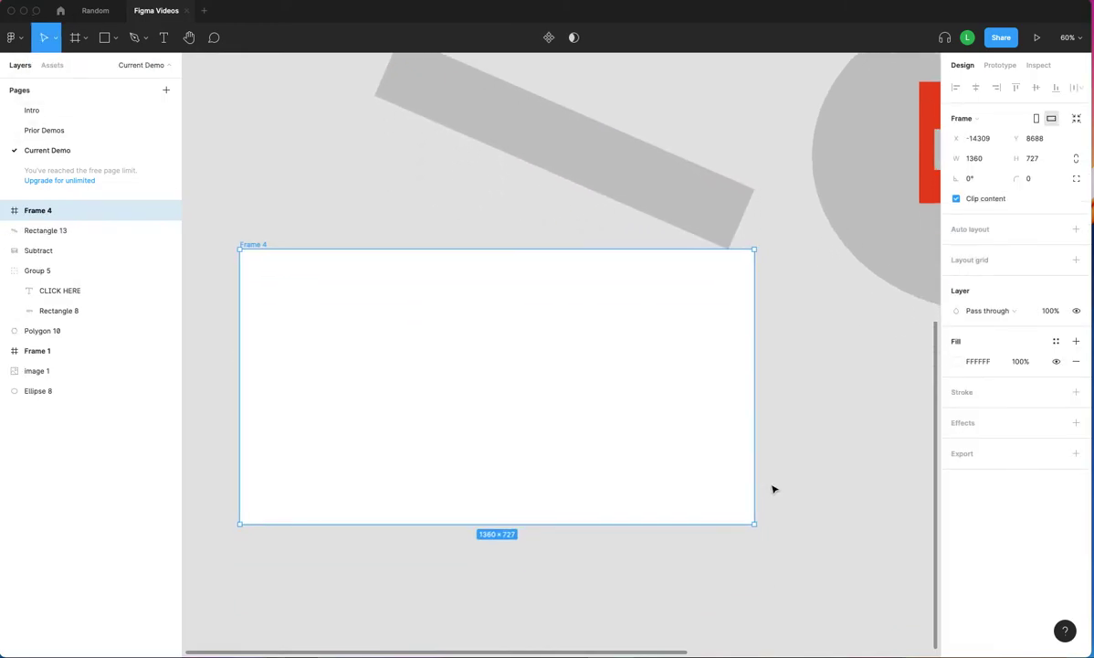
Move the tilted rectangle into the new frame and fill it with purple A259FF.
left_click_drag(575, 129, 601, 318)
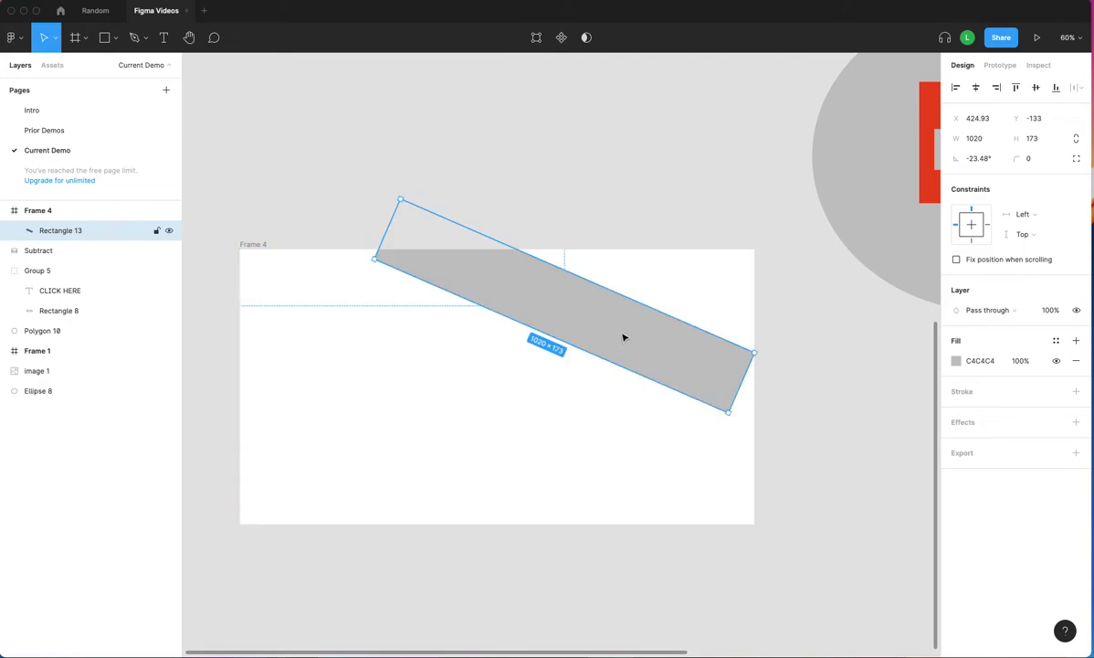
left_click(956, 362)
scroll(850, 607, "down", 2)
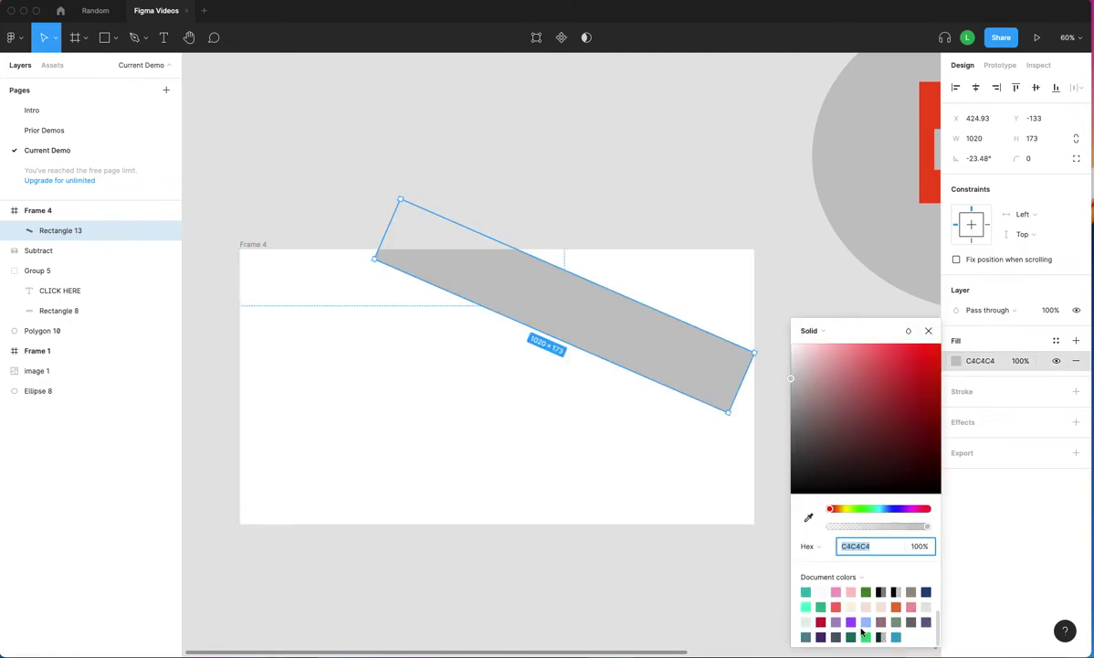
left_click(850, 621)
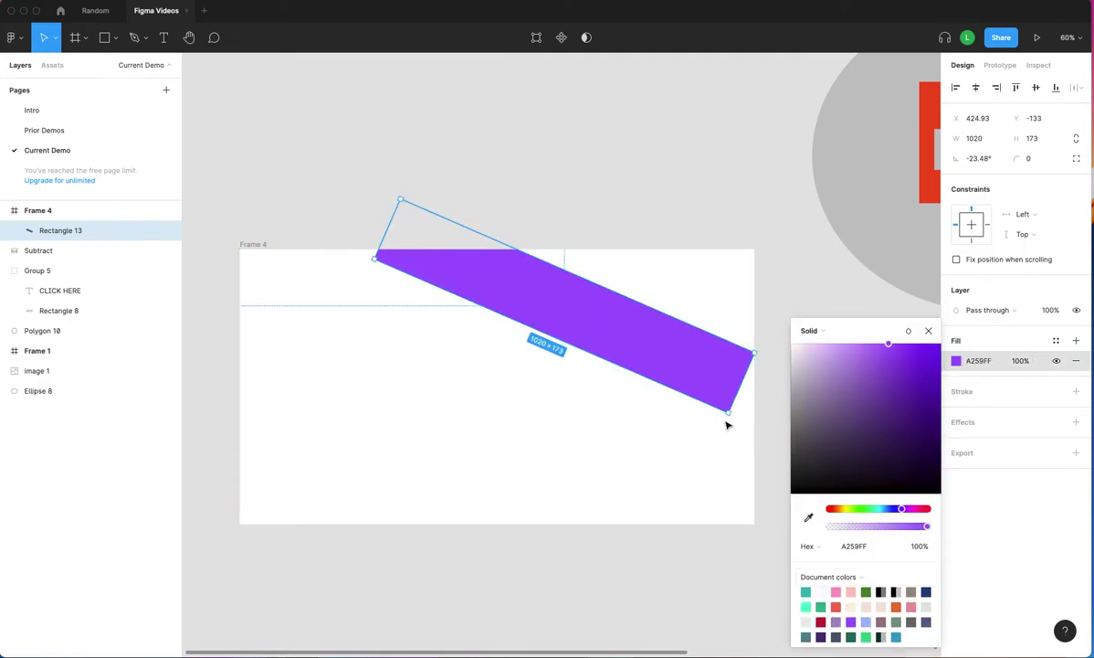
left_click(928, 331)
Stretch the purple rectangle to about 1222 wide so both ends overrun the frame, and shift it towards the frame's upper corner.
left_click_drag(761, 384, 782, 390)
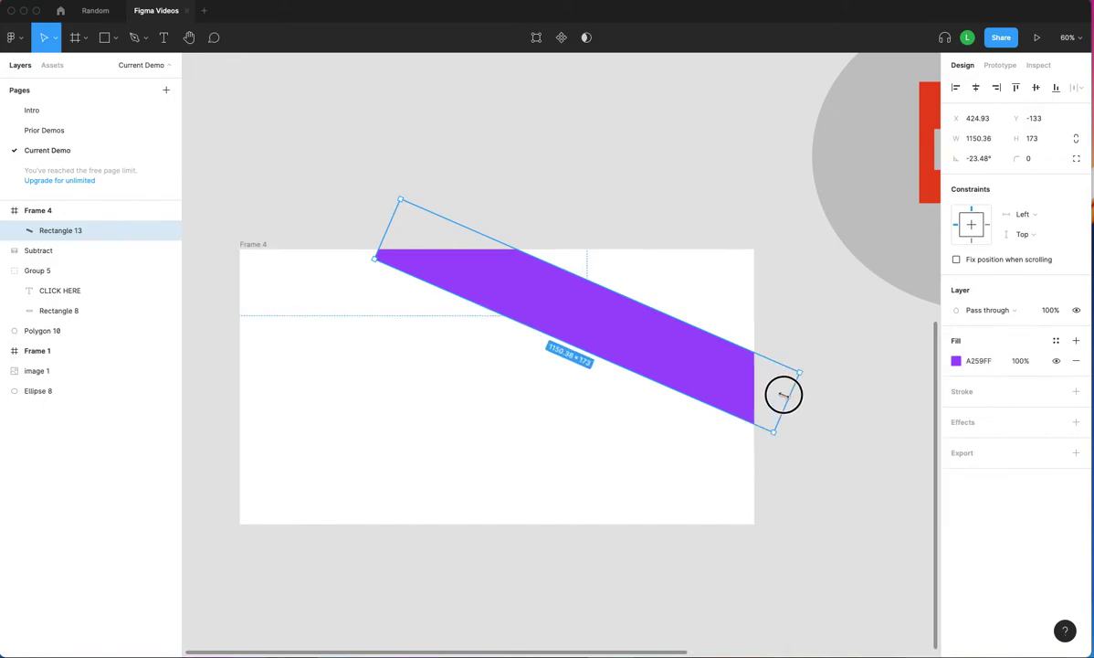
left_click_drag(380, 249, 340, 233)
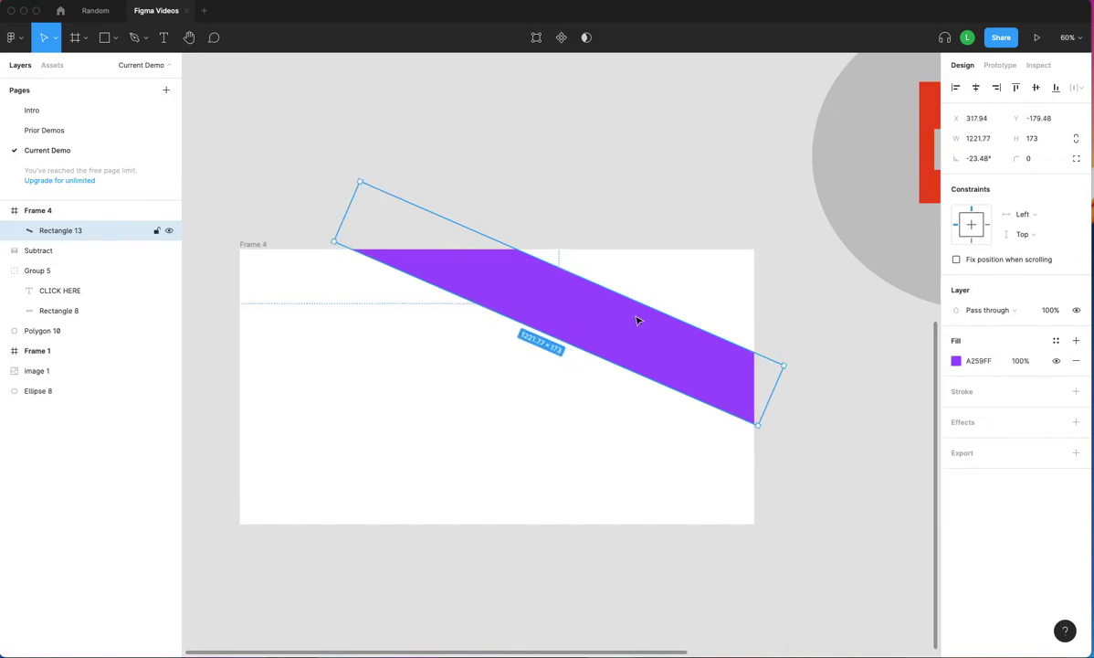
scroll(710, 331, "down", 2)
scroll(710, 331, "left", 2)
left_click_drag(623, 296, 760, 245)
Shorten the purple rectangle to about 587 wide and place it fully inside the frame at about X 783, Y 26.
scroll(822, 302, "right", 3)
left_click_drag(835, 295, 648, 251)
left_click_drag(410, 122, 510, 155)
left_click_drag(580, 187, 520, 276)
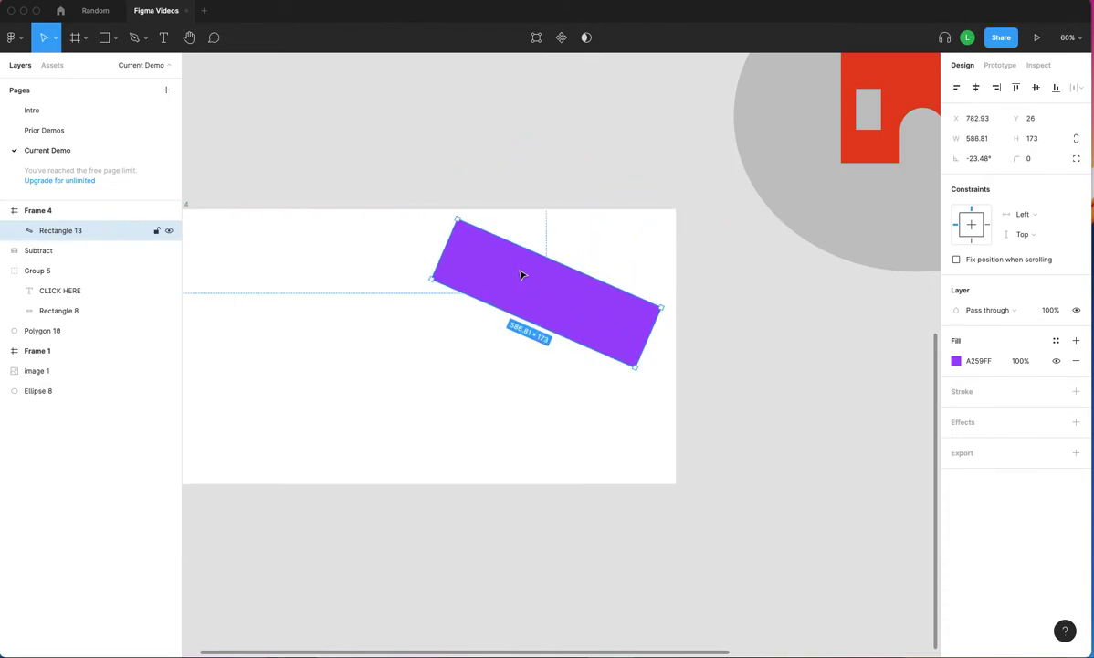
scroll(520, 275, "left", 2)
scroll(520, 275, "up", 5)
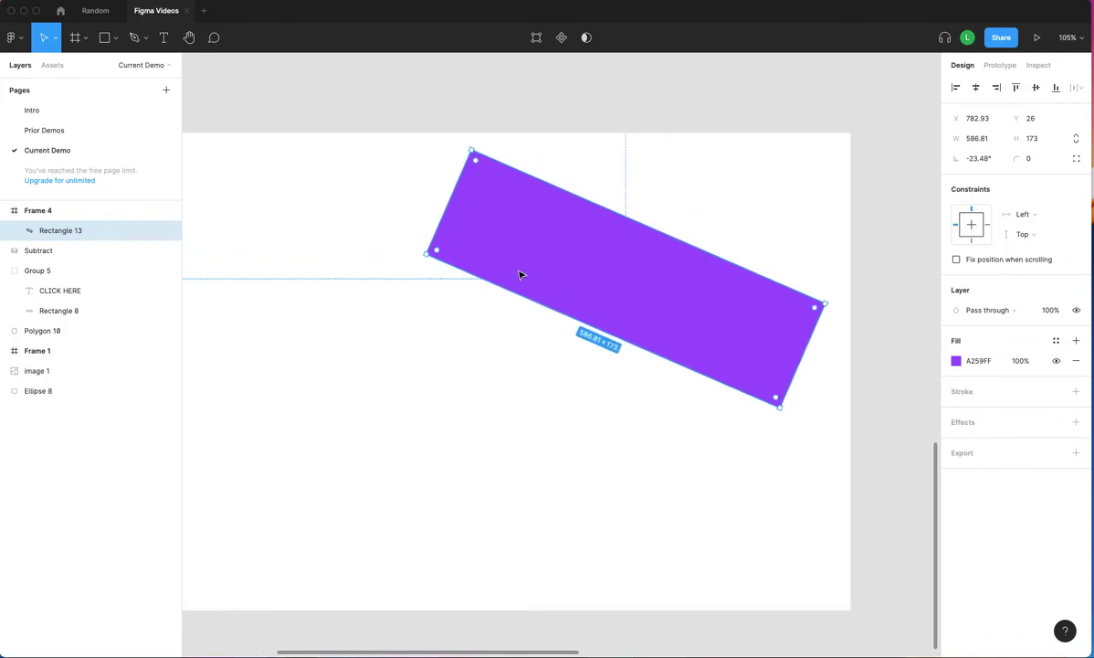
Look at the Wind Energy frame's tilted rectangle in the Random file again, and return to the Figma Videos file.
left_click(95, 10)
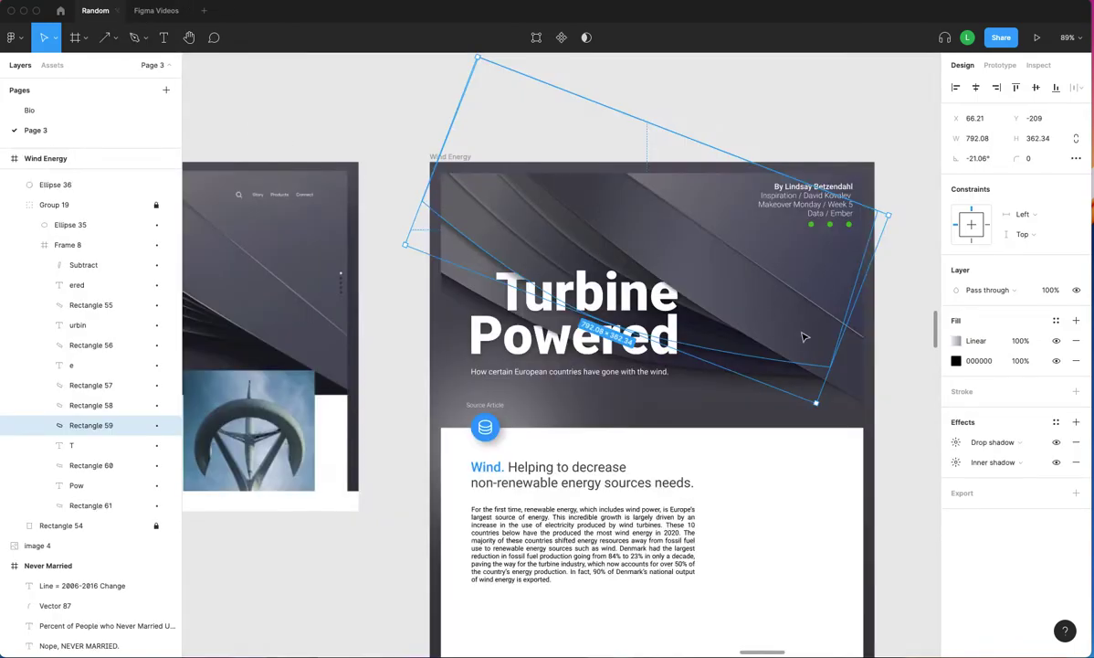
scroll(705, 311, "right", 1)
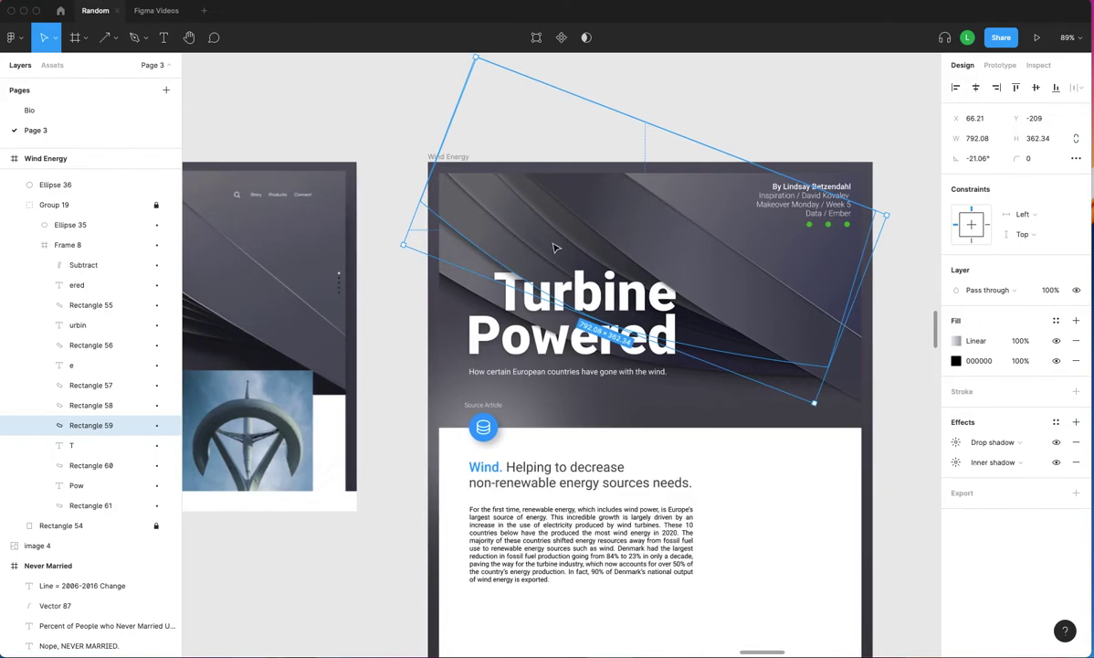
left_click(156, 10)
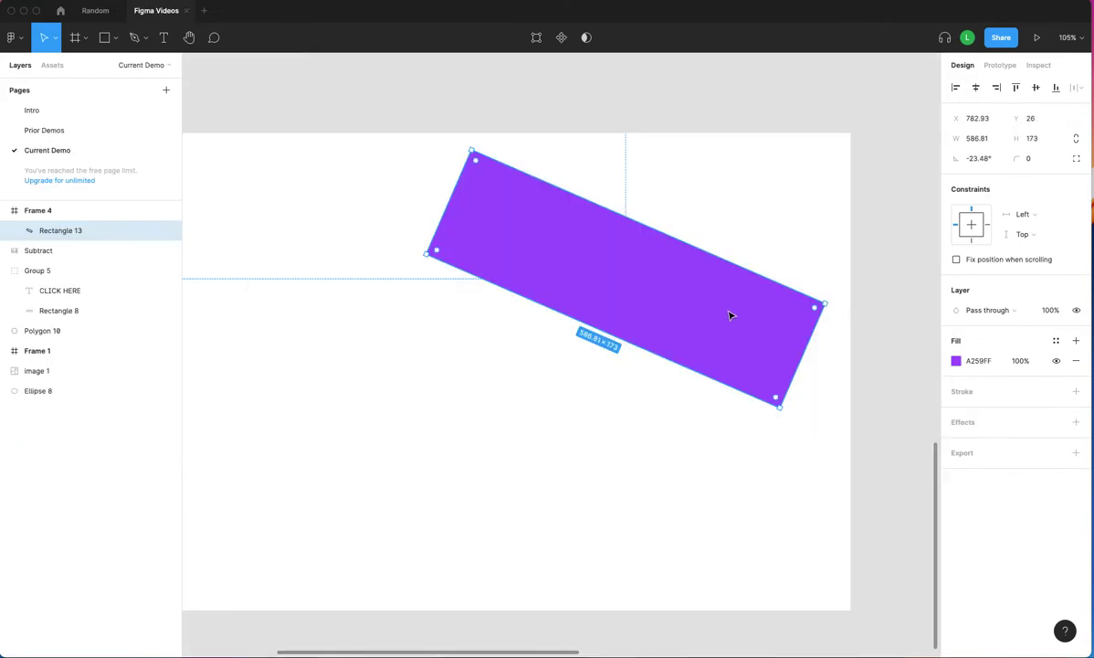
Shift the purple rectangle to about X 822, Y 6 and reshape it so its right-hand corner points lie on the frame's side edge.
left_click_drag(661, 309, 689, 297)
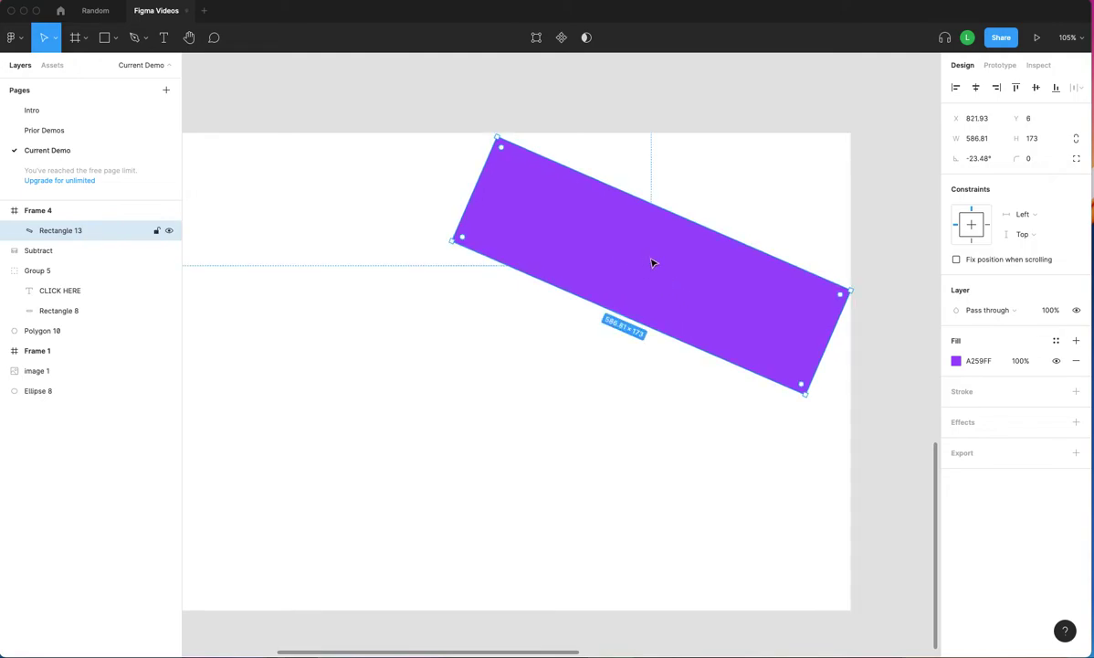
double_click(652, 263)
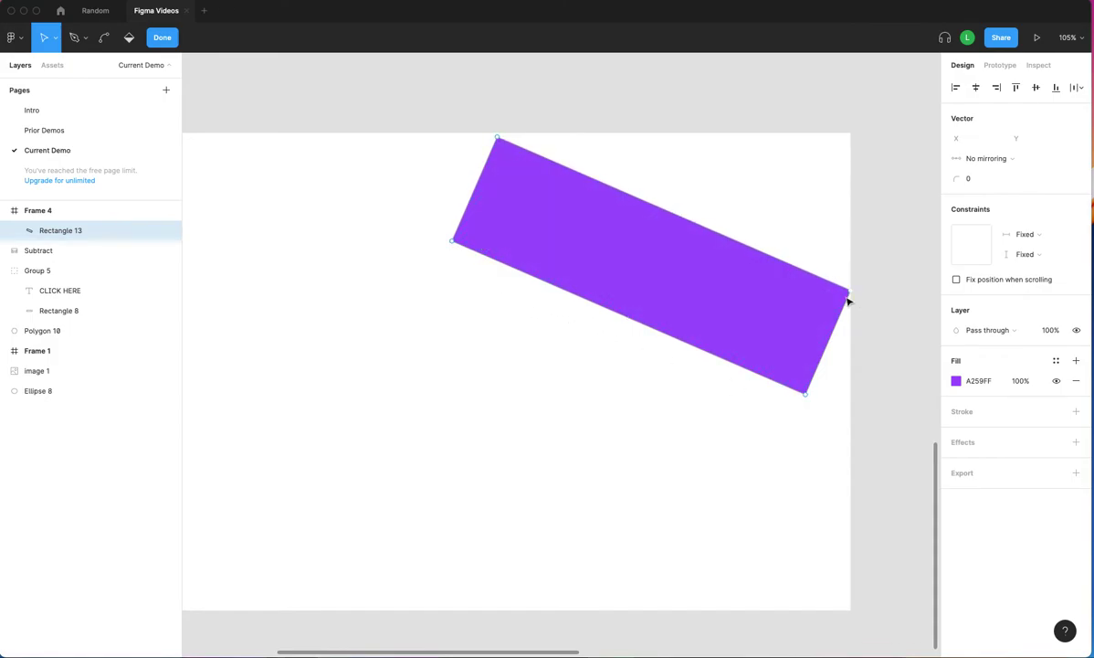
left_click_drag(804, 394, 850, 385)
left_click_drag(866, 262, 855, 255)
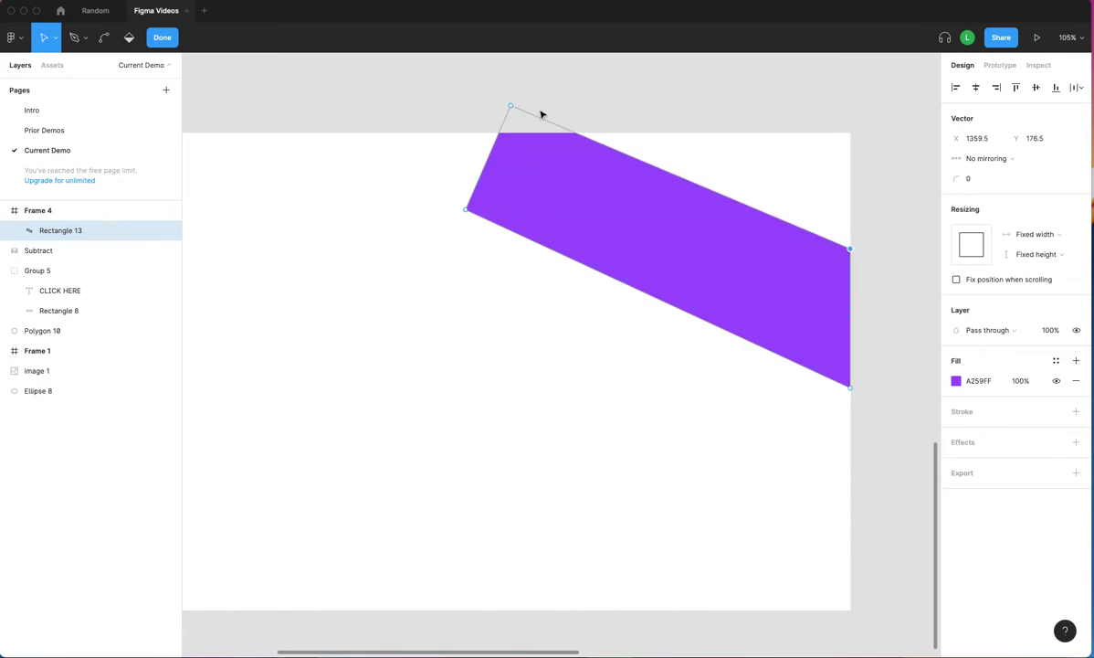
Pull the shape's upper point above the frame to about X 932, Y -171 and its left point to about X 516, Y 2.
left_click_drag(511, 108, 569, 164)
scroll(776, 210, "down", 2)
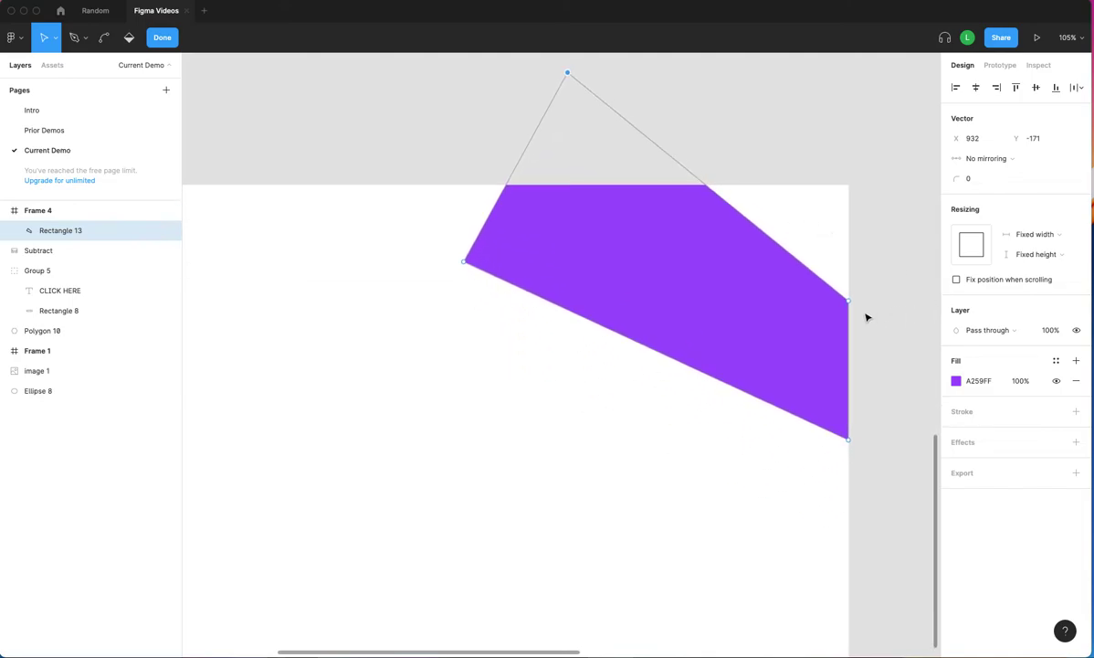
scroll(865, 318, "down", 1)
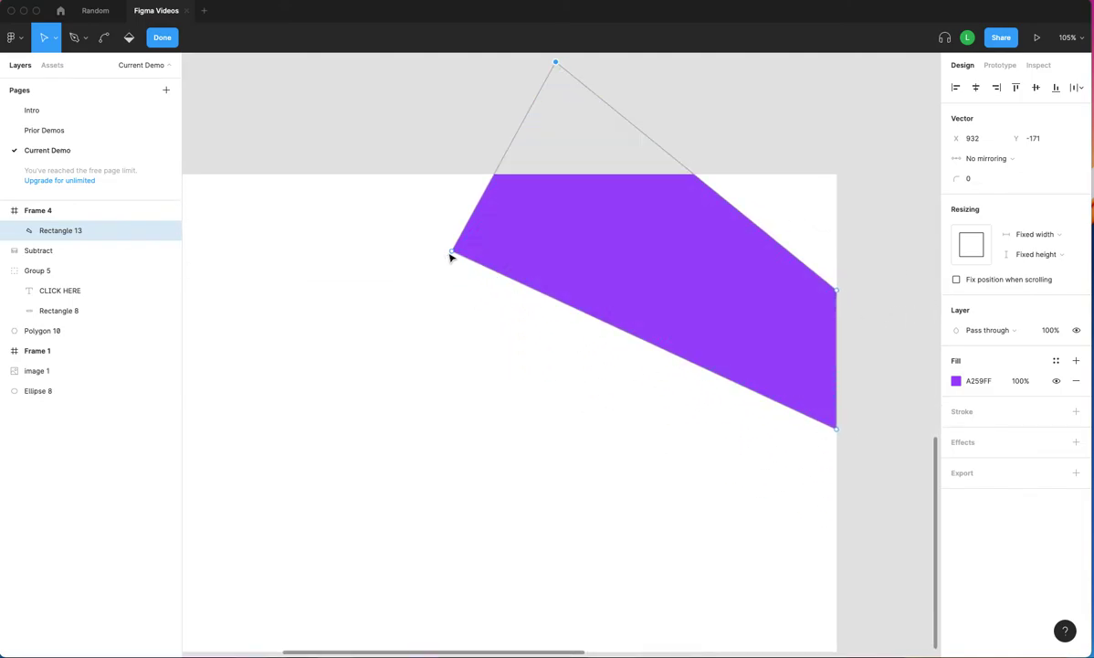
left_click_drag(451, 256, 284, 177)
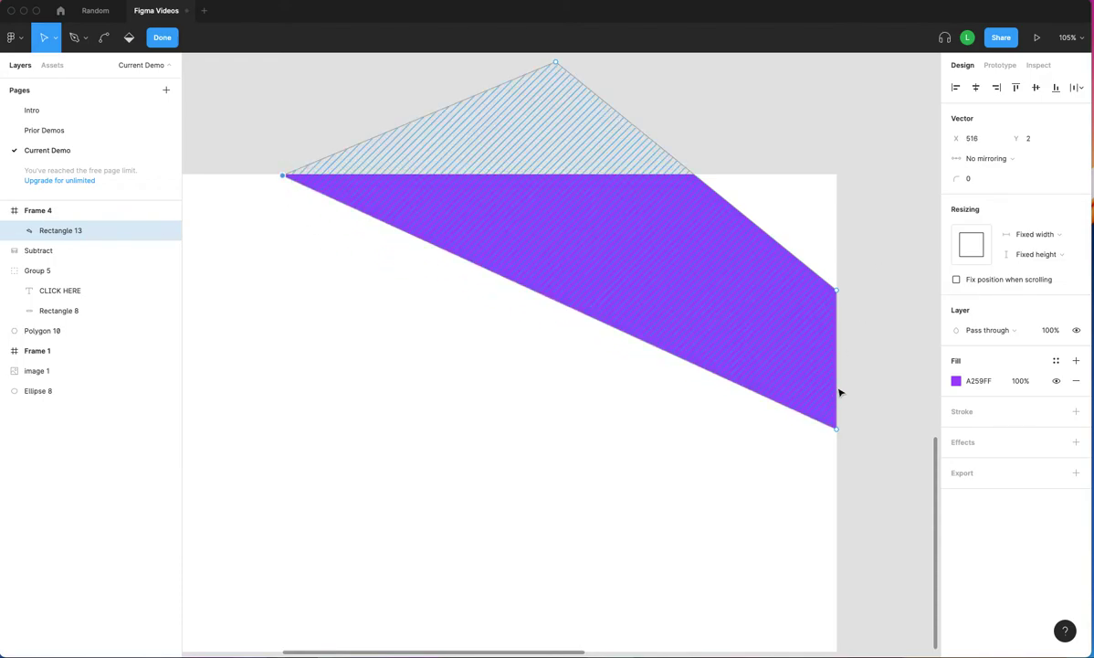
Add a point midway along the shape's lower edge and pull it outward to about X 878, Y 288.
scroll(852, 386, "down", 3)
scroll(869, 378, "up", 3)
scroll(869, 378, "left", 3)
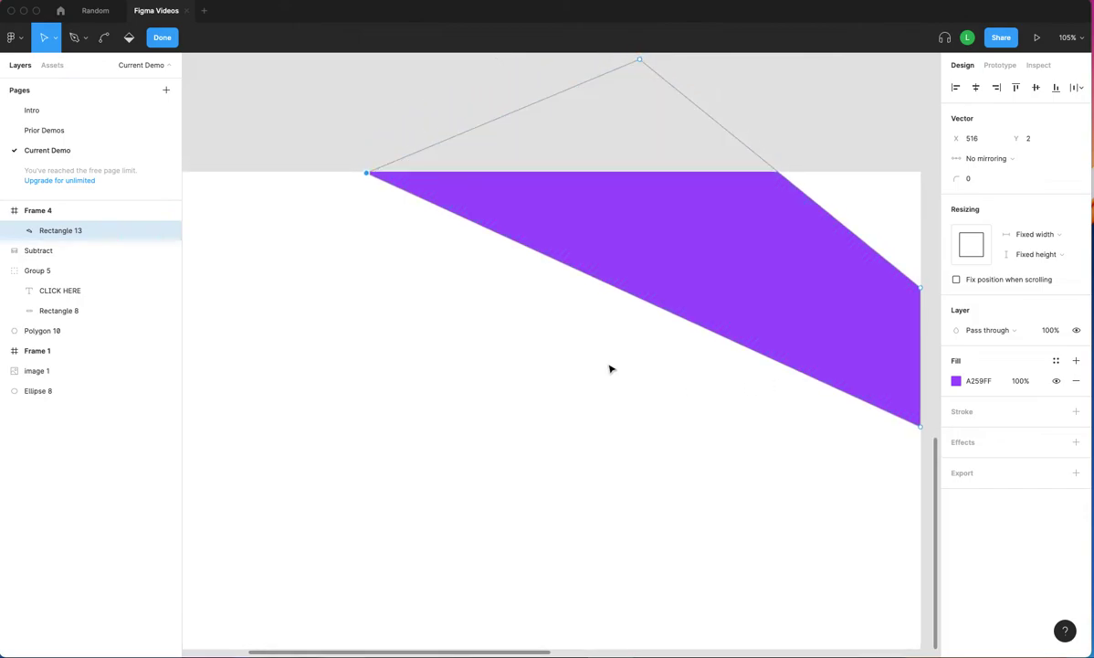
left_click(644, 300)
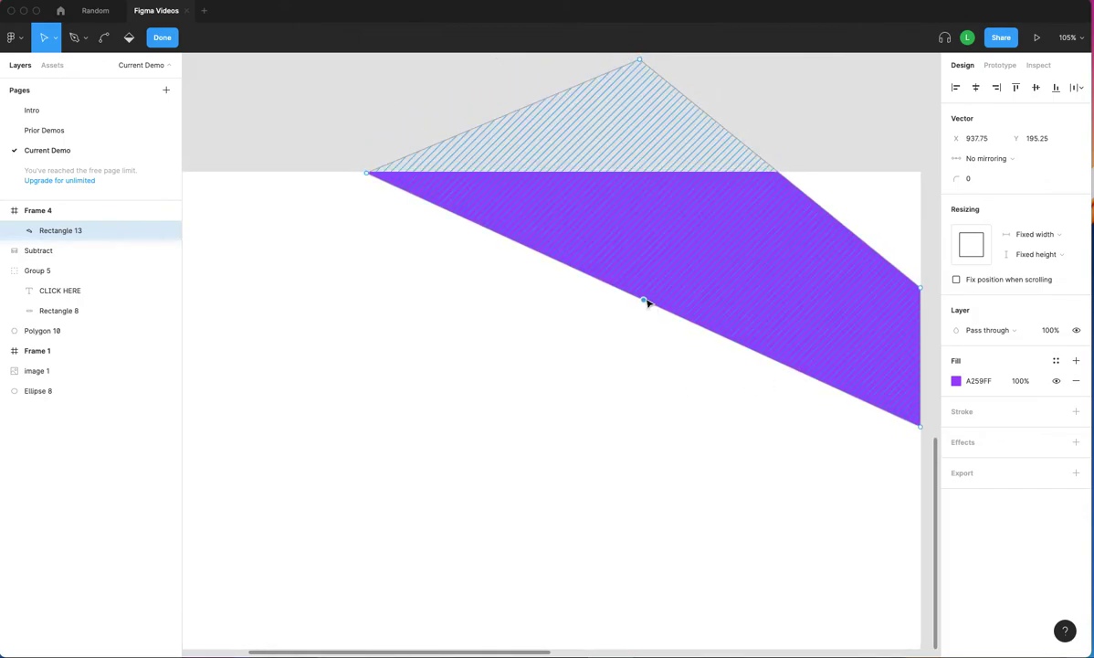
scroll(646, 302, "down", 2)
left_click_drag(639, 267, 603, 330)
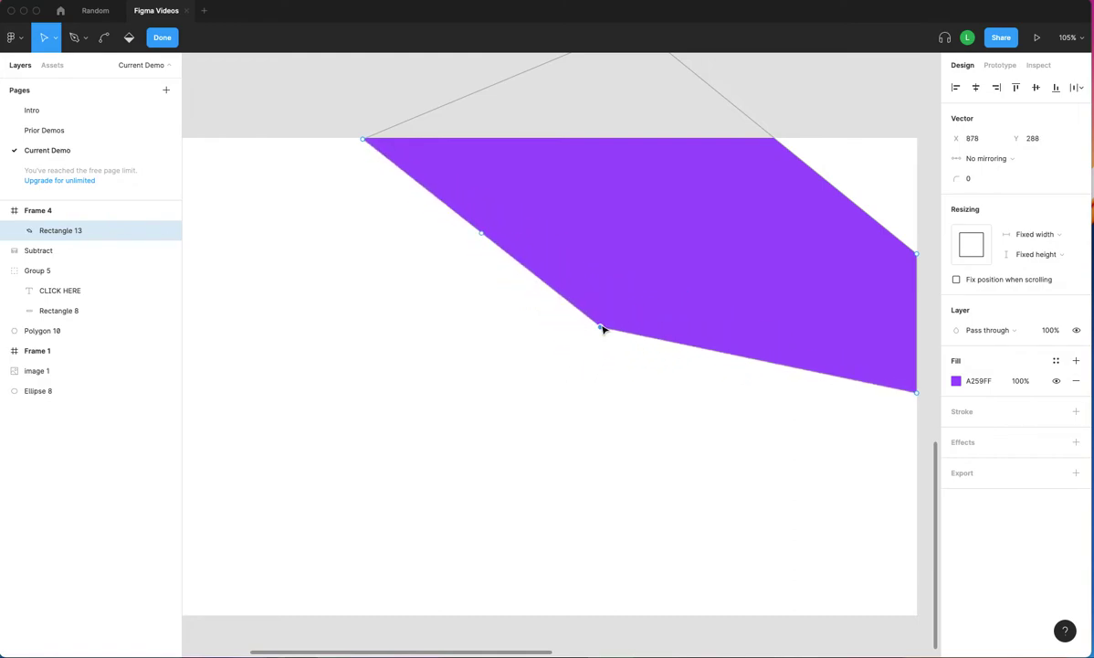
Shift the whole purple outline slightly so it overruns the frame's edges, with the new point at about X 897, Y 280.
scroll(603, 330, "down", 3)
scroll(603, 329, "right", 2)
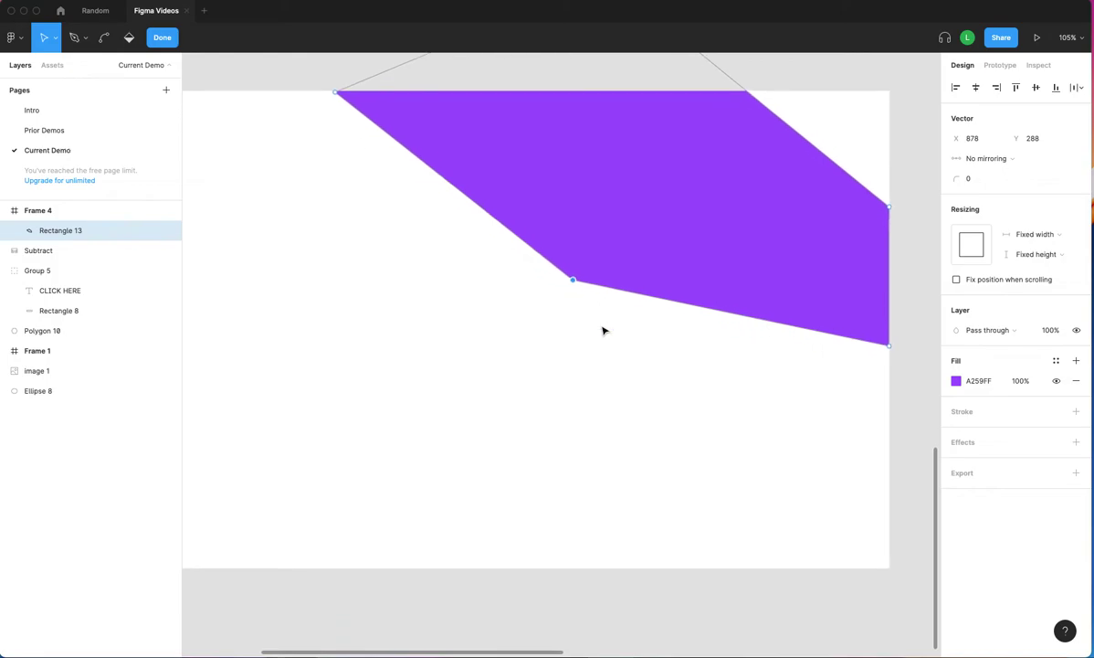
left_click(568, 280)
left_click_drag(572, 285, 584, 276)
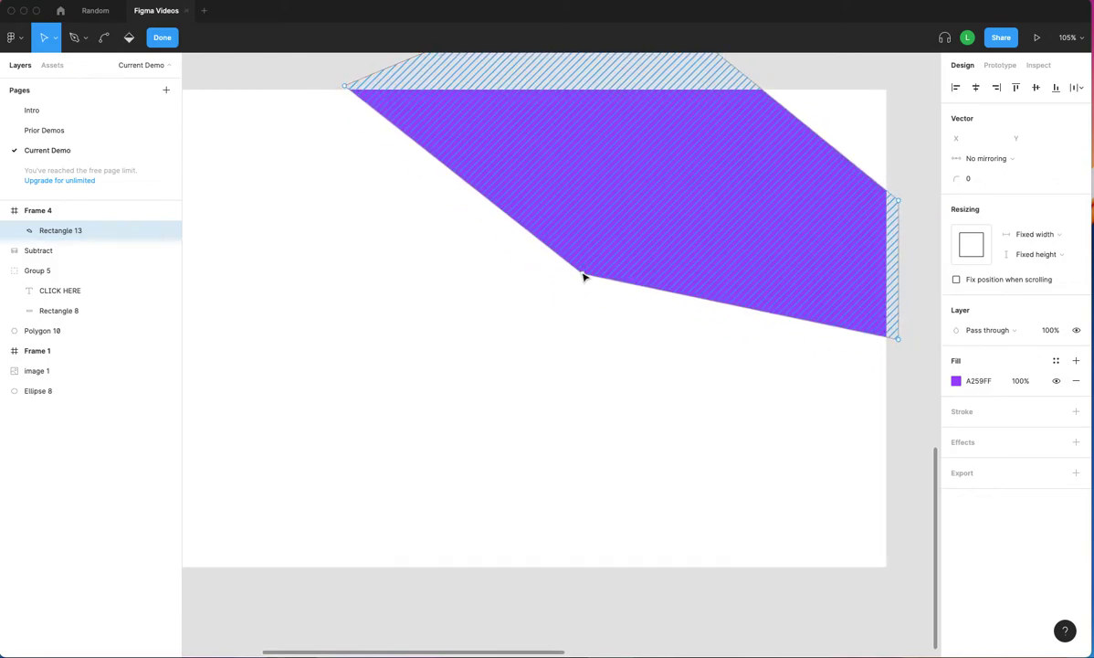
Bend the lower edge into a smooth curve at the added point, extending one curve handle to about X 715.5, Y 197.5.
left_click(104, 39)
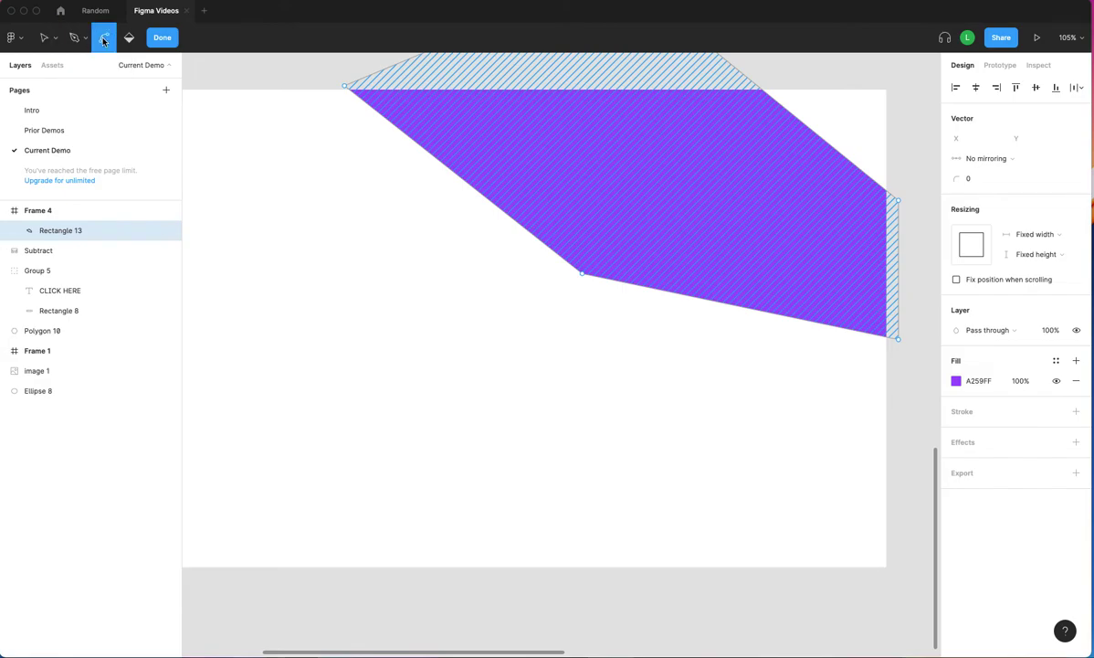
left_click(583, 274)
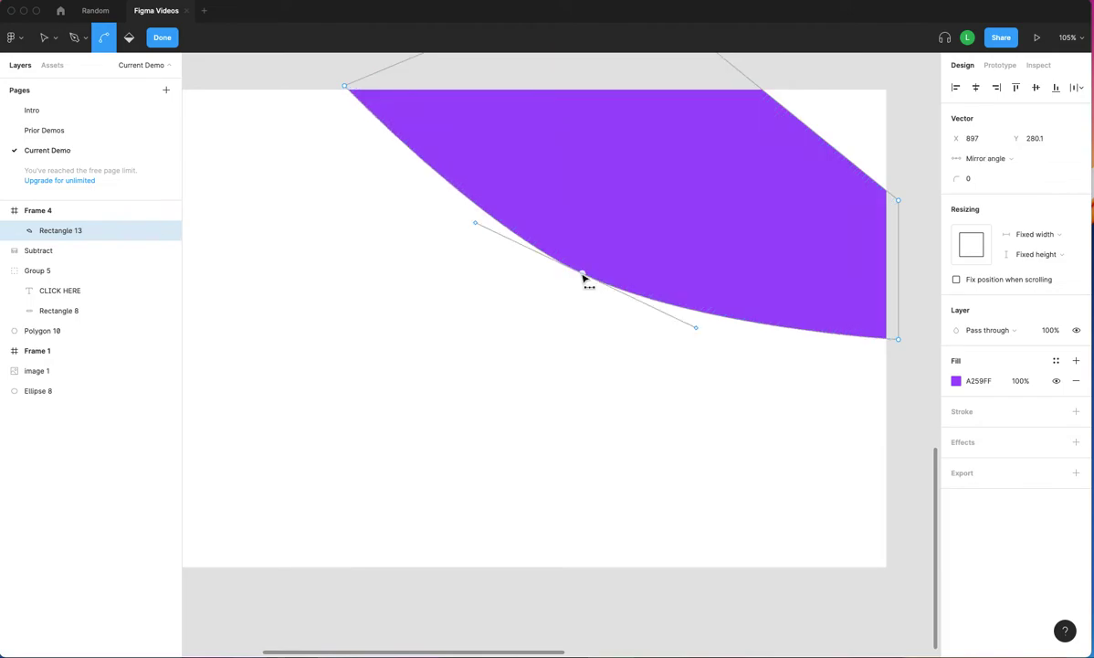
mouse_move(476, 227)
left_mouse_down()
mouse_move(480, 220)
mouse_move(571, 265)
mouse_move(550, 286)
mouse_move(562, 300)
mouse_move(504, 228)
mouse_move(465, 224)
left_mouse_up()
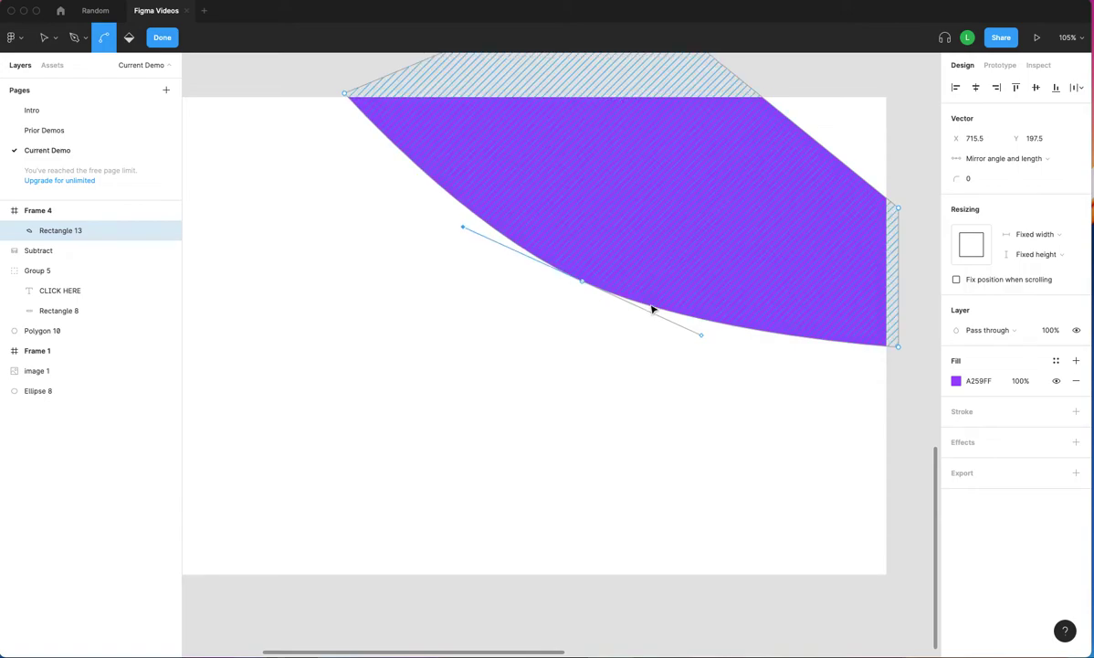
scroll(652, 308, "up", 3)
mouse_move(618, 114)
left_mouse_down()
mouse_move(557, 146)
mouse_move(615, 100)
left_mouse_up()
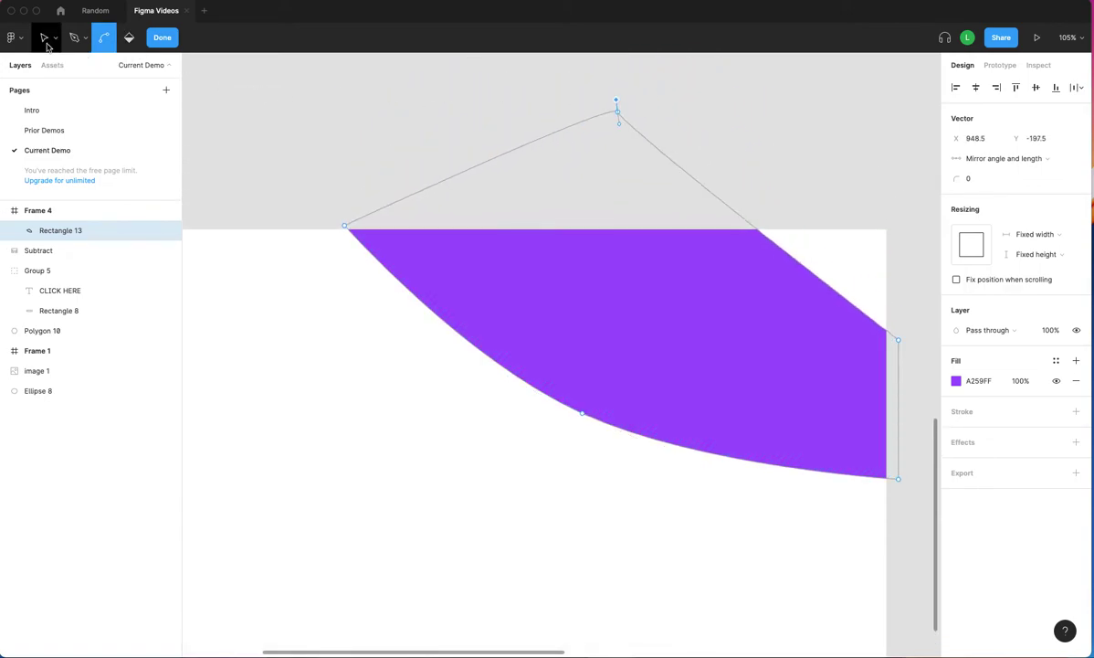
key("ctrl+z")
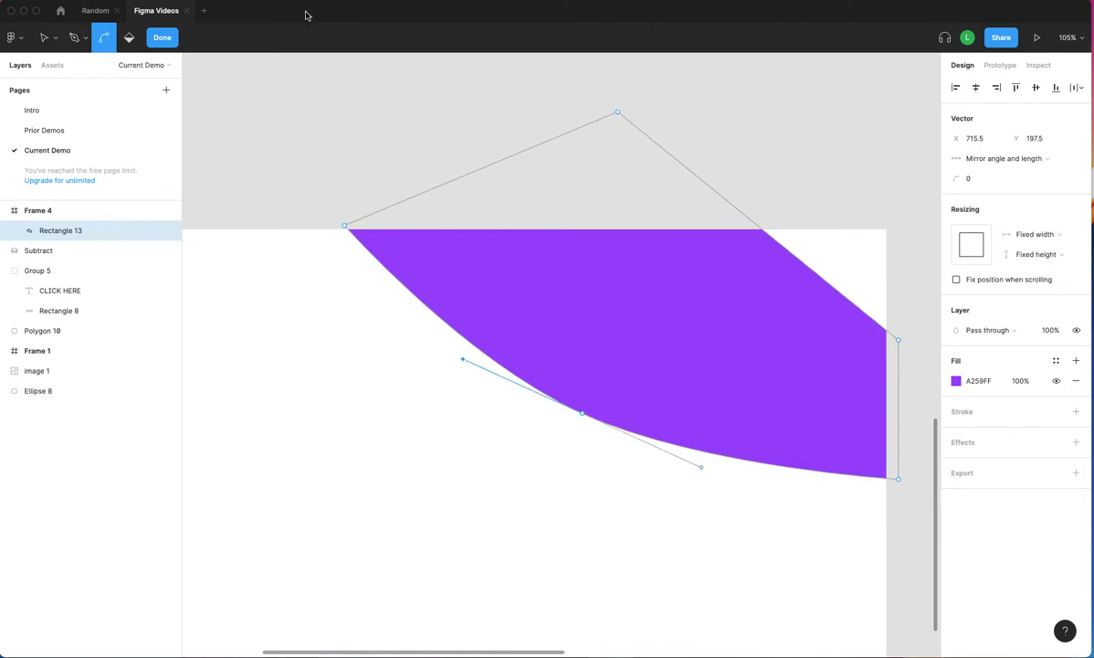
left_click(164, 40)
left_click(601, 188)
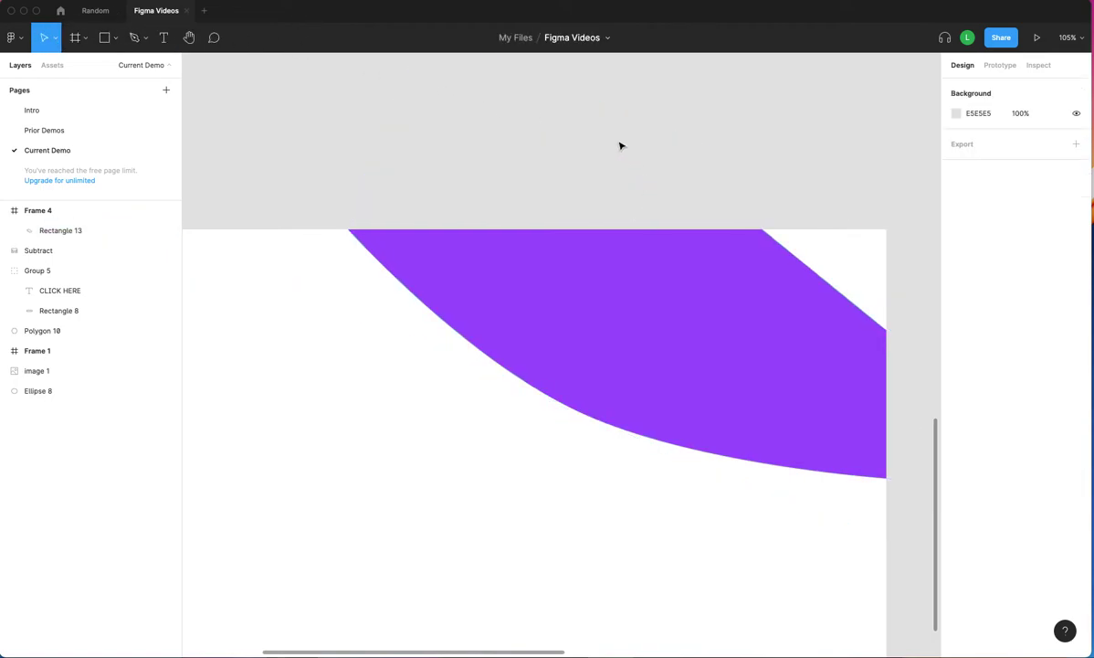
Reshape the outline with its two upper-left points close together above the frame and its upper side point at about X 1371, Y 267.
double_click(693, 319)
left_click(599, 120)
left_click_drag(598, 119, 527, 160)
mouse_move(258, 271)
left_mouse_down()
mouse_move(339, 242)
mouse_move(347, 215)
mouse_move(375, 201)
left_mouse_up()
left_click_drag(530, 165, 485, 187)
left_click(898, 357)
left_click_drag(898, 356, 895, 406)
scroll(913, 381, "down", 2)
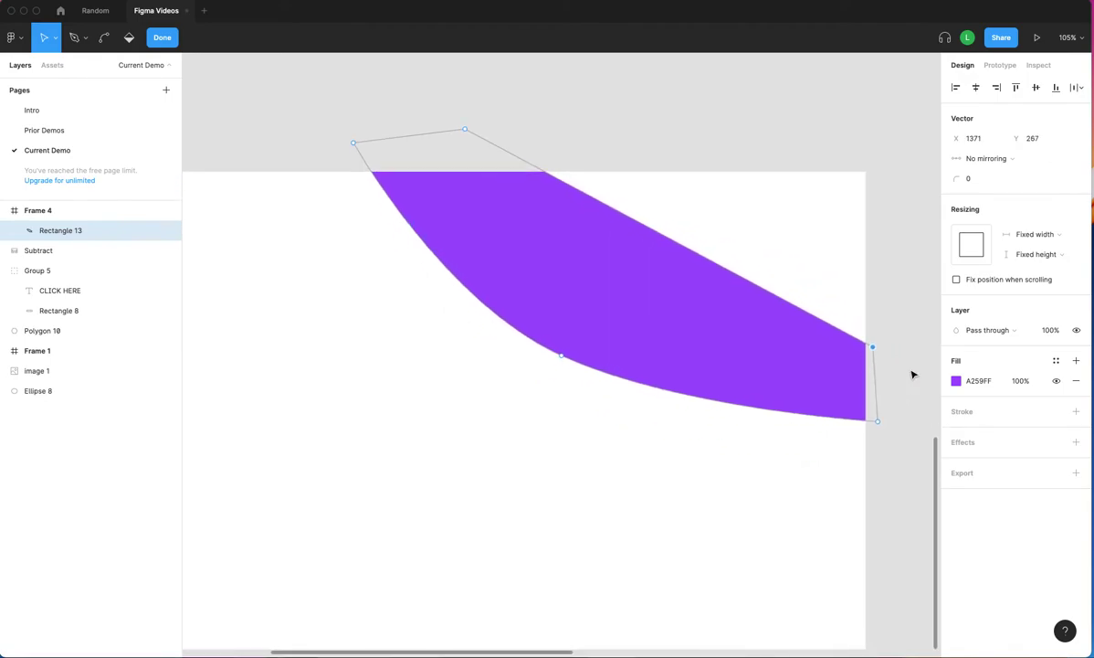
key("Escape")
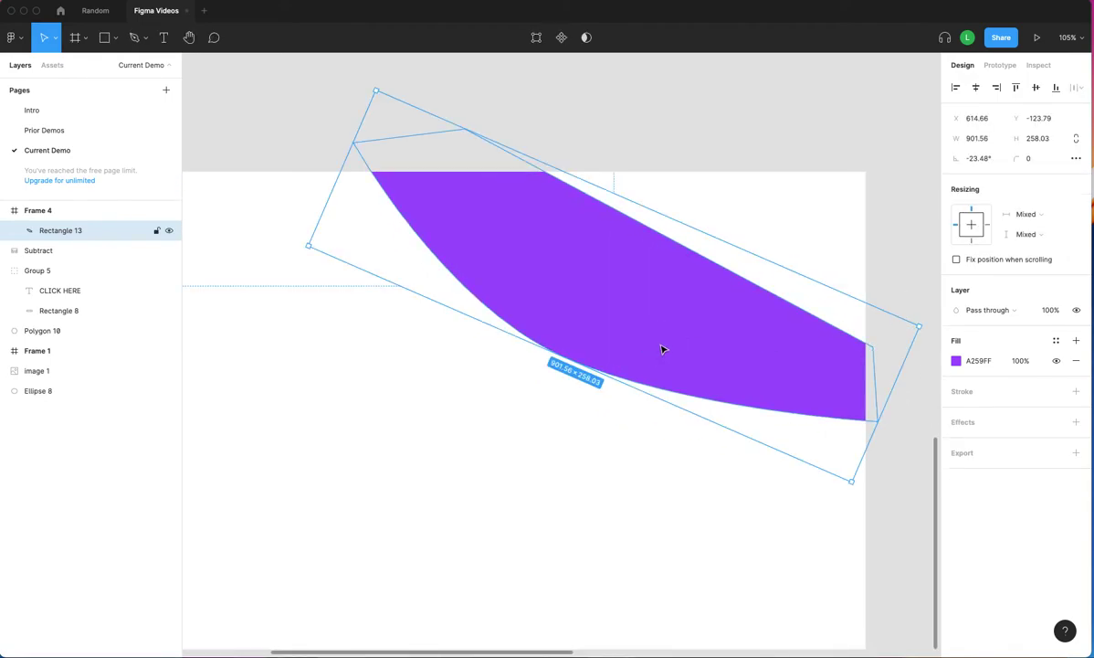
Duplicate the curved shape at about X 680, Y -185, closer to the frame's corner, and fill the copy with muted purple 8B75A8.
left_click_drag(642, 348, 680, 308)
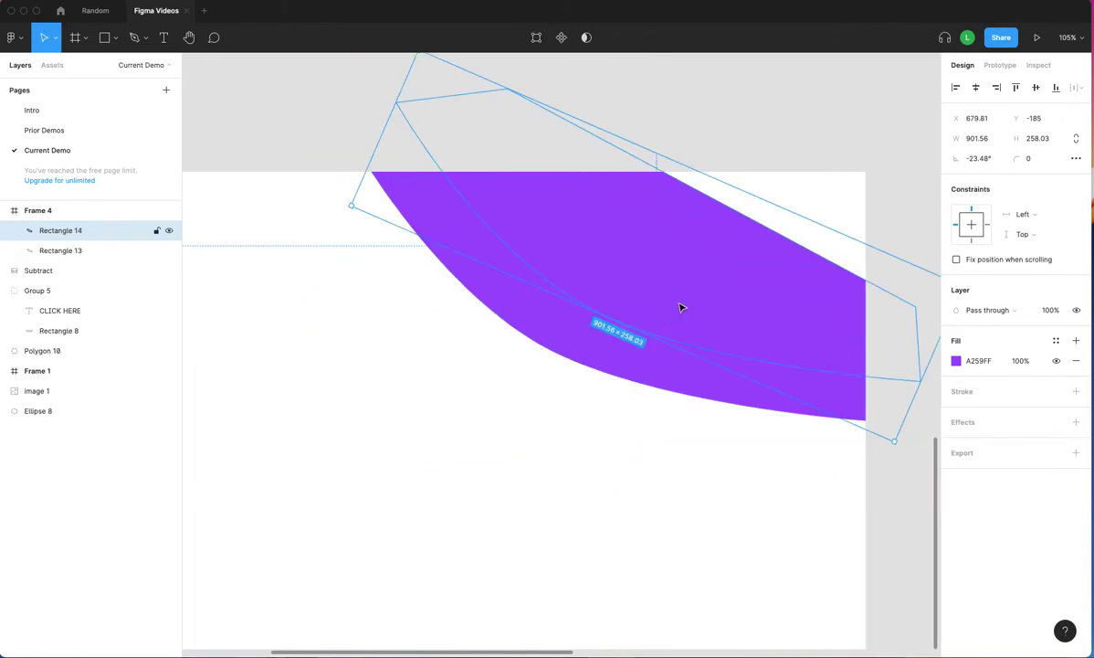
left_click(956, 361)
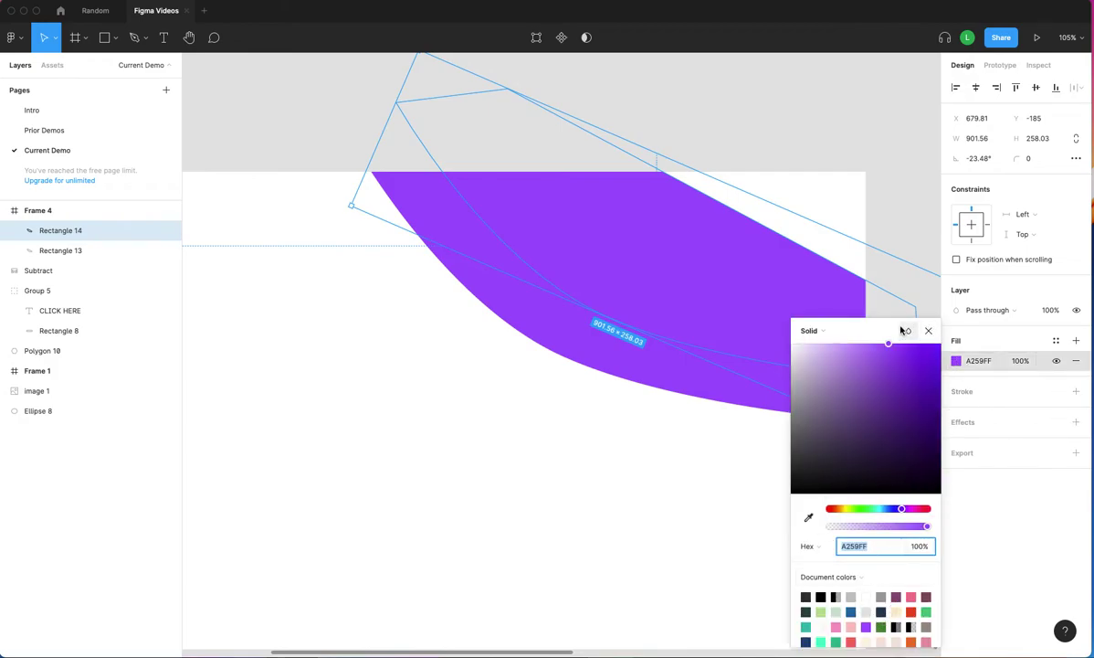
left_click_drag(886, 345, 835, 396)
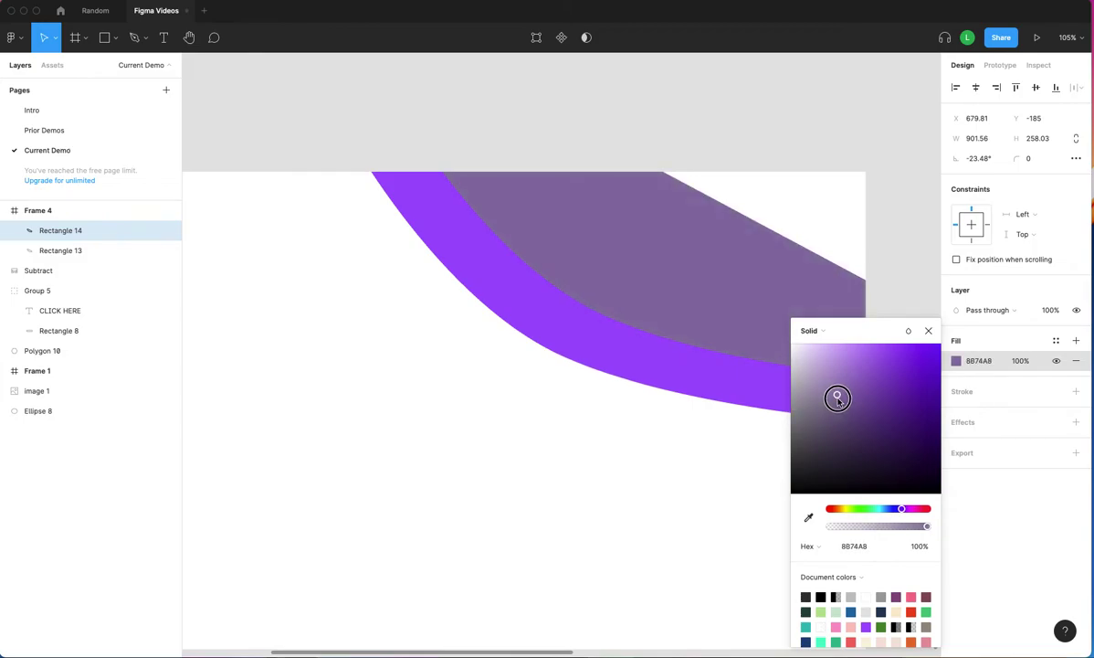
left_click(928, 331)
Duplicate the muted purple shape at about X 761, Y -246 and fill the copy with light blue A1BCFE from the document colors.
left_click_drag(745, 305, 798, 264)
left_click(956, 360)
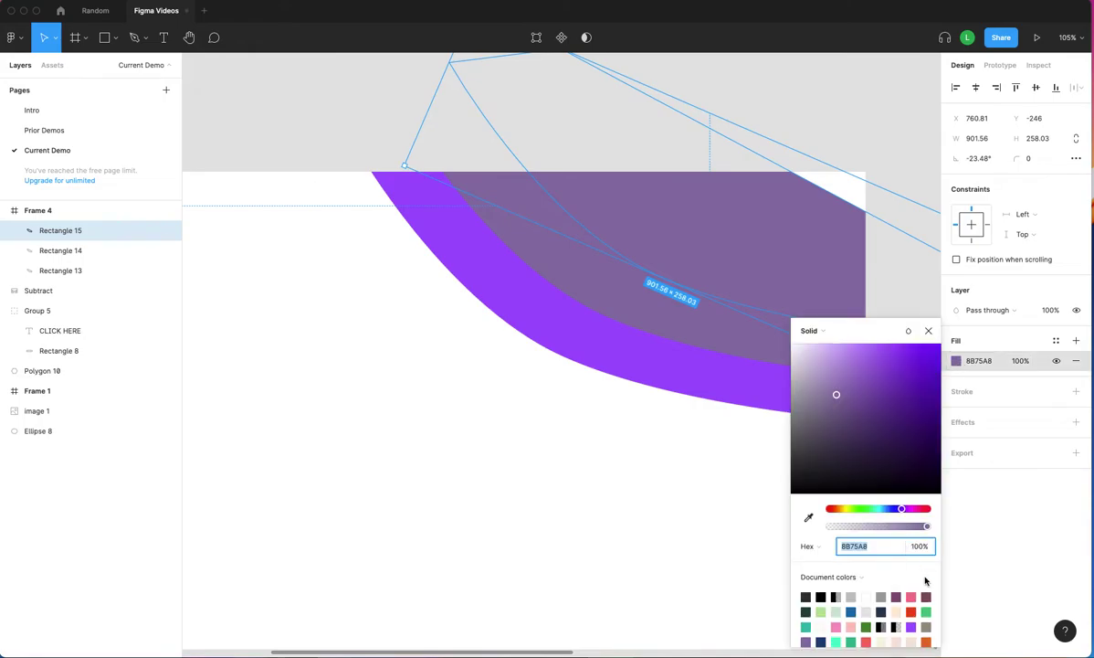
scroll(918, 629, "down", 2)
left_click(882, 621)
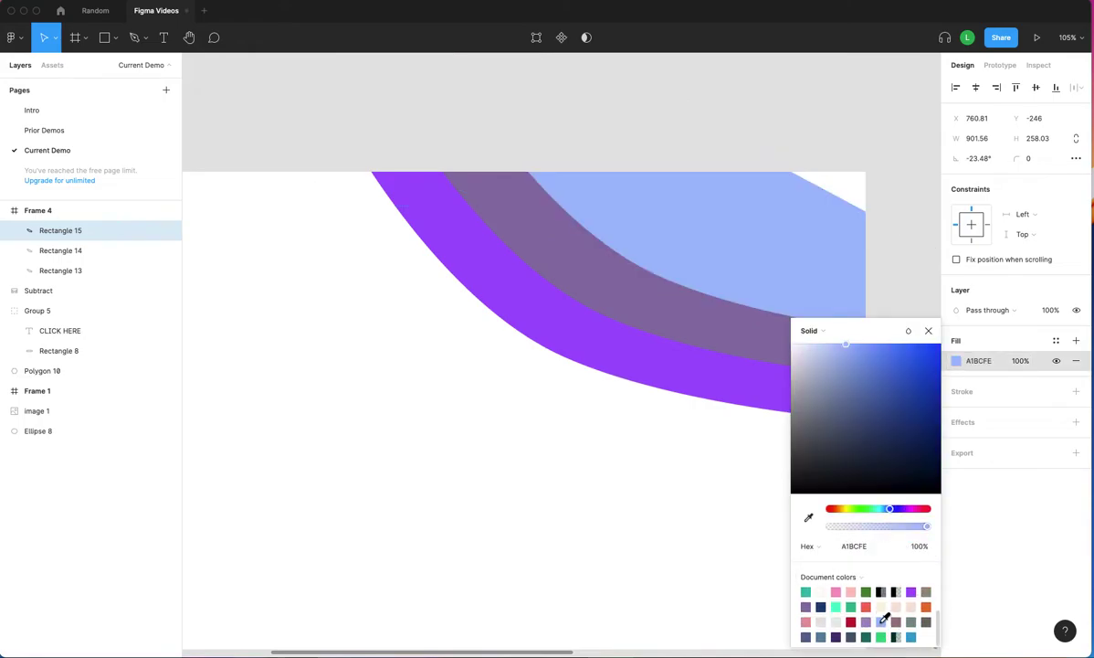
left_click(928, 330)
Stretch the light blue shape to about 343 high so it fills the frame's corner.
left_click_drag(819, 181, 866, 122)
scroll(826, 341, "down", 3)
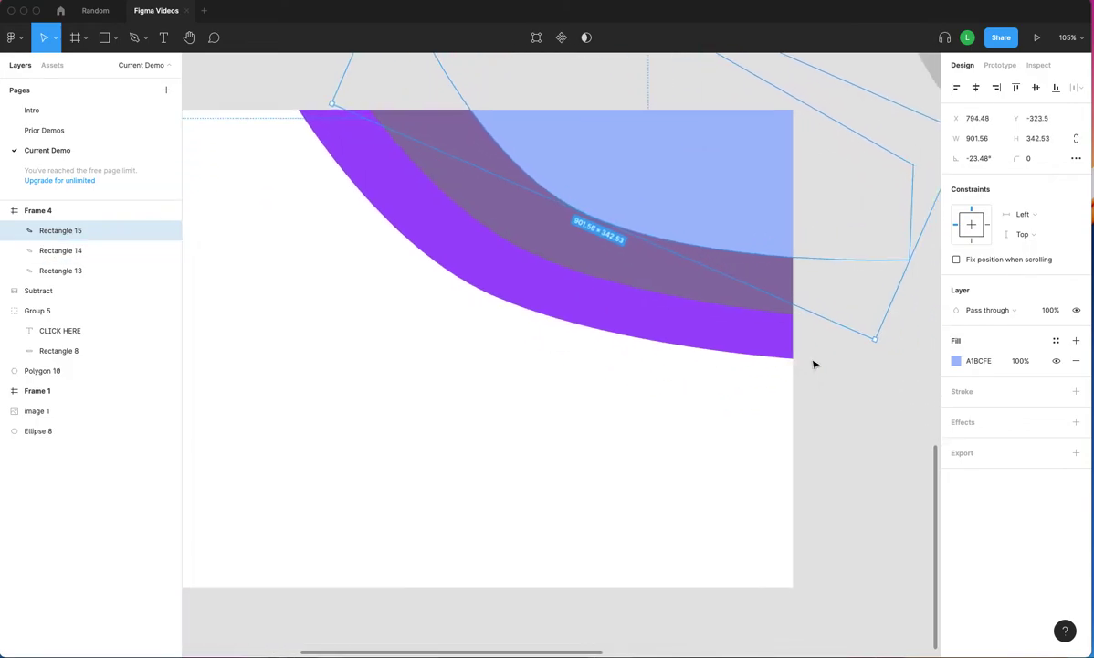
left_click(814, 364)
Add a drop shadow with a blur of 10 to all three curved shapes.
scroll(858, 402, "up", 3)
scroll(858, 403, "left", 2)
left_click(771, 278)
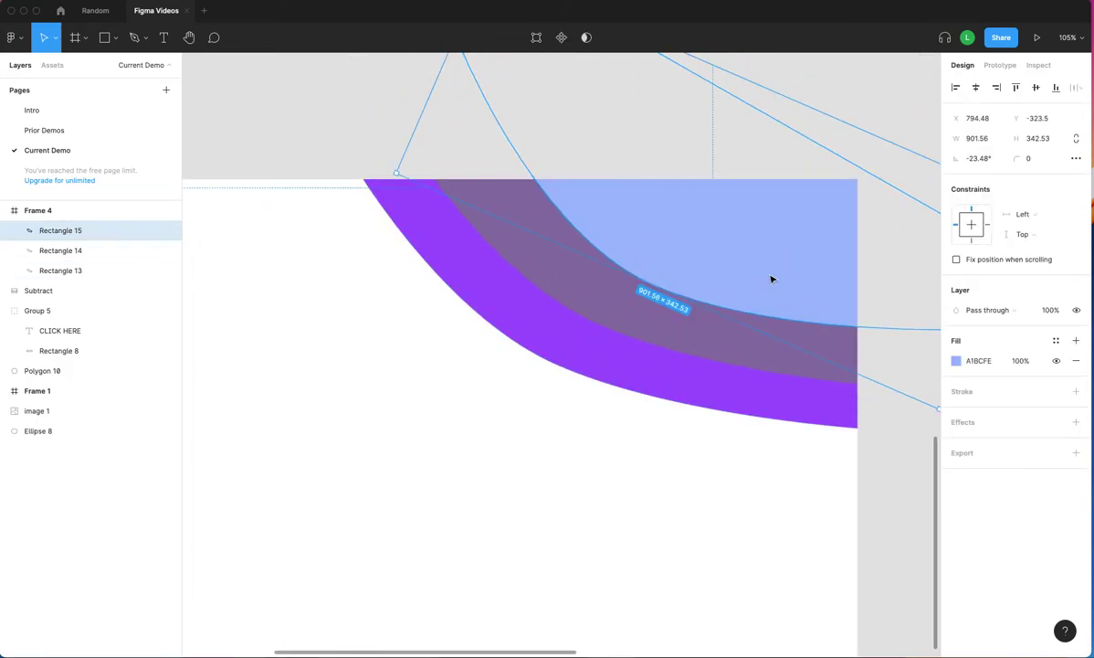
left_click(691, 344, "shift")
left_click(659, 374, "shift")
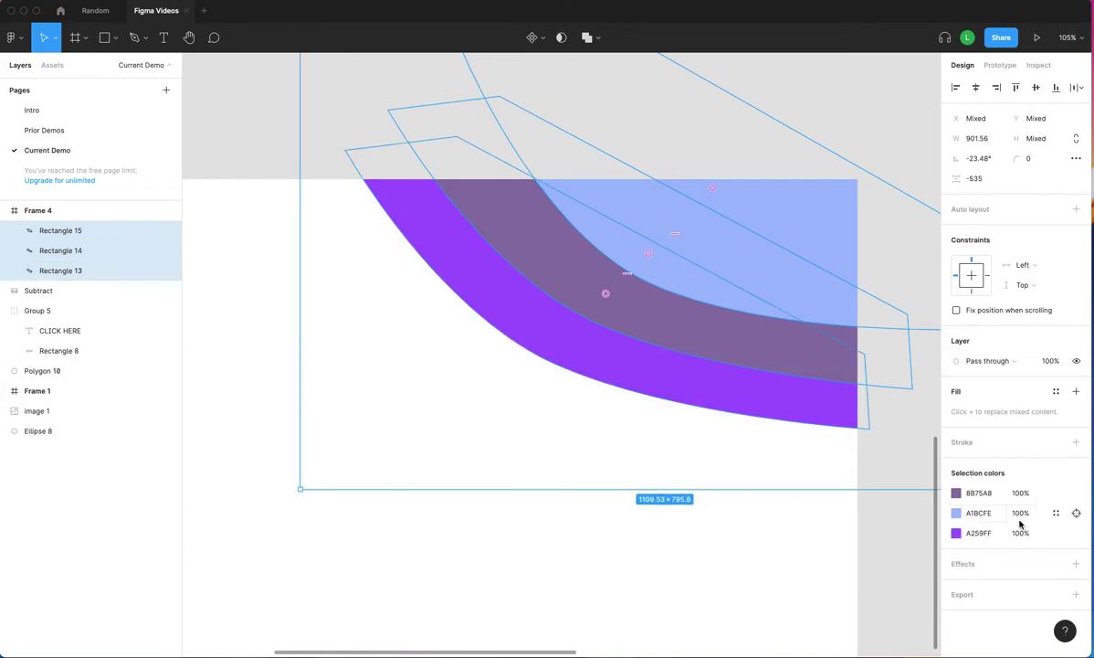
left_click(980, 572)
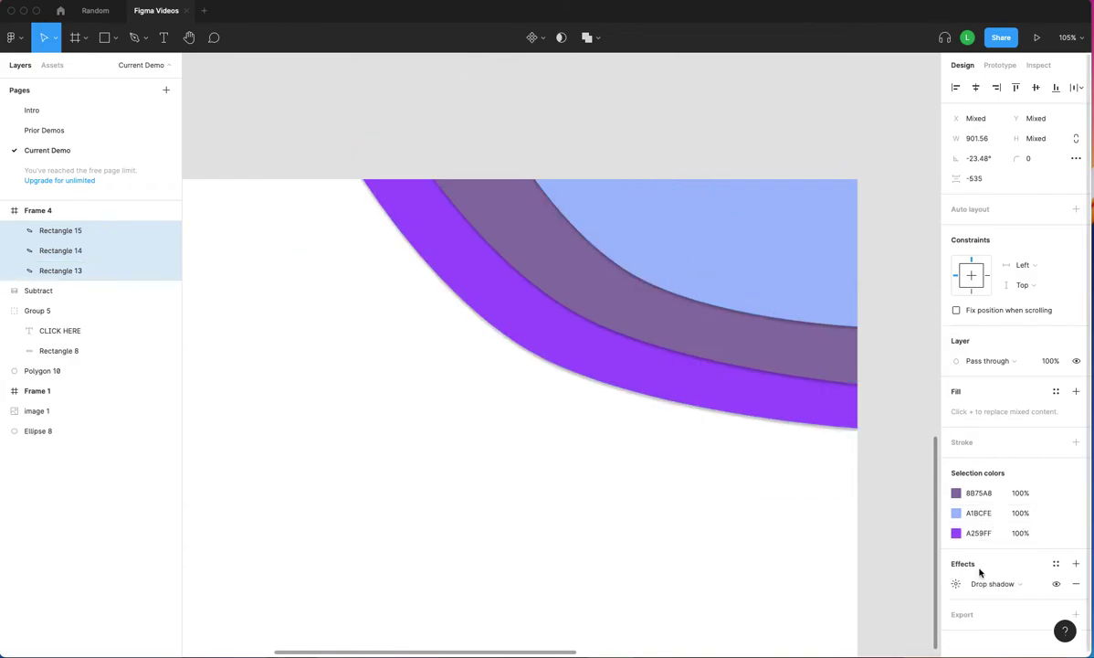
left_click(957, 583)
left_click(898, 594)
type("10")
key("Return")
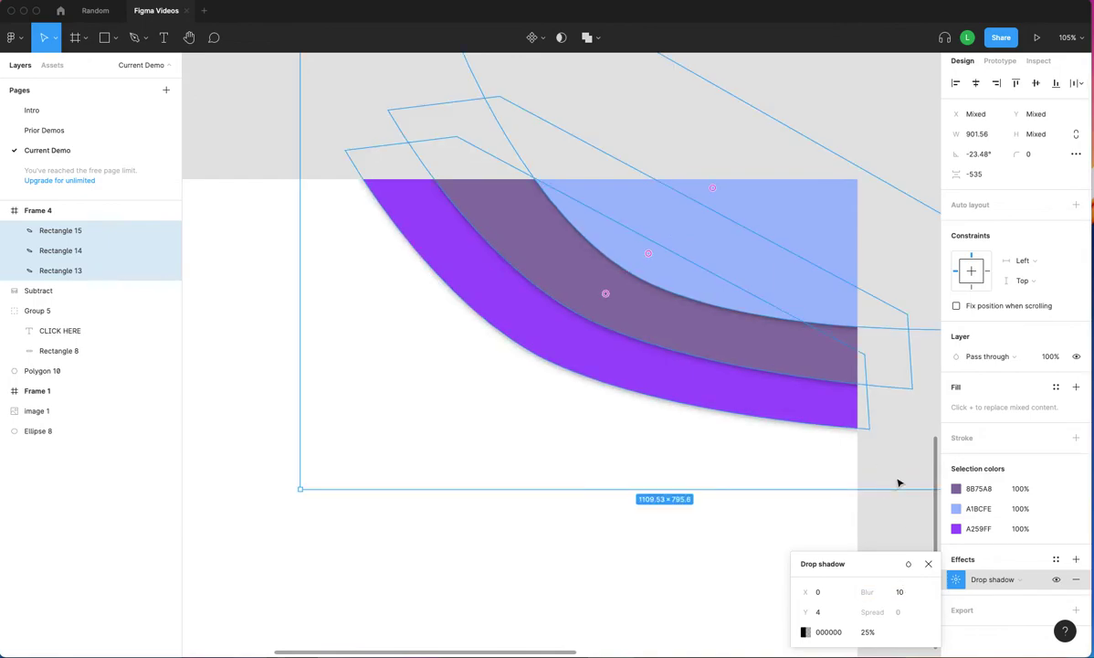
left_click(885, 467)
Move the frame with the curved shapes upward on the canvas to about X -14267, Y 8323, clearing space below it.
scroll(885, 467, "down", 5)
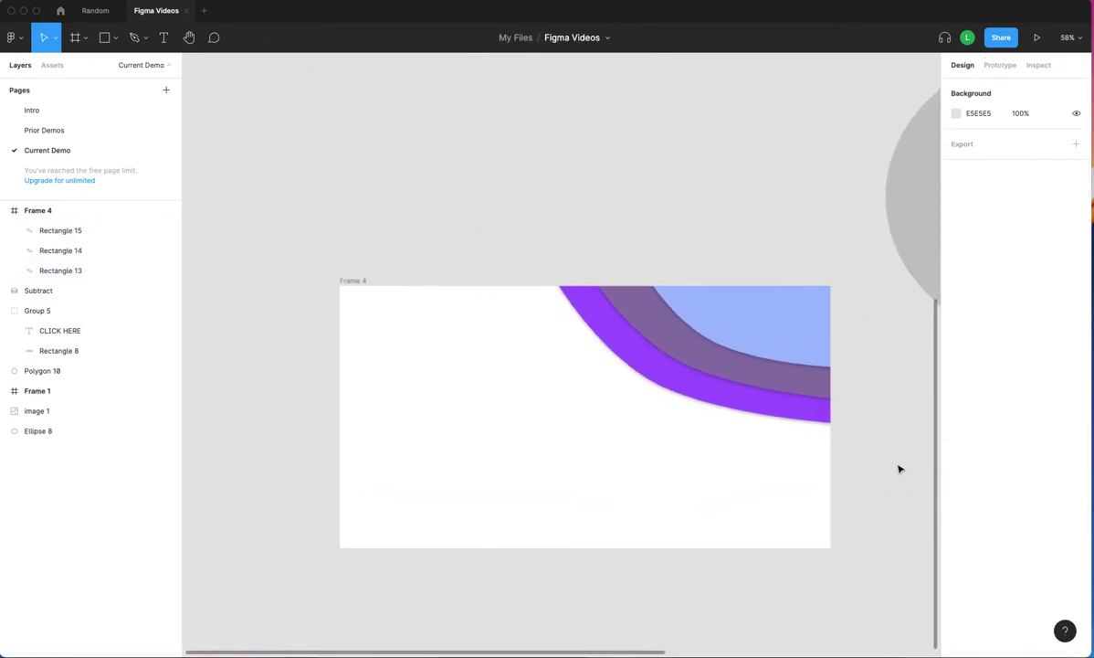
scroll(898, 443, "down", 2)
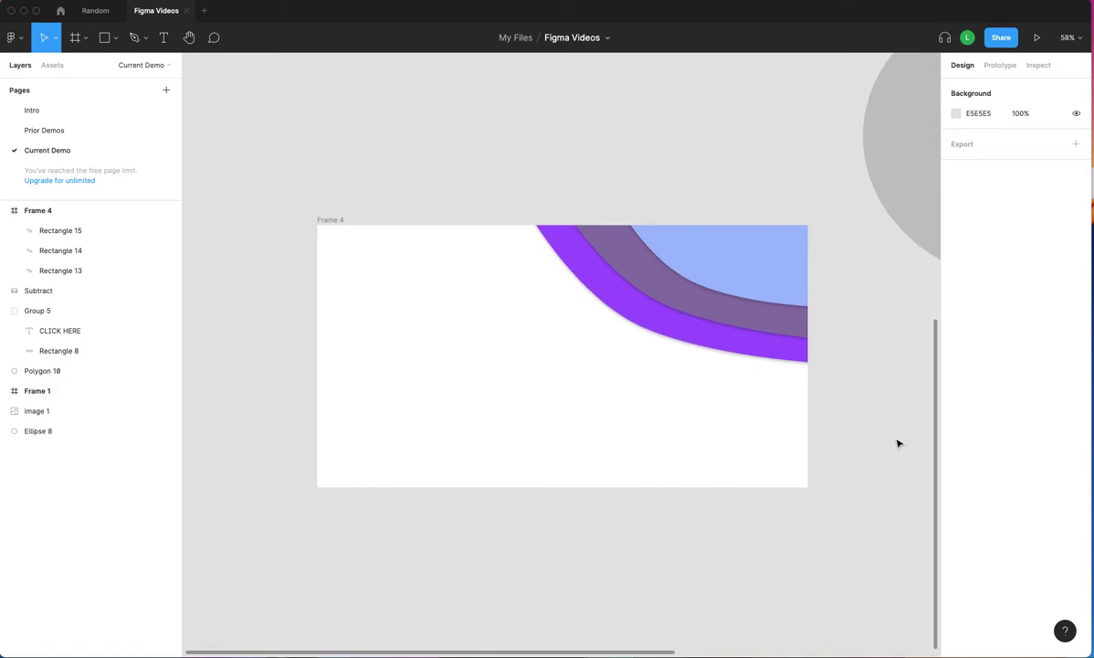
left_click(316, 221)
scroll(349, 90, "down", 3)
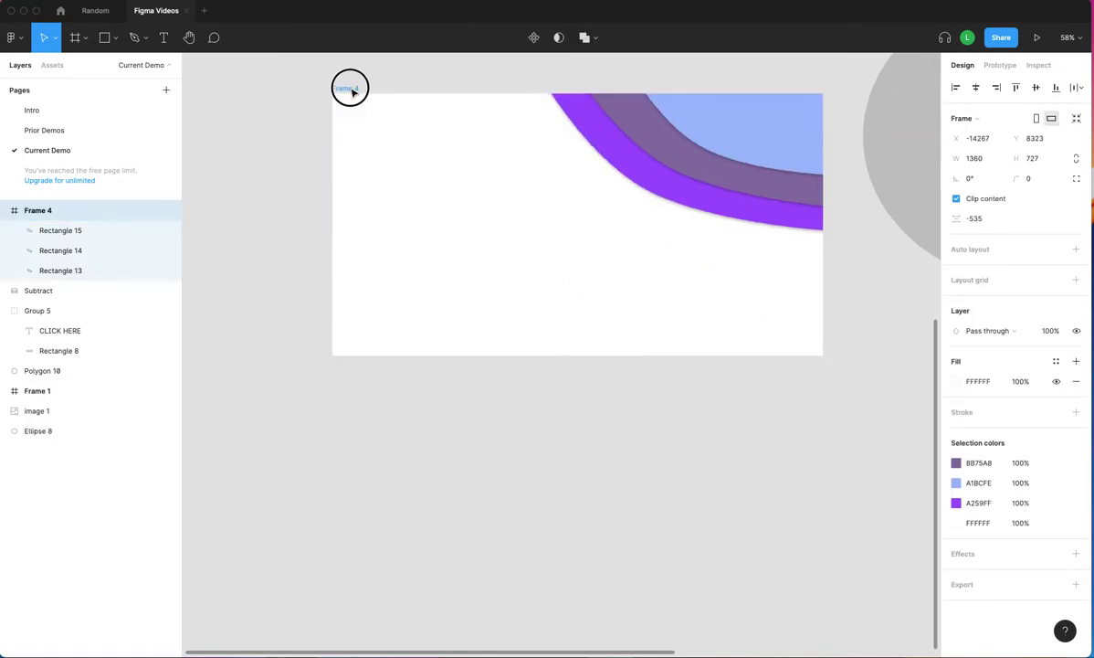
scroll(572, 417, "down", 2)
scroll(570, 417, "down", 2)
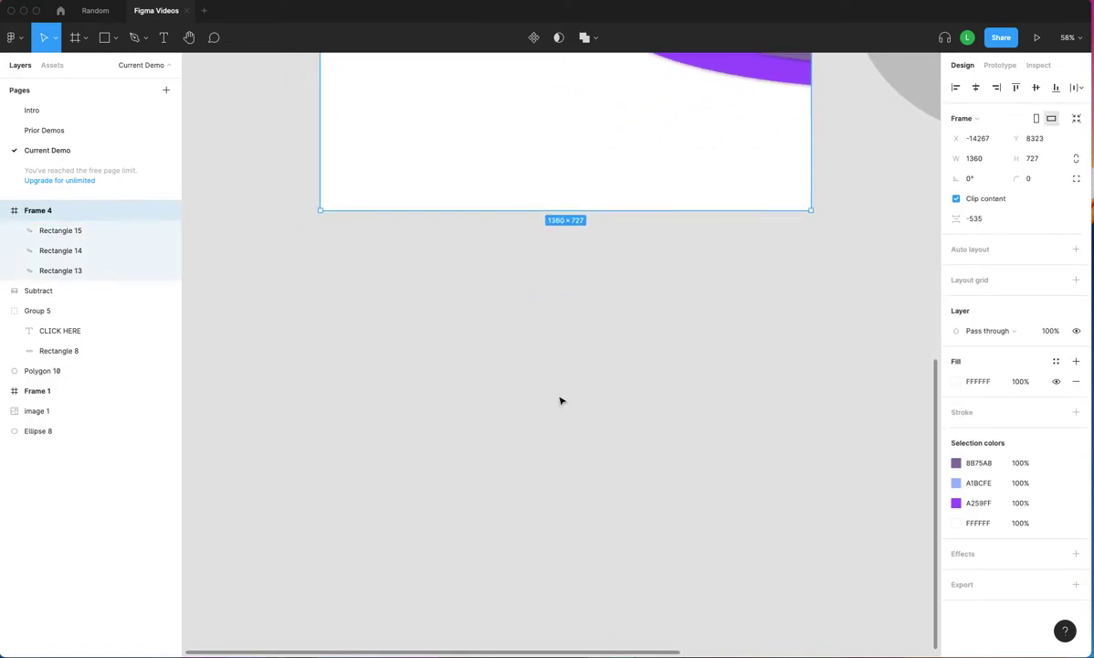
Draw a horizontal line about 988 px long below the white frame and move it slightly down.
left_click(115, 42)
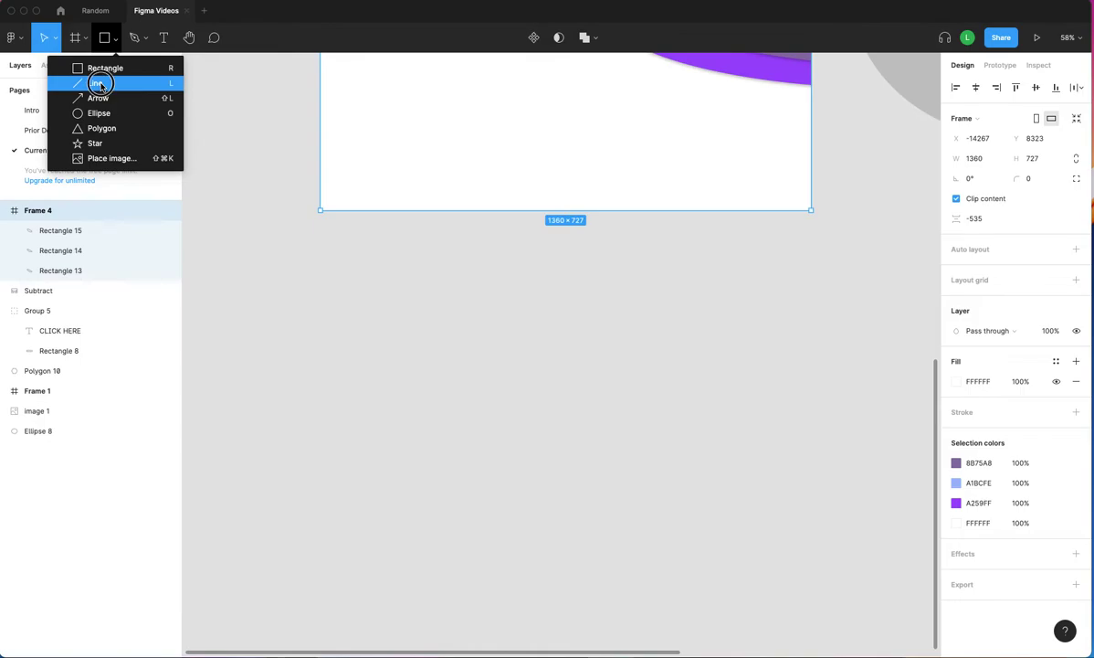
left_click(102, 82)
scroll(383, 336, "right", 1)
scroll(365, 336, "left", 1)
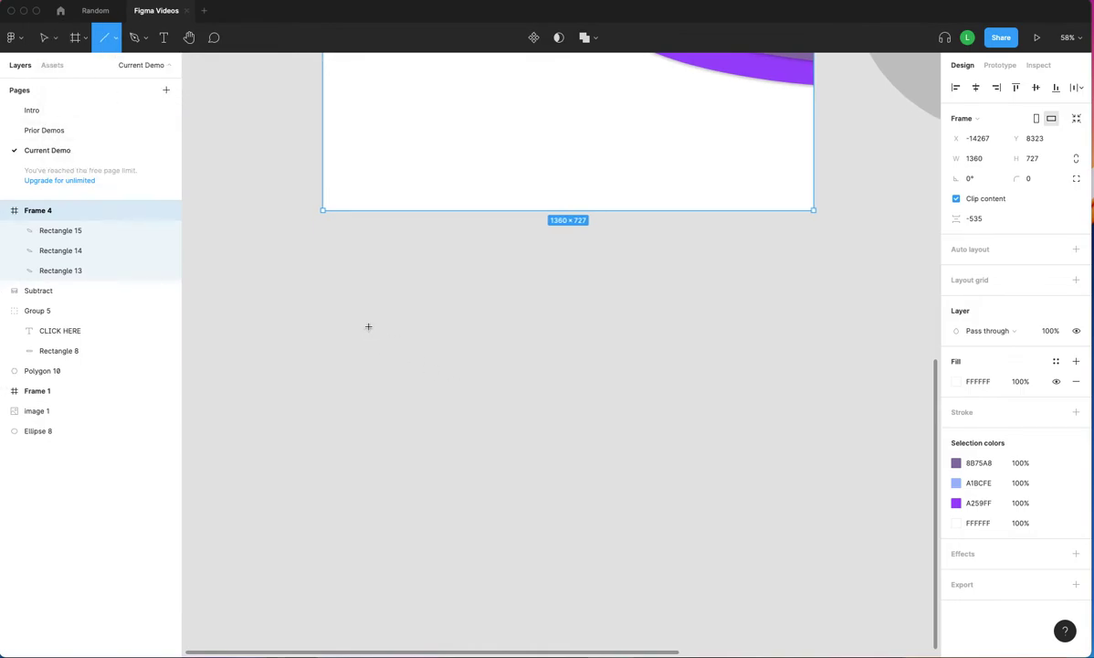
mouse_move(365, 340)
left_mouse_down()
mouse_move(855, 337)
mouse_move(502, 350)
left_mouse_up()
mouse_move(454, 380)
left_mouse_down()
mouse_move(803, 366)
mouse_move(721, 330)
left_mouse_up()
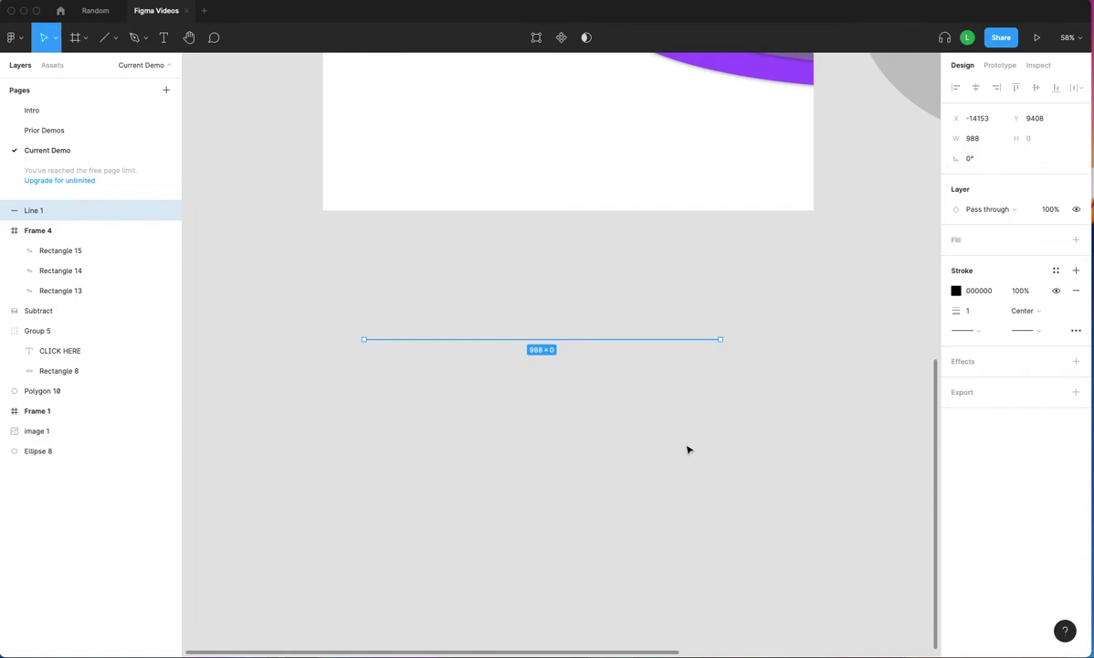
left_click_drag(631, 344, 648, 381)
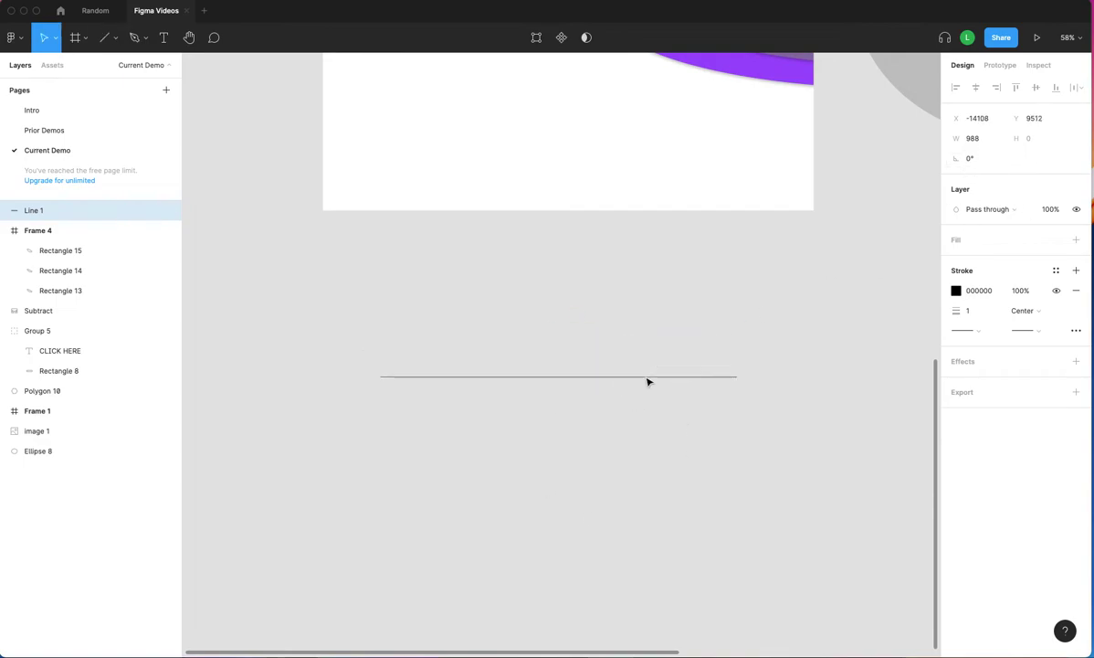
scroll(667, 384, "down", 2)
scroll(668, 383, "up", 5)
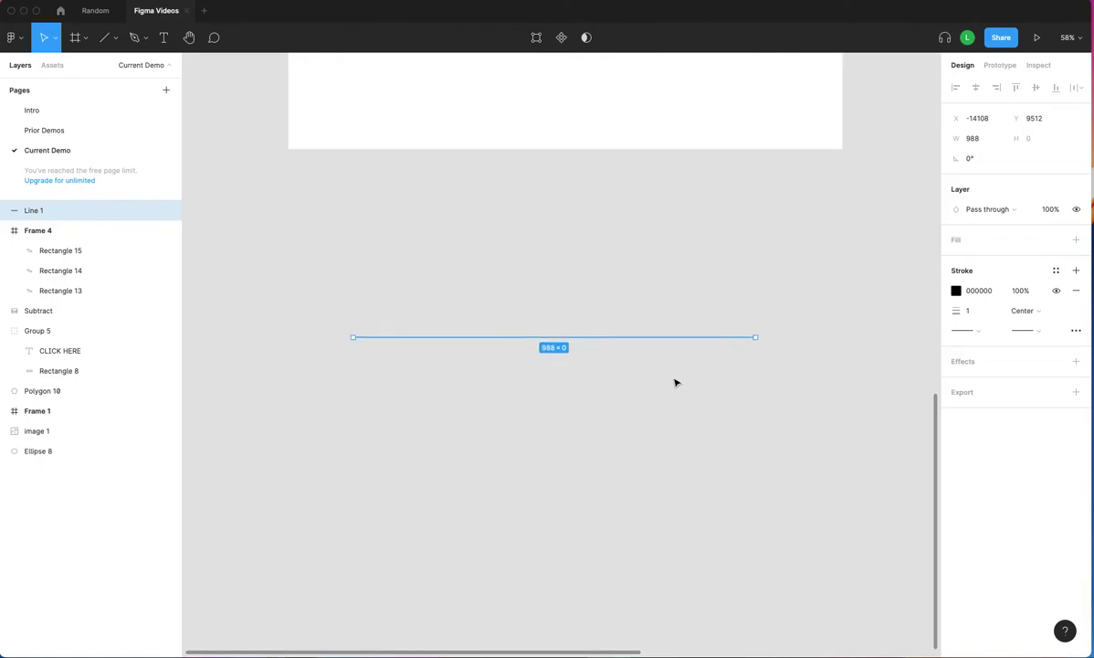
Try a stroke thickness of 6 on the line, then set it to 10.
scroll(873, 355, "down", 2)
left_click(970, 312)
type("6")
key("Return")
left_click(970, 312)
type("10")
key("Return")
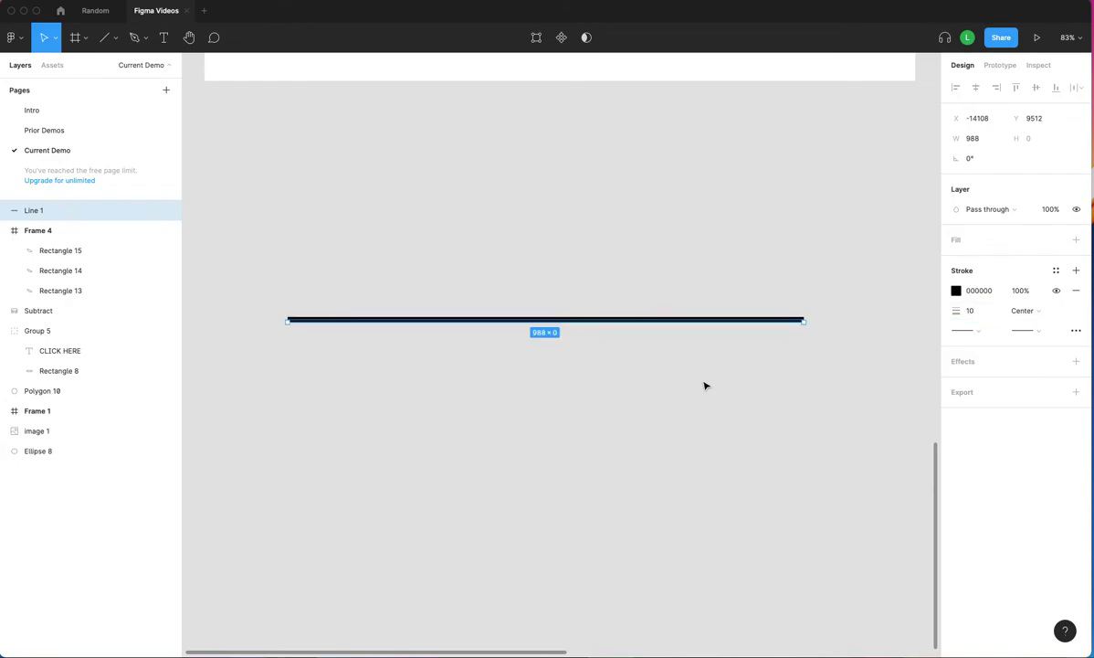
Shorten the line to about 274 px wide.
left_click(706, 366)
left_click(791, 319)
left_click_drag(804, 320, 549, 320)
scroll(403, 470, "left", 5)
scroll(725, 432, "right", 1)
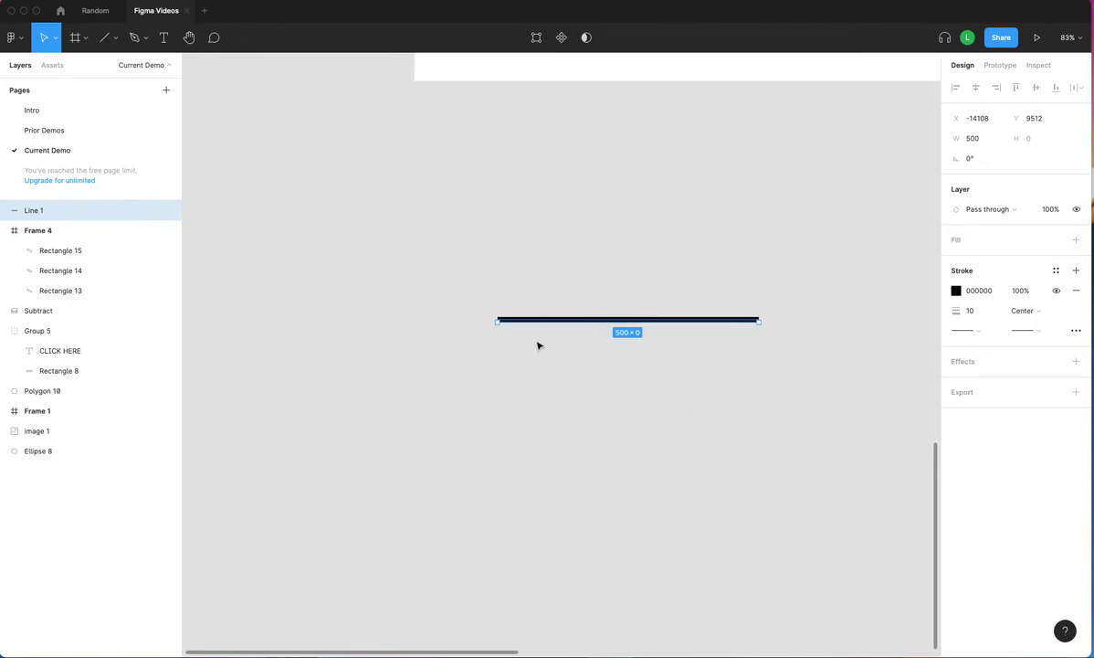
scroll(720, 344, "up", 10)
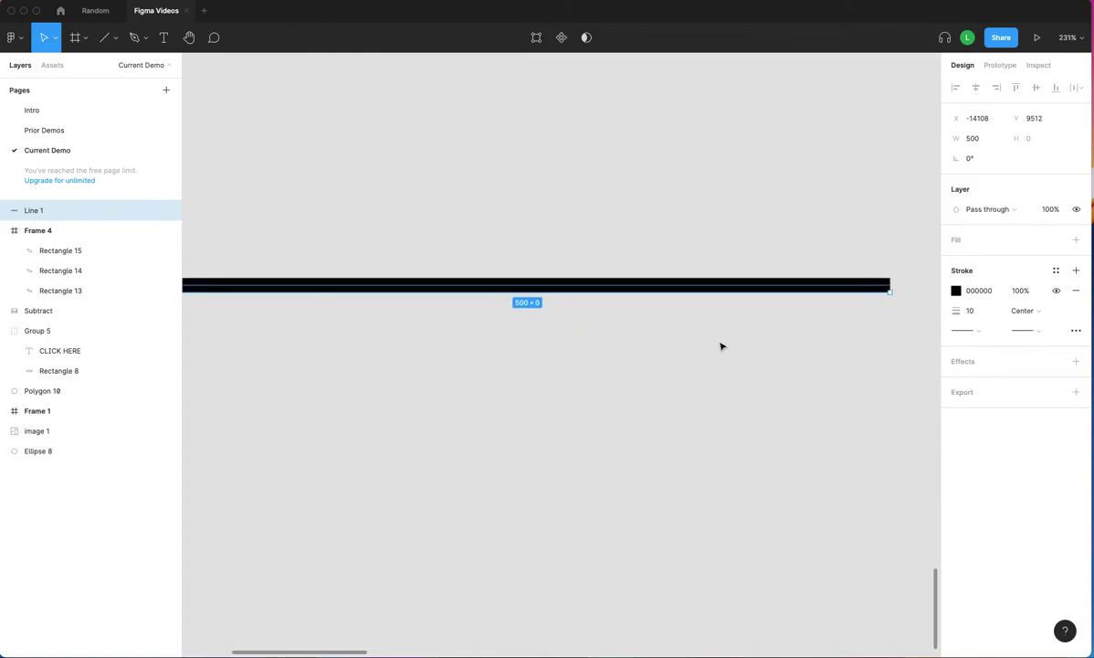
left_click_drag(932, 315, 743, 305)
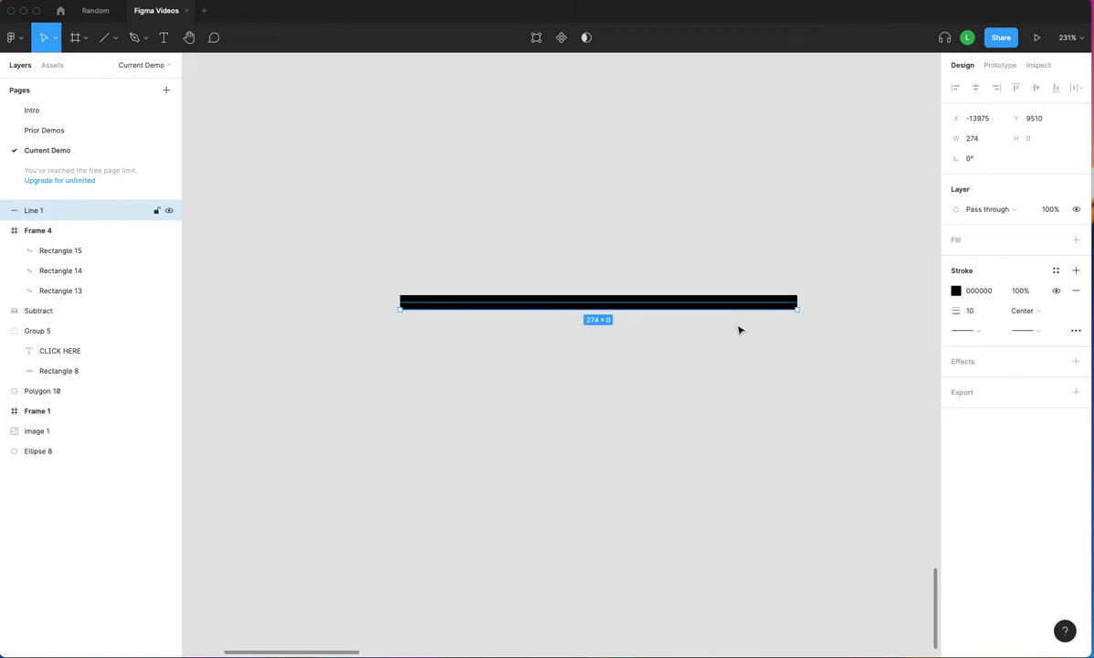
Set the line's stroke thickness to 5.
scroll(739, 330, "up", 5)
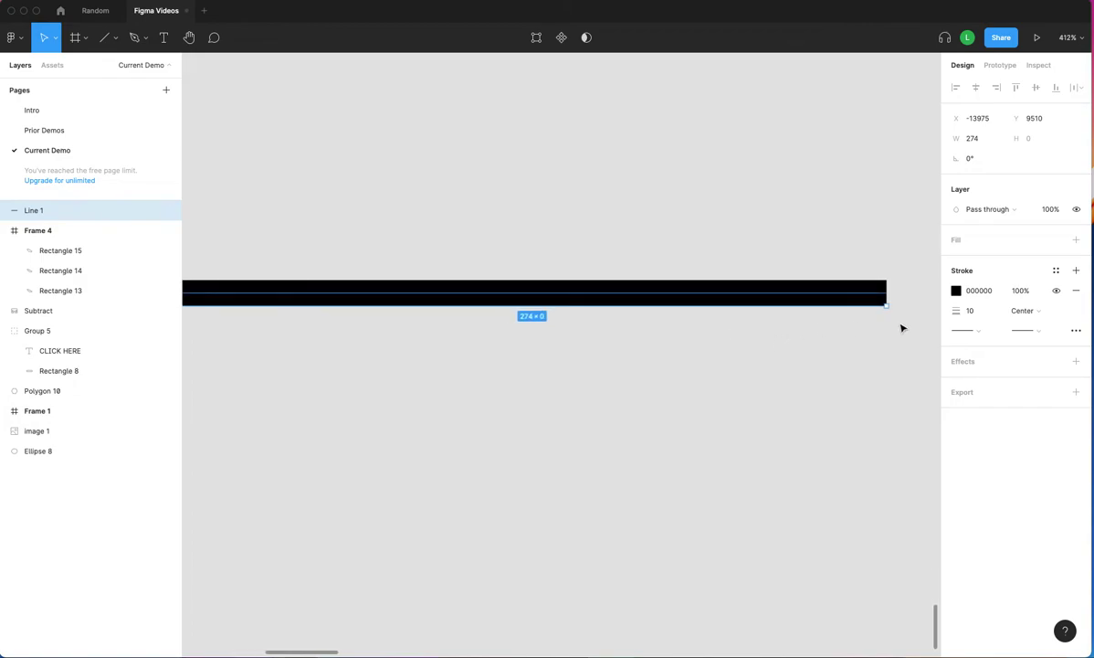
scroll(891, 326, "up", 5)
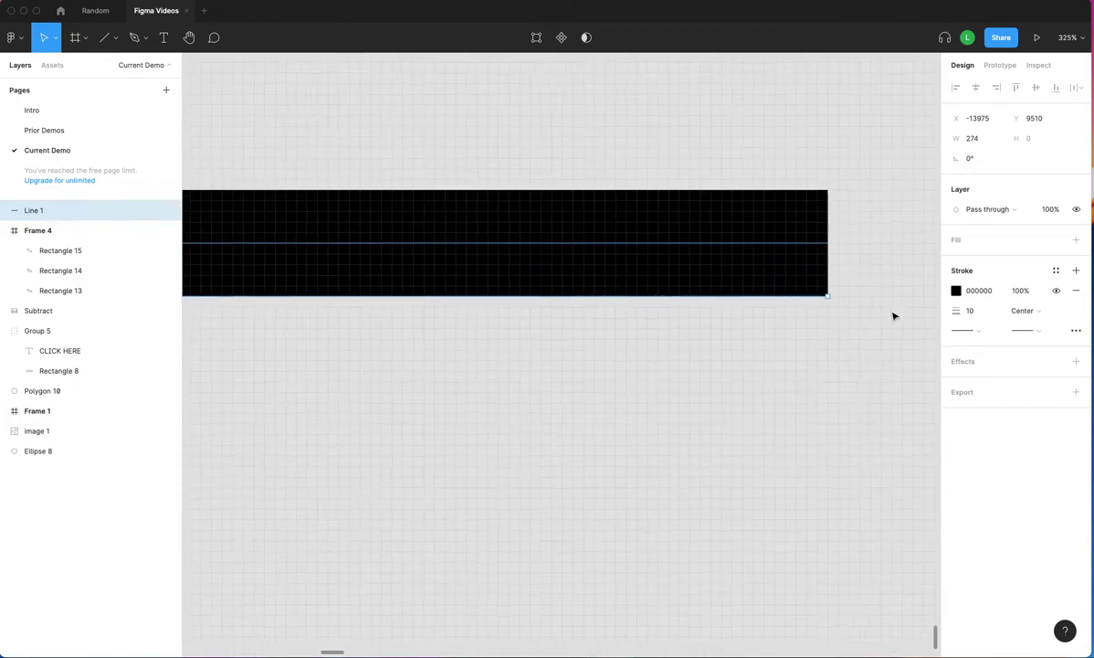
scroll(891, 323, "up", 2)
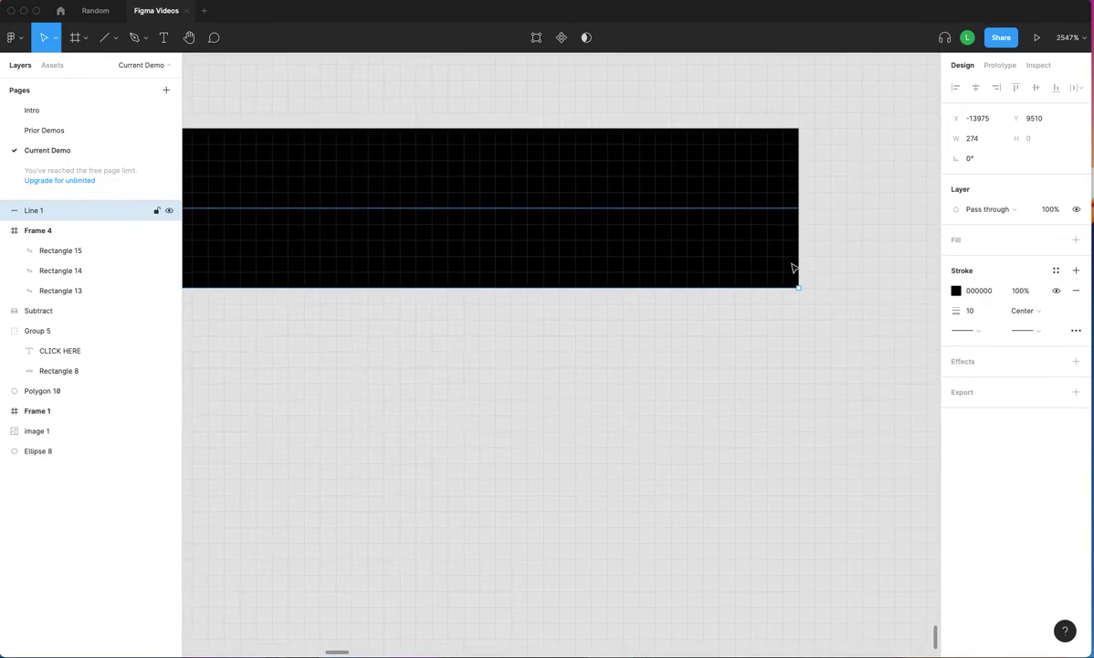
left_click(976, 316)
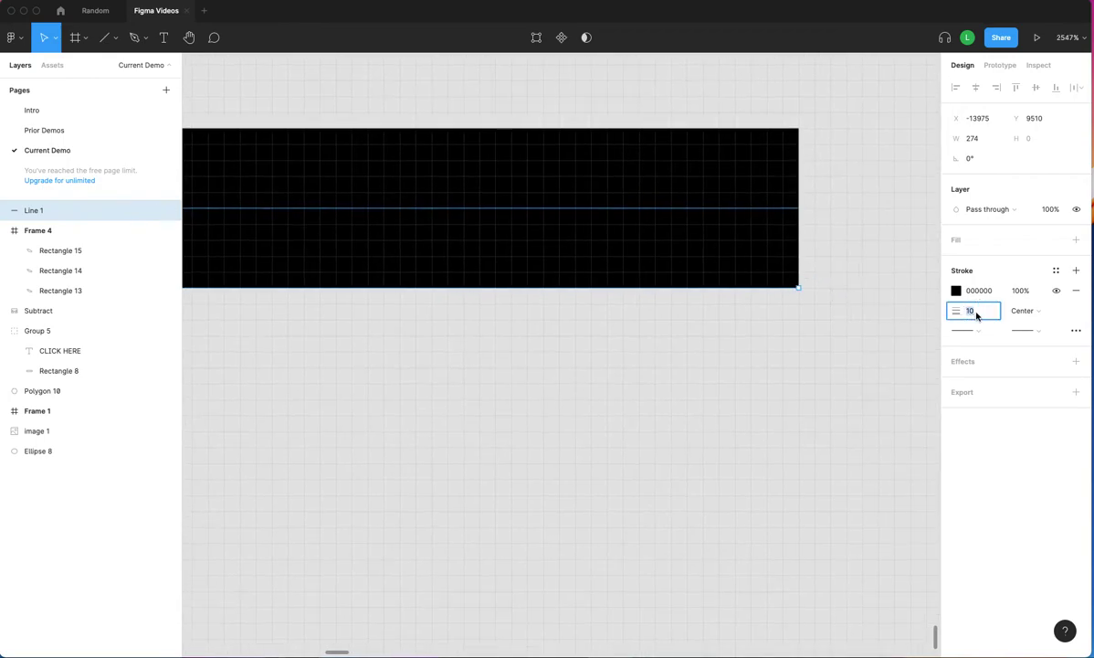
type("5")
key("Return")
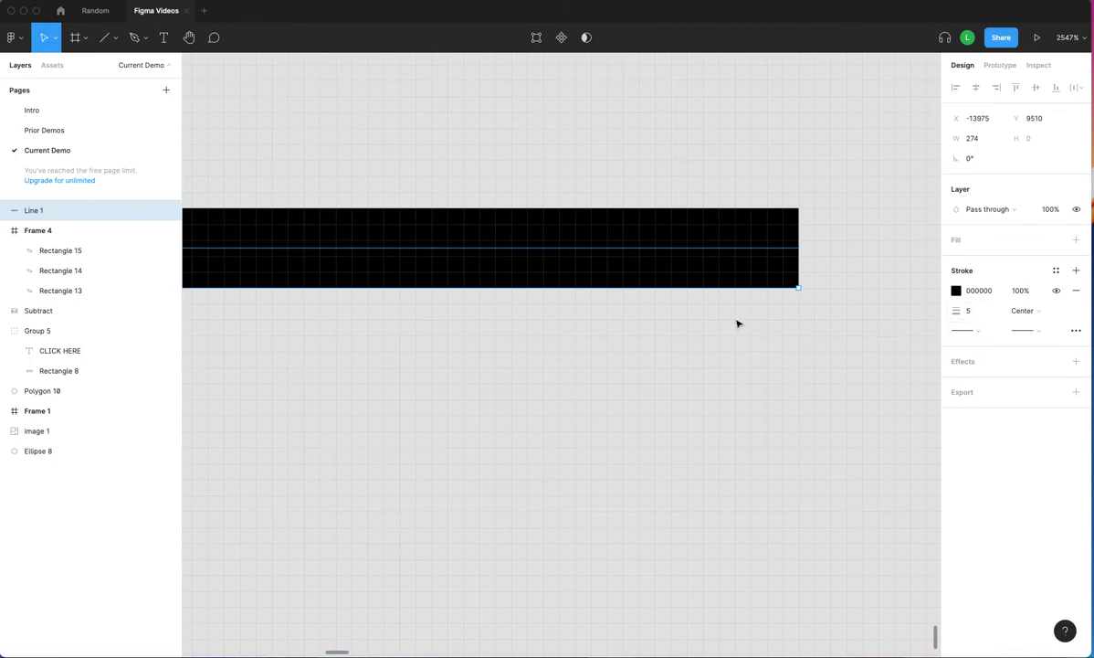
Look over the available cap styles for the line's start point without changing the current one.
scroll(740, 370, "down", 5)
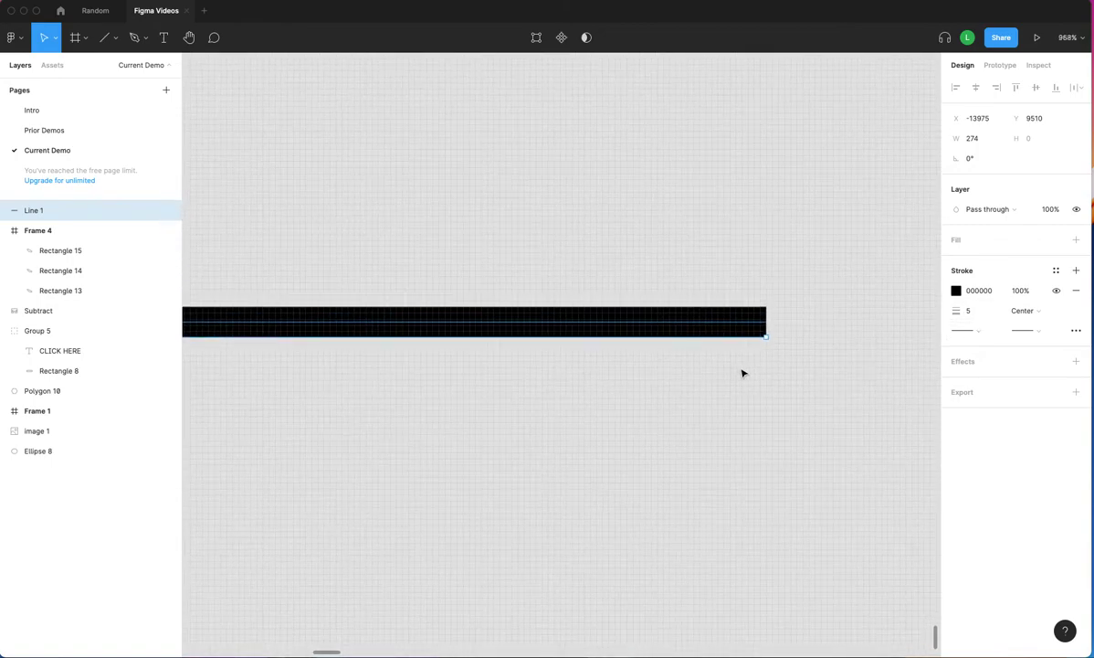
scroll(743, 373, "left", 3)
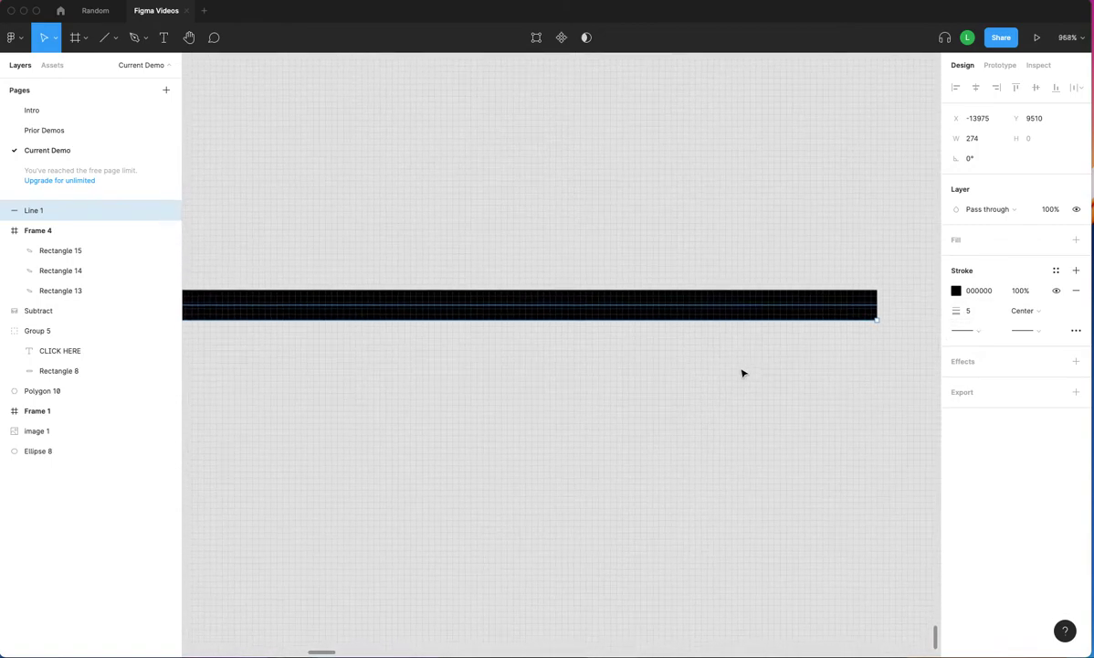
left_click(978, 331)
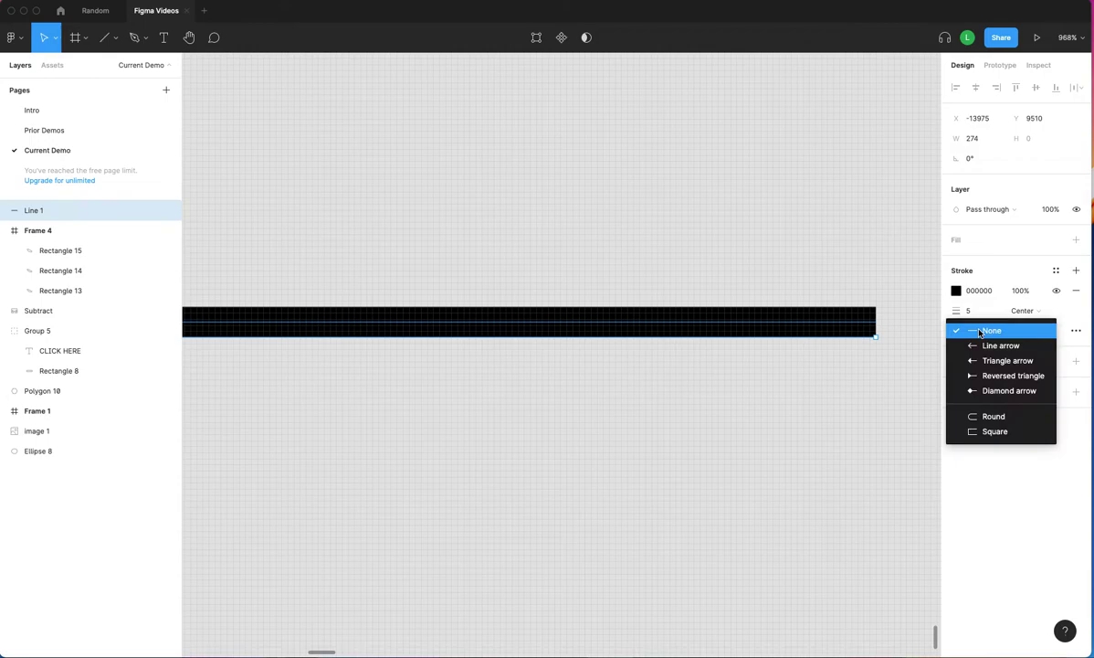
left_click(904, 346)
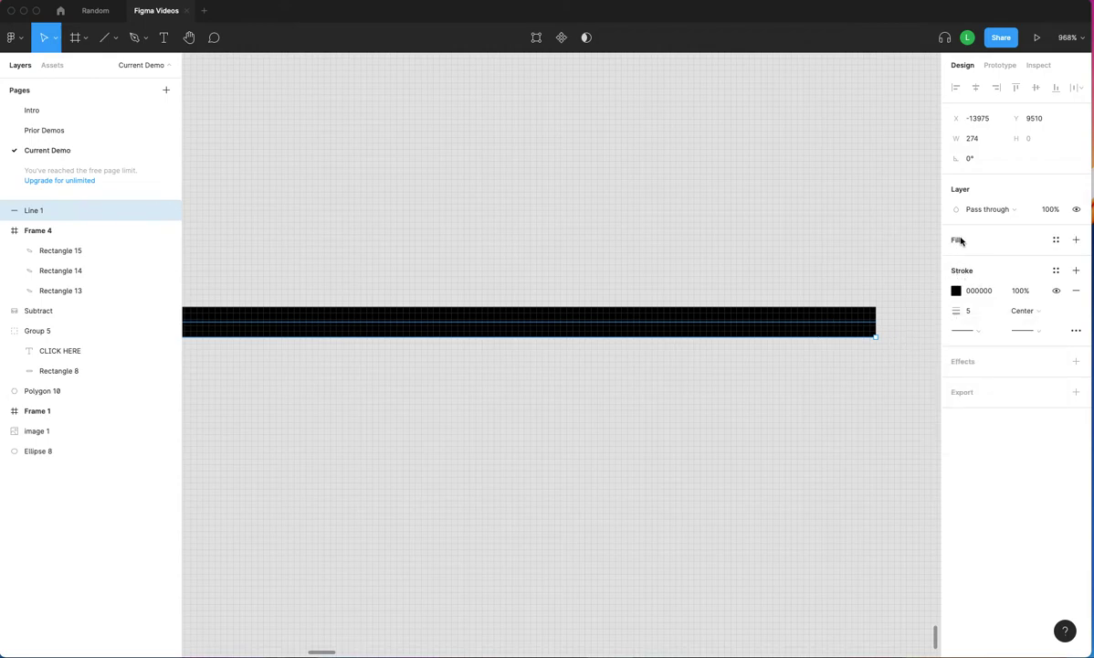
Try adding a fill to the line and remove it, moving the line slightly upward.
left_click_drag(824, 306, 840, 281)
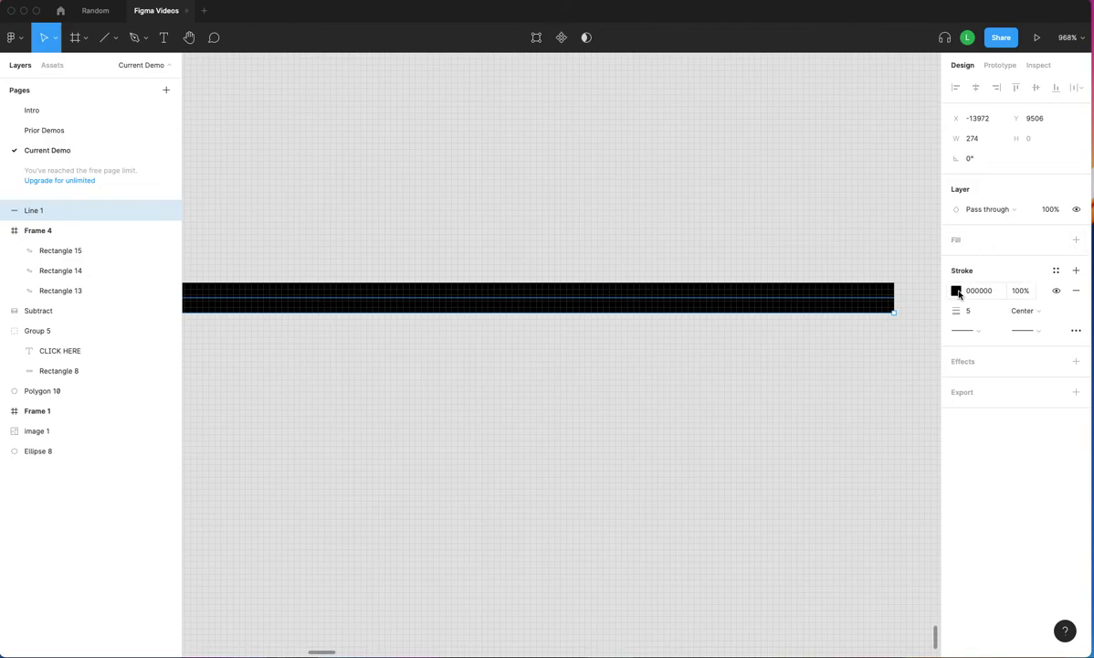
left_click(1077, 240)
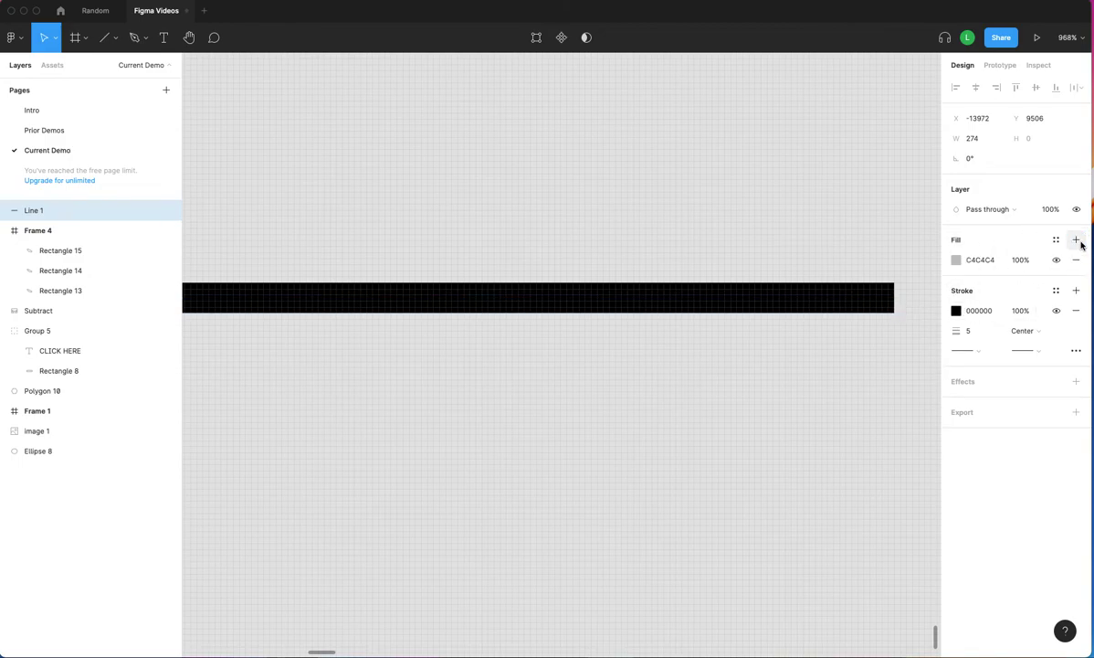
left_click(1076, 259)
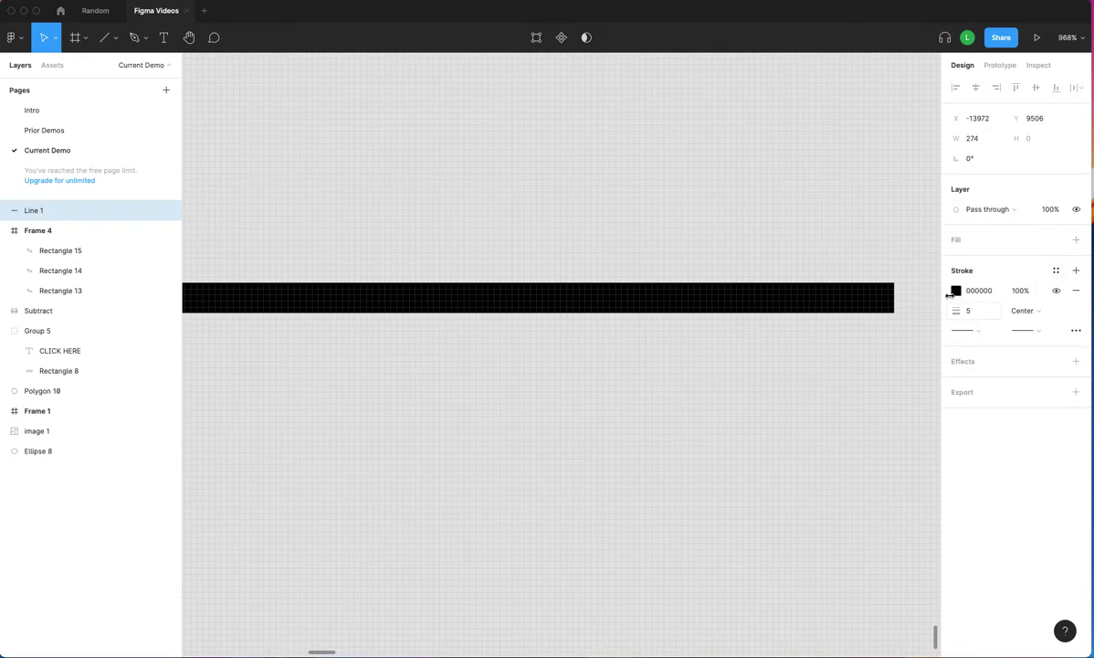
left_click_drag(845, 305, 831, 291)
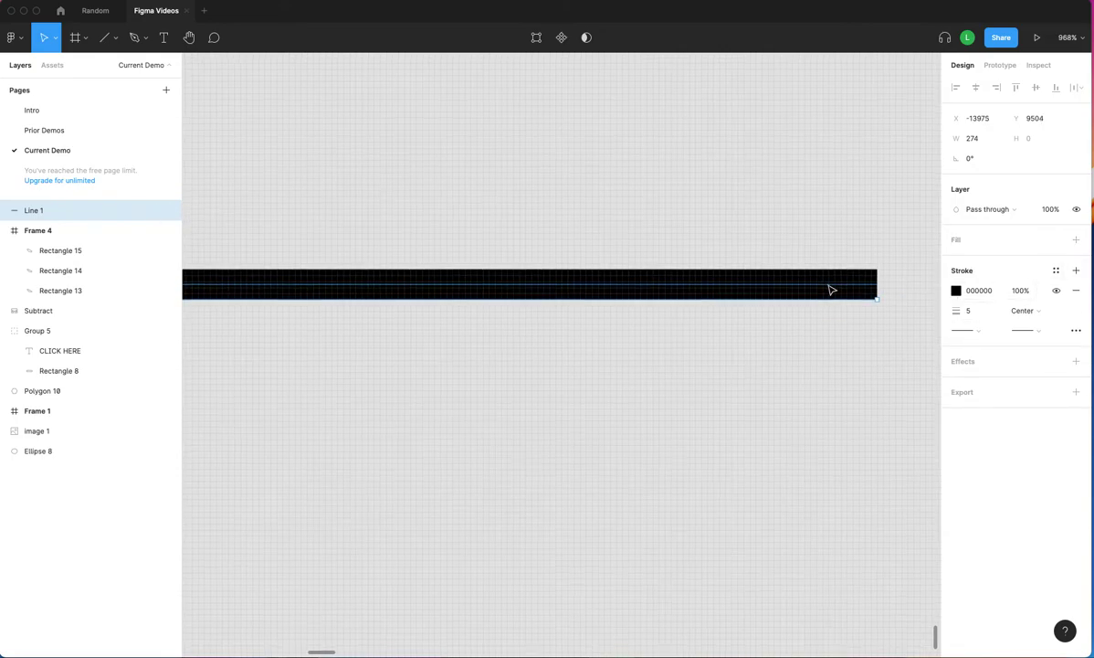
Close the start point cap options unchanged and shorten the line to about 149 px wide.
left_click(978, 334)
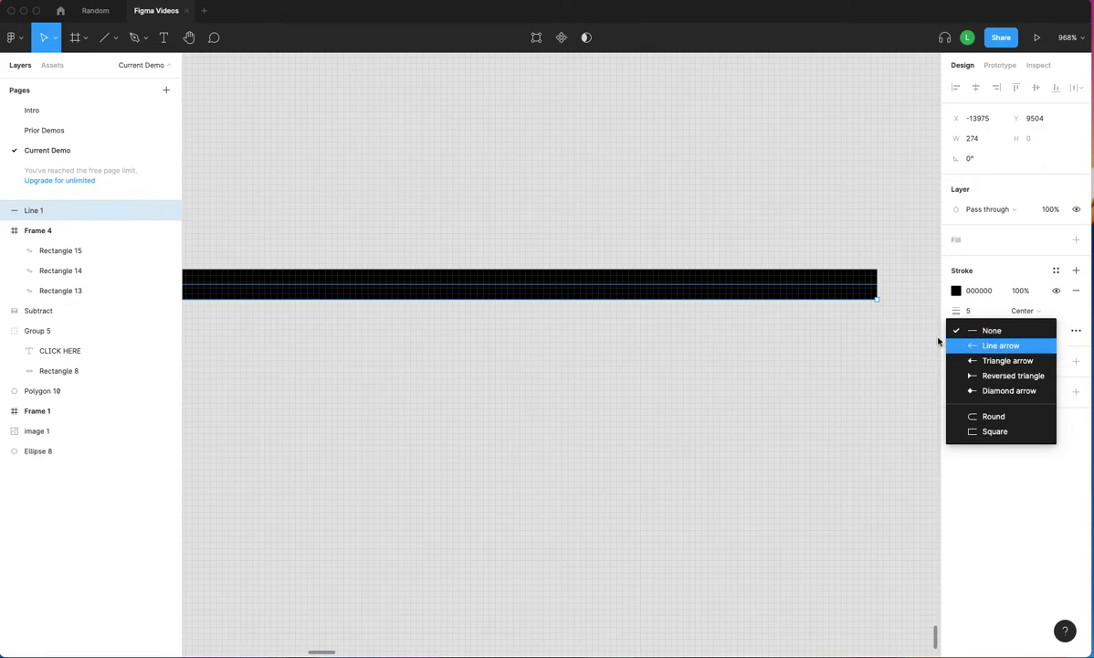
left_click(877, 295)
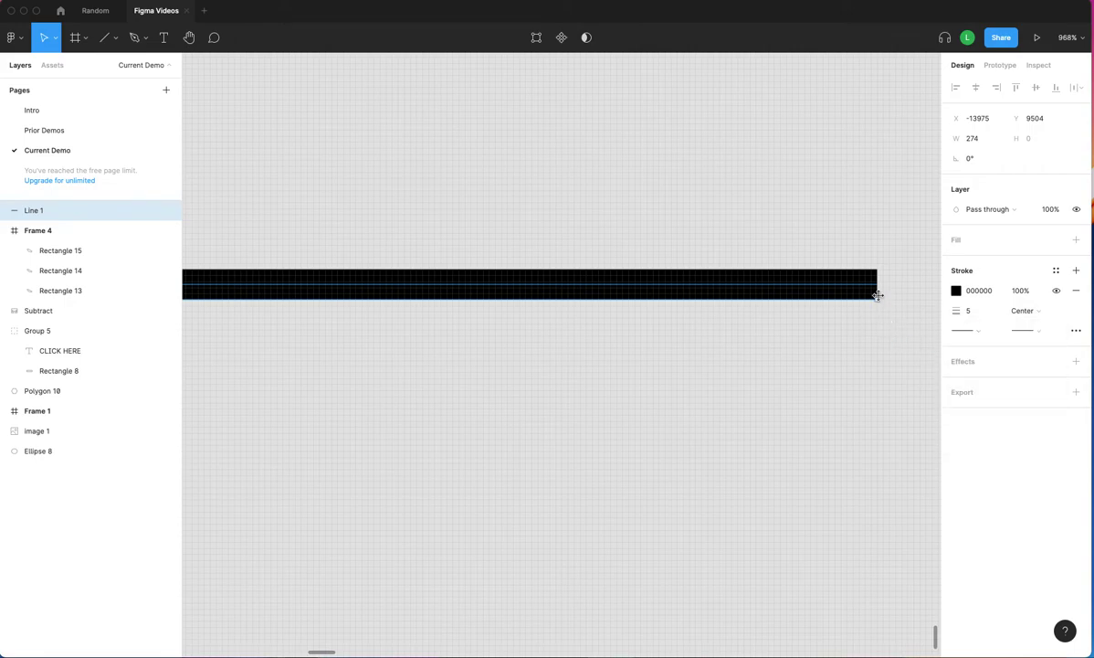
left_click_drag(877, 299, 850, 299)
scroll(848, 300, "down", 5)
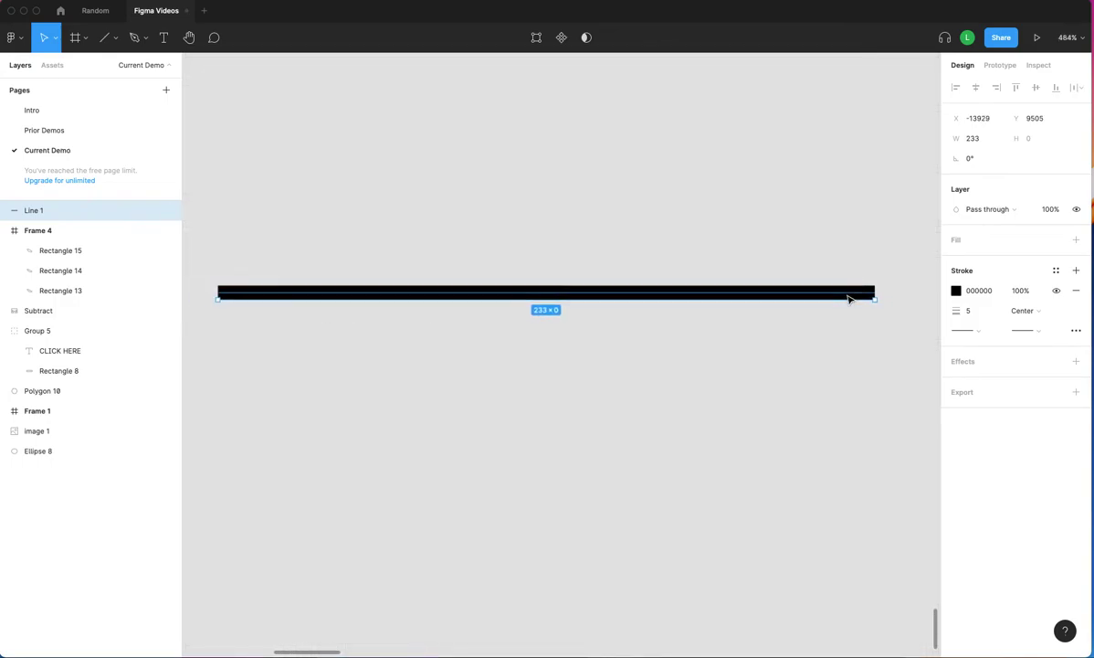
left_click(860, 297)
left_click_drag(861, 298, 725, 297)
scroll(650, 301, "left", 1)
scroll(703, 313, "up", 1)
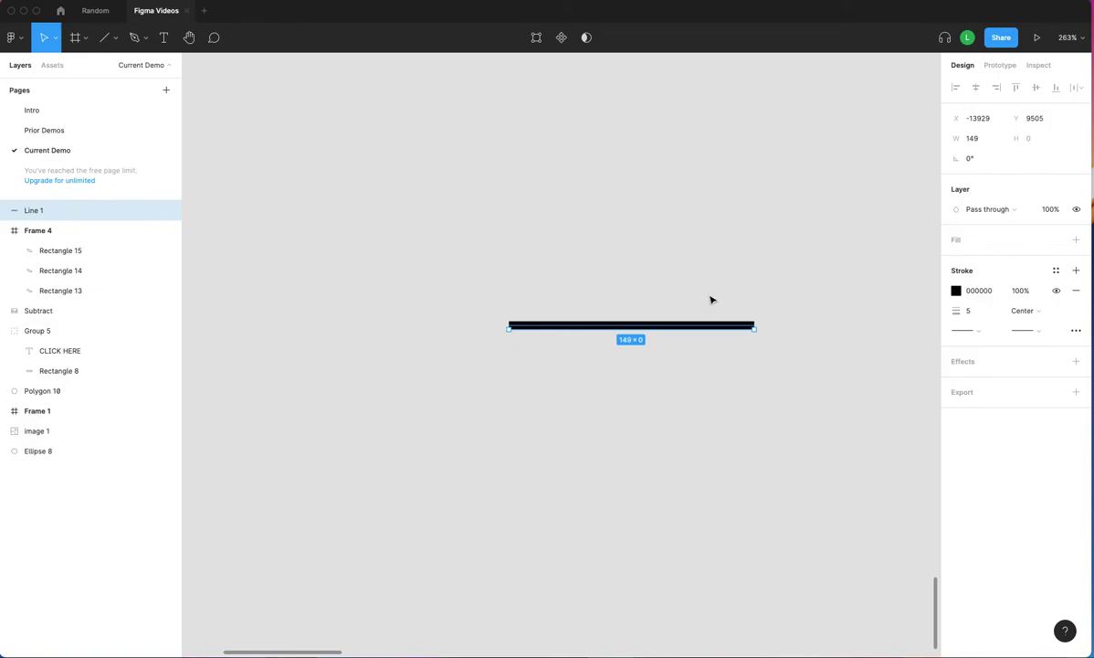
Try the Line arrow and Triangle arrow caps on the line's start point.
scroll(711, 300, "up", 5)
scroll(711, 299, "down", 1)
left_click(972, 327)
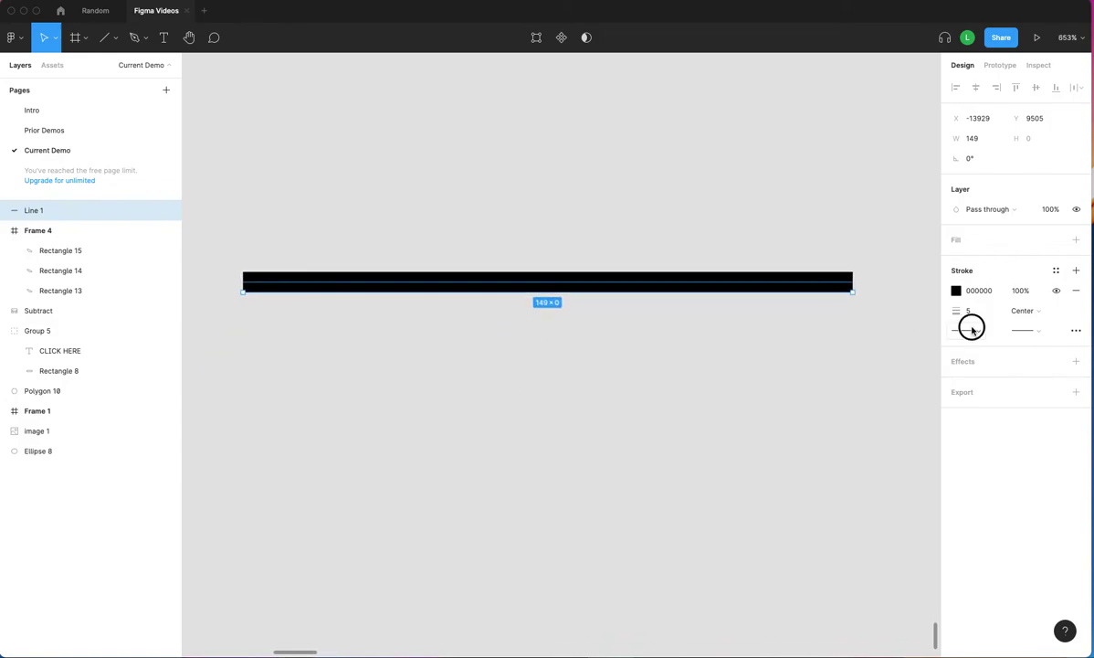
left_click(974, 345)
left_click(980, 310)
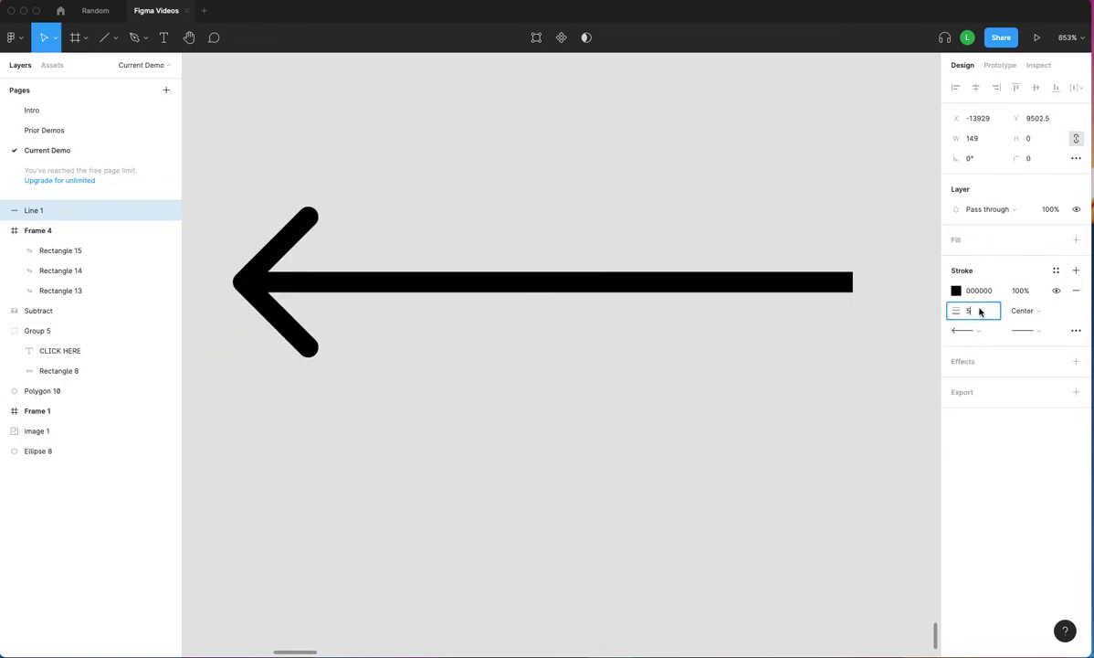
left_click(976, 329)
left_click(983, 353)
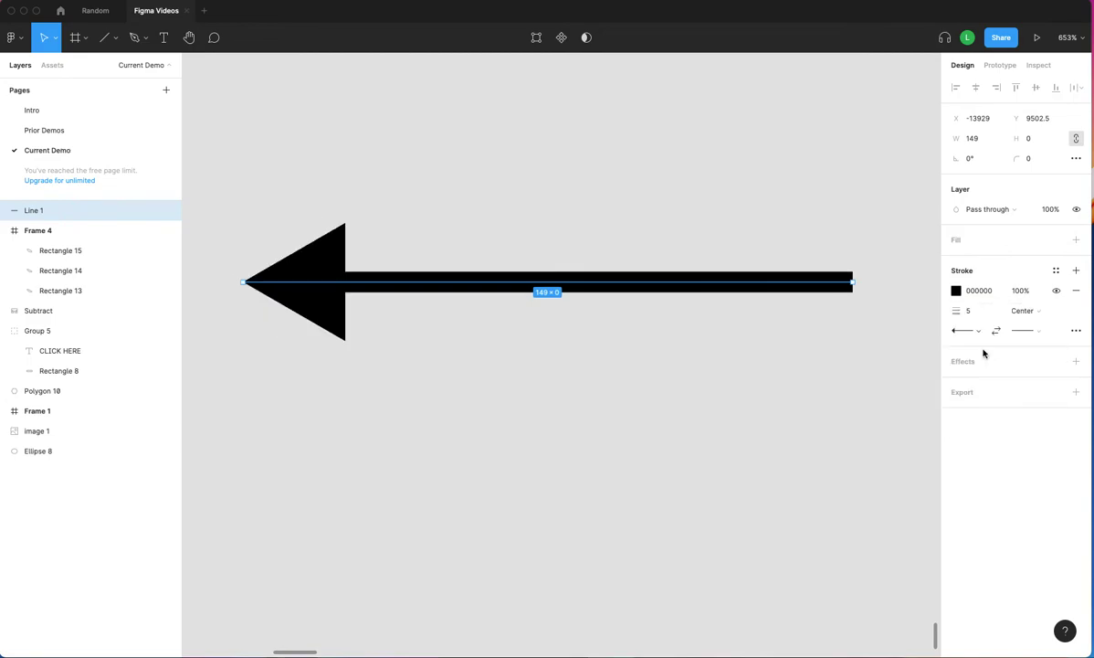
Try the Reversed triangle, Diamond arrow and Round caps on the line's start point.
left_click(977, 329)
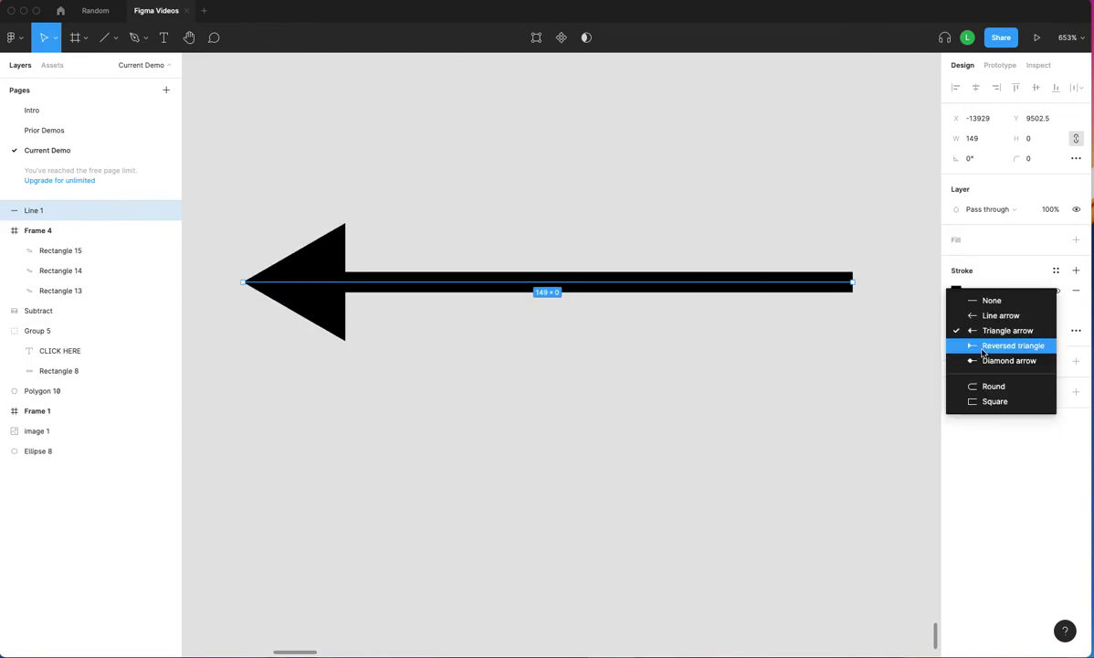
left_click(983, 352)
left_click(982, 331)
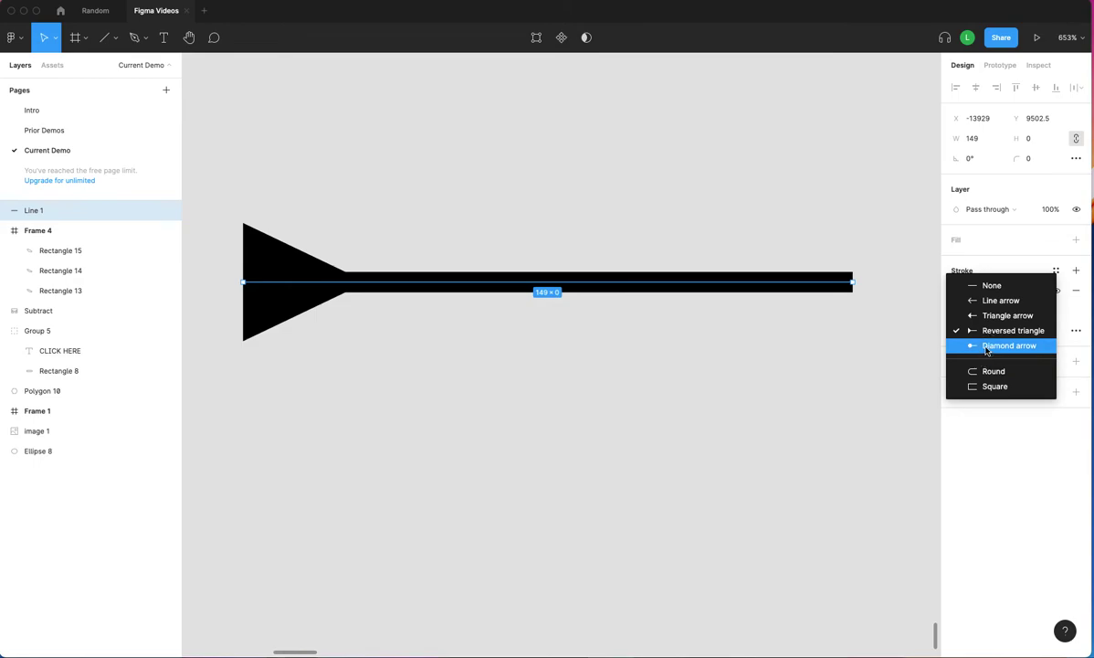
left_click(987, 350)
left_click(984, 330)
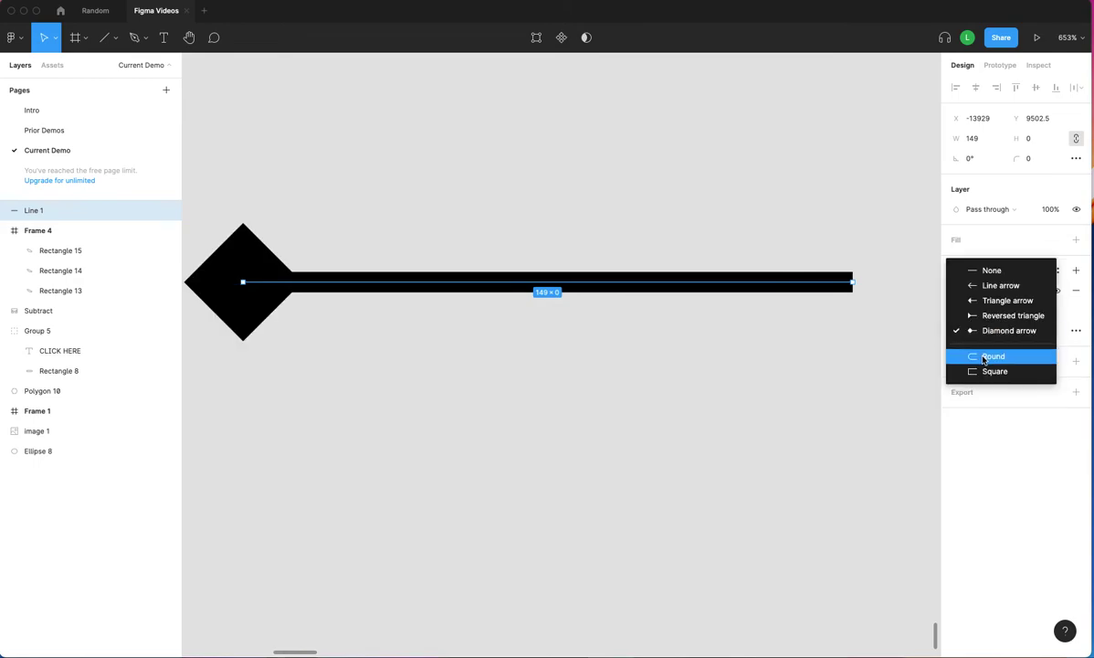
left_click(983, 357)
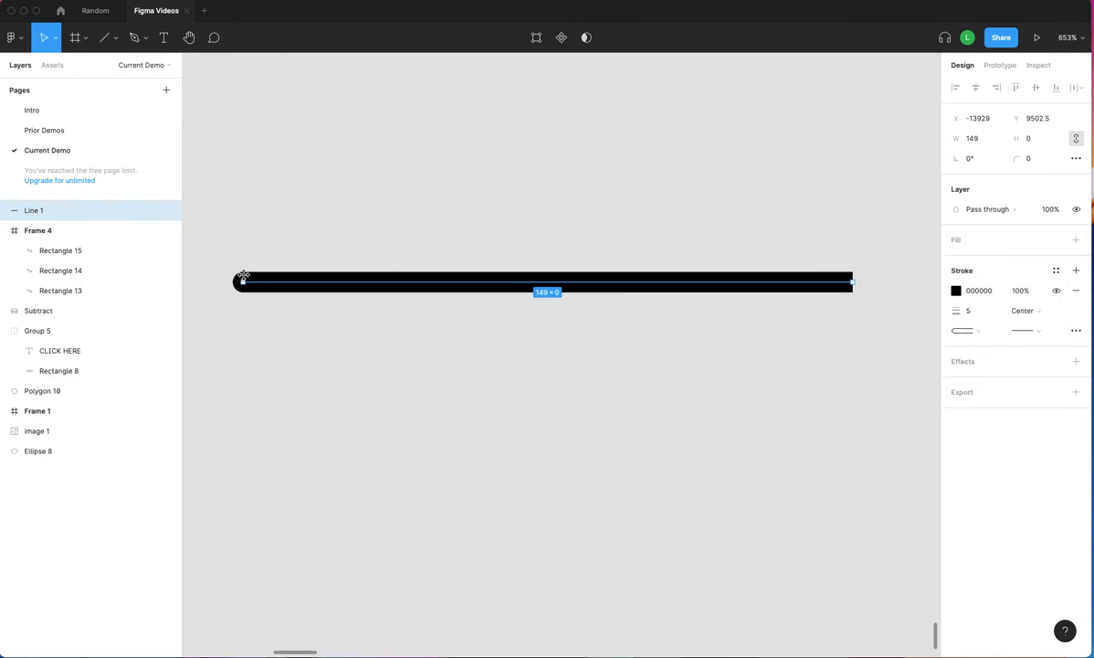
Try the Square cap on the line's start point, then reset that cap to None.
left_click(982, 330)
left_click(983, 347)
left_click(982, 331)
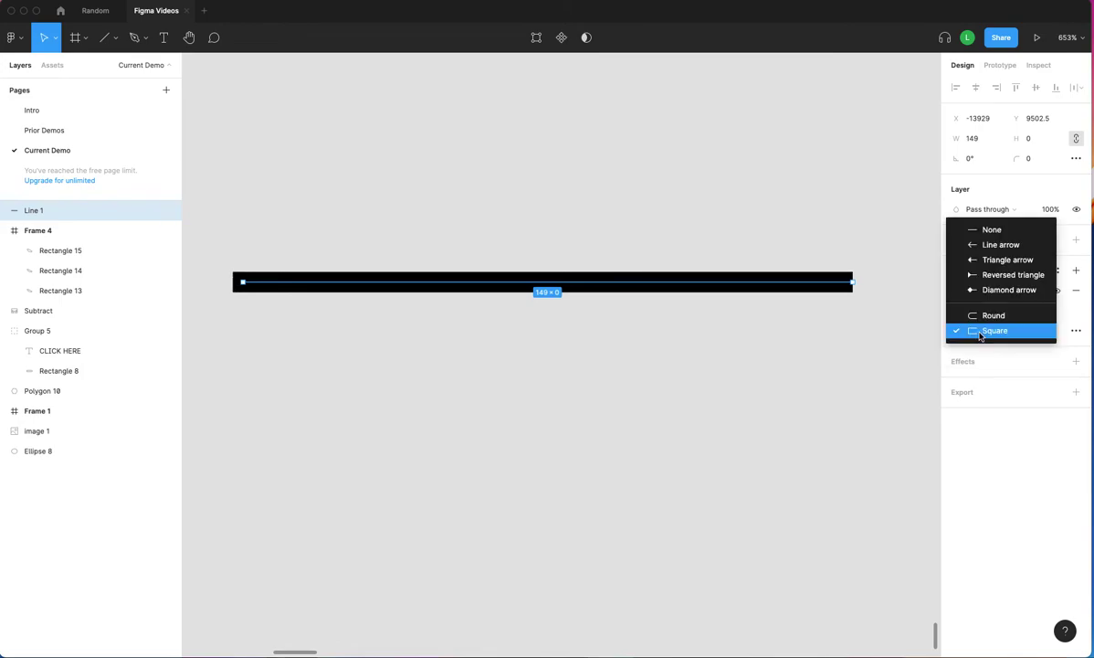
left_click(984, 230)
View the line's end point cap options without changing them, and set the line's stroke style to Dash.
left_click(1040, 330)
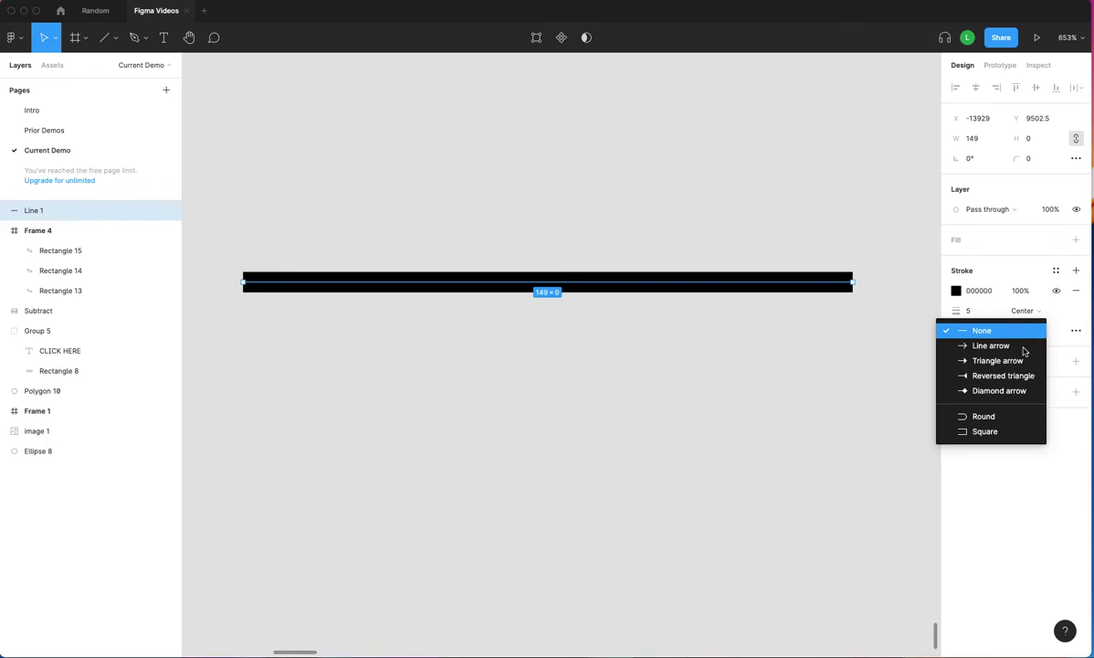
left_click(1044, 482)
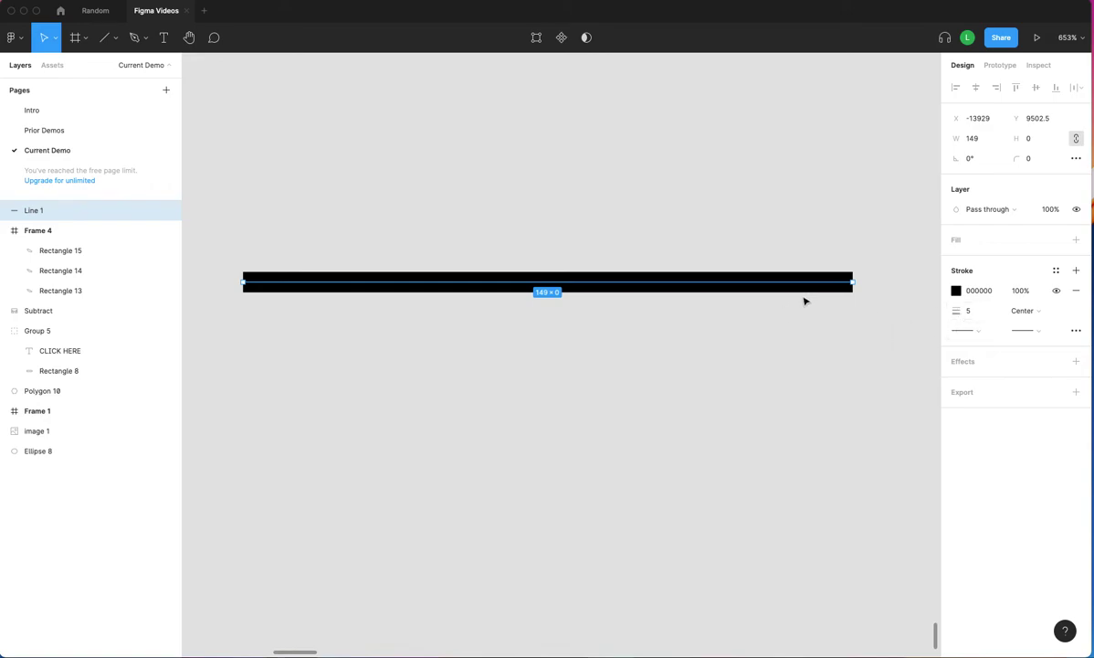
left_click(1076, 332)
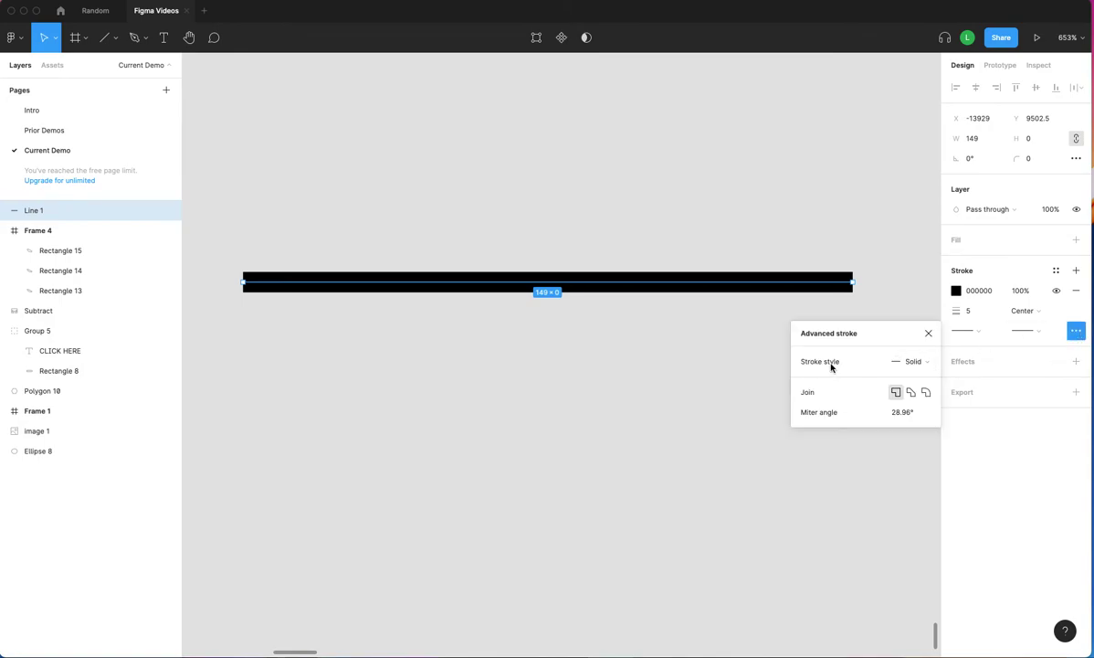
left_click(924, 363)
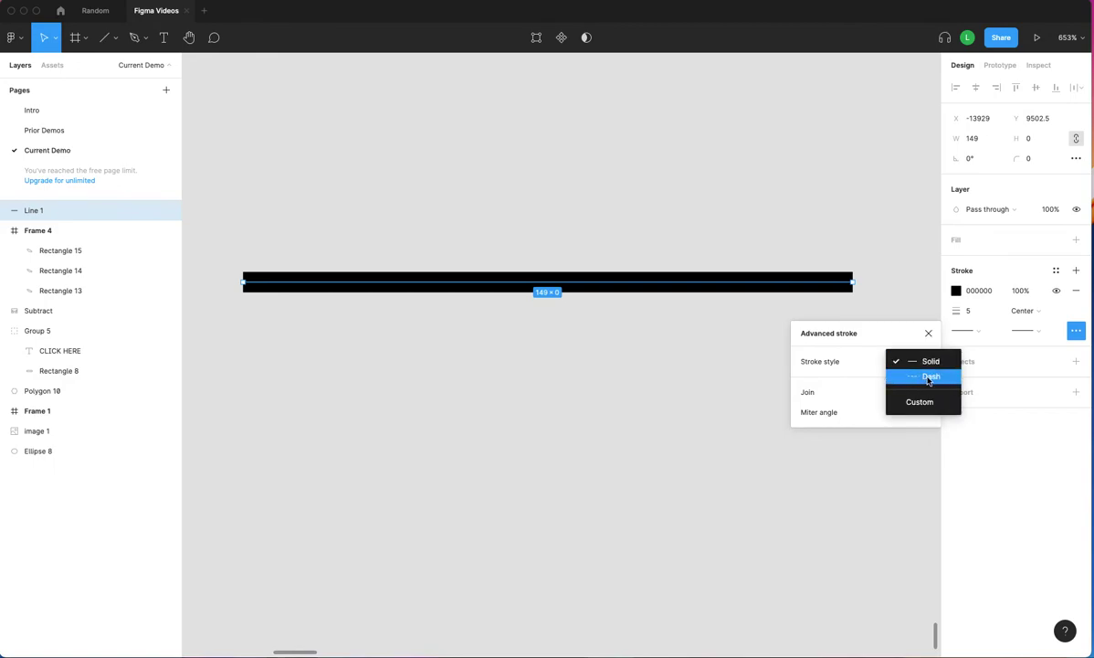
left_click(929, 377)
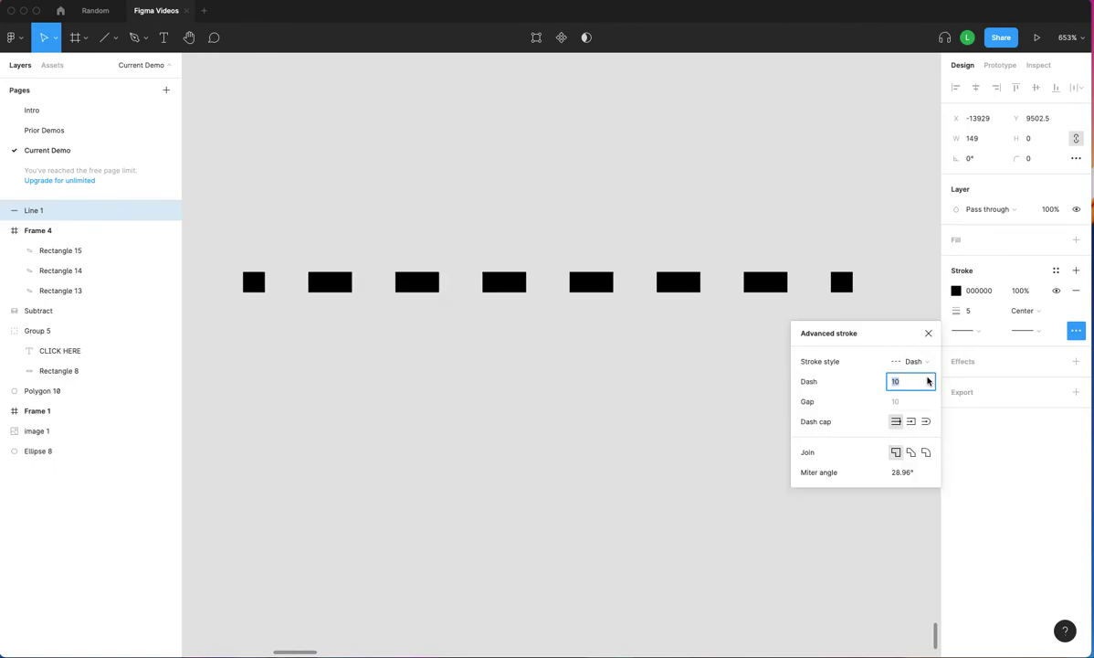
Set the dashed line's stroke thickness to 2 and its dash length to 5.
left_click(969, 312)
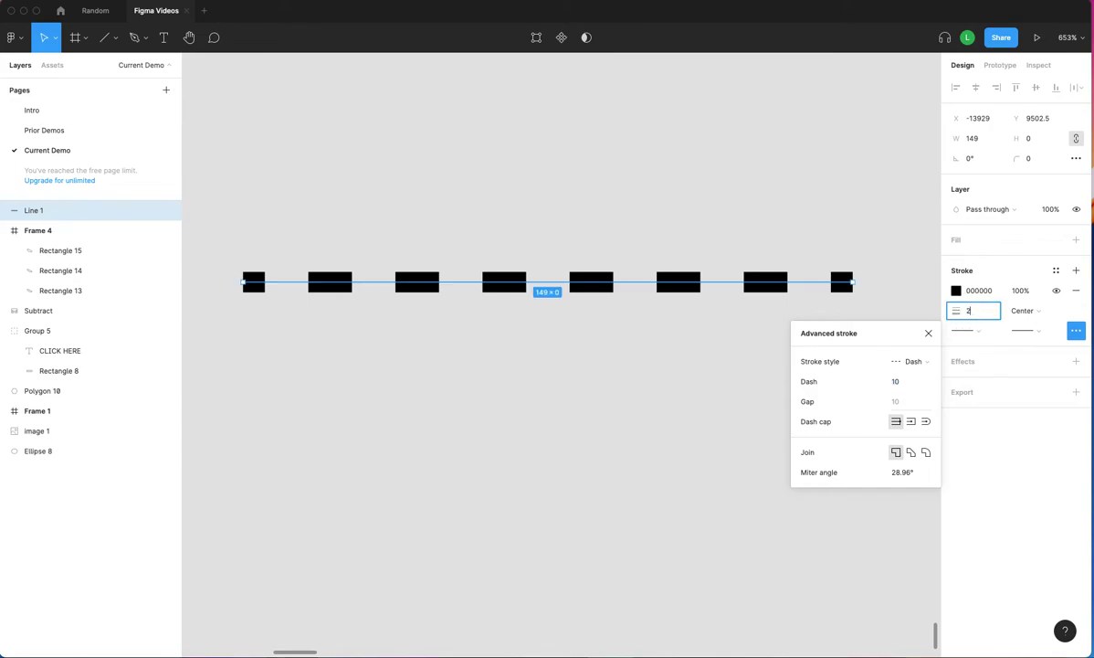
key("Return")
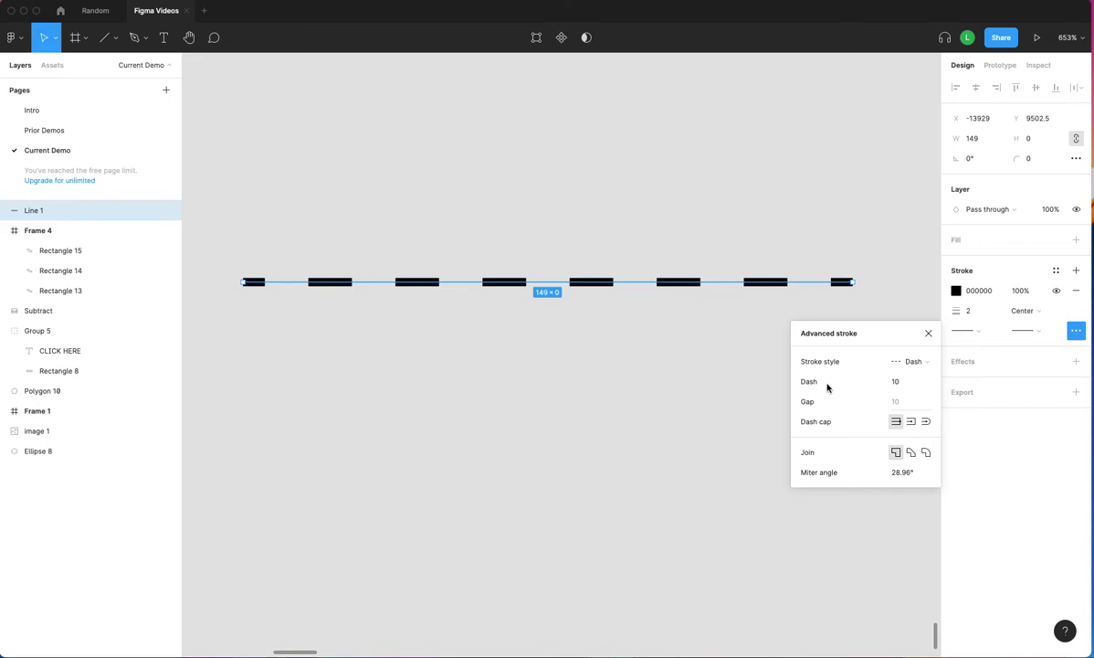
left_click(908, 385)
type("5")
key("Return")
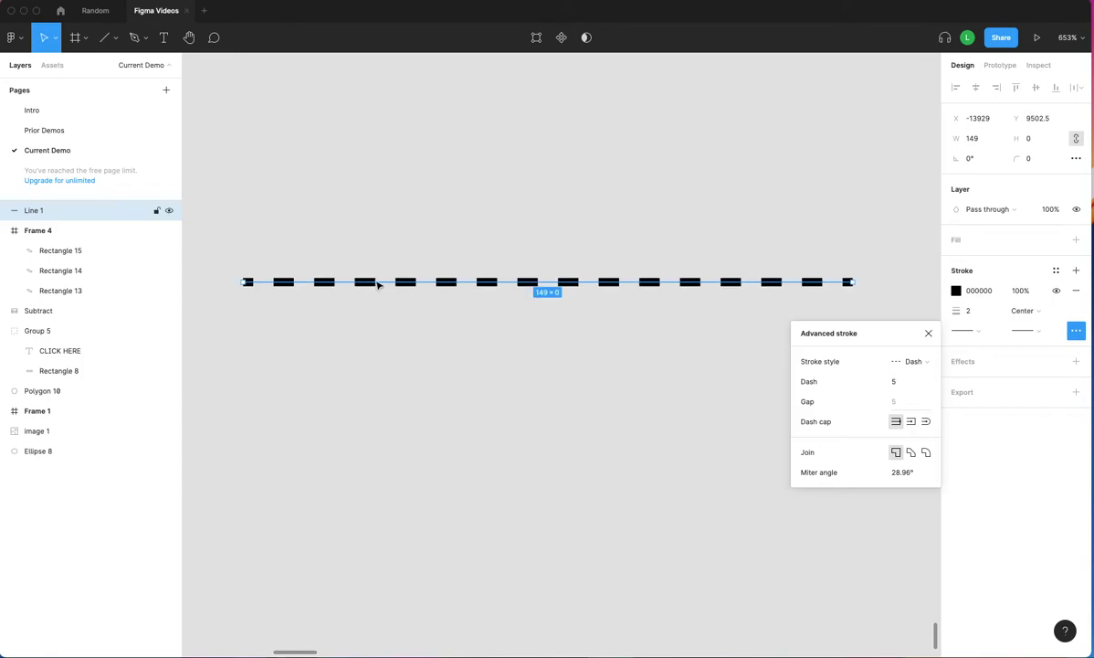
Try a gap of 2 and then 1 between the dashes, and set the dash length to 4.
scroll(573, 291, "up", 5)
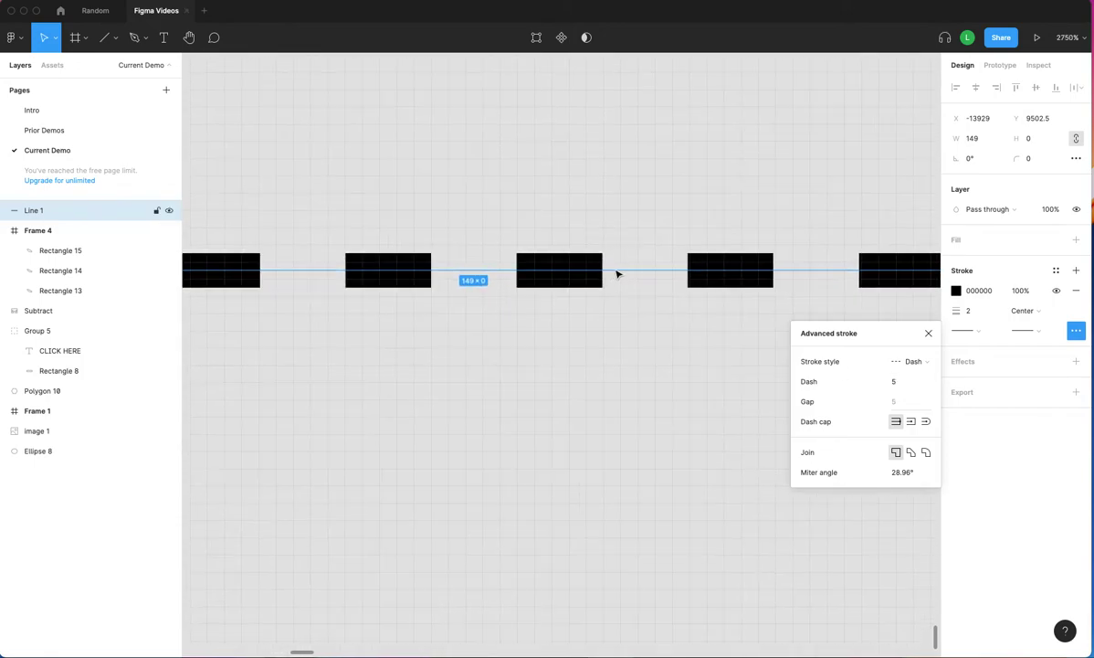
left_click(895, 404)
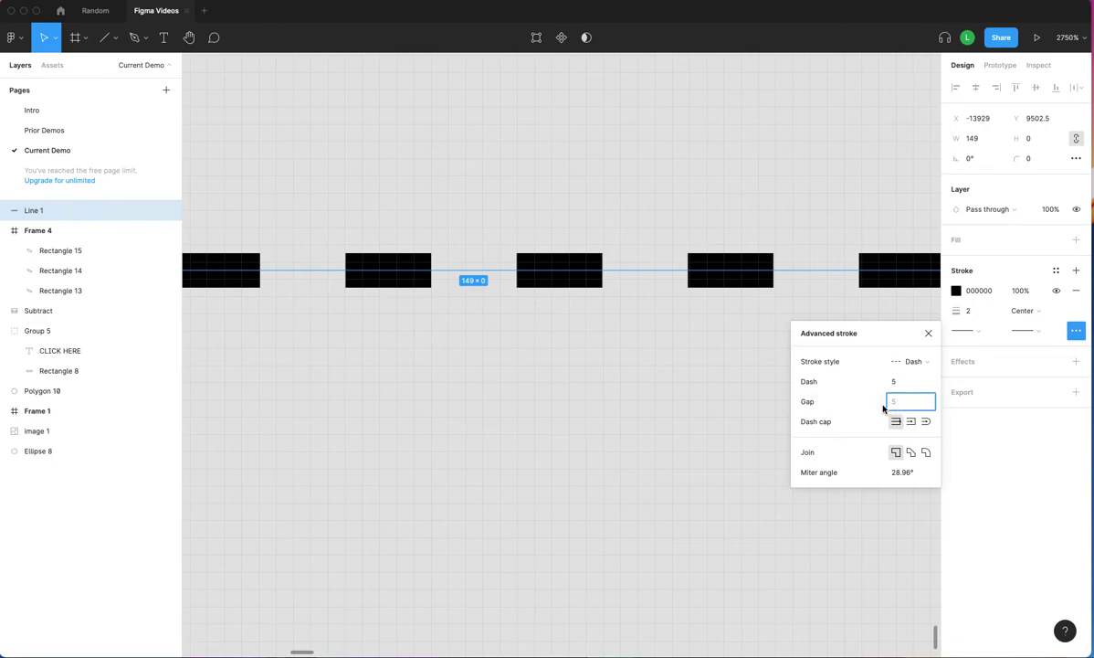
key("Return")
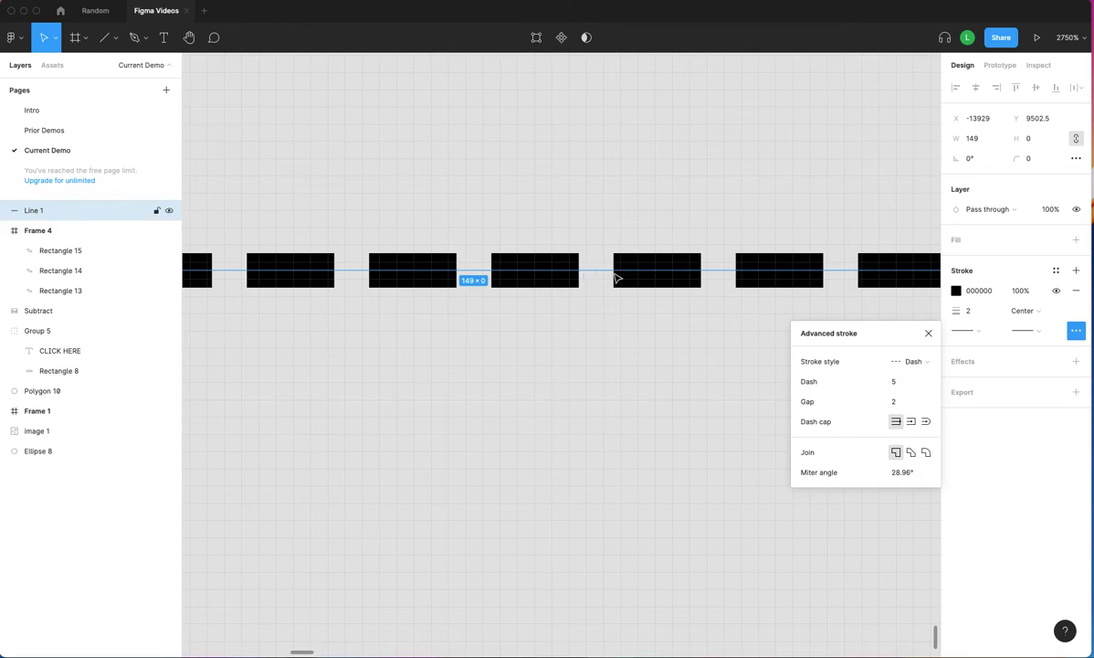
left_click(898, 404)
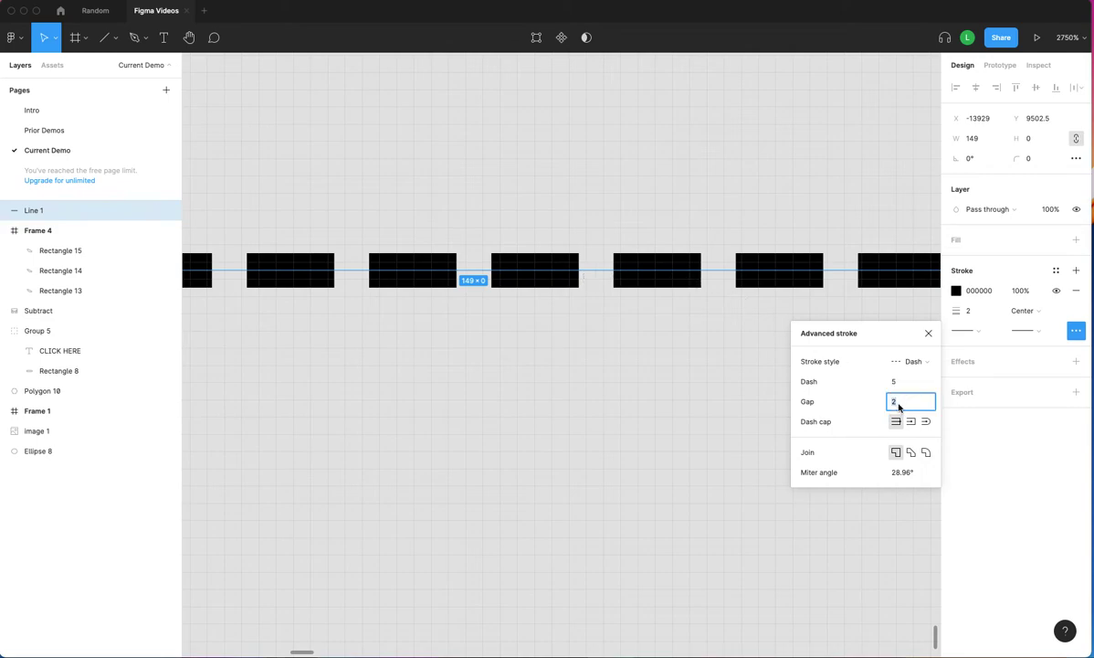
type("1")
key("Return")
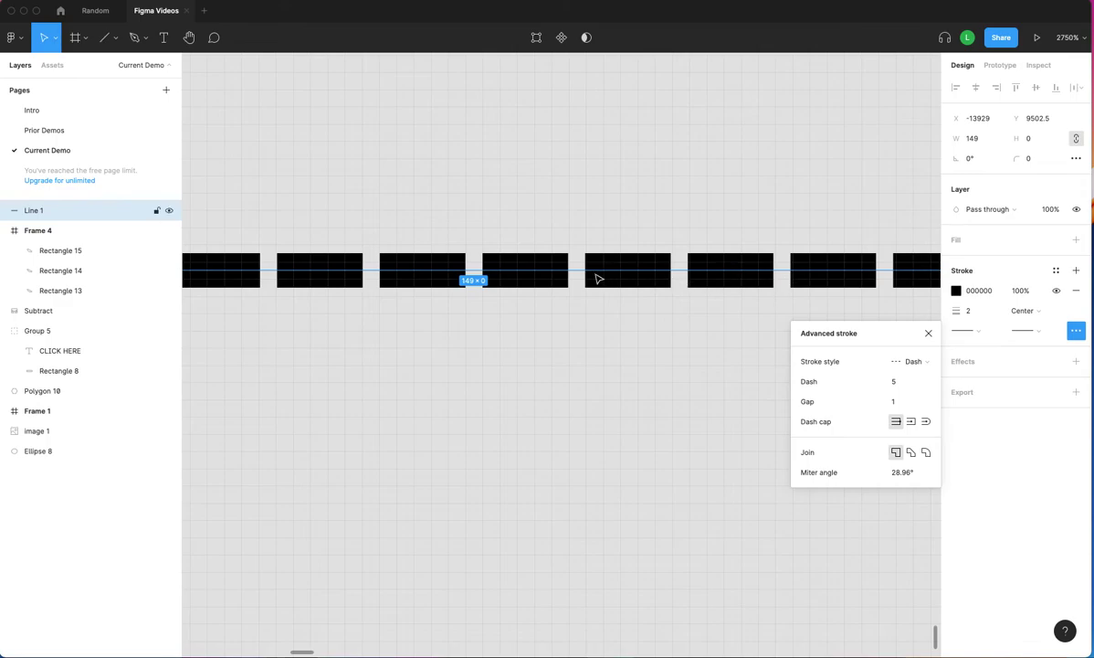
left_click(906, 385)
type("4")
key("Return")
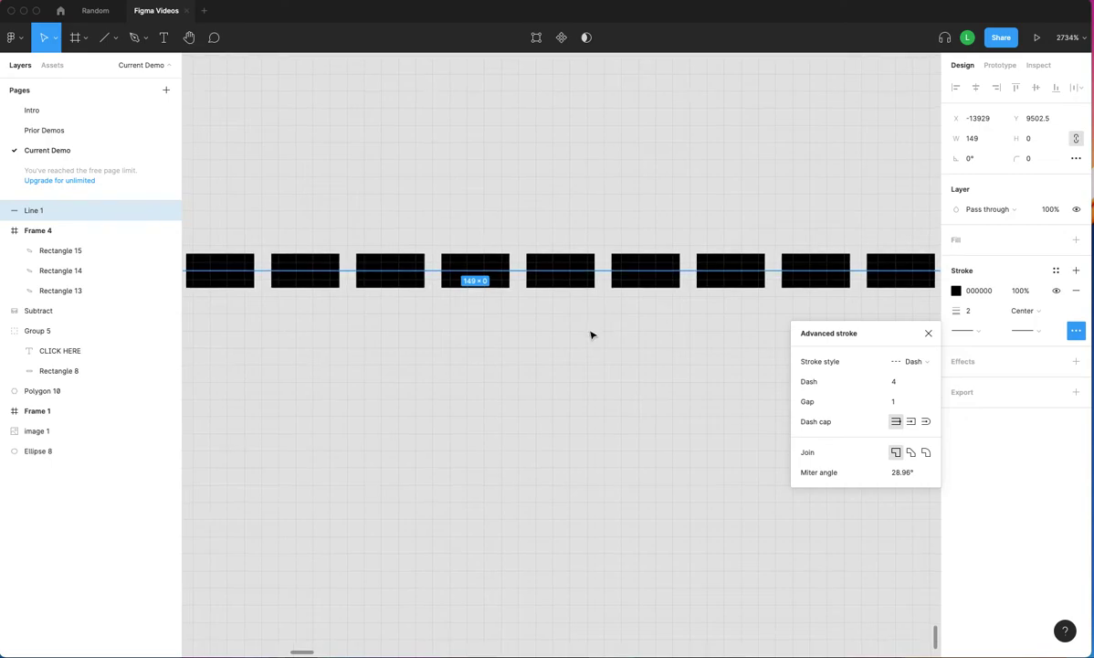
Try the square dash cap, then restore the None cap with a dash length of 10 and a gap of 5.
scroll(590, 332, "down", 5)
left_click(911, 421)
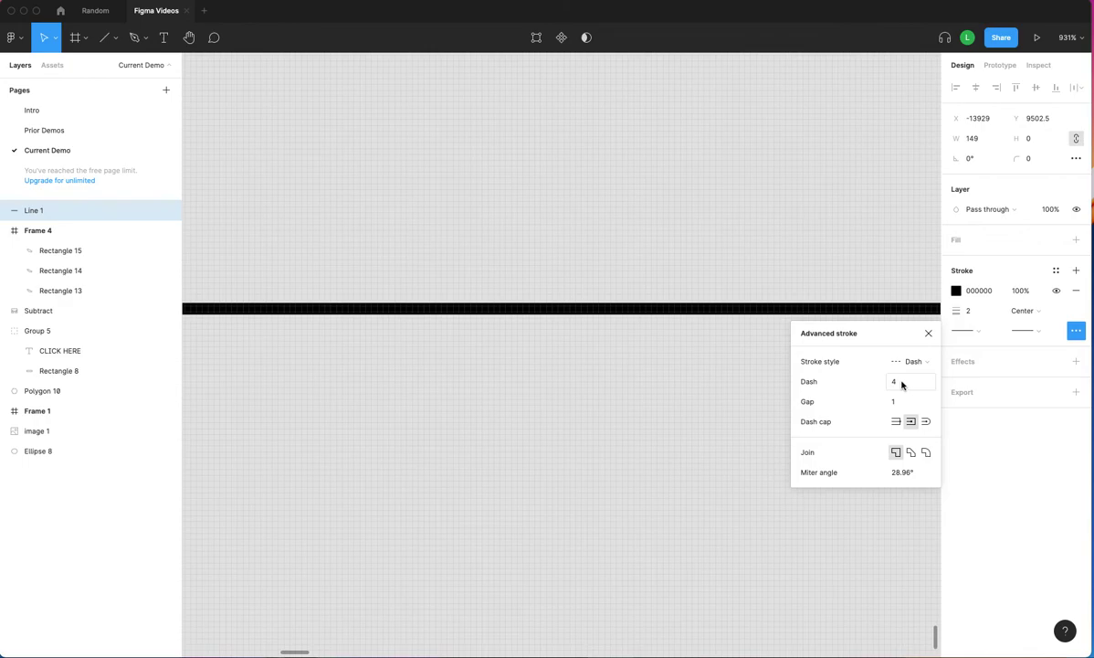
left_click(900, 383)
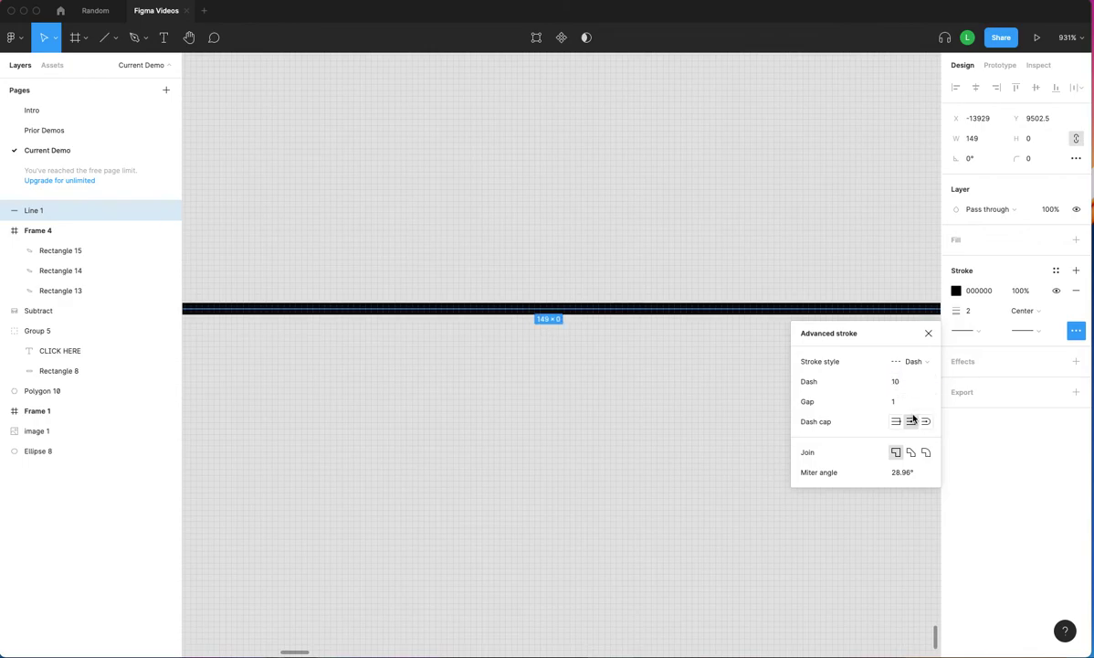
left_click(897, 422)
left_click(896, 402)
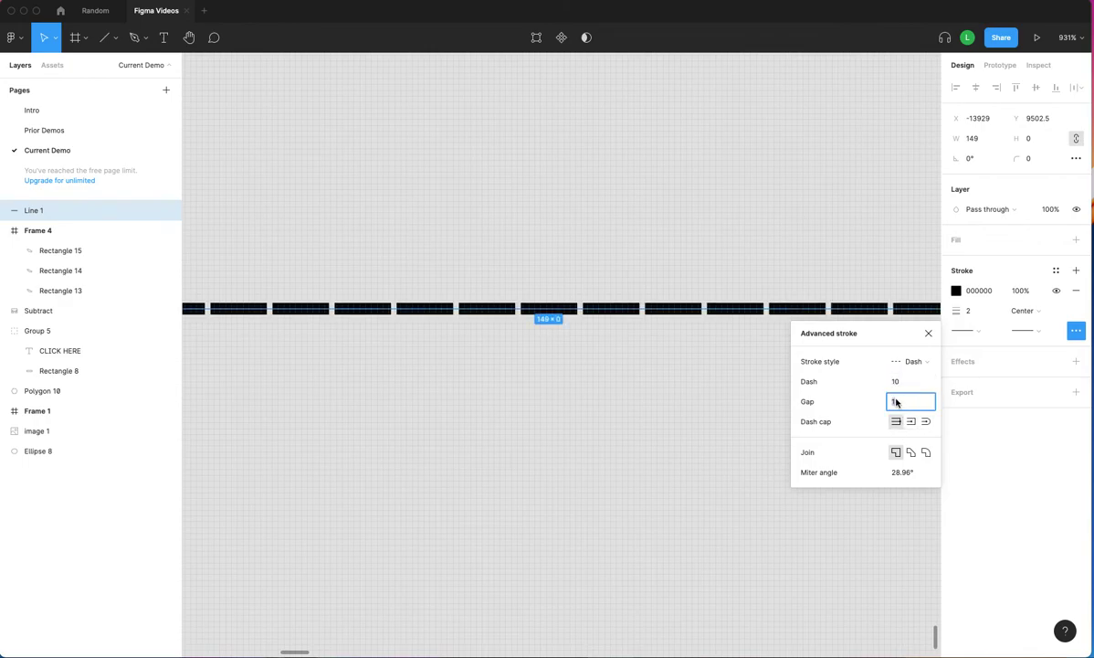
type("5")
key("Return")
Compare the square and round dash caps on the dashed line, then set the dash cap back to None.
left_click(911, 422)
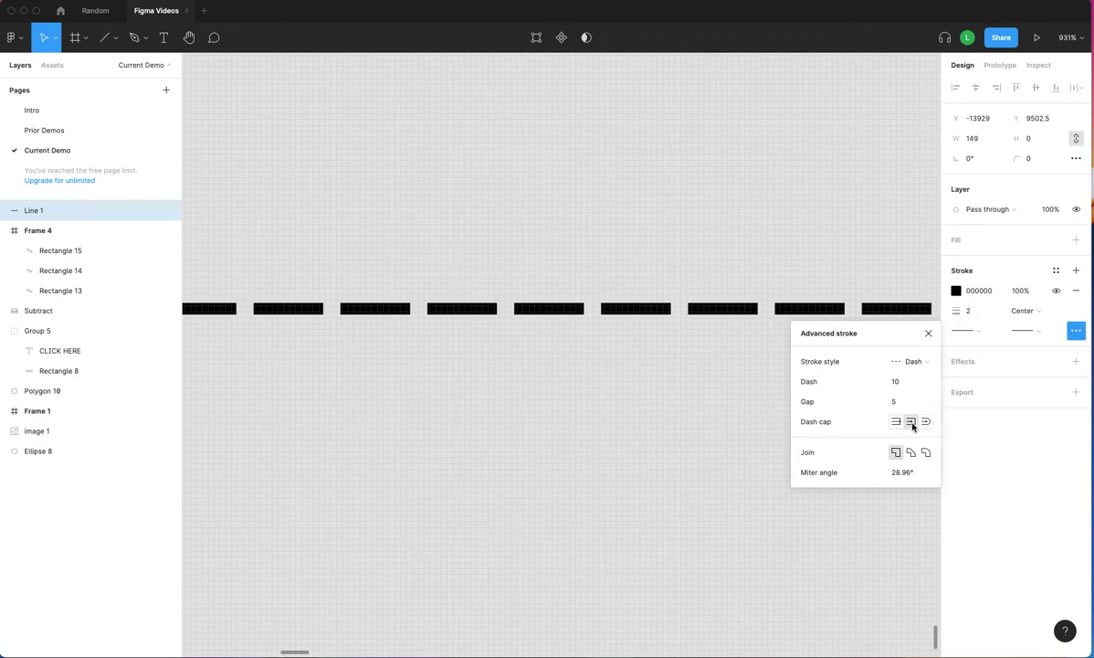
left_click(895, 423)
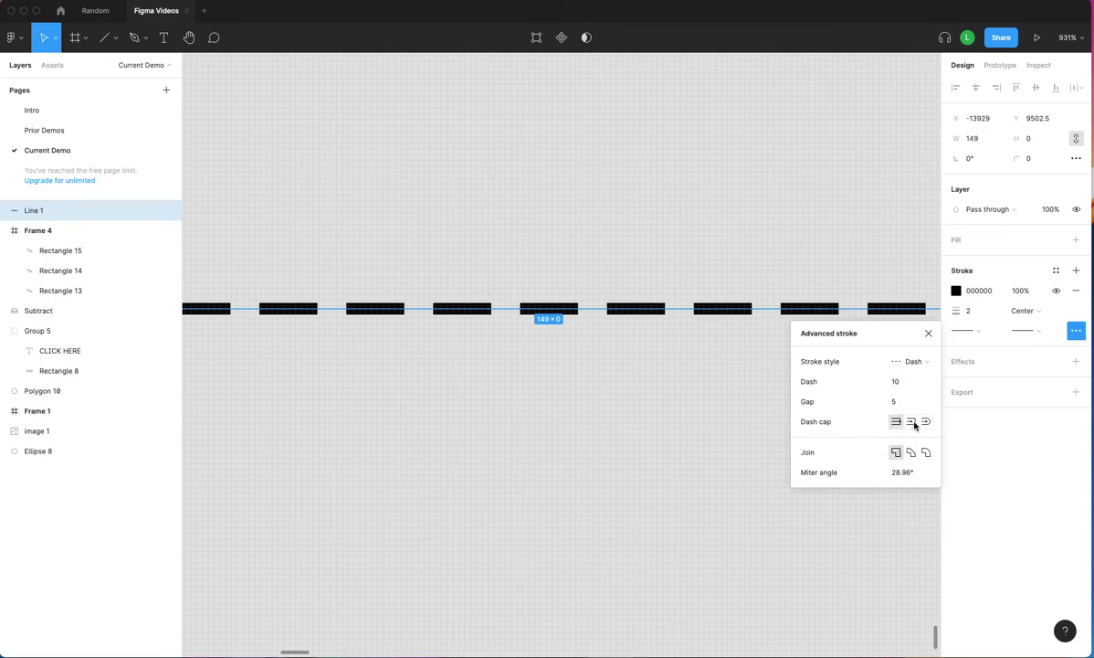
left_click(912, 422)
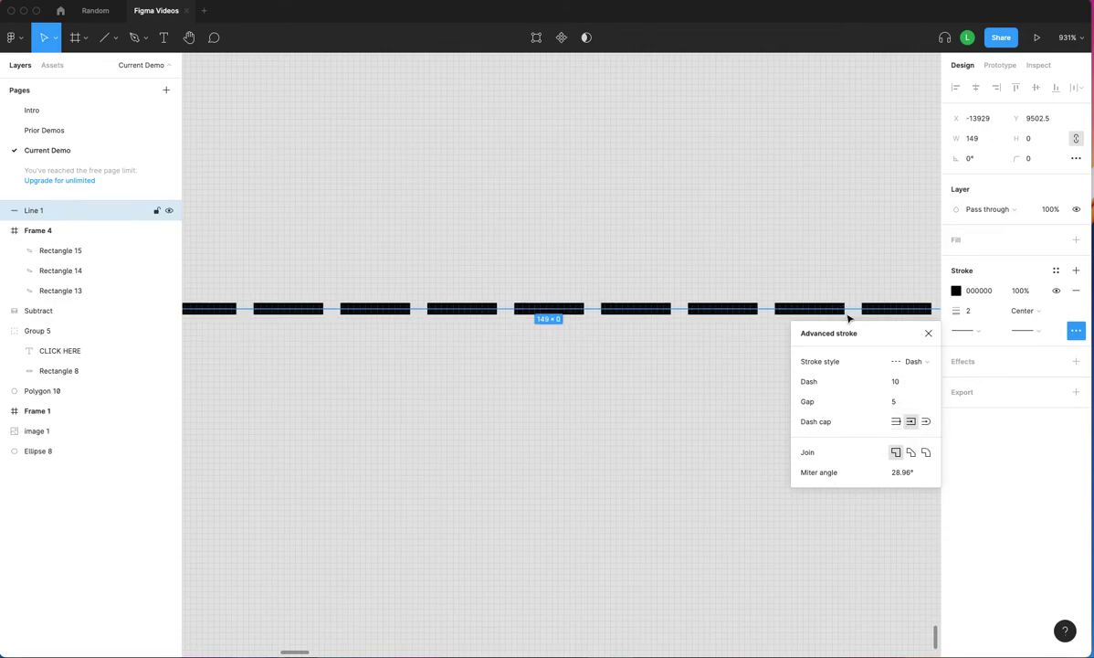
left_click(925, 422)
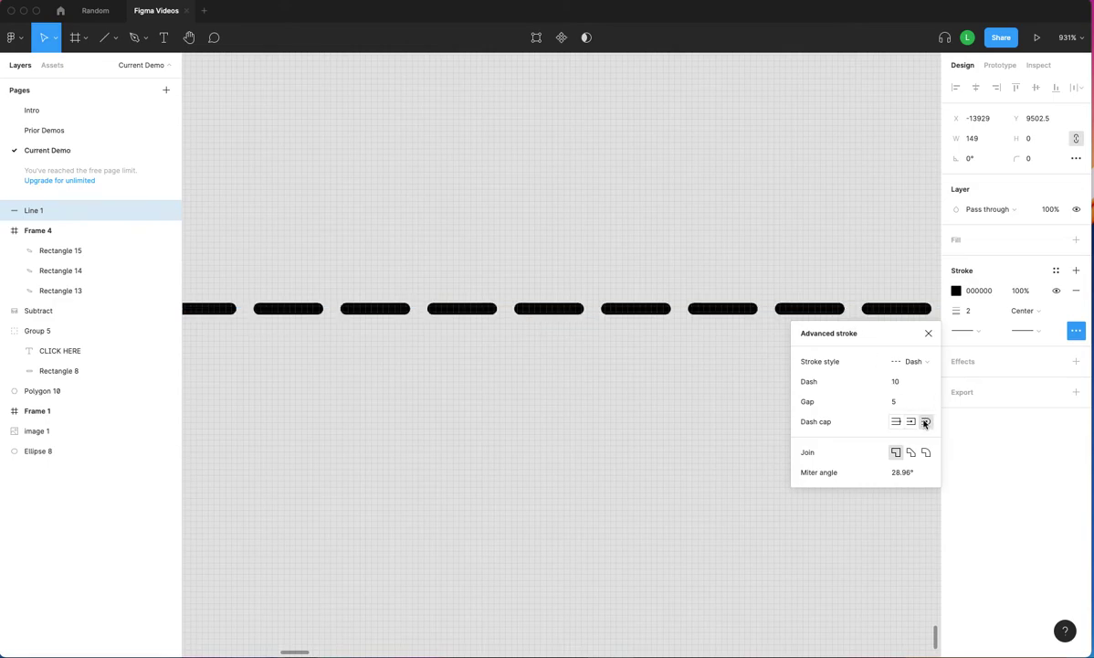
scroll(841, 313, "up", 1)
scroll(841, 314, "up", 5)
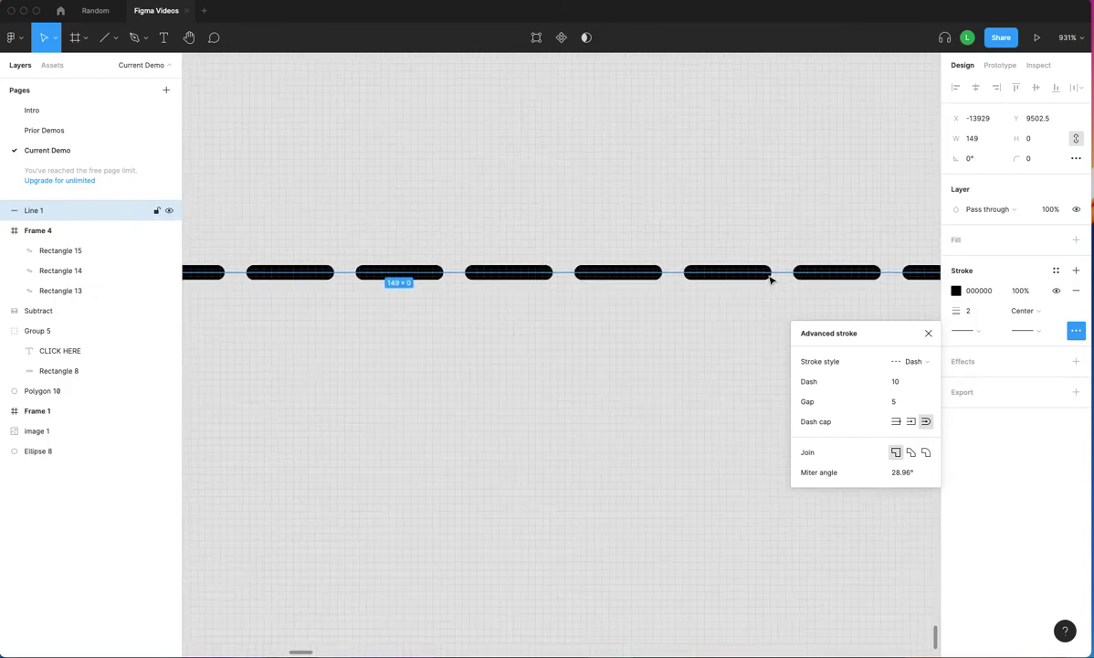
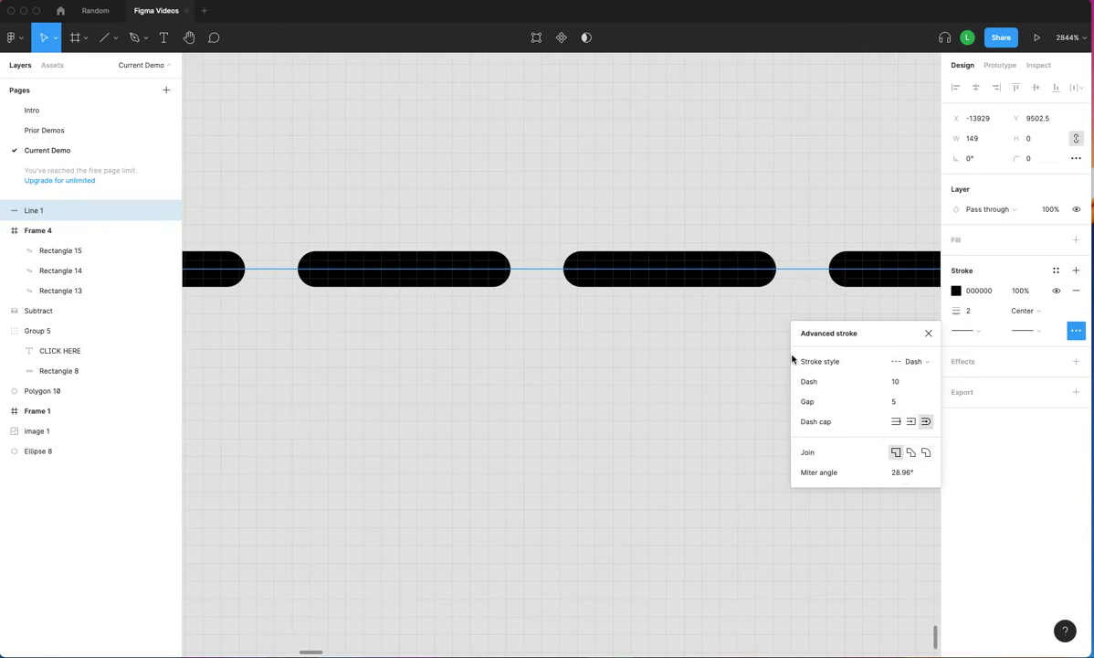
left_click(897, 421)
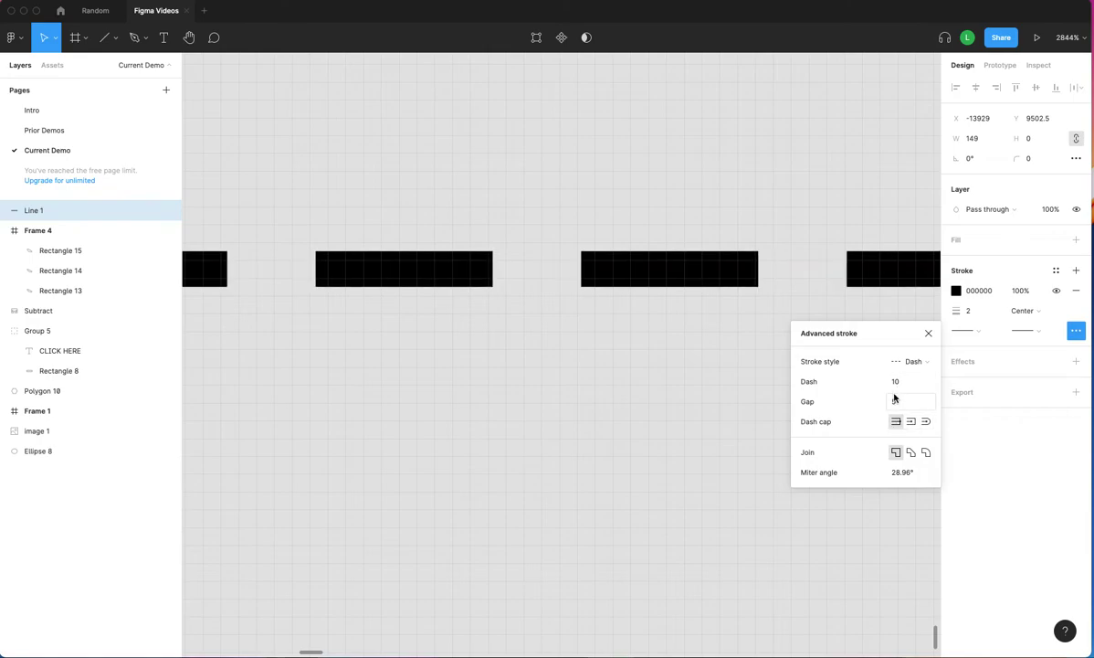
Try the Bevel join on the dashed line, restore the Miter join and close the advanced stroke settings.
left_click(911, 453)
left_click(895, 454)
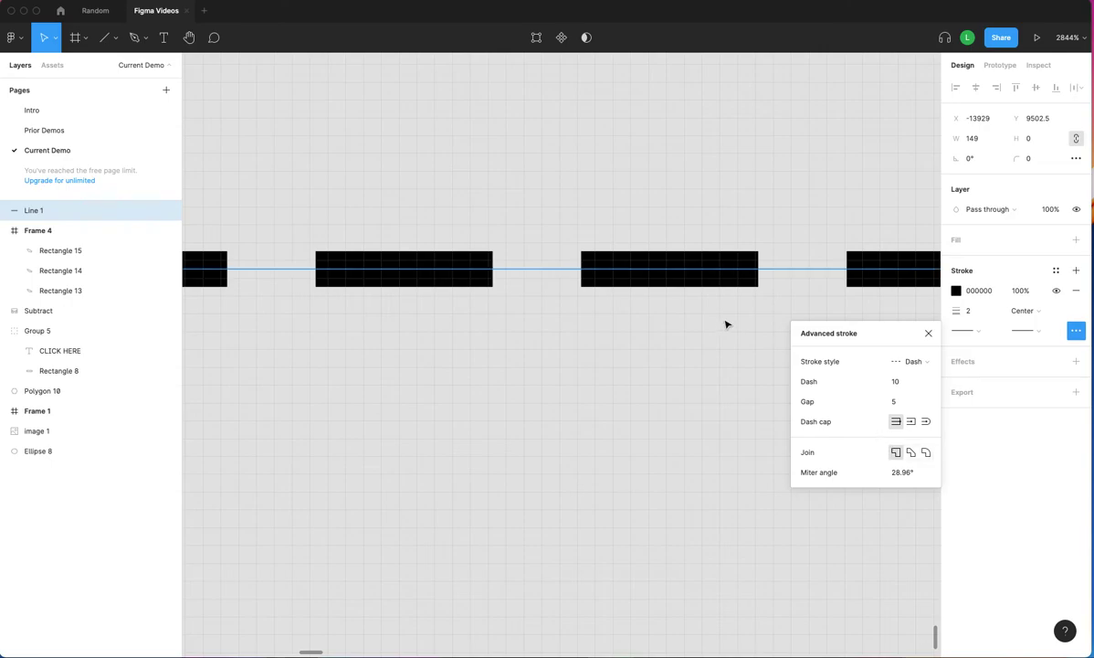
scroll(757, 323, "down", 2)
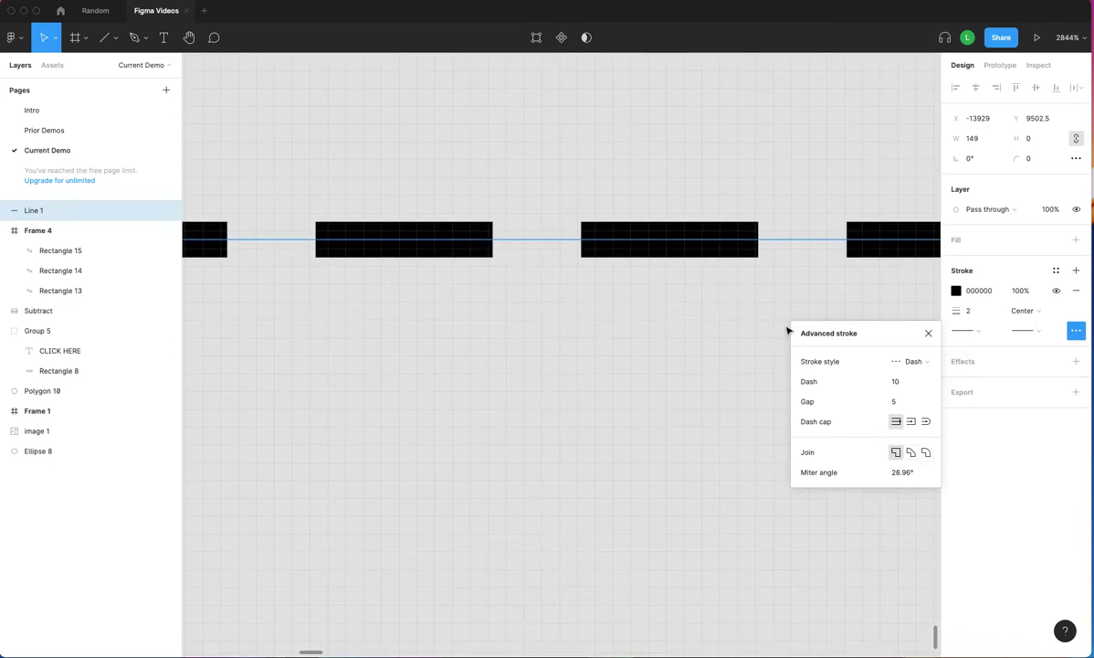
left_click(928, 333)
Set the line's stroke style to Solid and close the advanced stroke settings.
scroll(863, 327, "down", 5)
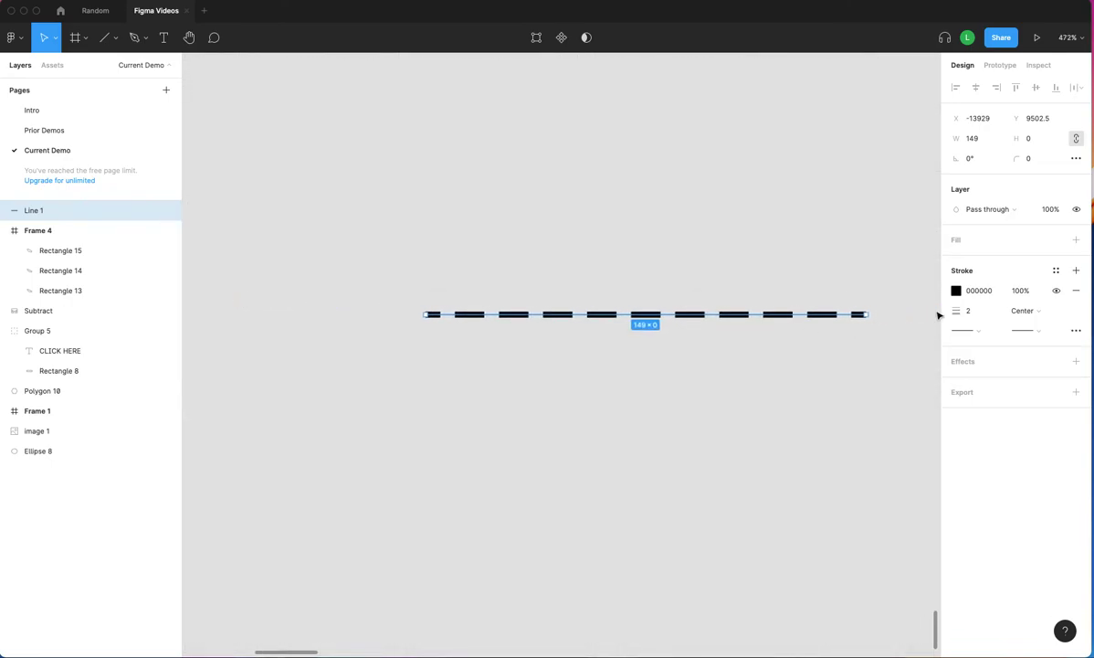
left_click(1076, 330)
left_click(925, 362)
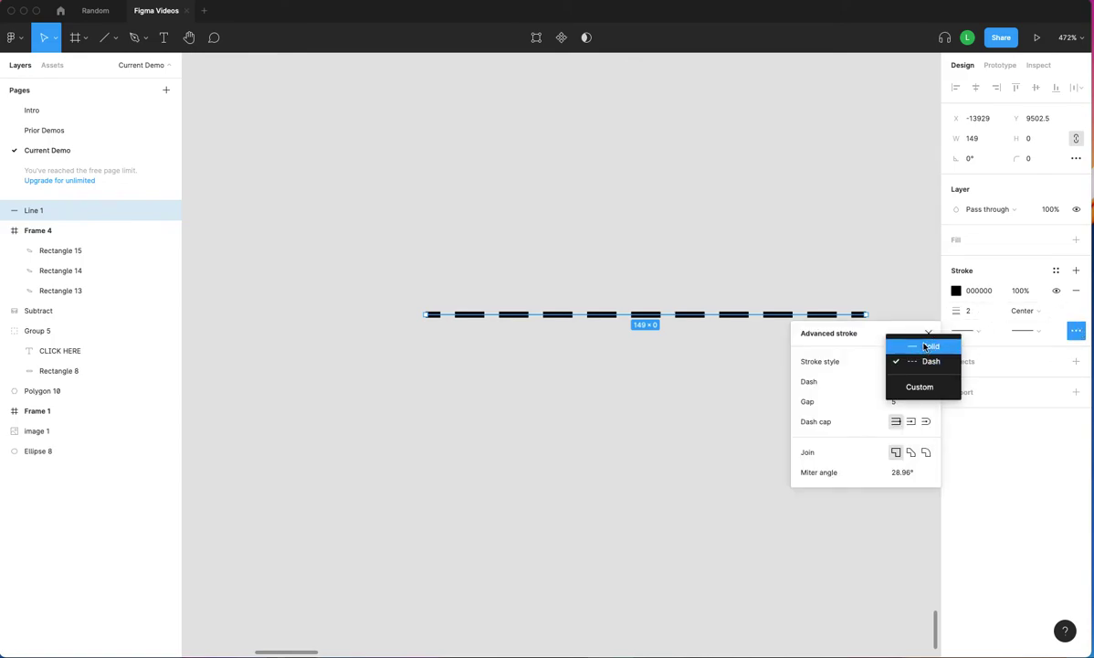
left_click(928, 346)
left_click(925, 333)
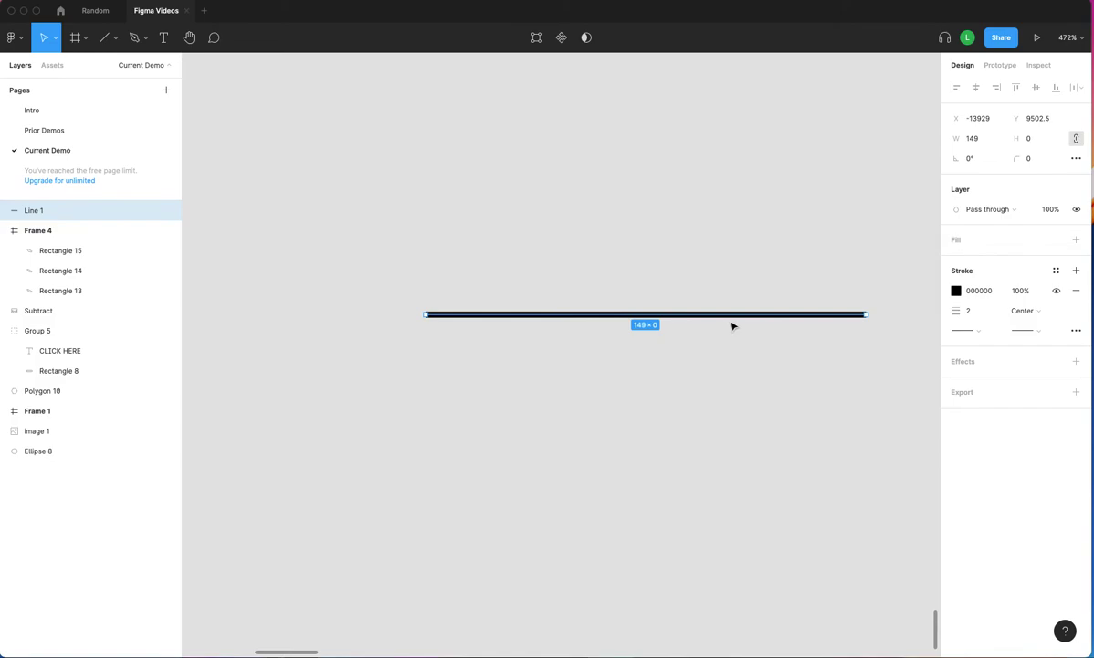
Duplicate the horizontal line and rotate the copy to 90°.
key("super+d")
left_click(971, 164)
key("Return")
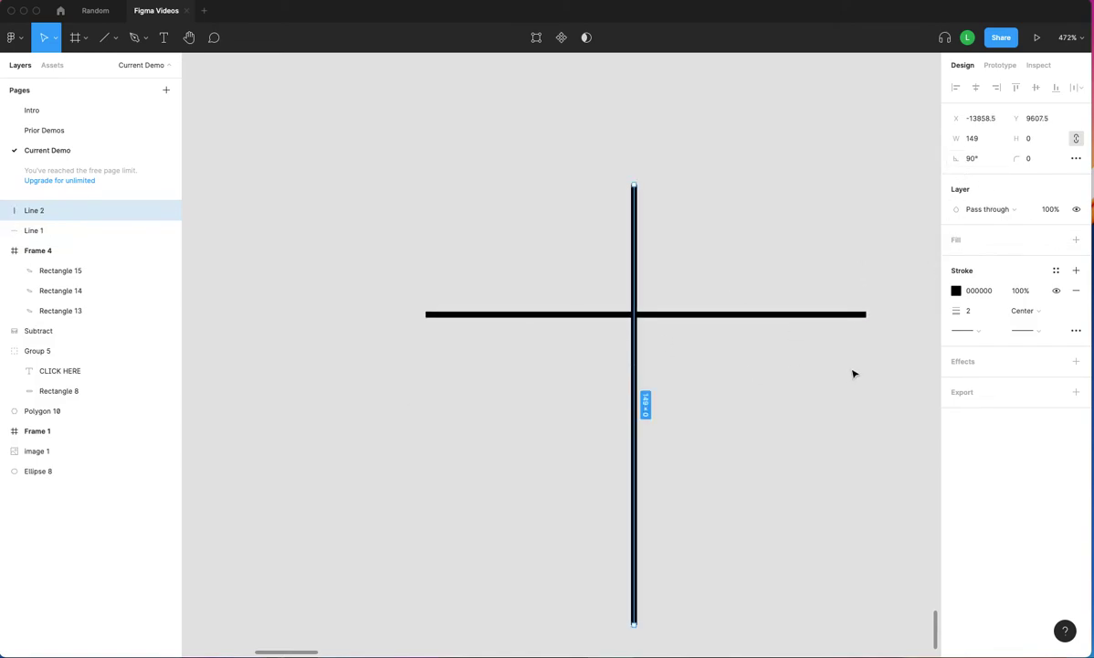
Move the vertical line so its upper end meets the right end of the horizontal line.
scroll(854, 374, "right", 2)
left_click_drag(530, 224, 767, 354)
scroll(768, 354, "up", 5)
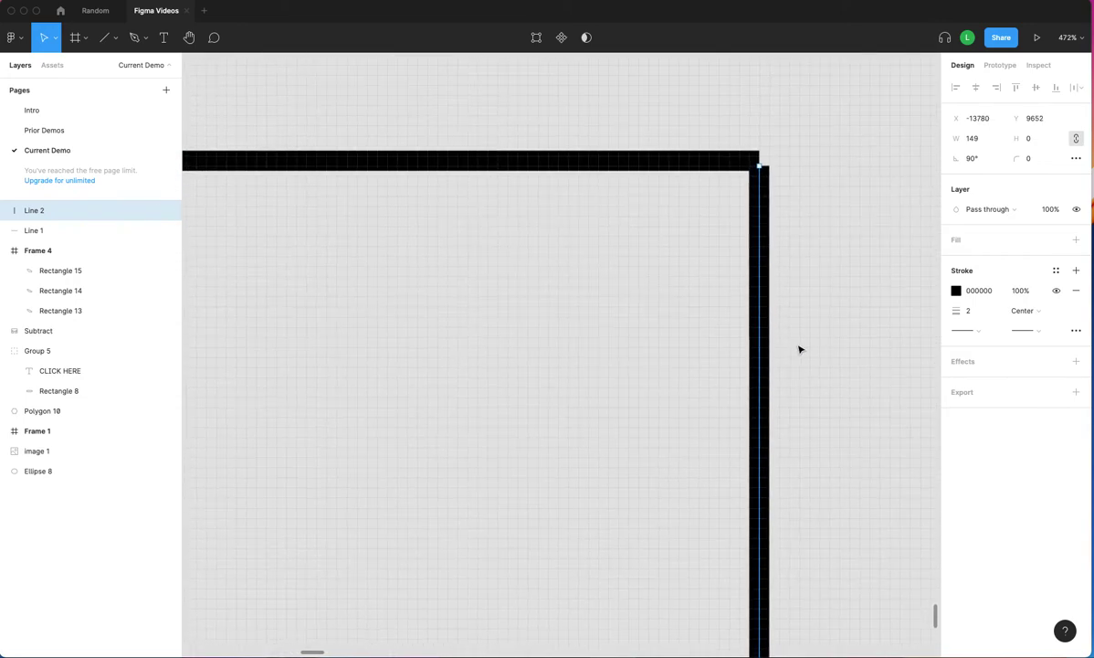
scroll(712, 329, "up", 5)
left_click(701, 238)
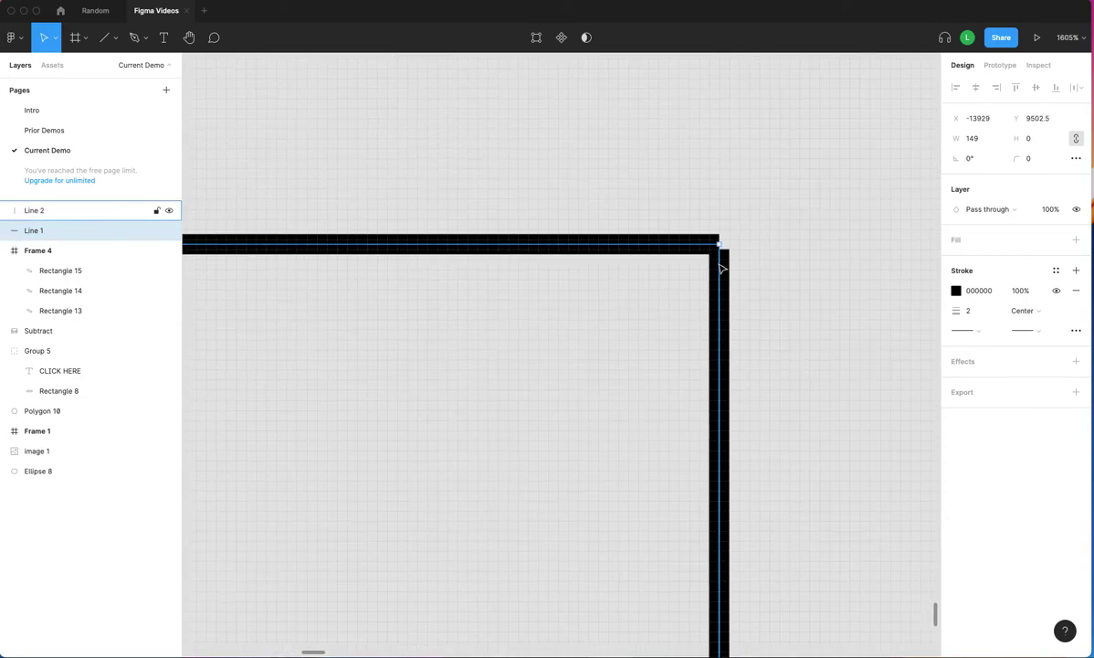
Try the Bevel join on the vertical line, set its join to Round, and move it flush with the horizontal line's right end.
left_click(721, 268)
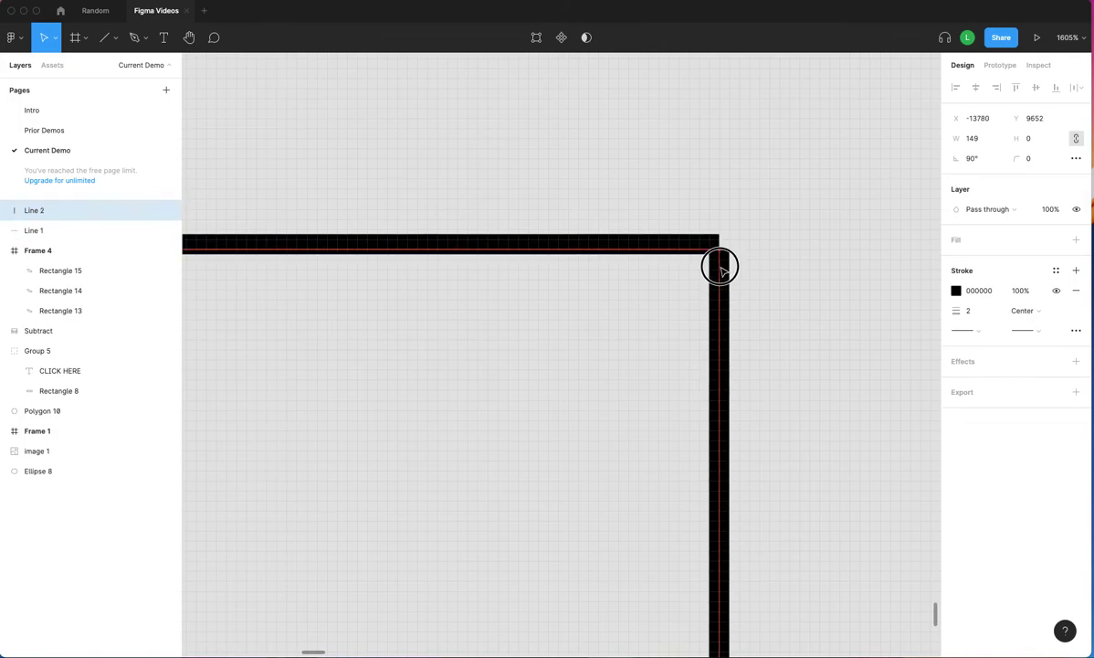
left_click(980, 335)
left_click(1076, 331)
left_click(1076, 331)
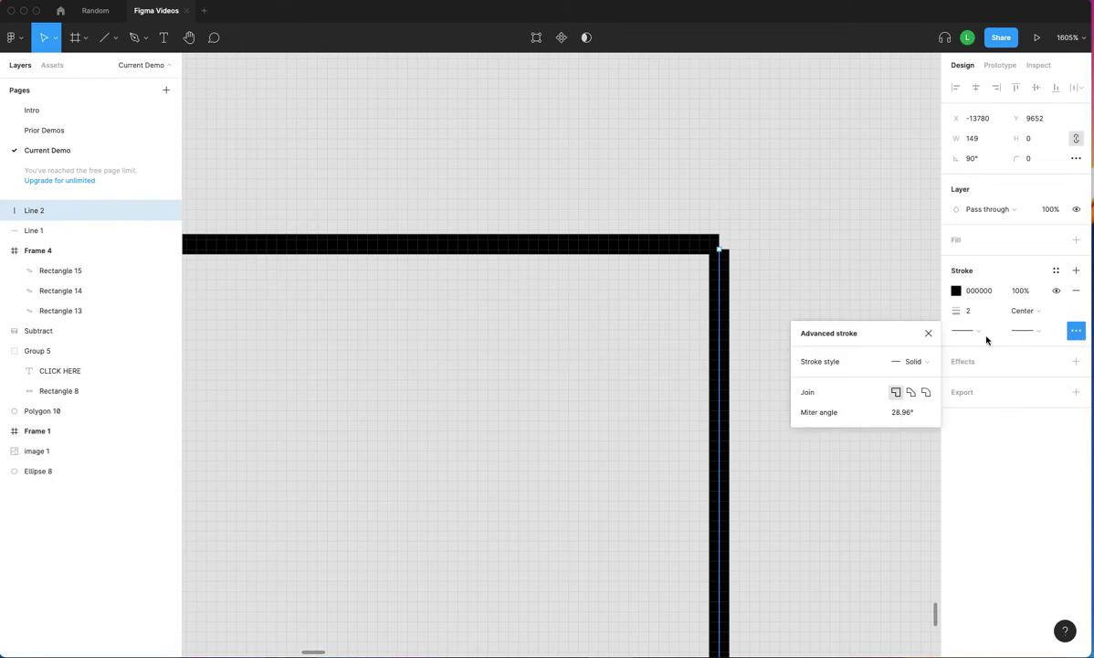
left_click(911, 393)
left_click(926, 392)
mouse_move(715, 315)
left_mouse_down()
mouse_move(715, 300)
mouse_move(704, 304)
left_mouse_up()
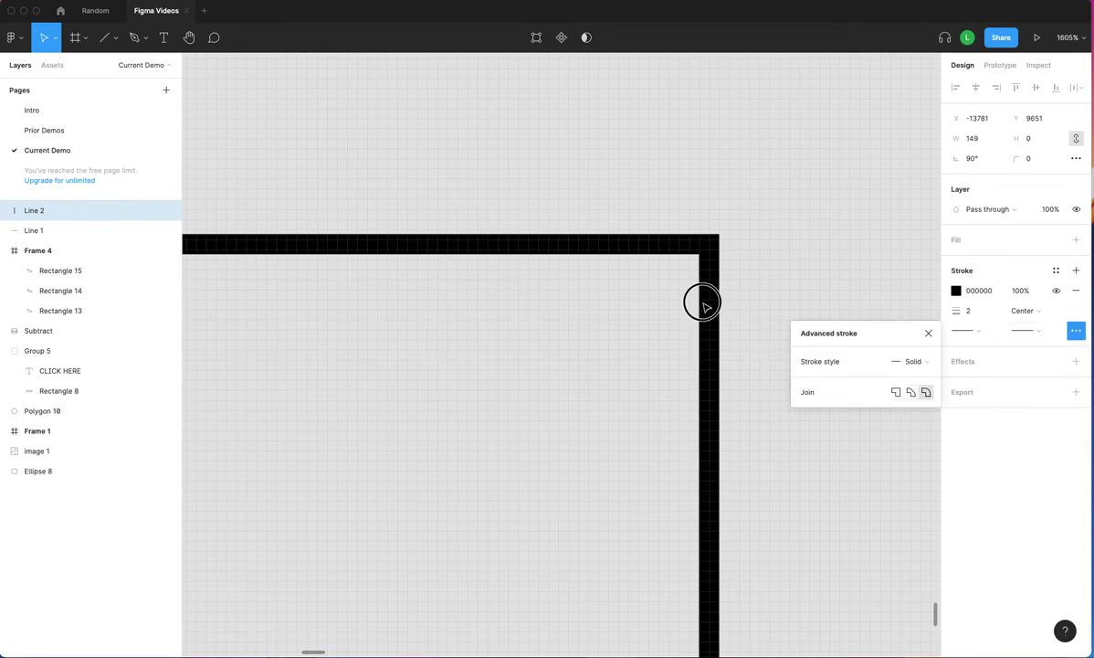
Select both lines and check their shared join options in the advanced stroke settings.
left_click(644, 245, "shift")
left_click(1075, 329)
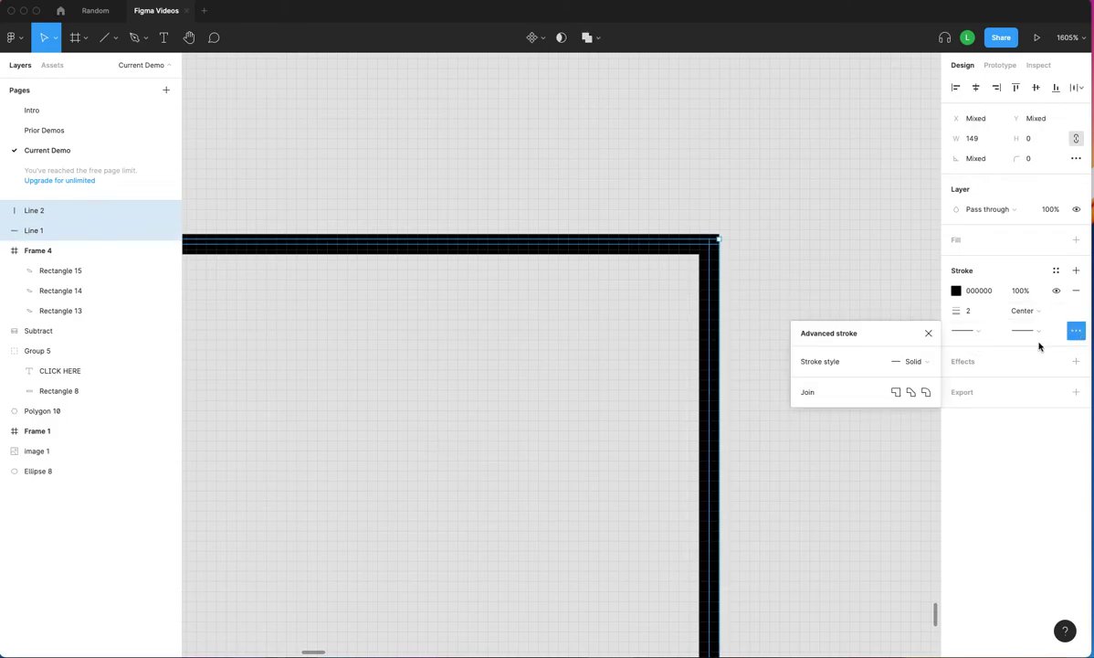
left_click_drag(708, 274, 684, 254)
key("Escape")
Pull the vertical line away from the corner and nudge it back flush with the horizontal line's right end.
mouse_move(714, 268)
left_mouse_down()
mouse_move(709, 288)
mouse_move(764, 283)
left_mouse_up()
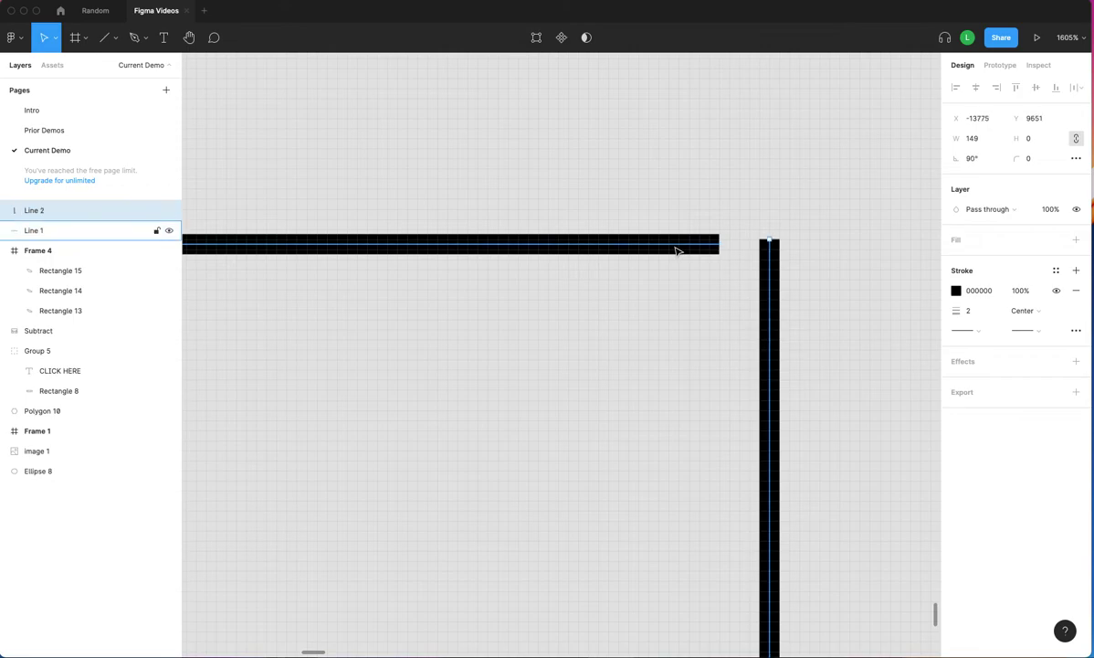
key("Left")
key("Left")
key("Left")
key("Left")
key("Escape")
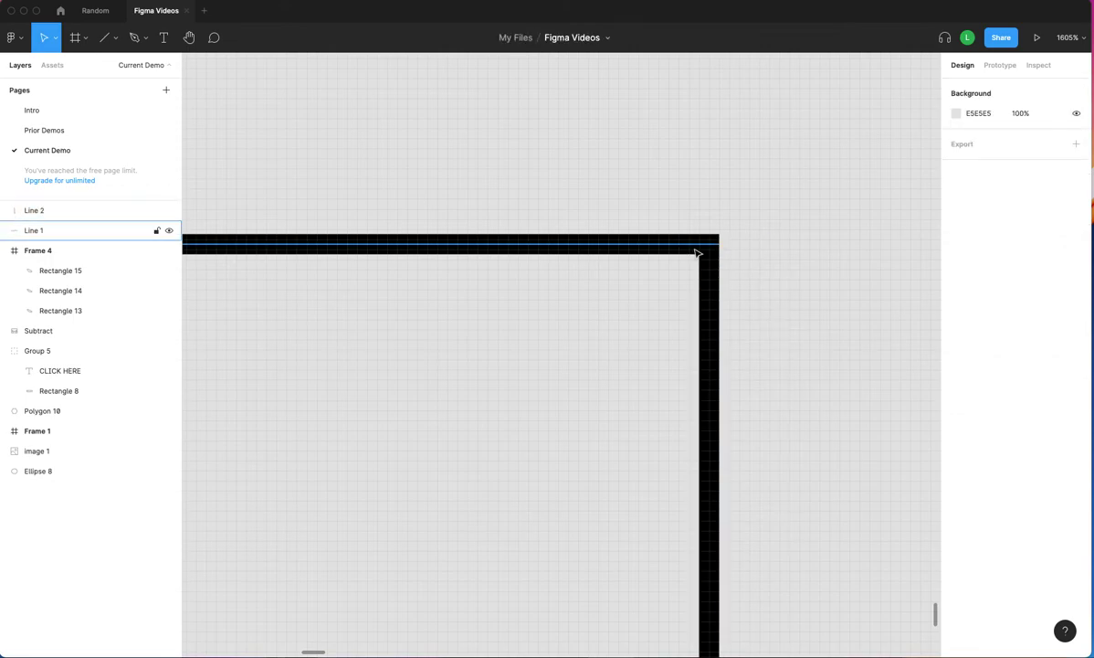
Group the horizontal and vertical lines and set the group's stroke join to Bevel.
left_click(696, 250)
left_click(696, 253, "shift")
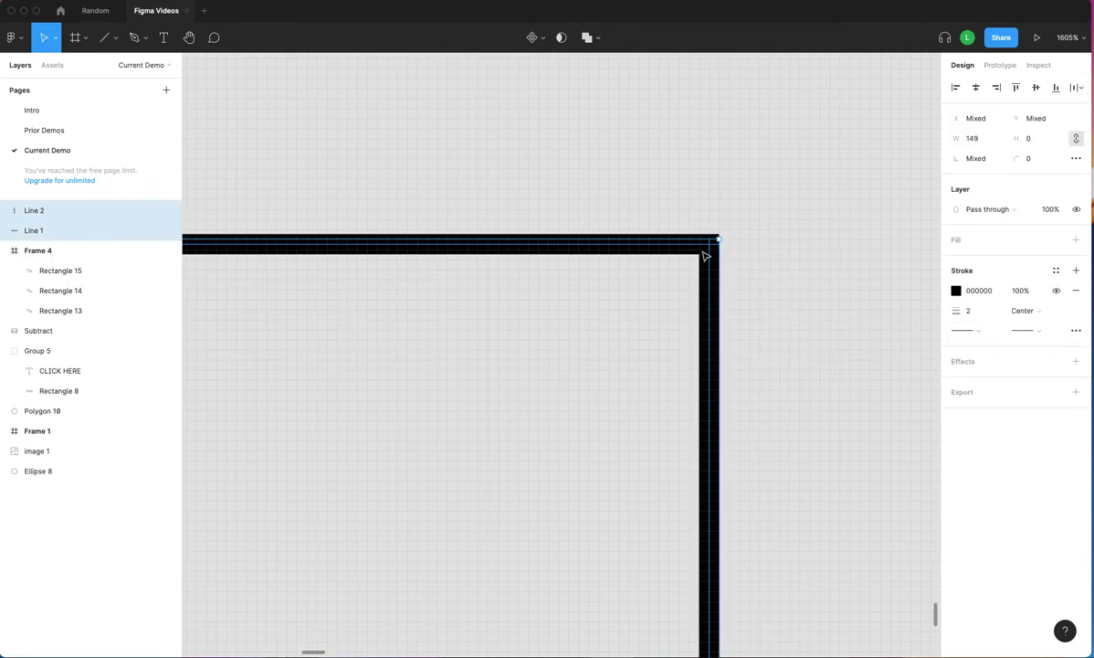
right_click(705, 256)
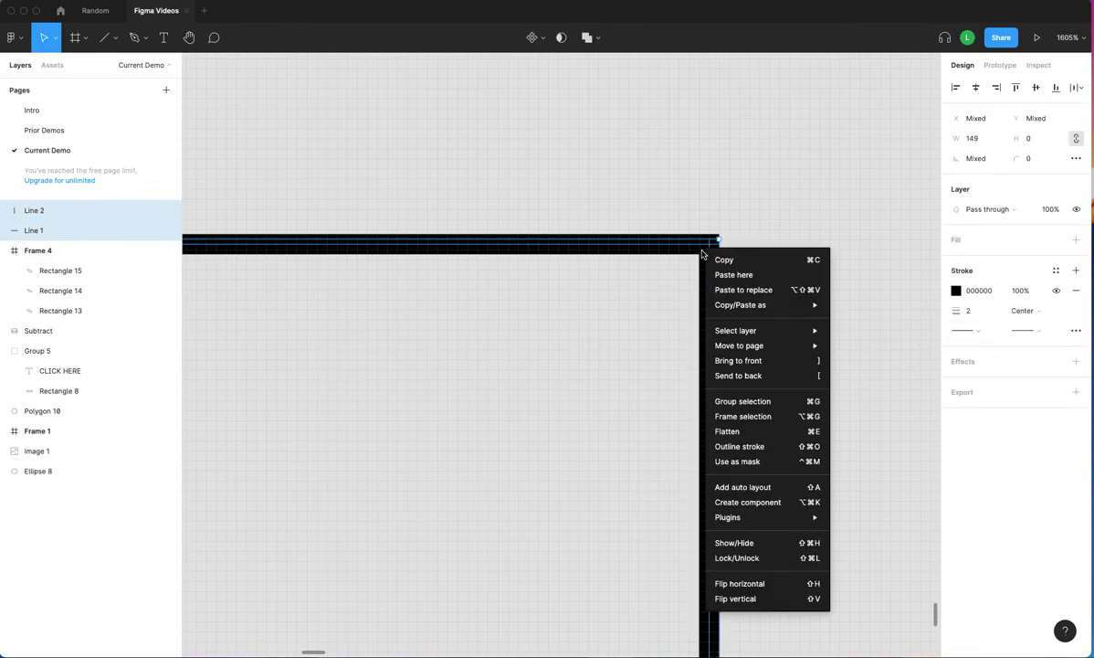
left_click(770, 401)
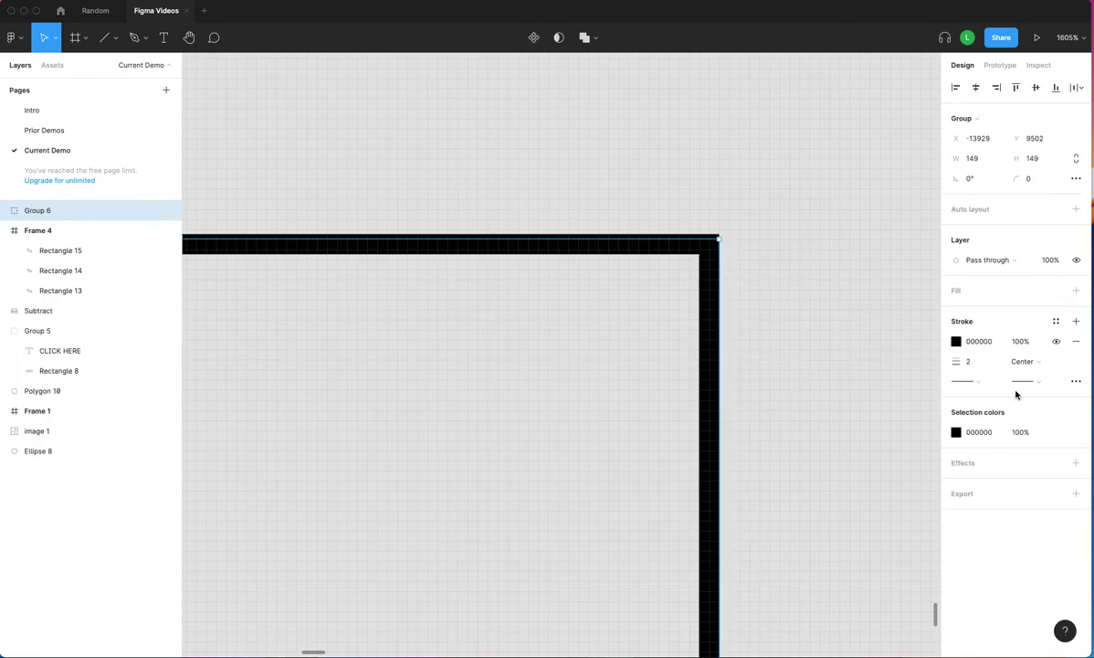
left_click(1076, 384)
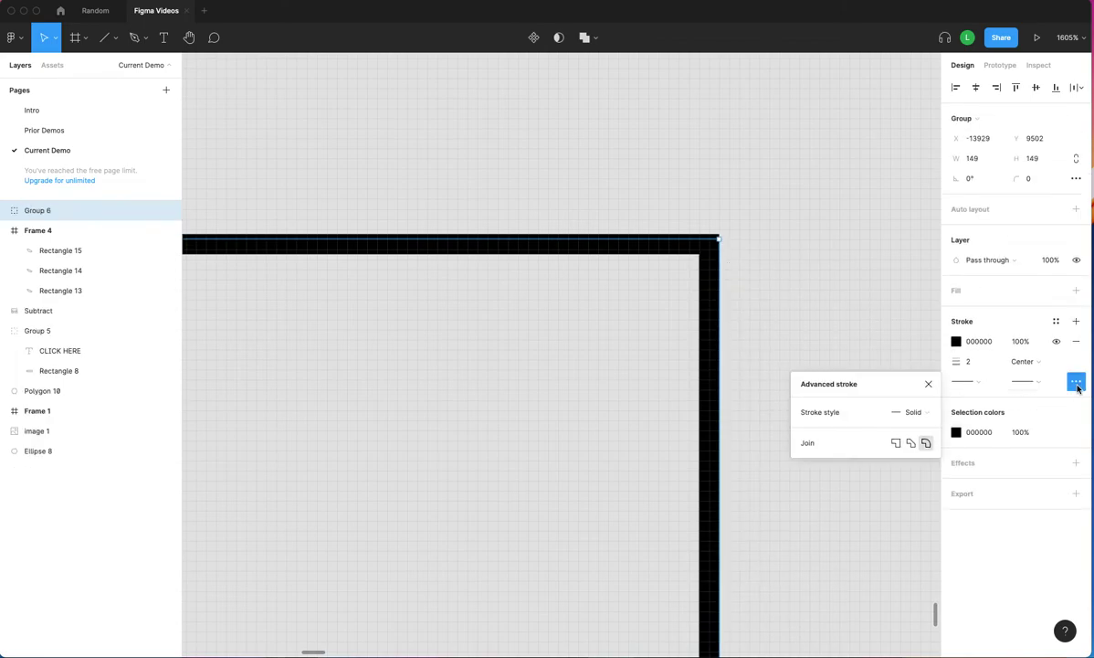
left_click(911, 444)
left_click(855, 355)
left_click(689, 266)
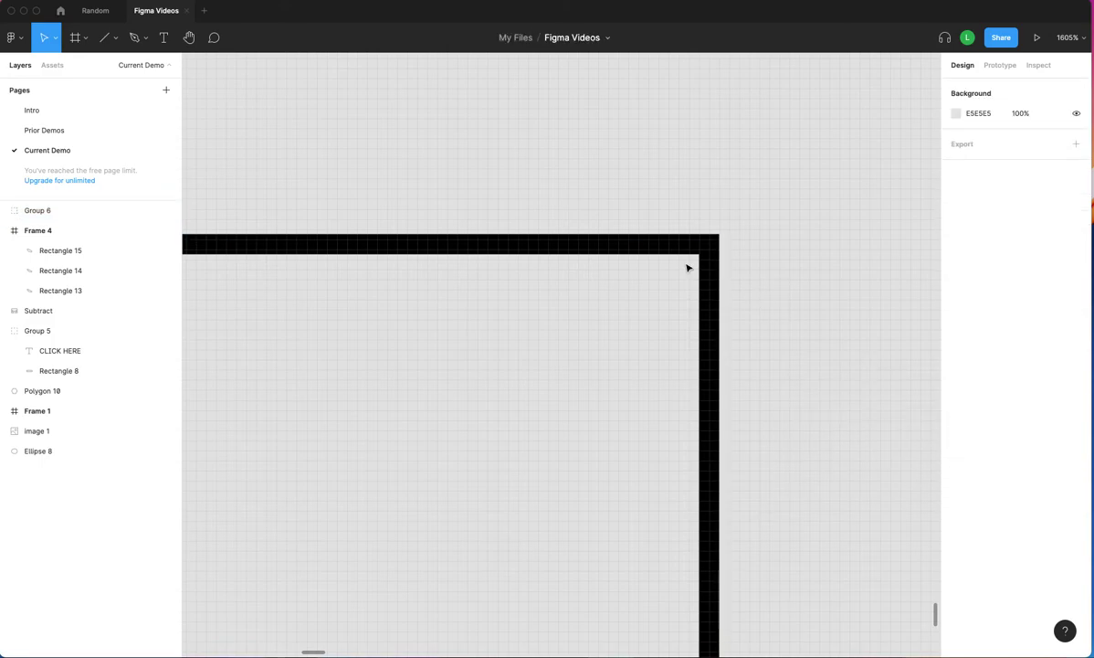
left_click(710, 282)
key("Delete")
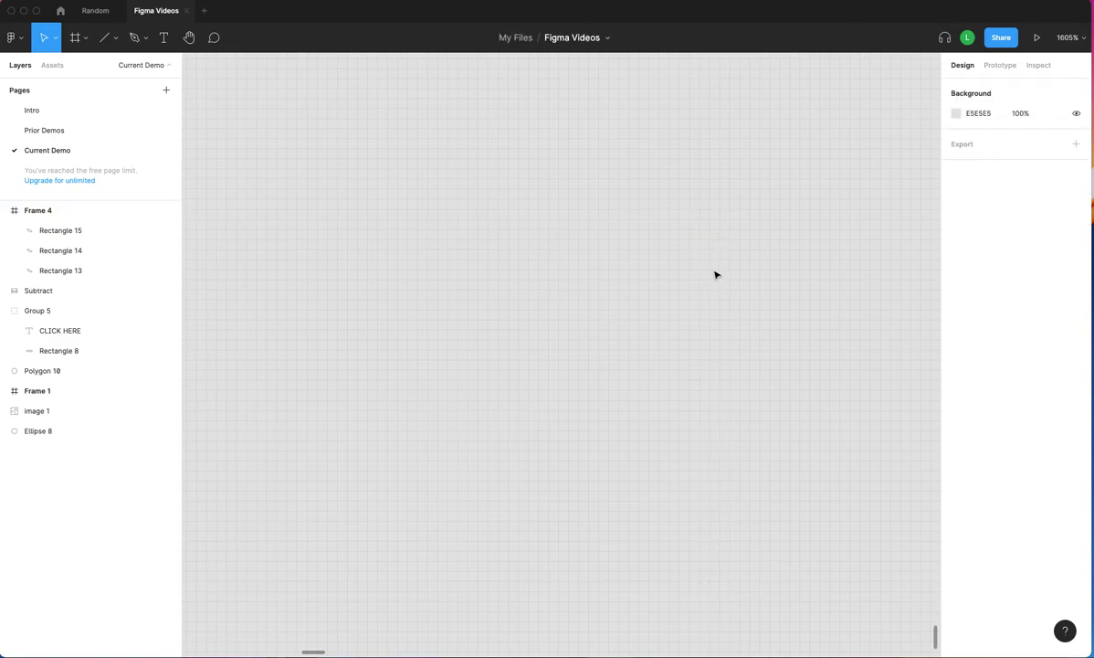
key("super+z")
Ungroup the two corner lines and leave them deselected with the whole corner in view.
right_click(716, 274)
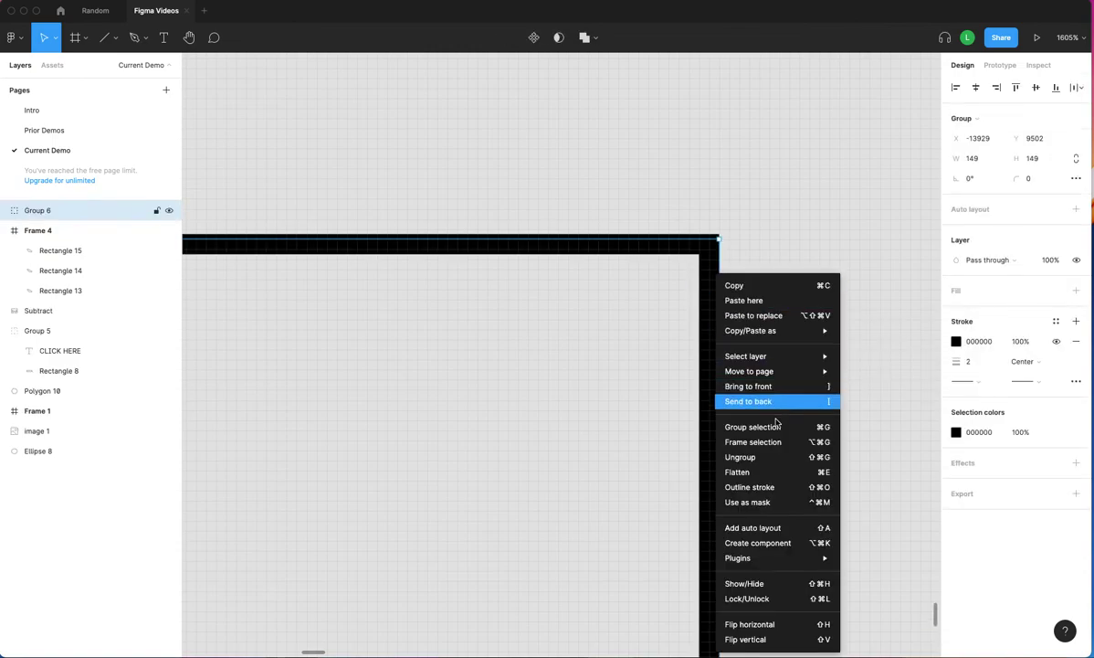
left_click(781, 456)
left_click(732, 279)
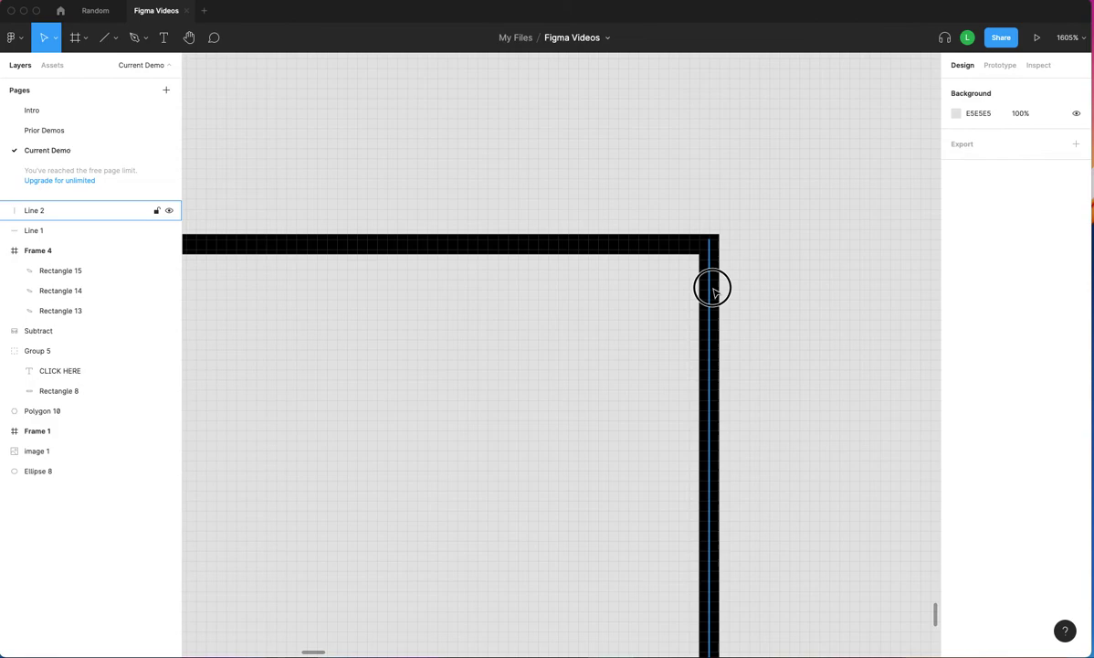
left_click(710, 286)
scroll(727, 291, "down", 10)
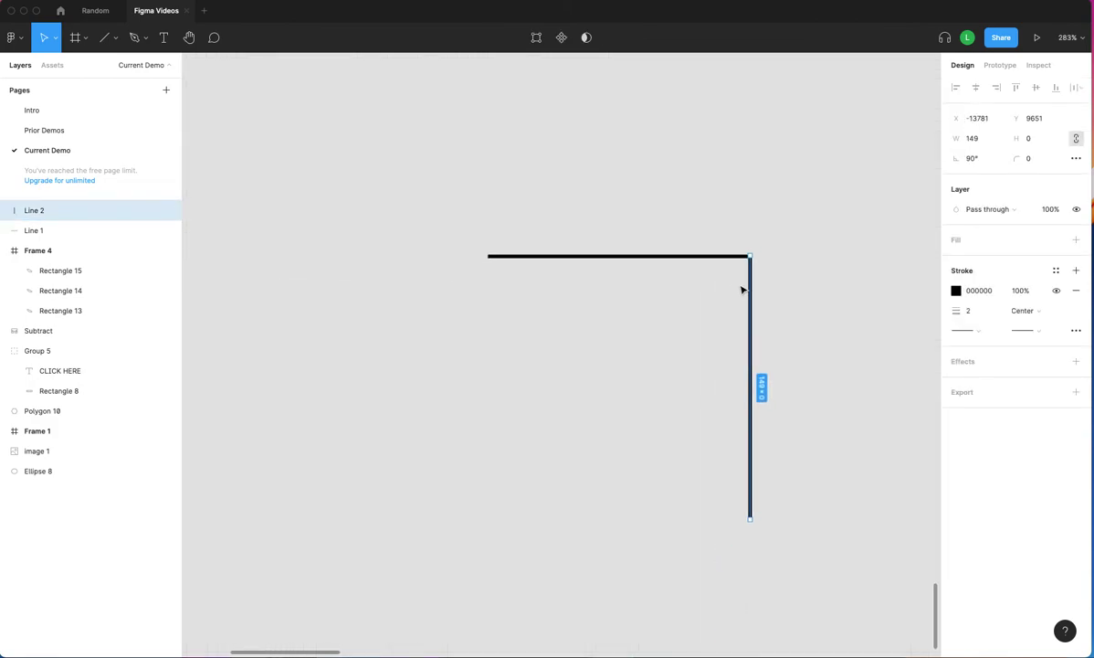
left_click(807, 284)
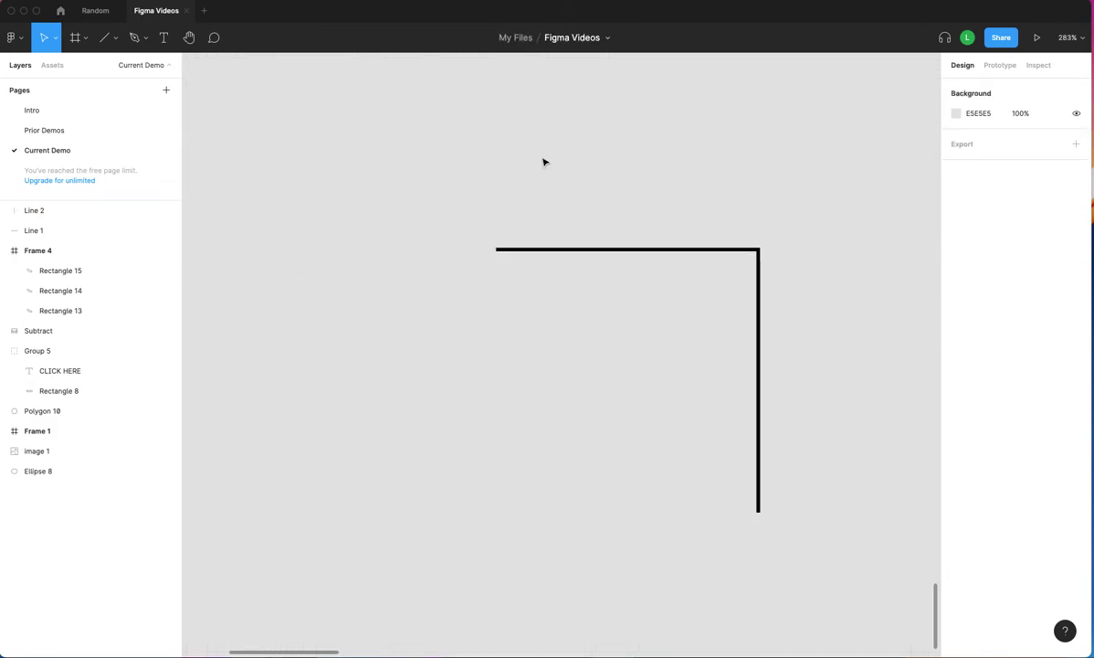
Switch to the Random file and look over the artwork on Page 3.
left_click(94, 11)
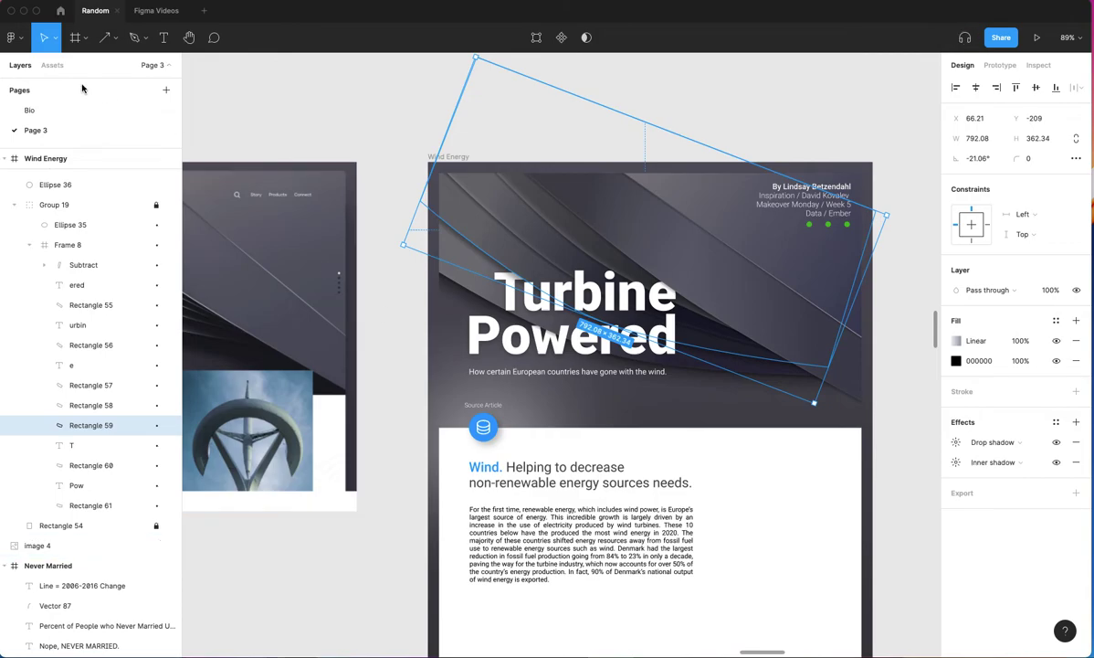
scroll(421, 271, "down", 10)
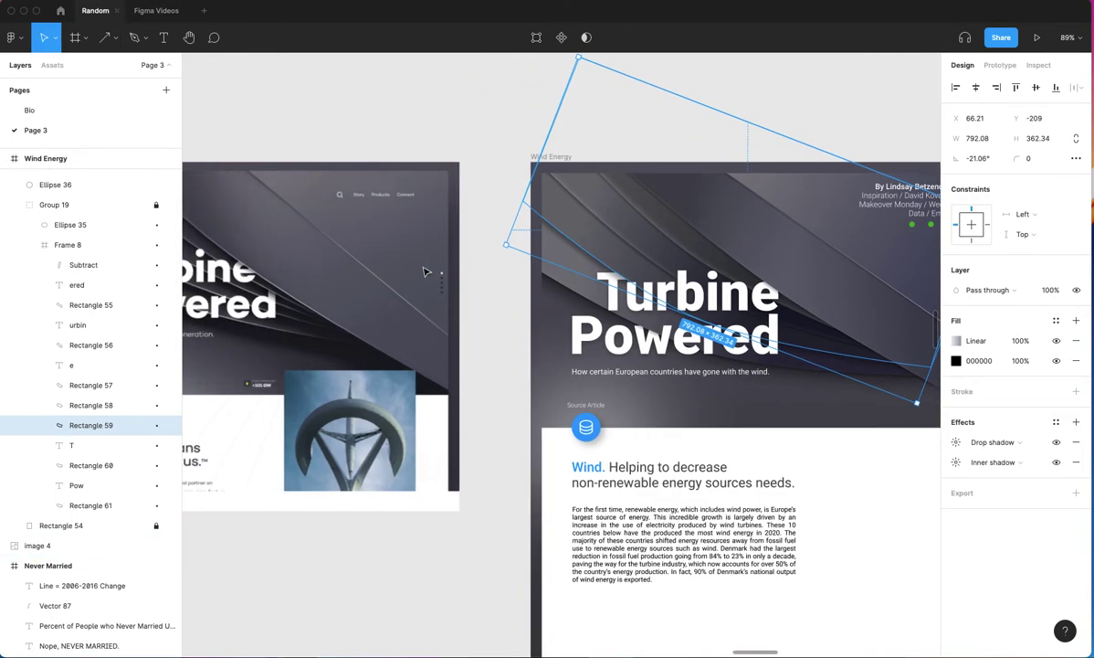
scroll(443, 286, "down", 5)
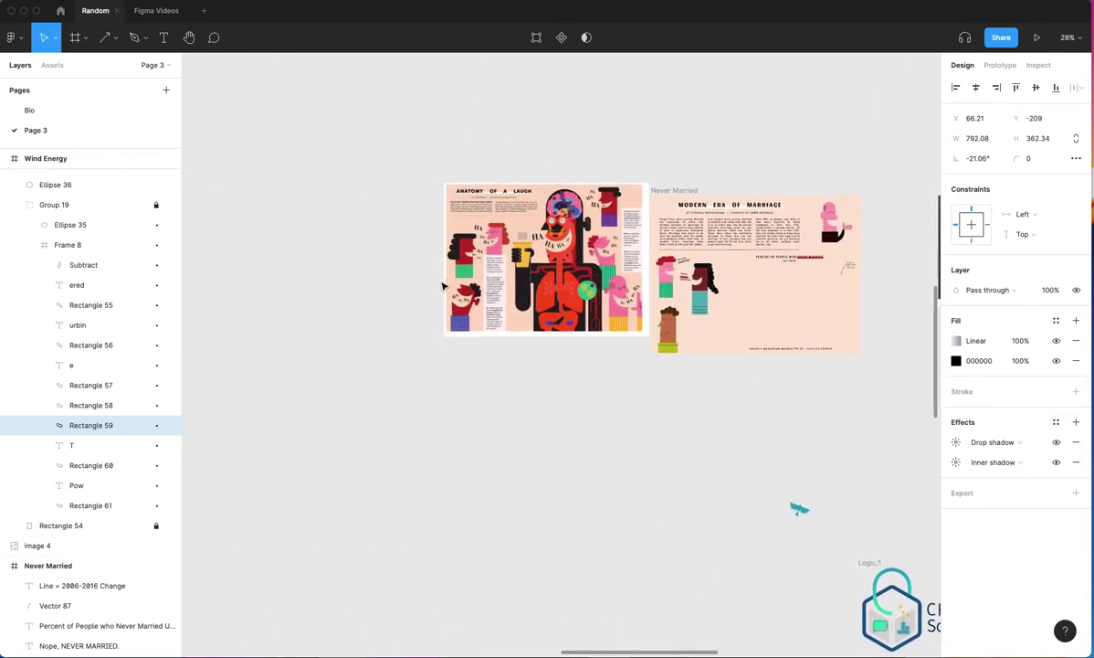
scroll(445, 286, "down", 10)
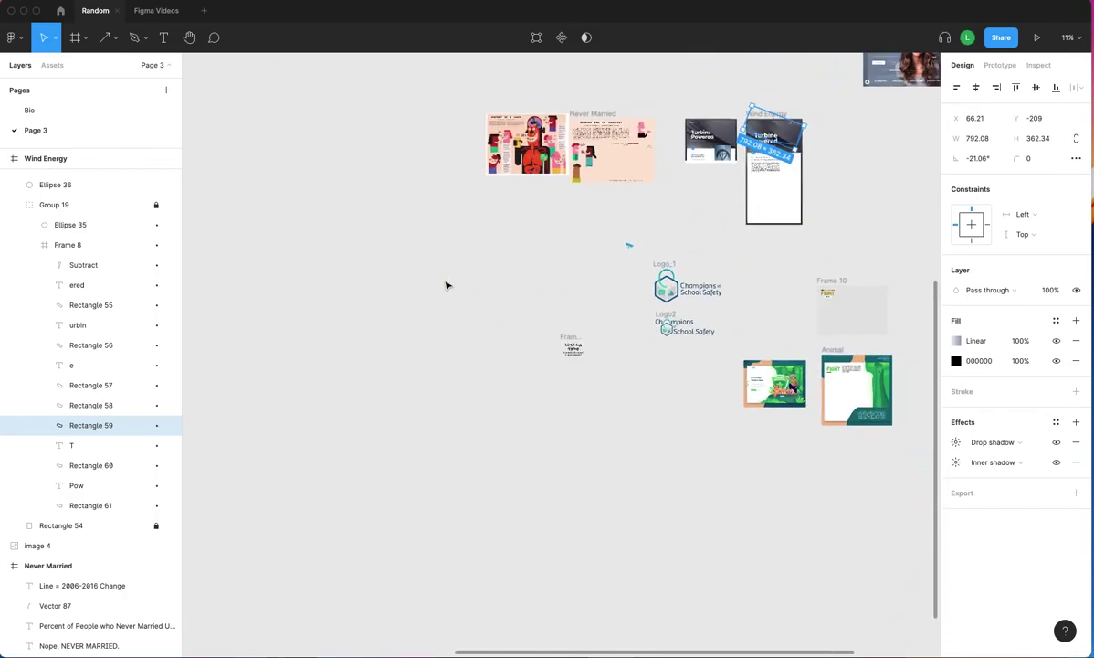
scroll(511, 283, "left", 2)
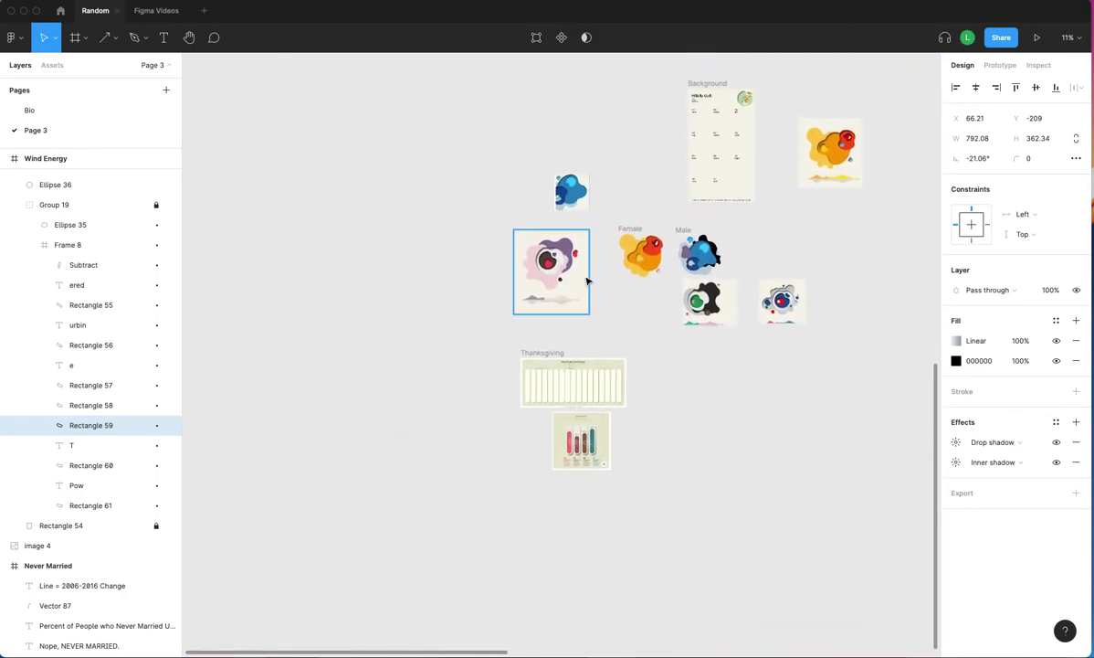
scroll(605, 283, "down", 8)
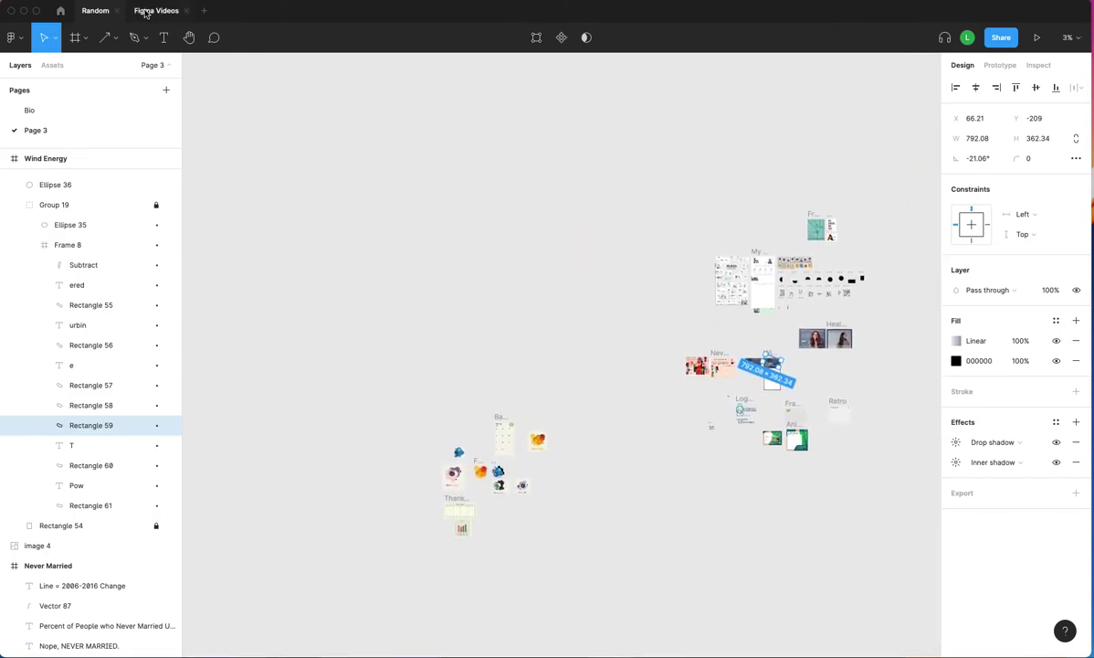
Open the Bio page and inspect the thin and thick horizontal bars on the Computer illustration.
left_click(103, 113)
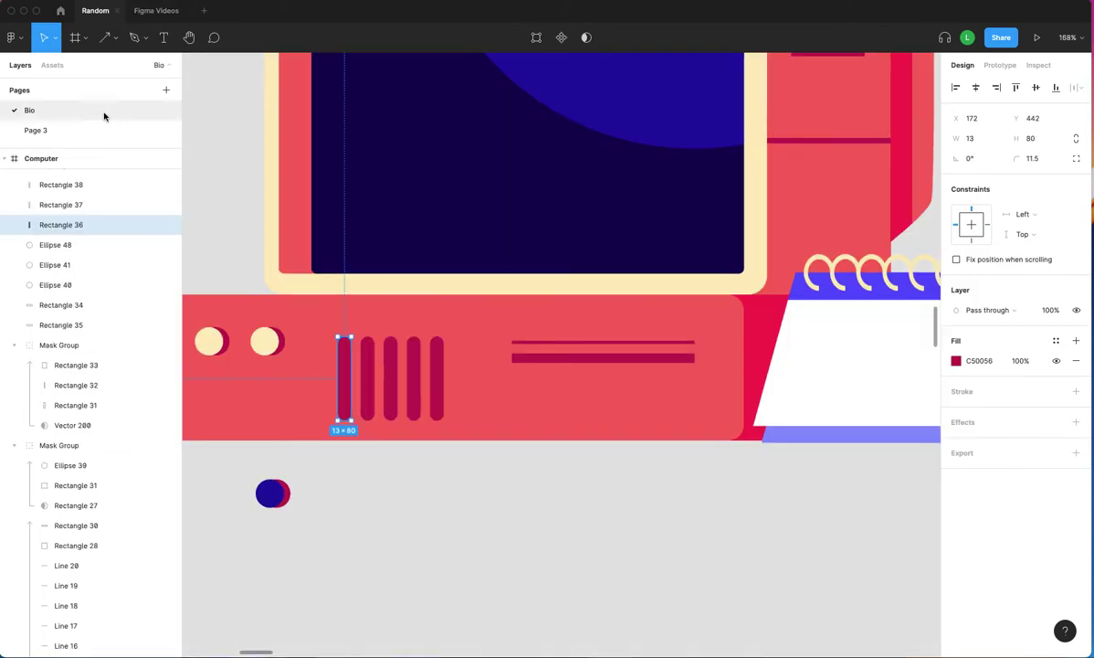
scroll(632, 362, "up", 5)
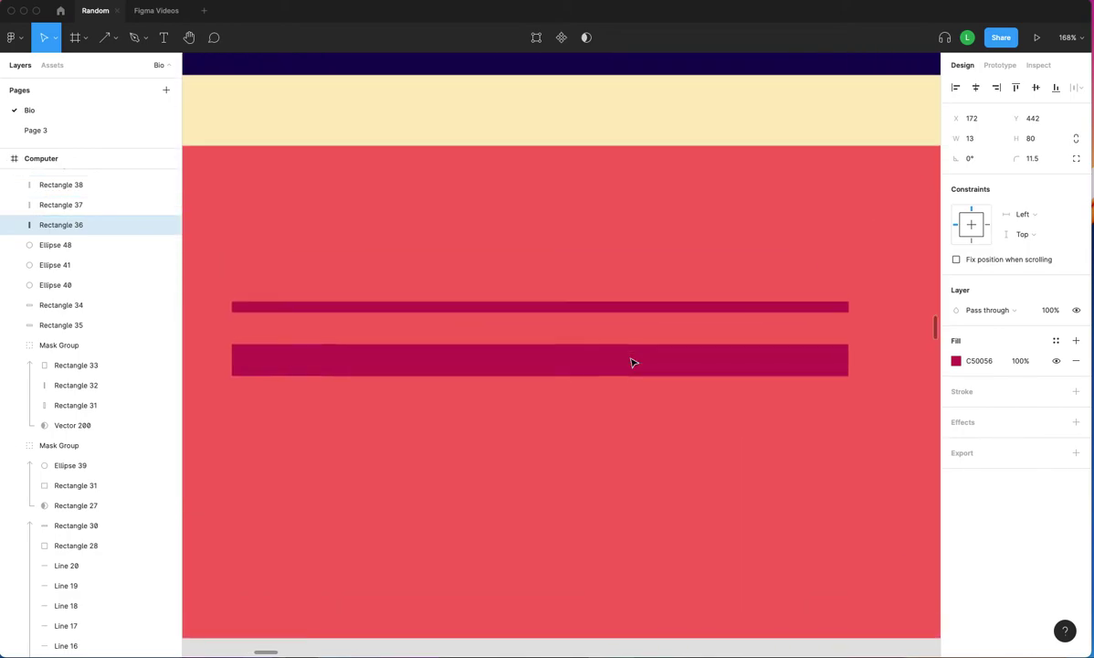
left_click(626, 361)
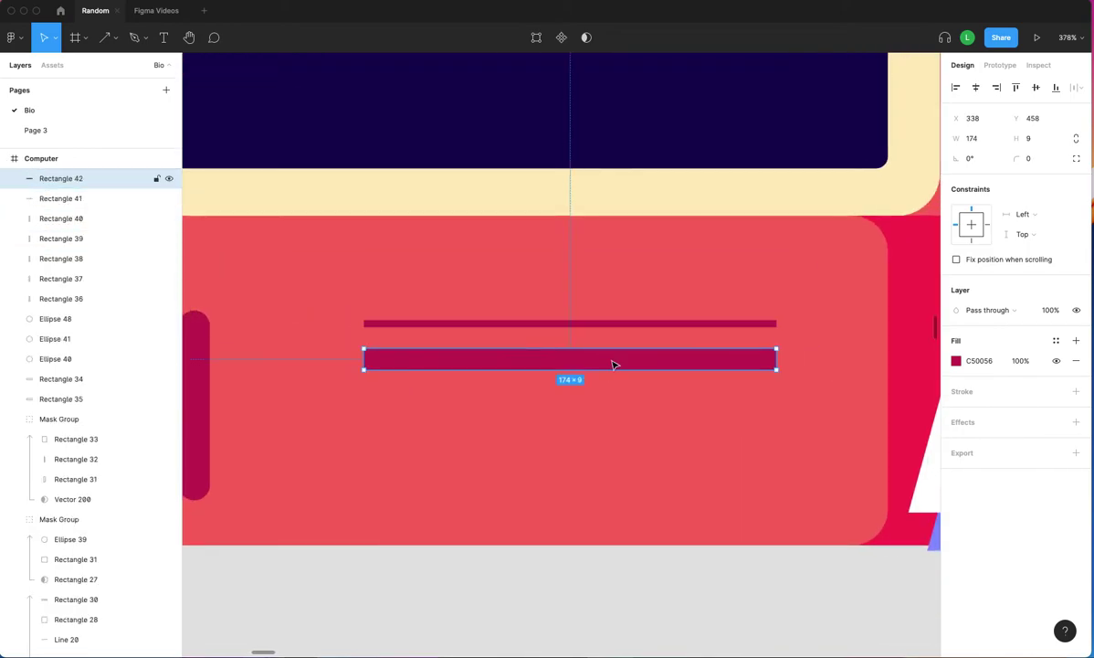
left_click(647, 322)
scroll(850, 306, "right", 10)
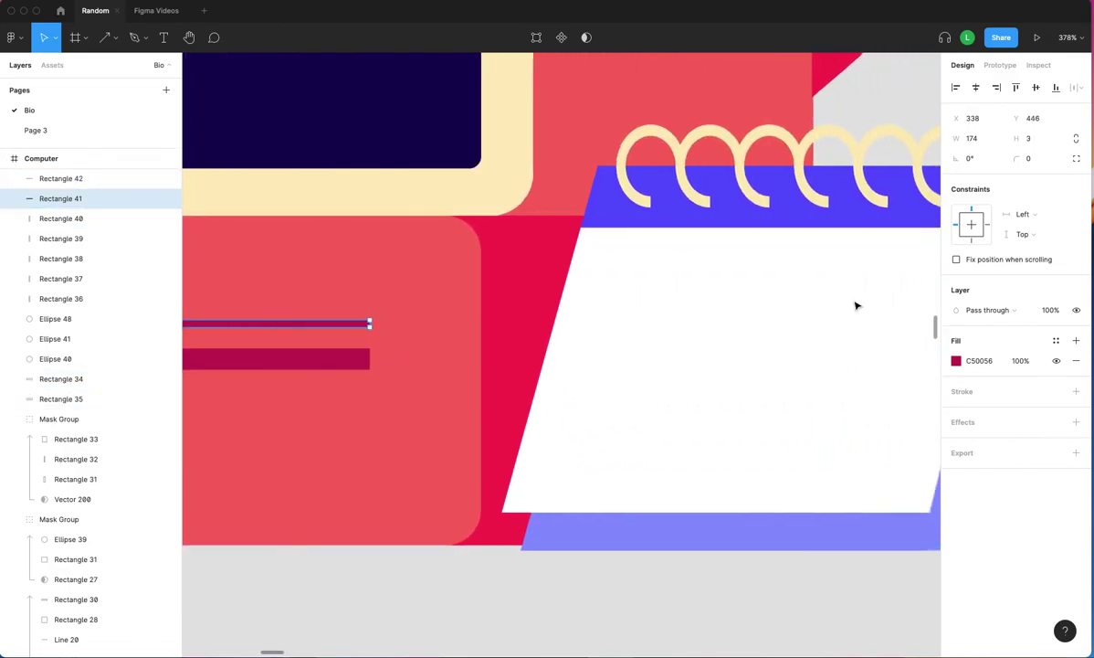
scroll(856, 306, "down", 10)
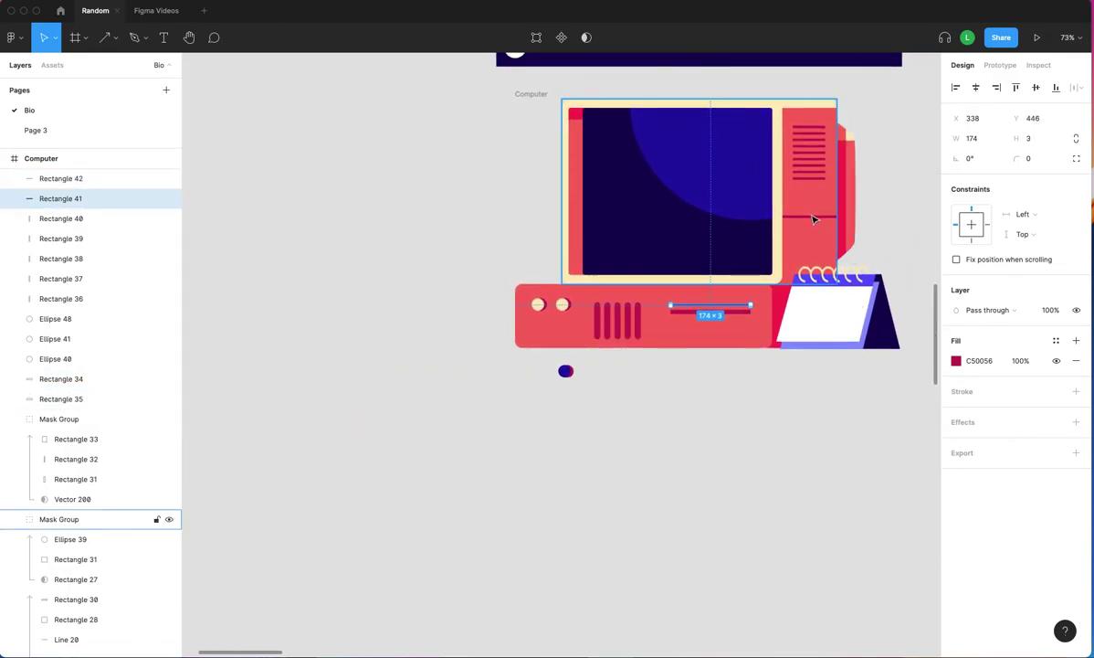
scroll(809, 222, "up", 5)
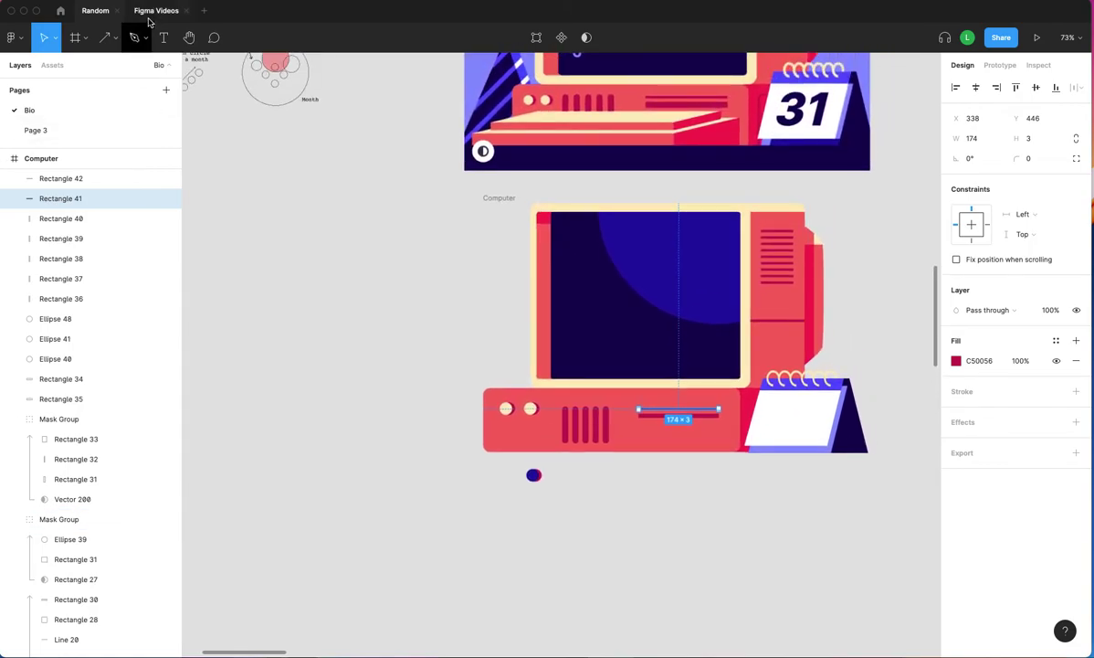
Return to the Figma Videos file and draw a horizontal arrow about 191 long above the corner lines.
left_click(151, 14)
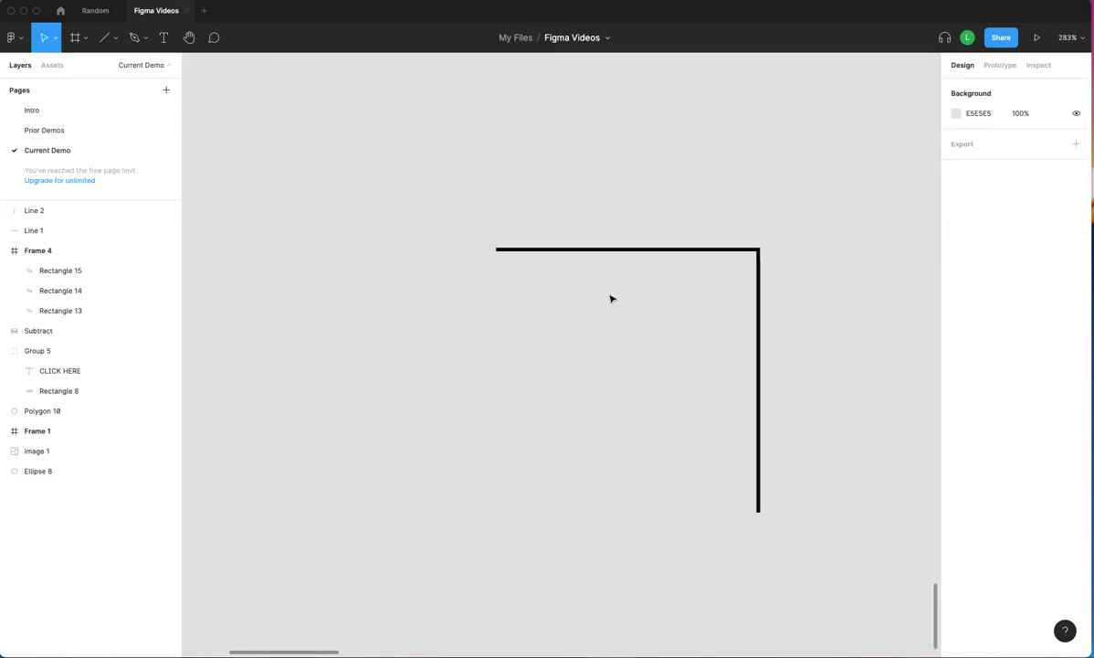
scroll(612, 299, "up", 3)
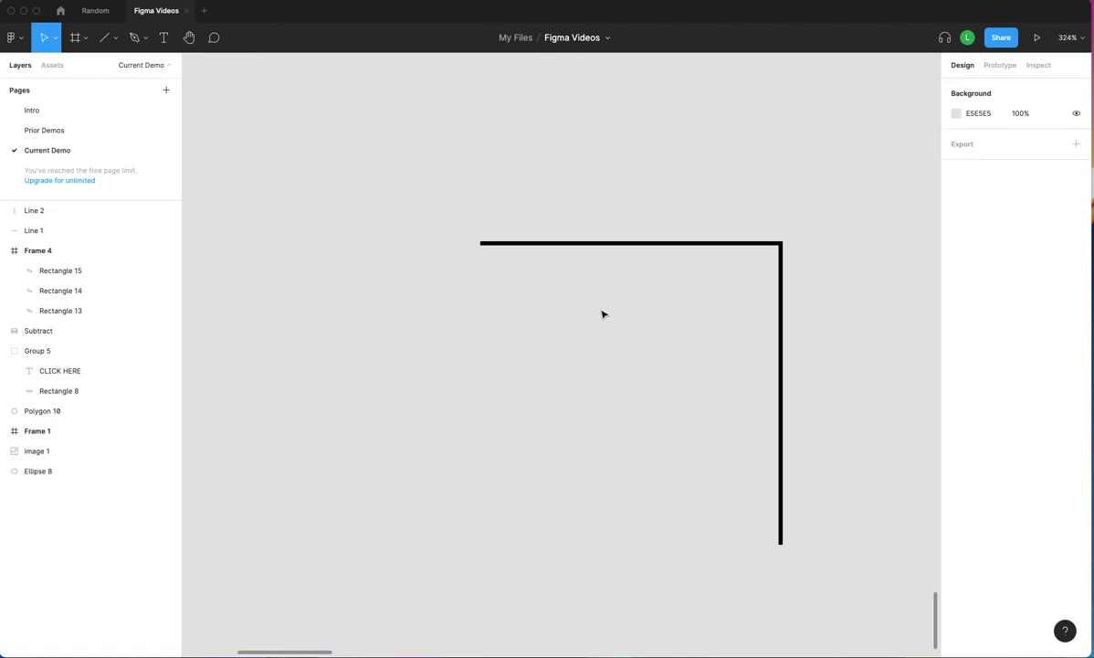
left_click(113, 38)
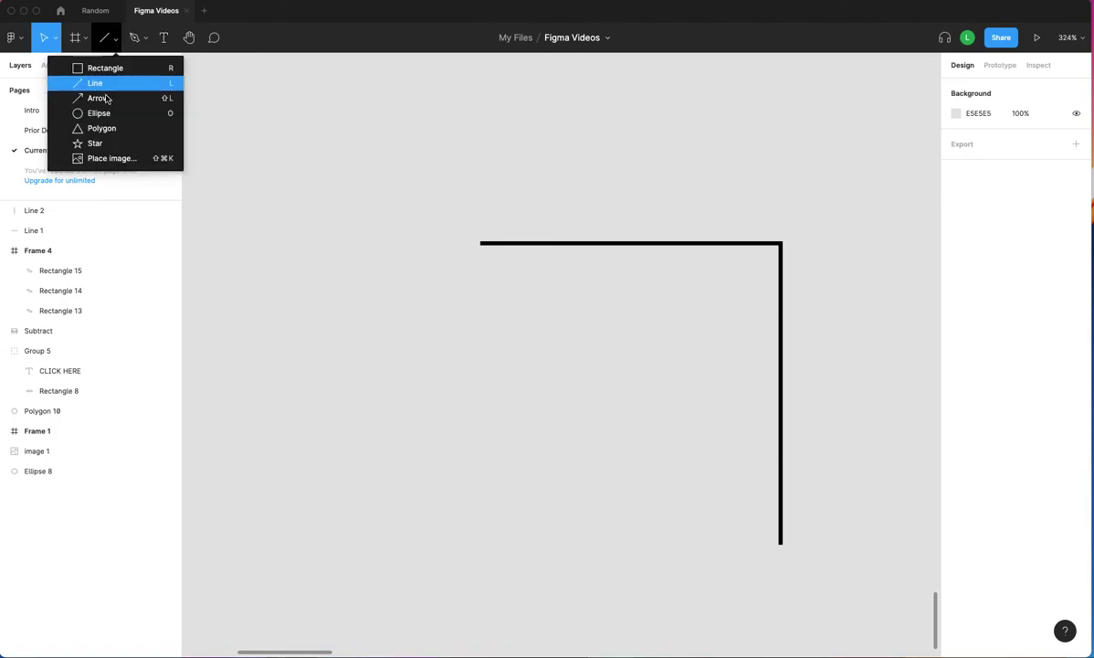
left_click(107, 100)
left_click_drag(439, 166, 826, 177)
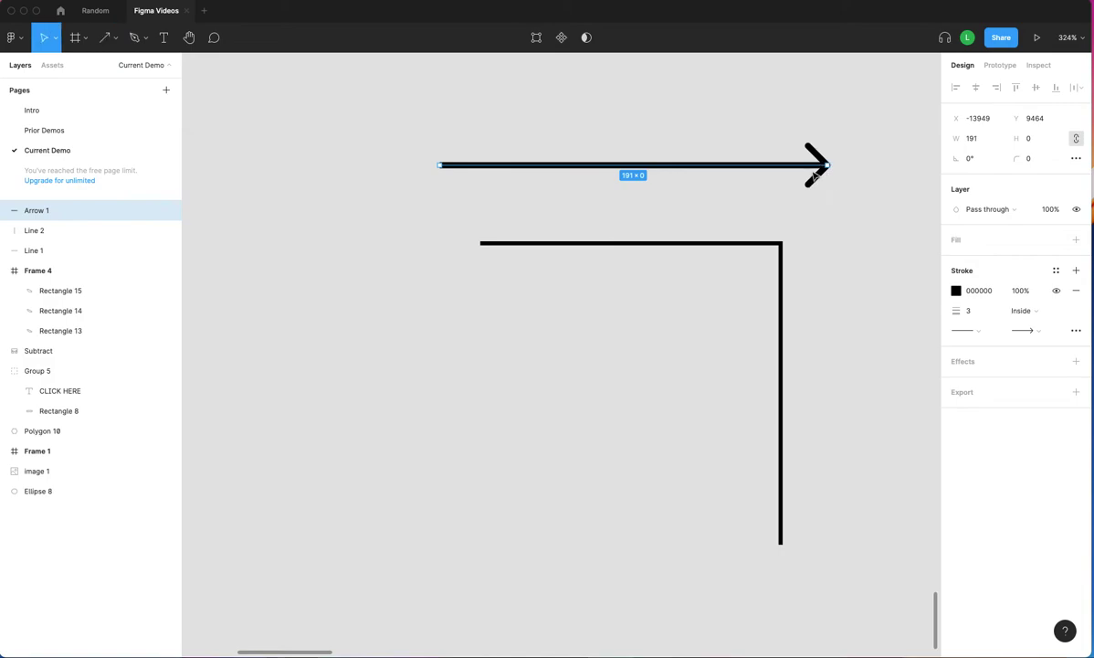
Try the None end cap on the arrow, keep its stroke alignment Inside, and restore the Line arrow cap.
left_click(1033, 329)
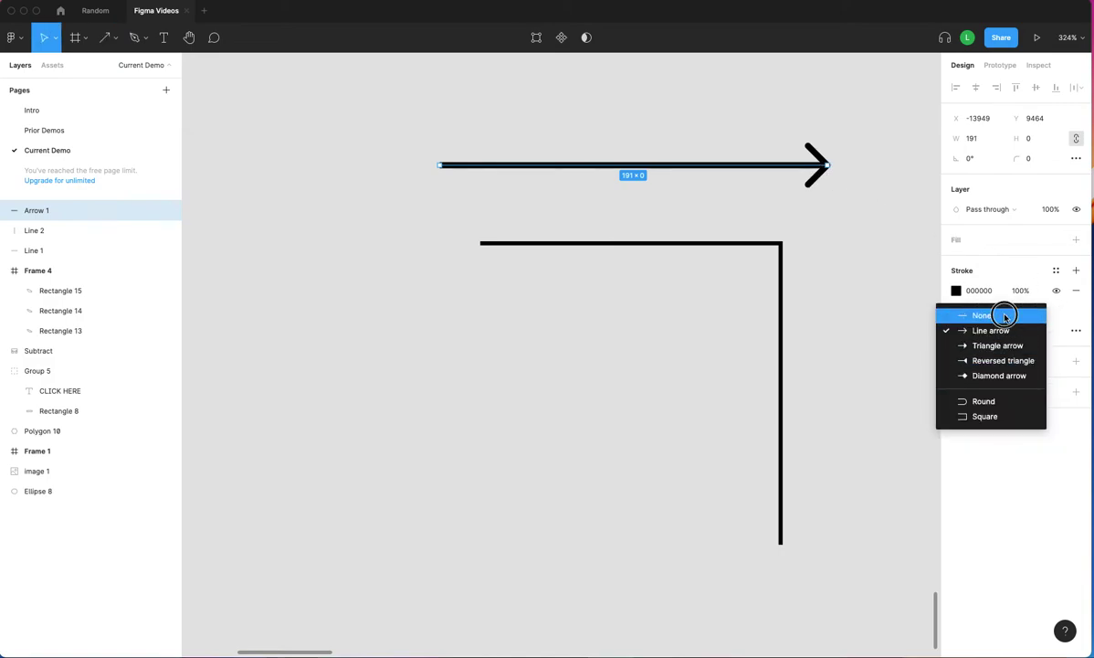
left_click(1002, 315)
left_click(1037, 313)
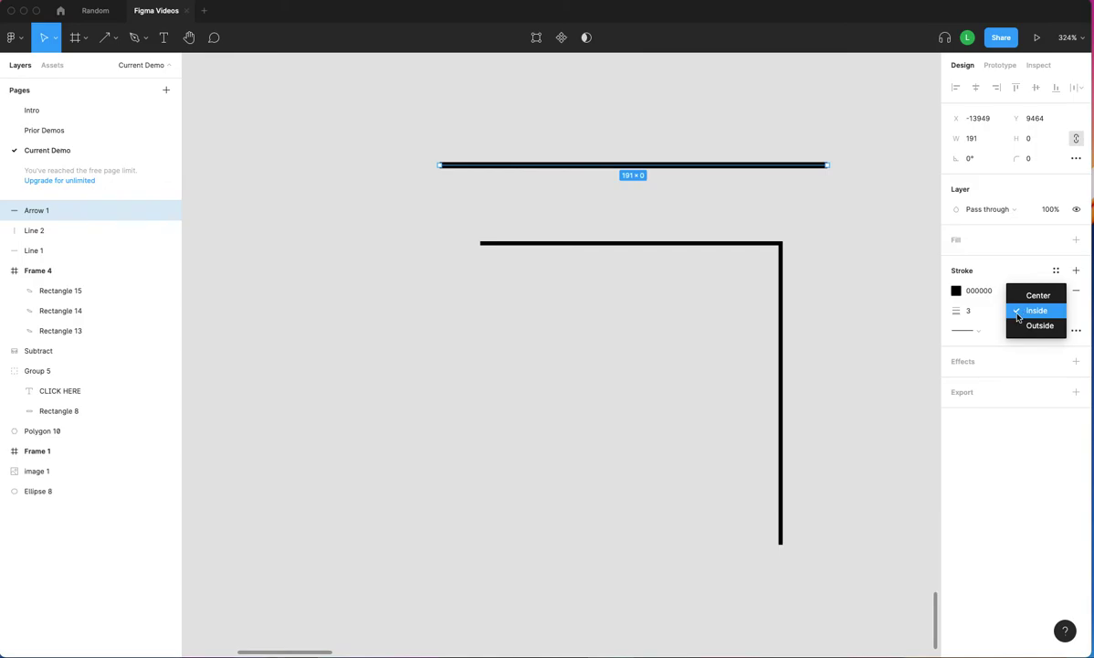
left_click(1019, 314)
left_click(1041, 329)
left_click(1018, 345)
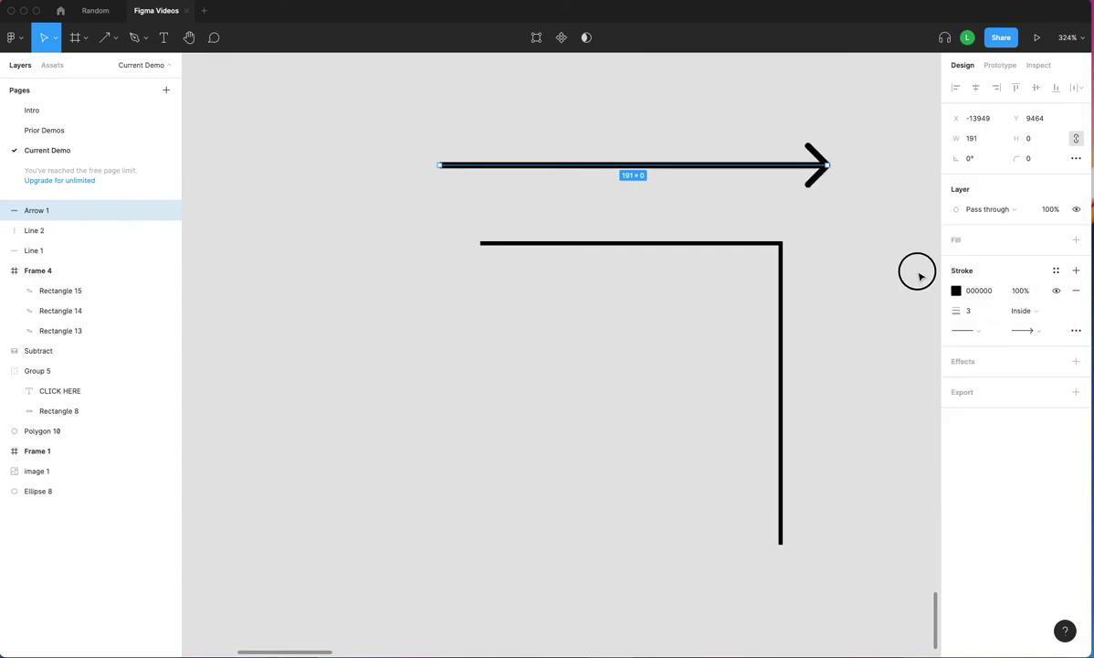
left_click(920, 277)
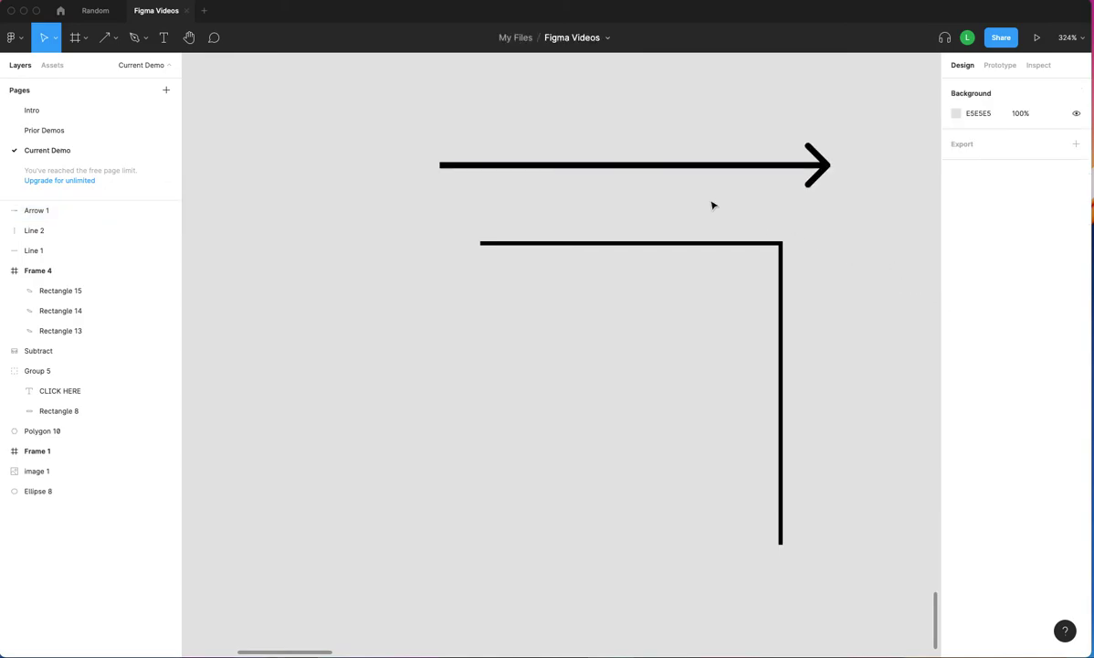
left_click(113, 39)
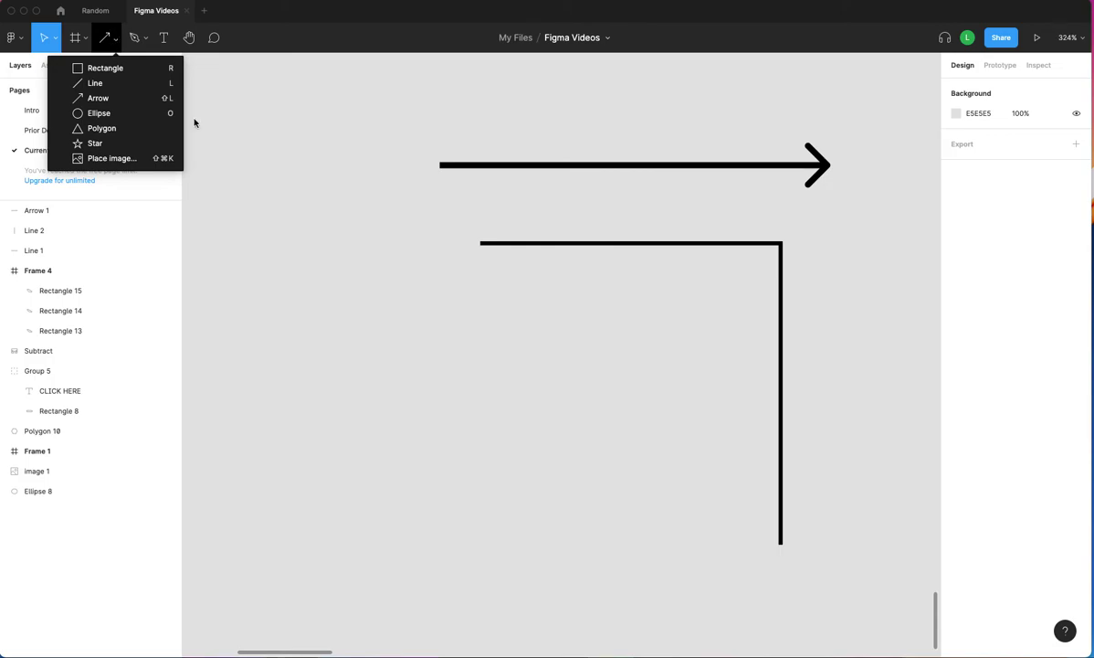
left_click(513, 332)
scroll(512, 332, "down", 10)
scroll(411, 265, "left", 3)
scroll(411, 264, "down", 1)
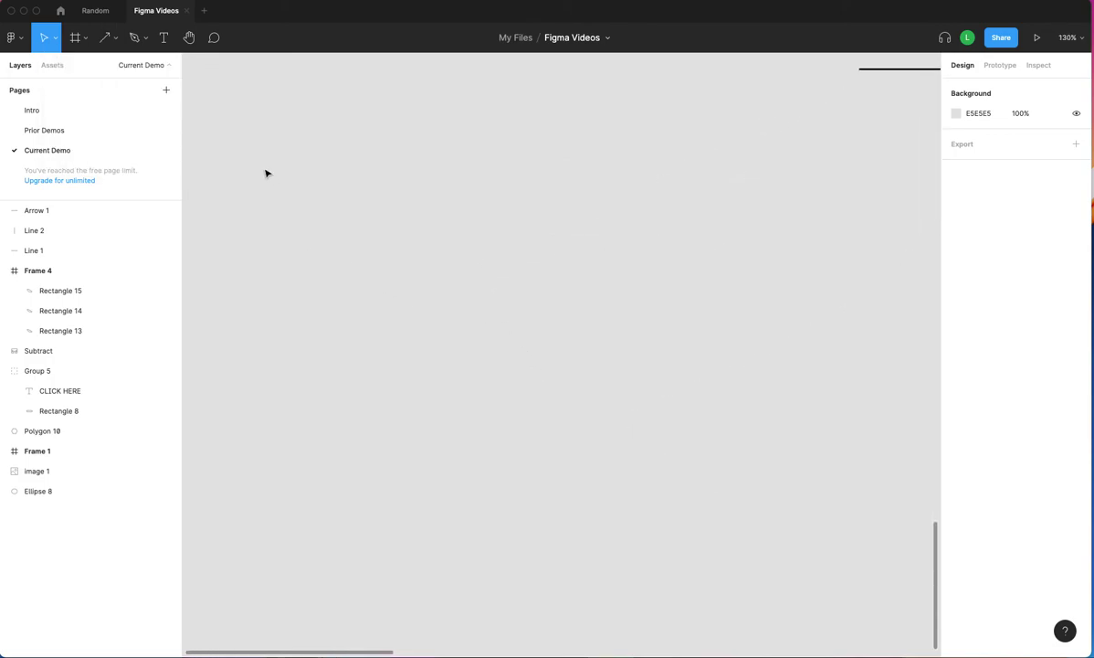
Draw a perfect circle on the empty canvas and resize it proportionally to about 290 × 290.
left_click(109, 38)
left_click(105, 112)
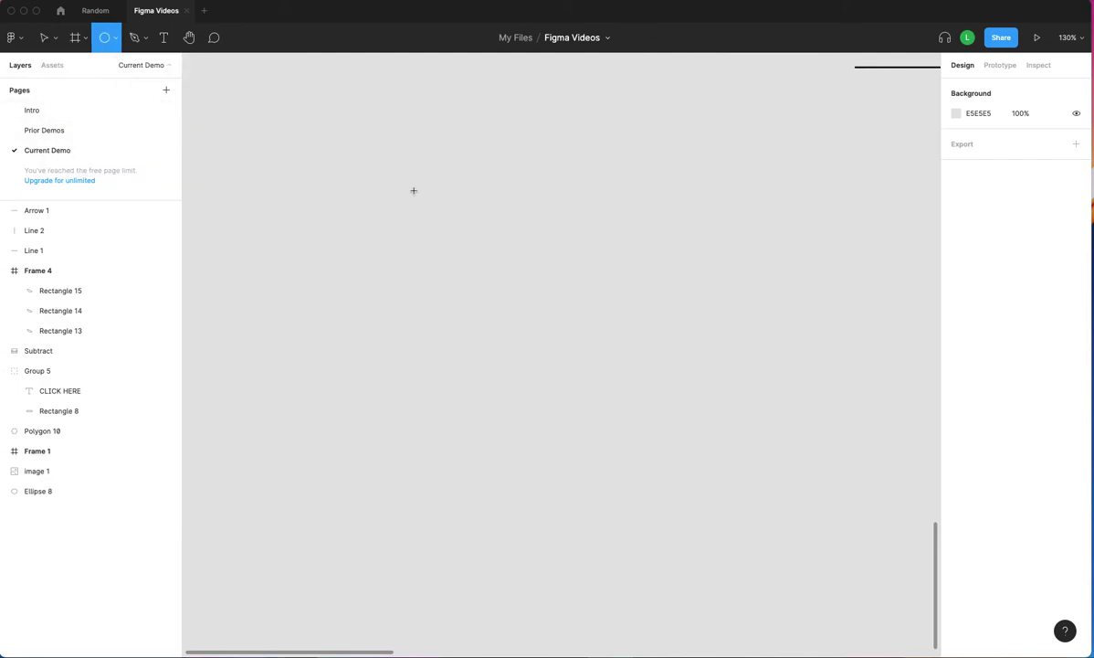
mouse_move(410, 181)
left_mouse_down()
mouse_move(779, 439)
mouse_move(722, 367)
left_mouse_up()
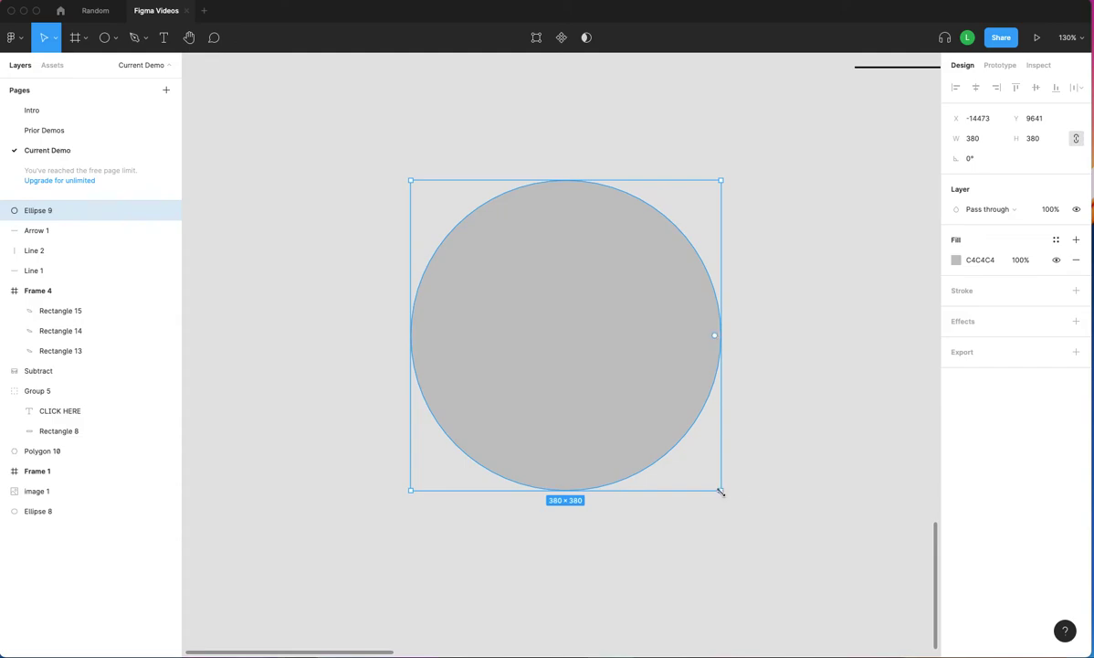
left_click_drag(721, 491, 796, 426)
key("shift")
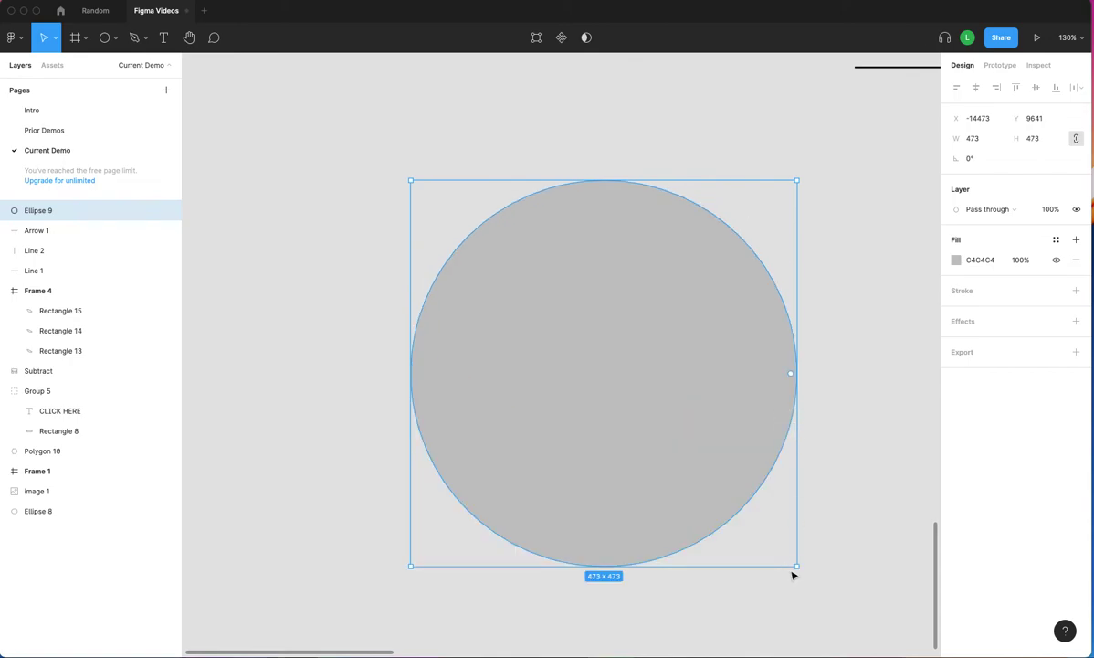
left_click_drag(798, 567, 648, 415)
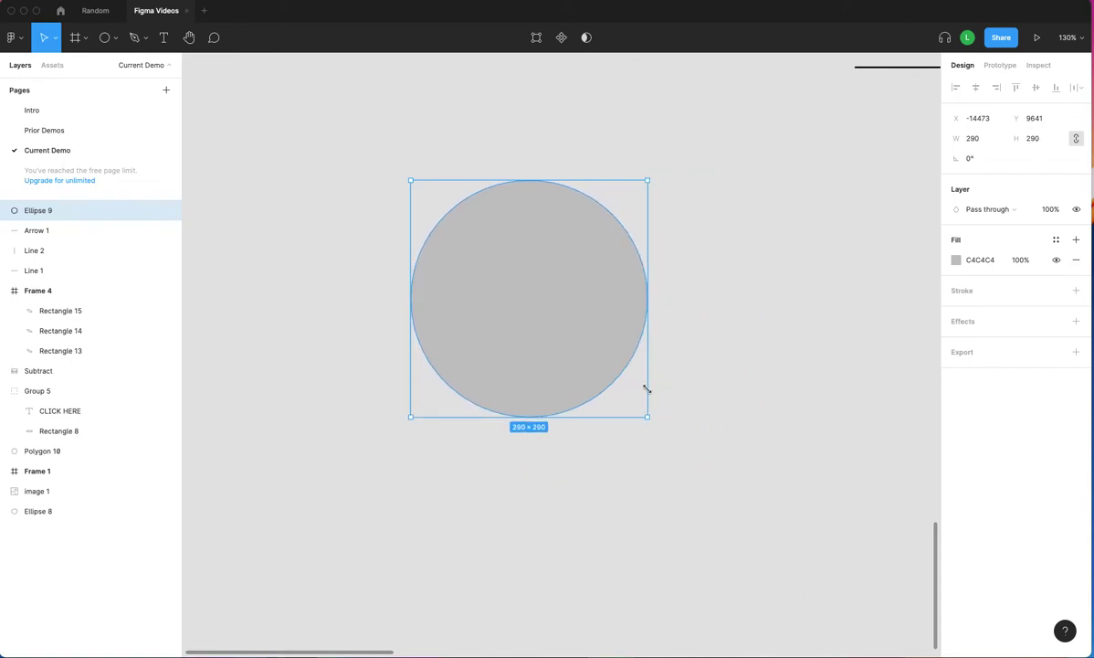
Try a black inside stroke of weight 10 on the circle, and remove the stroke.
scroll(613, 417, "left", 3)
scroll(613, 420, "left", 2)
scroll(615, 422, "up", 2)
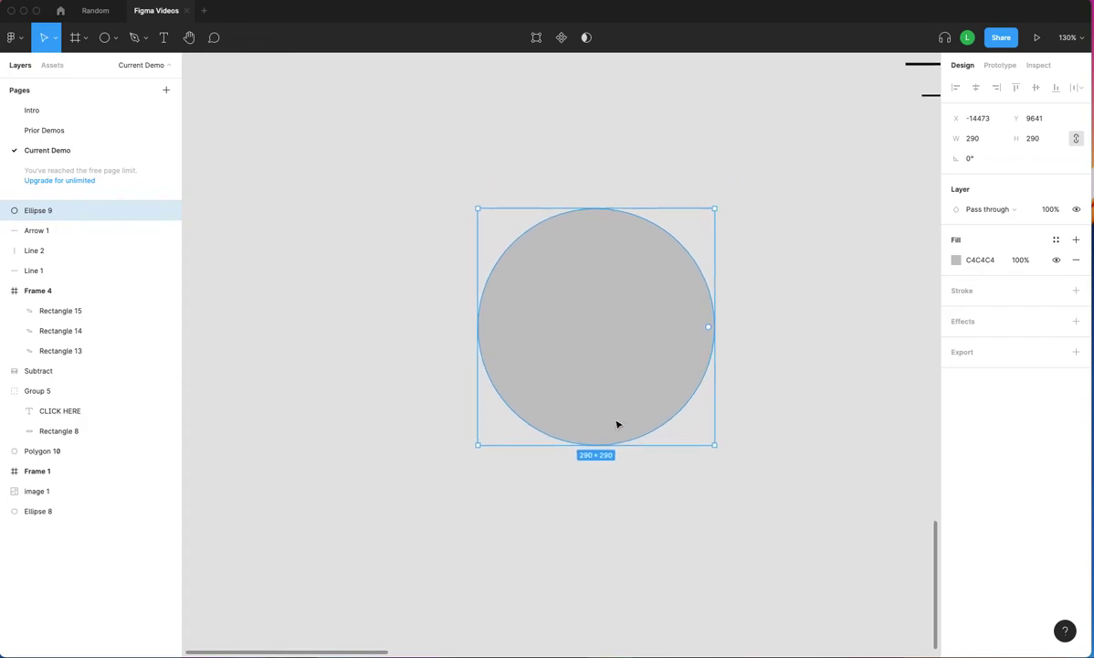
scroll(618, 422, "up", 5, "ctrl")
scroll(618, 424, "up", 3)
scroll(618, 424, "right", 2)
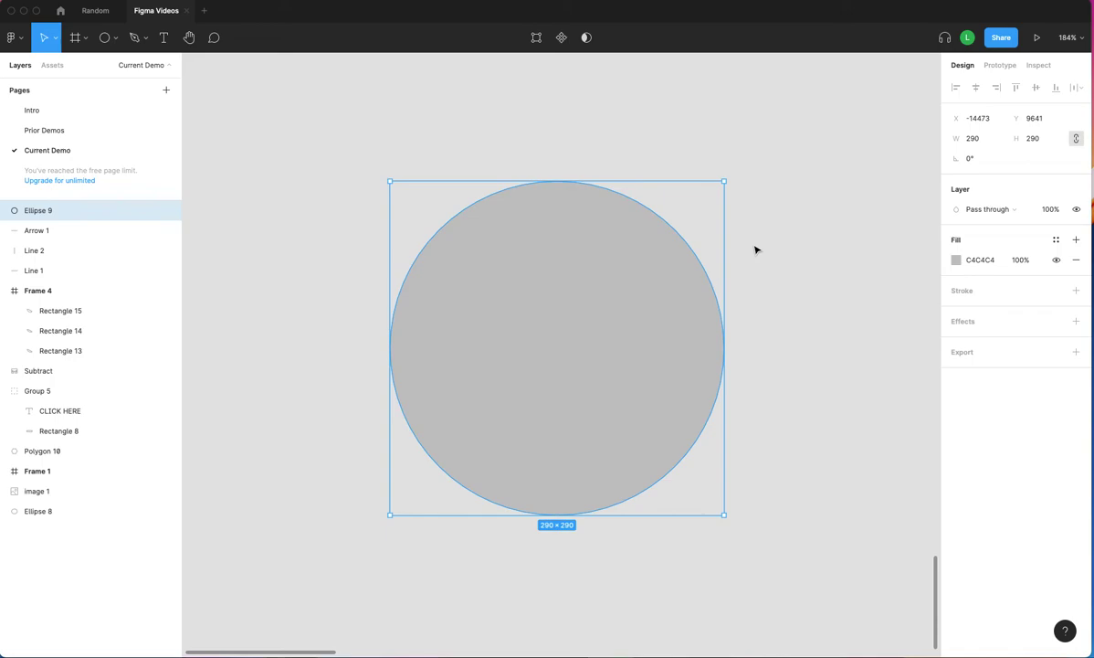
left_click(1076, 290)
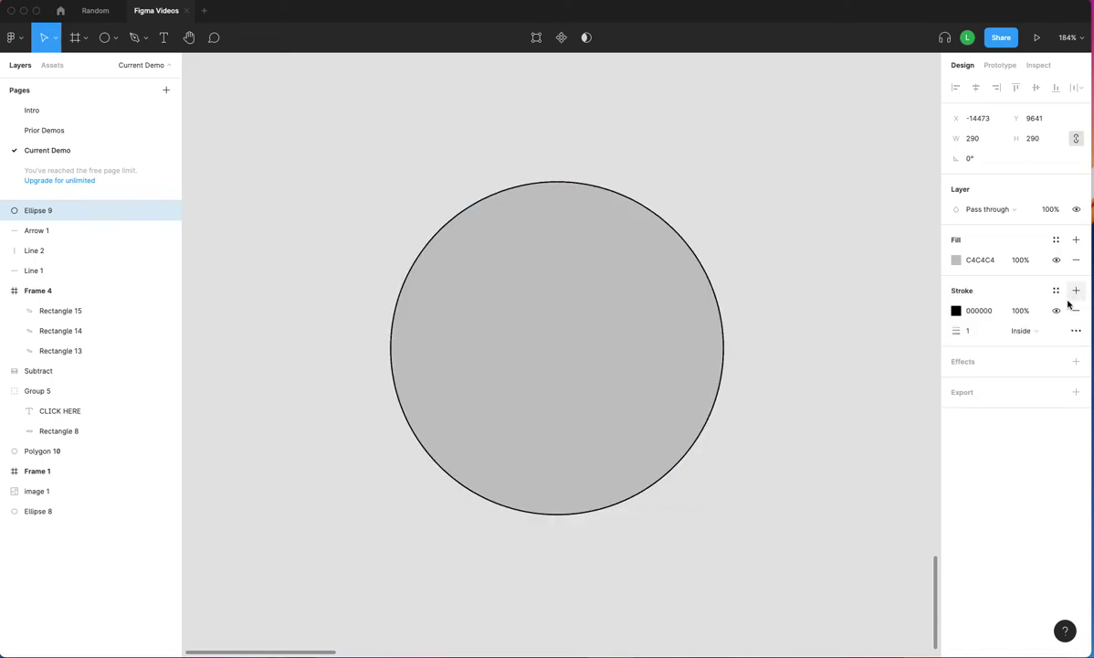
left_click(970, 331)
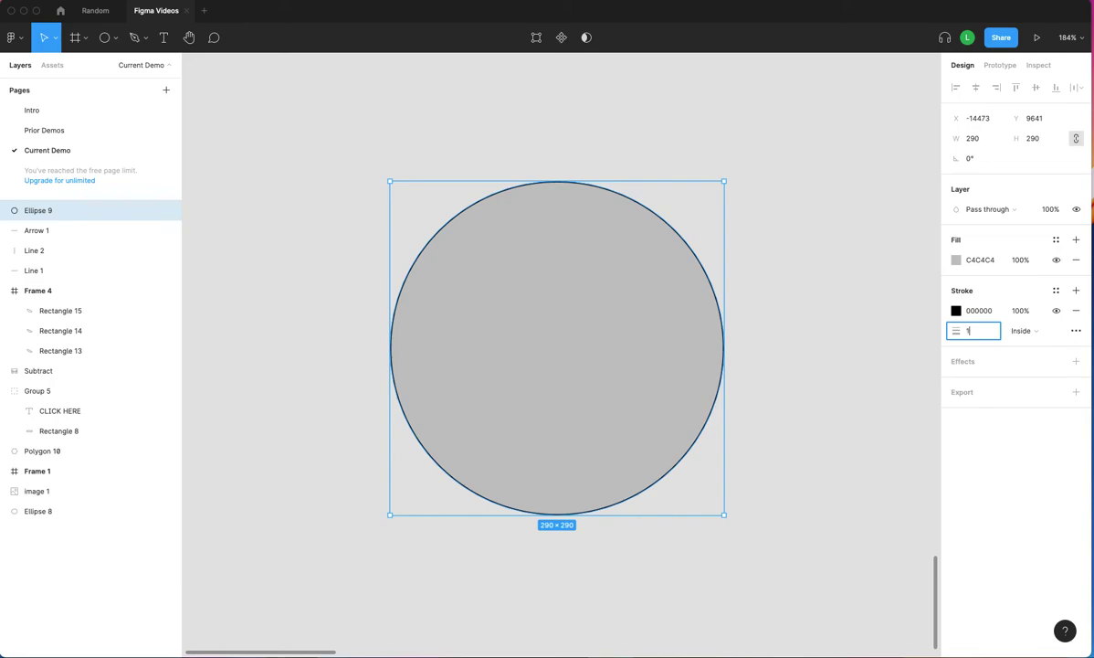
type("10")
key("Return")
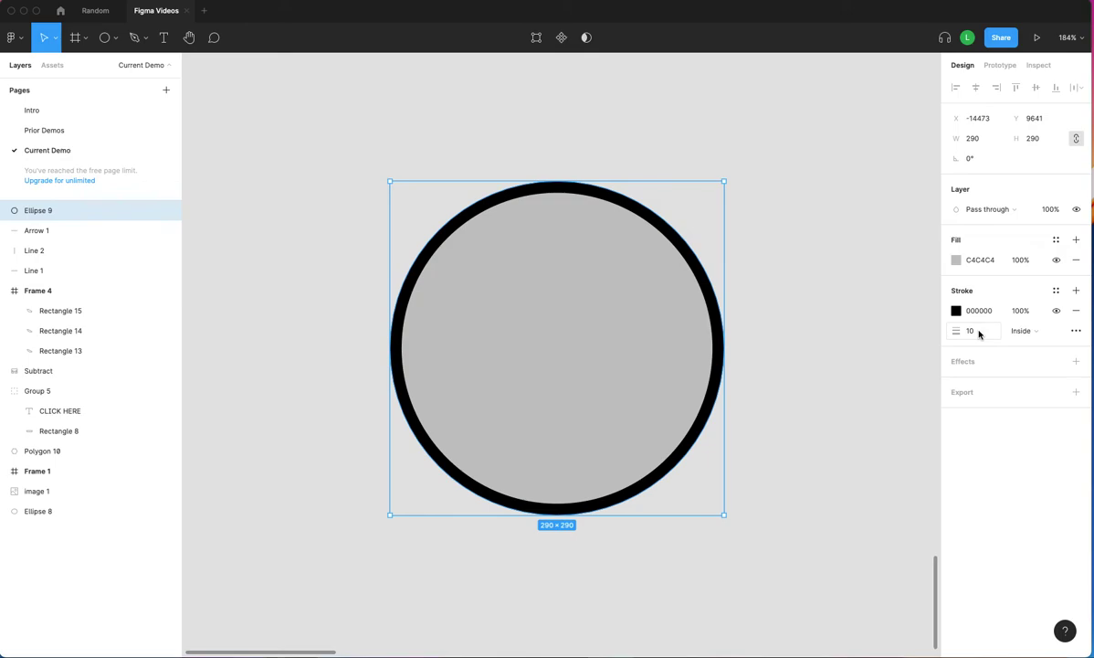
left_click(1076, 312)
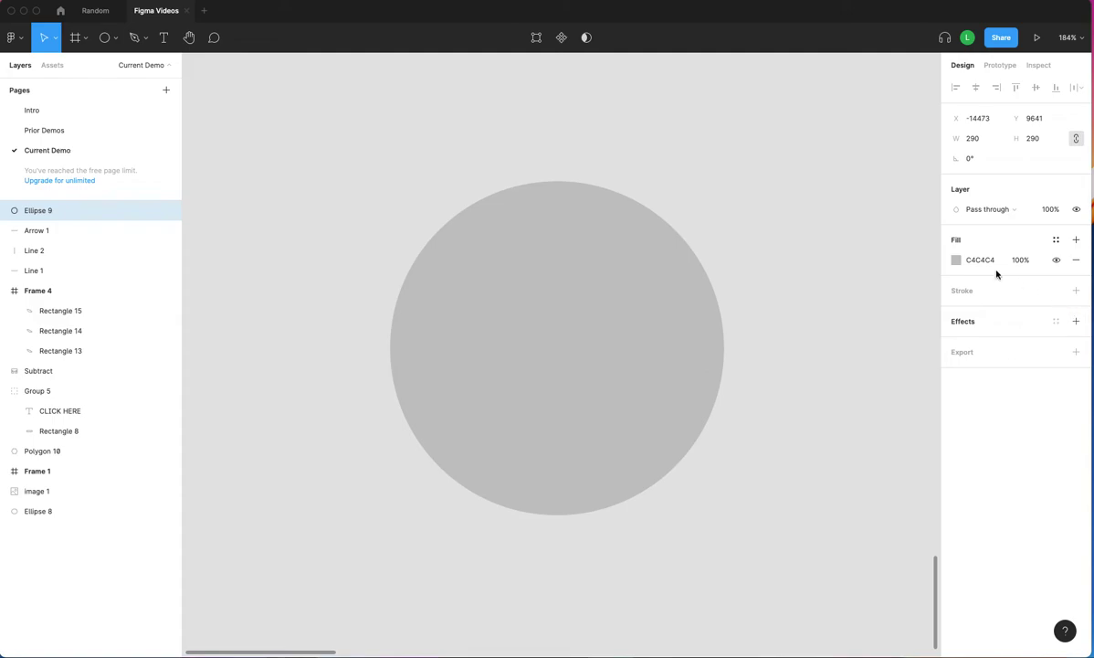
Change the circle's solid fill to the dark red D30B0B.
left_click(956, 261)
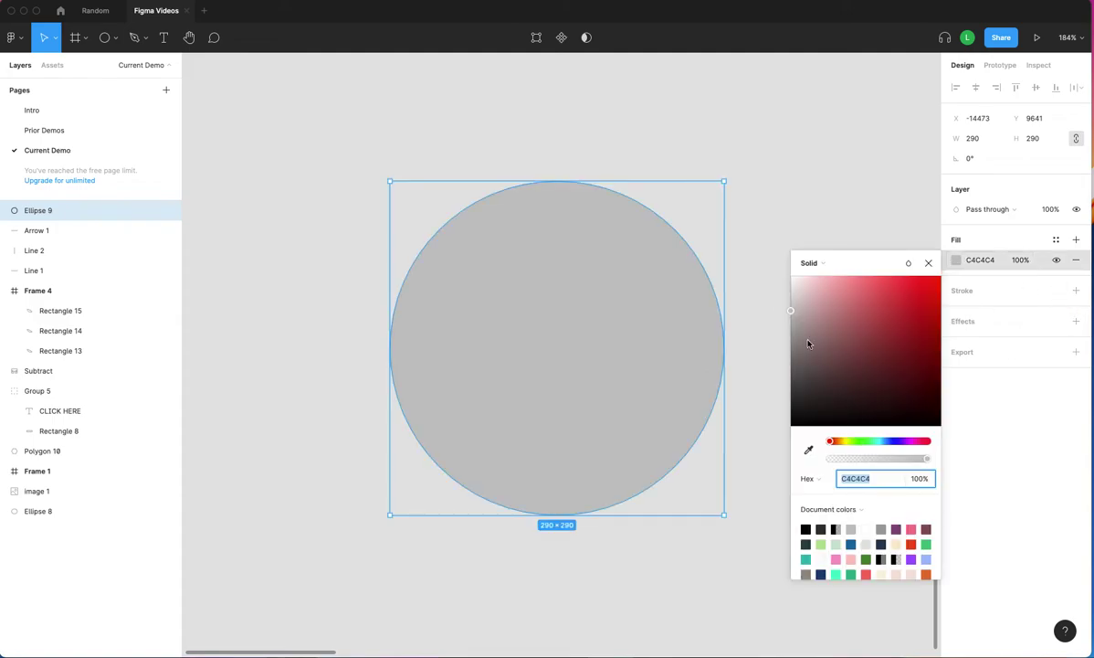
left_click_drag(791, 314, 932, 302)
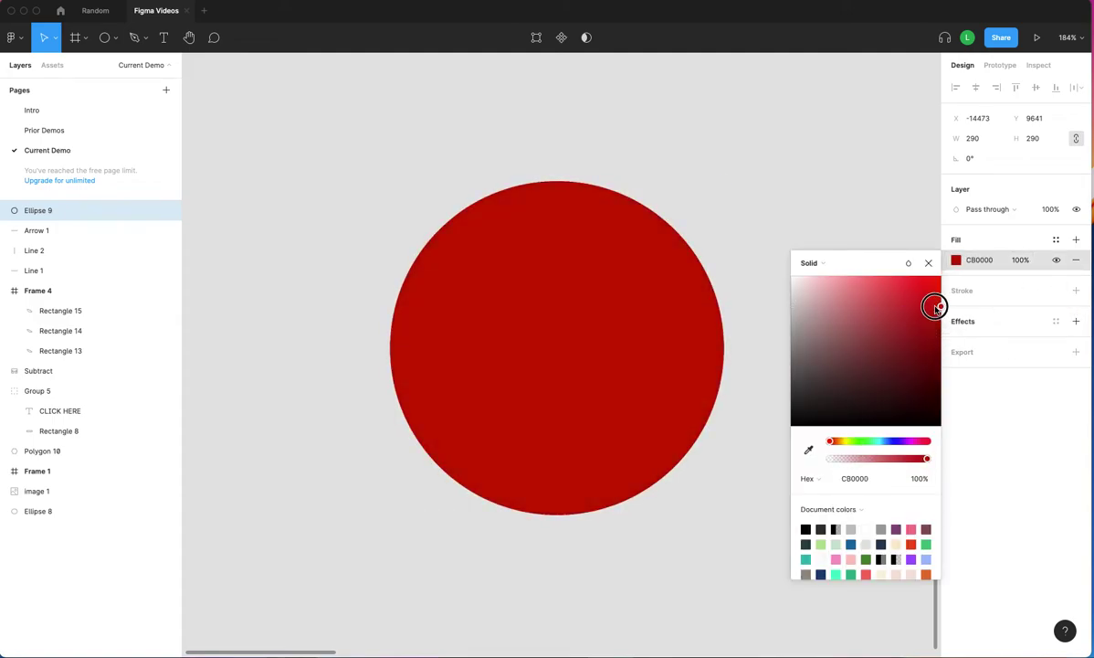
left_click(767, 311)
Cut a wedge out of the circle with a sweep of about 88.46%, and hollow its centre to a ratio of about 63%.
scroll(772, 315, "down", 2)
scroll(772, 315, "left", 4)
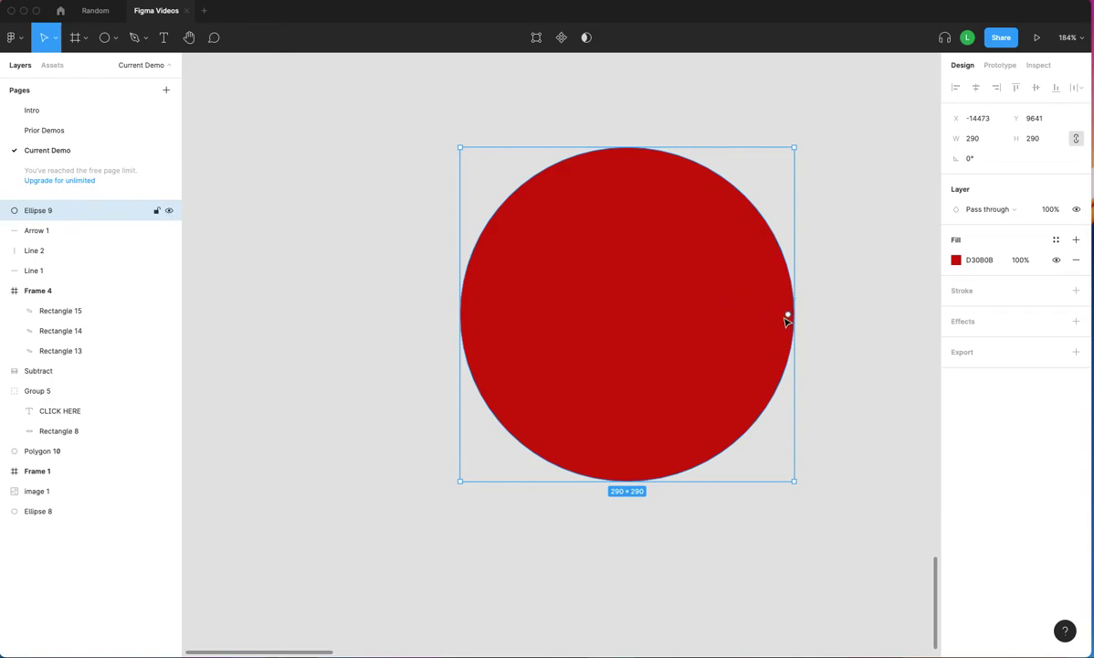
left_click_drag(789, 316, 689, 259)
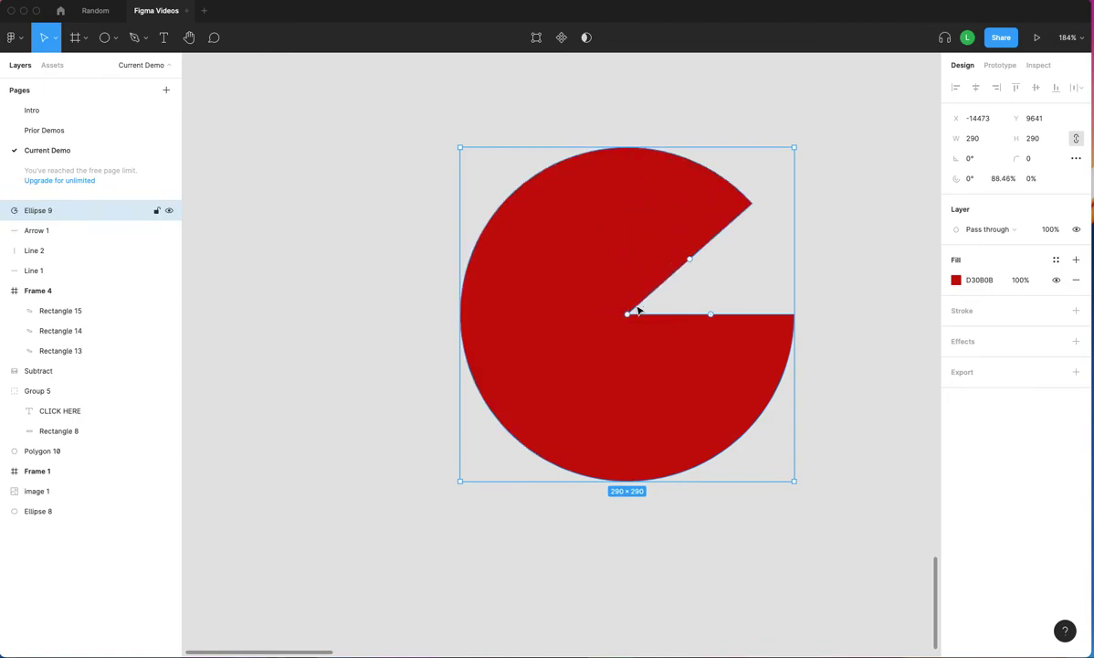
left_click_drag(629, 317, 522, 320)
Rotate the open ring so that its arc starts at 90°.
left_click_drag(767, 316, 724, 326)
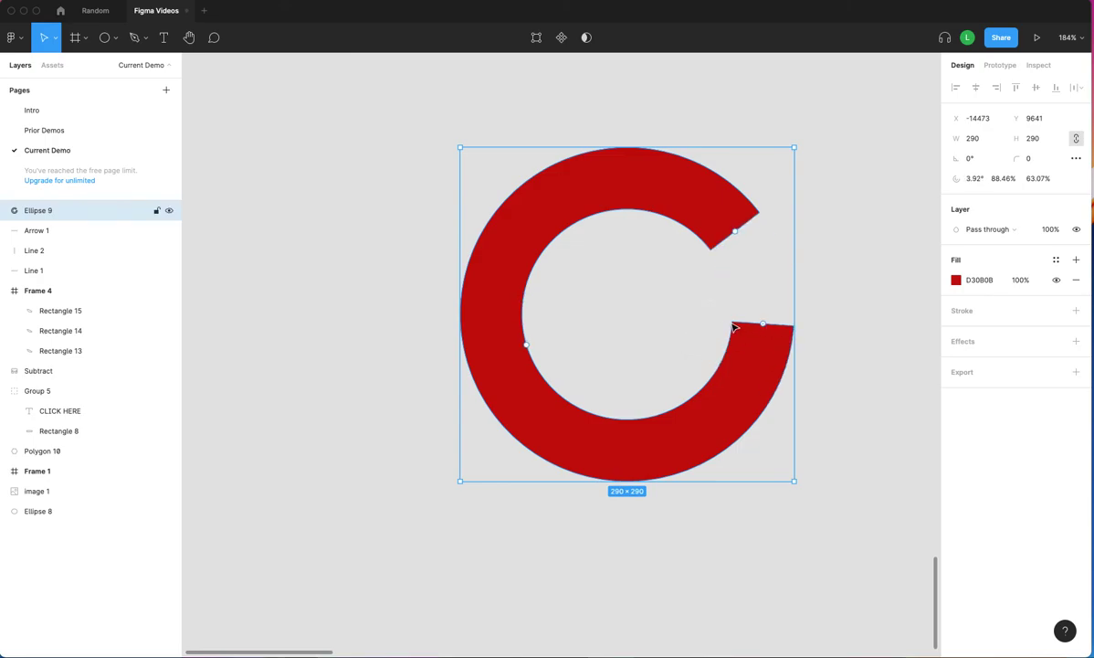
left_click(764, 323)
left_click_drag(763, 327, 628, 408)
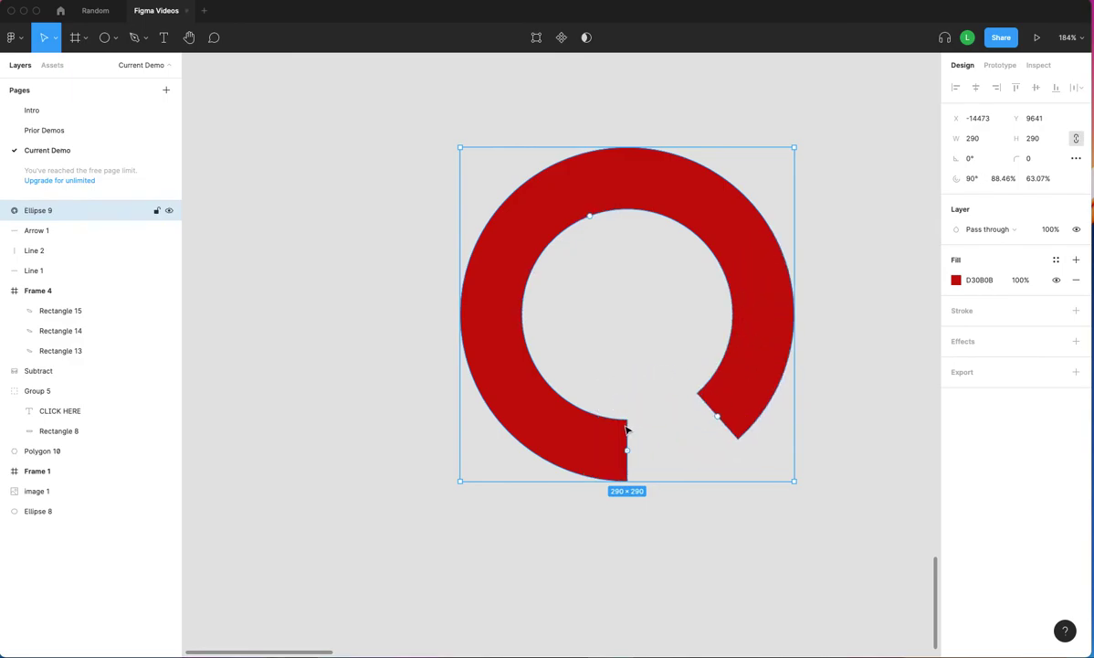
left_click(970, 180)
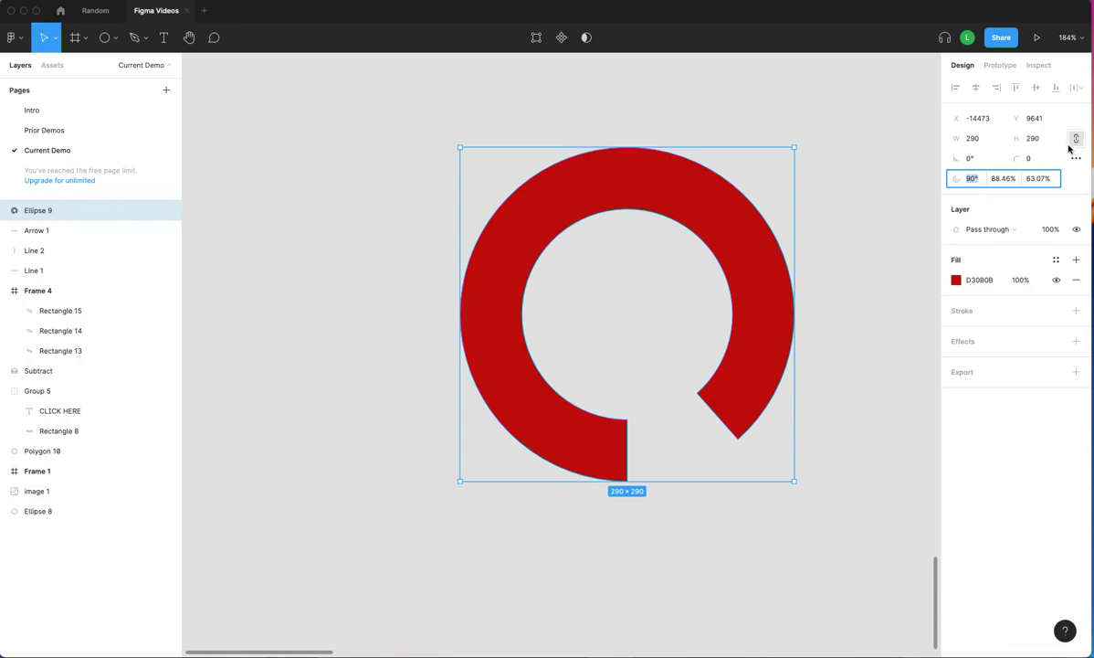
Adjust the arc's sweep freehand to 87.5%, and set it to exactly 45%.
left_click(1003, 179)
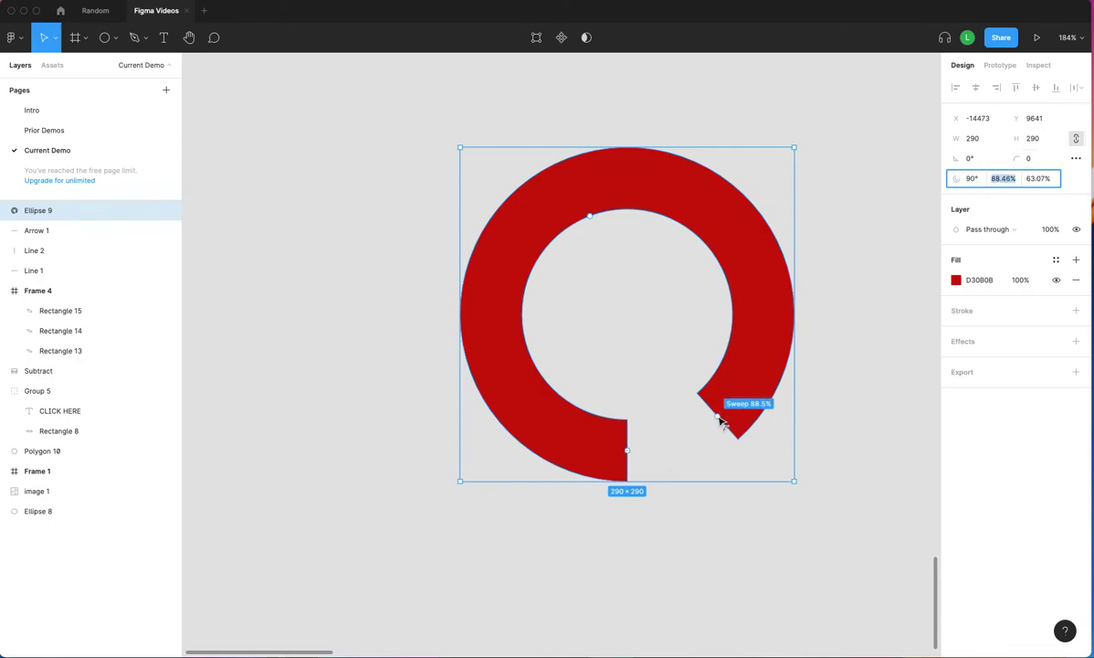
left_click_drag(719, 420, 676, 367)
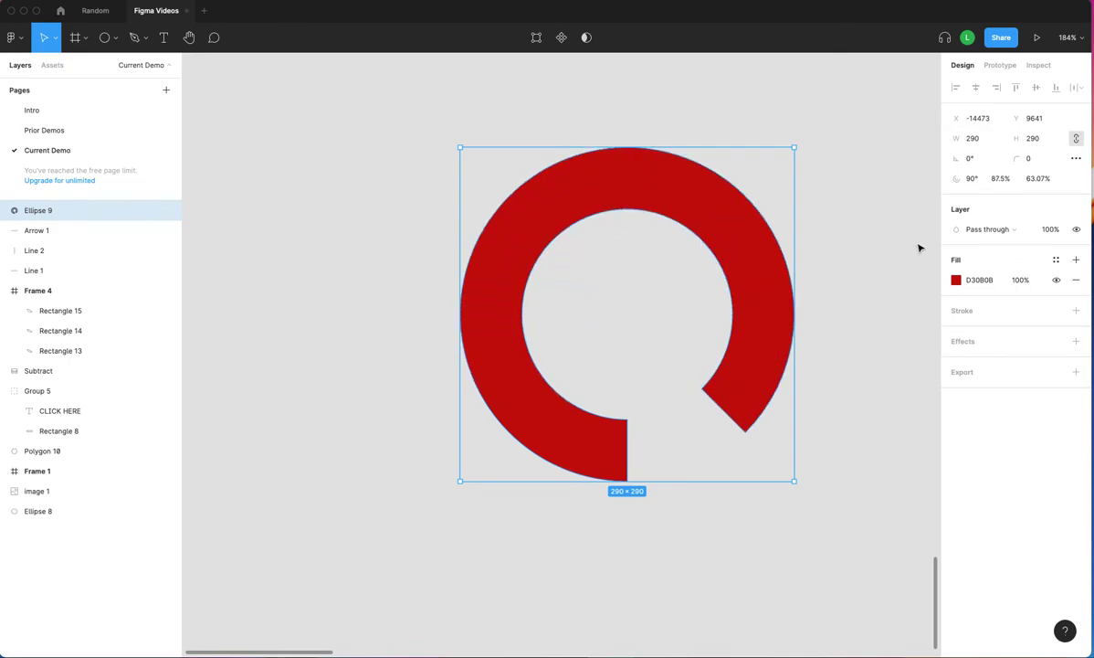
left_click(1001, 179)
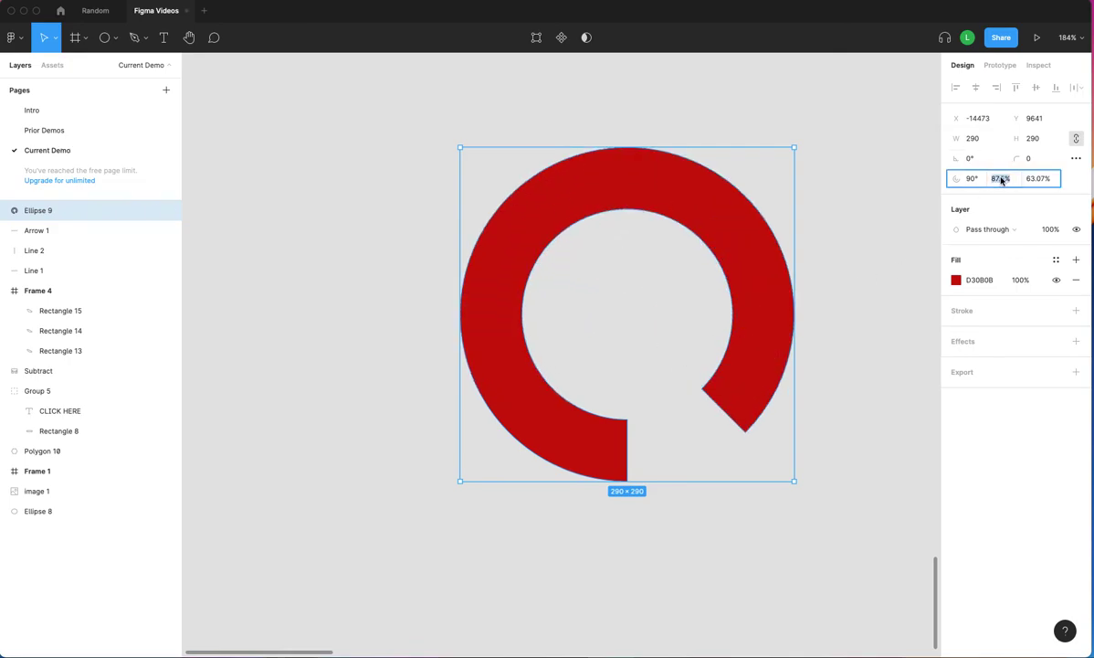
type("45")
key("Return")
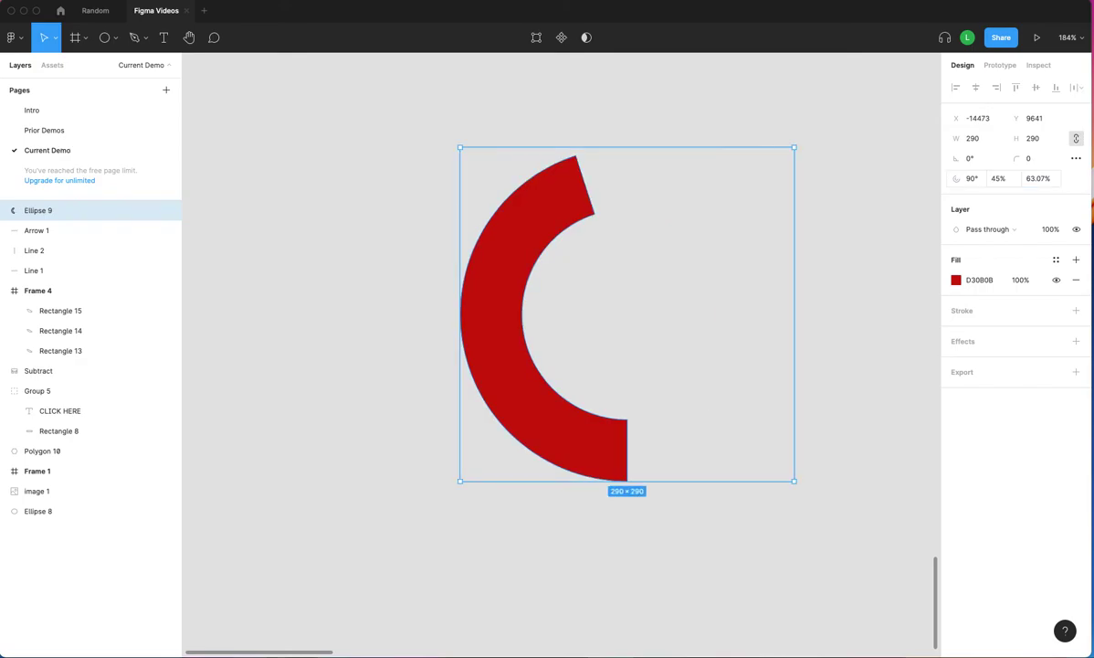
Try a sweep of 100% to close the ring, and reduce the sweep to 60%.
left_click(1002, 180)
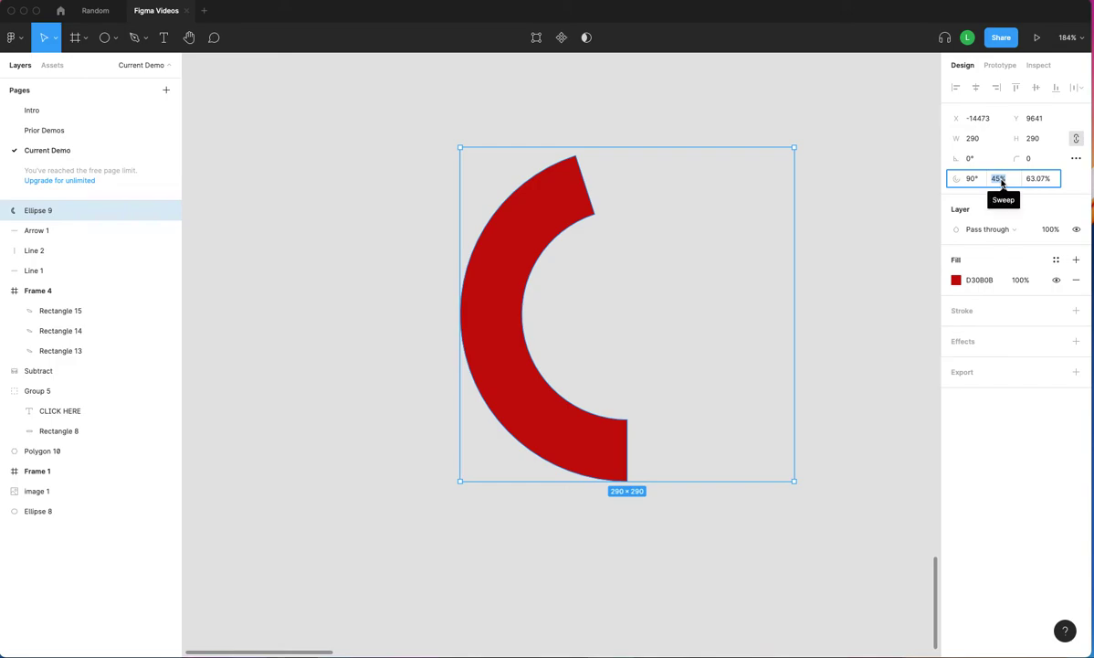
type("100")
key("Return")
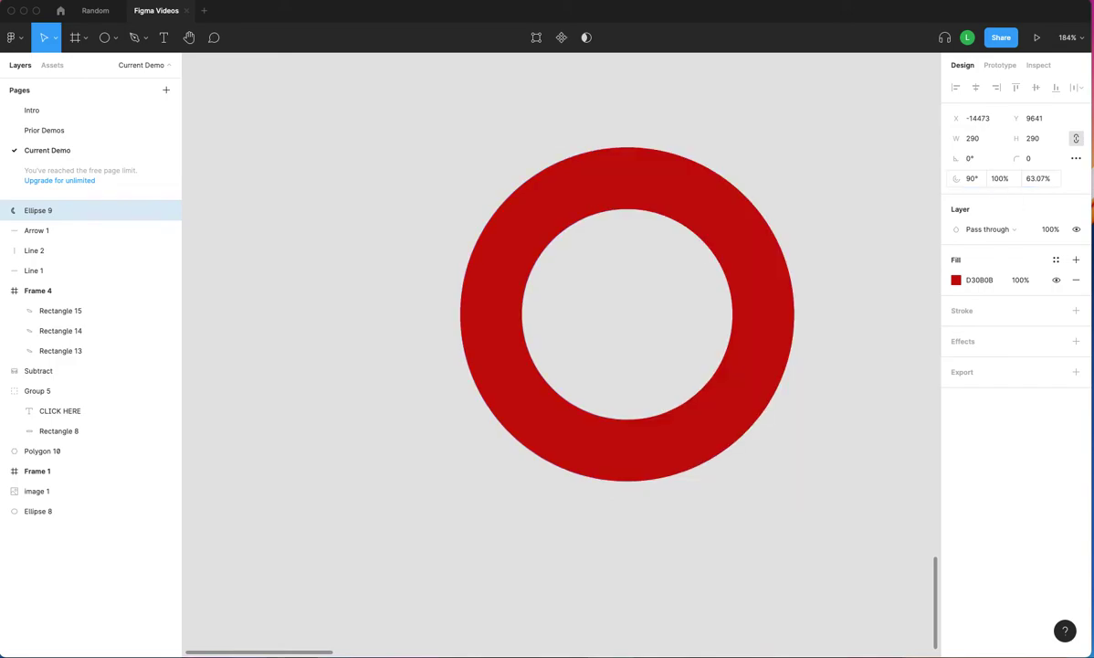
left_click(1003, 180)
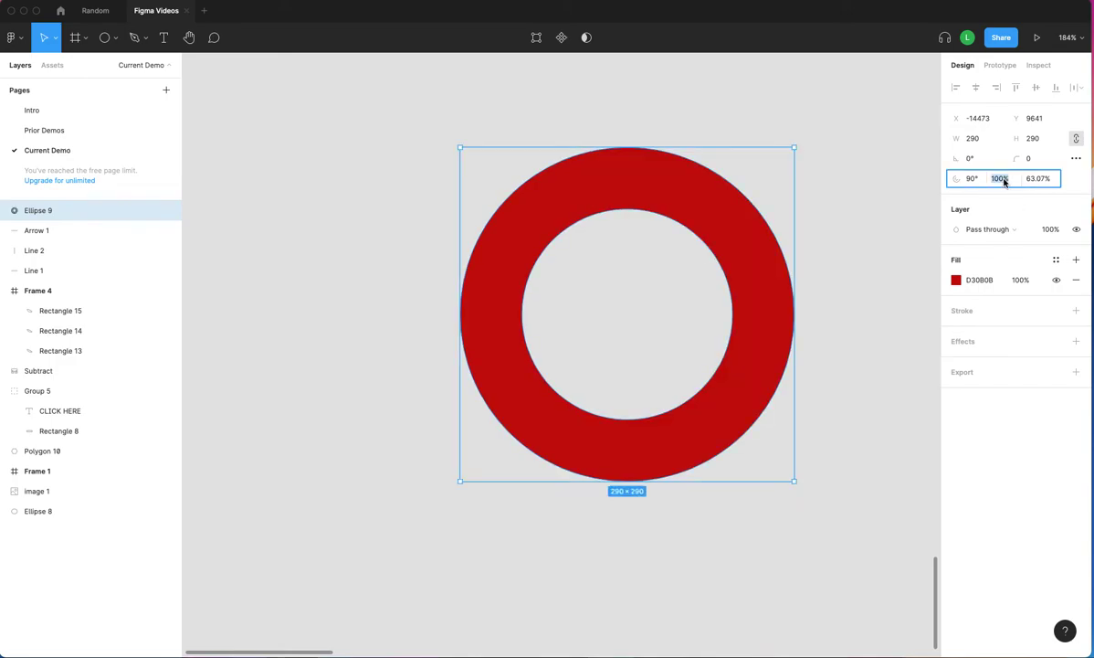
type("60")
key("Return")
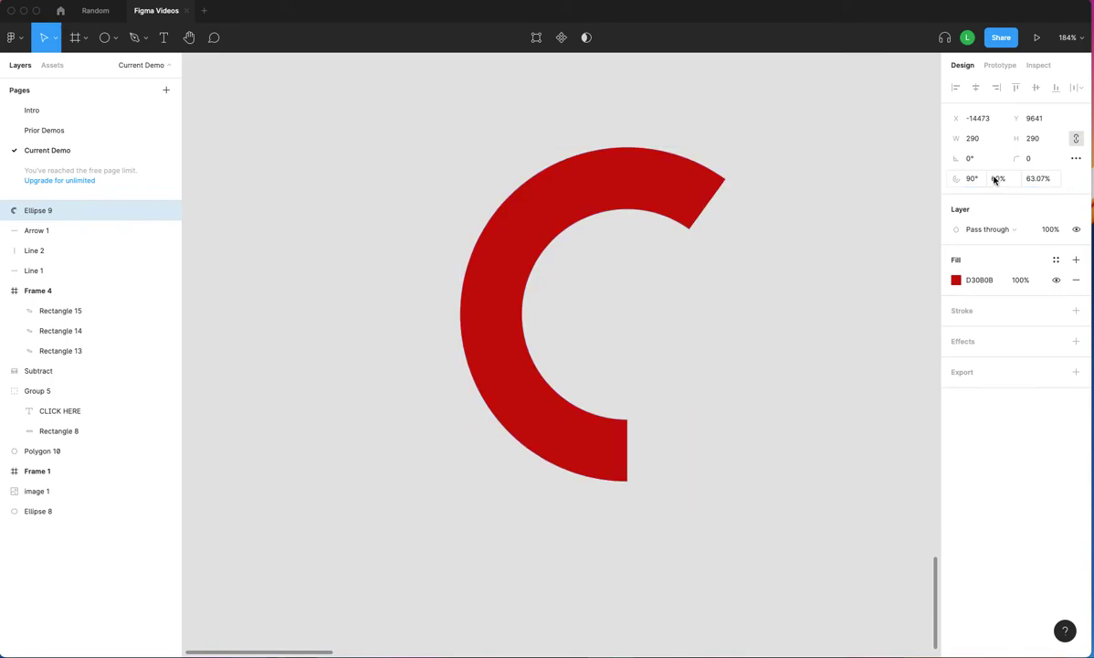
Shift the arc slightly on the canvas, reshape its inner radius freehand, and set its ratio to 50%.
left_click(1036, 181)
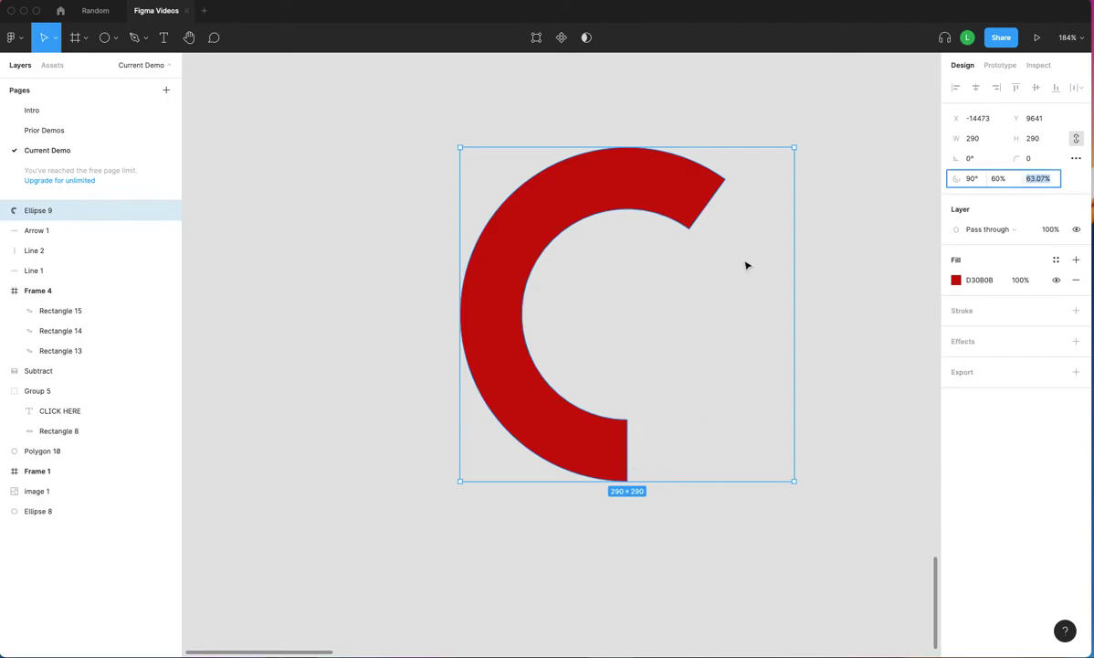
left_click(1038, 179)
left_click(1077, 159)
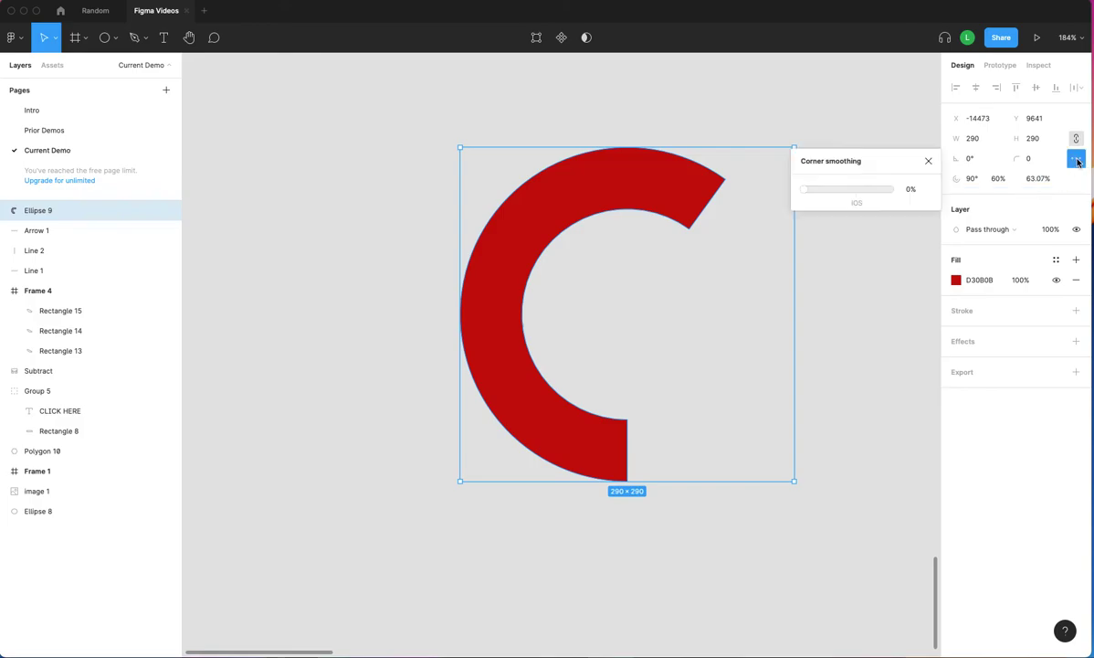
left_click(1041, 178)
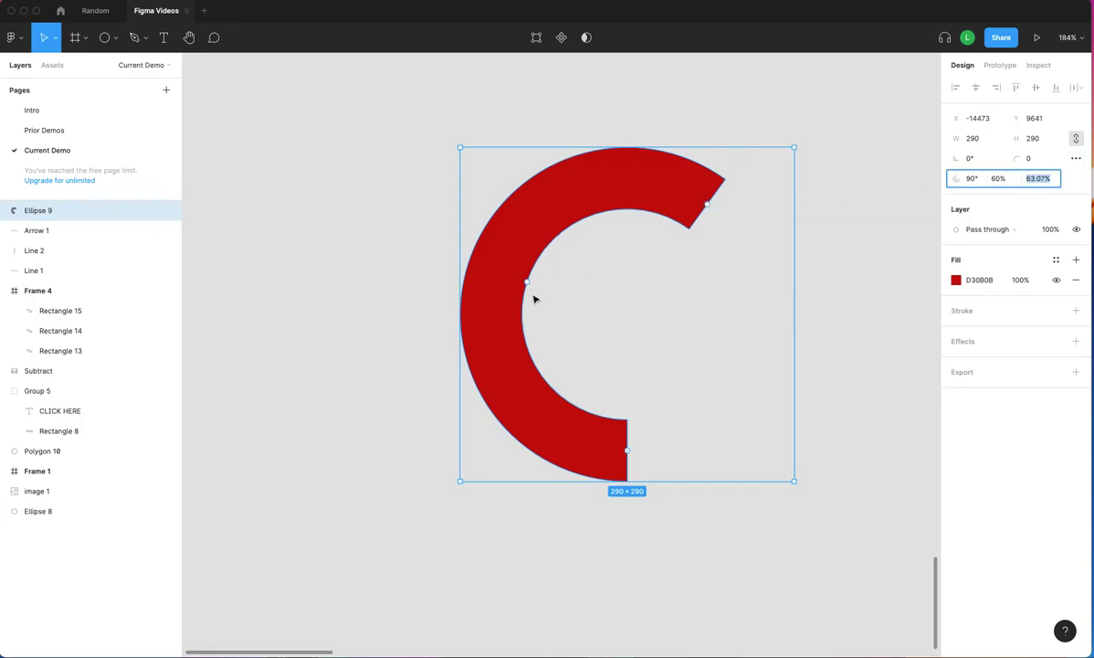
left_click_drag(527, 284, 574, 268)
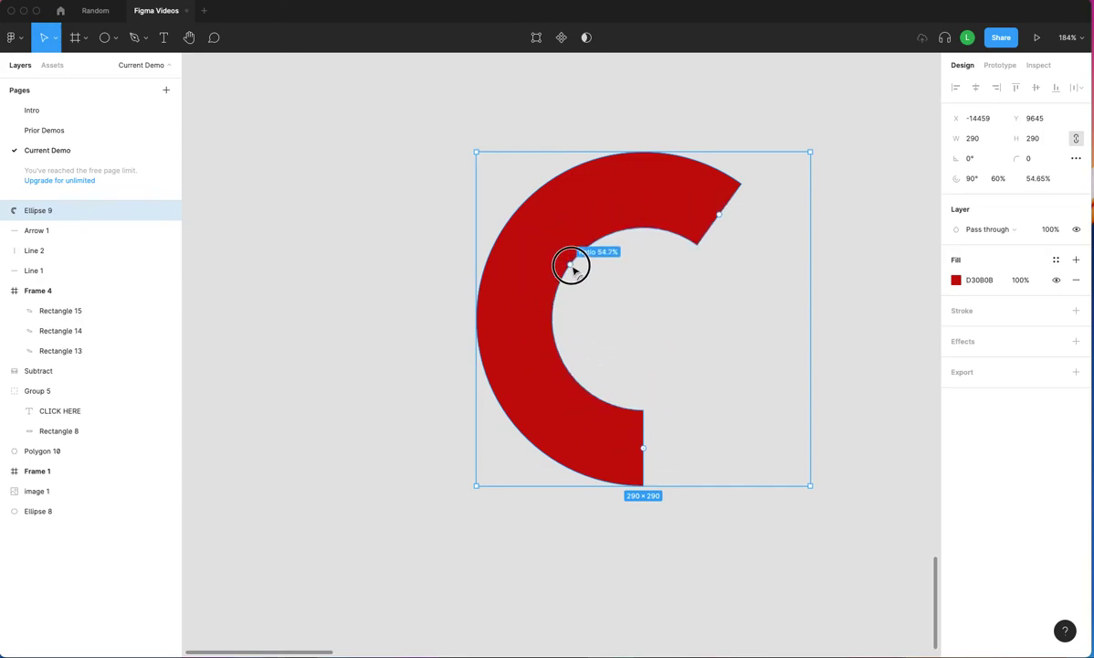
left_click(1046, 180)
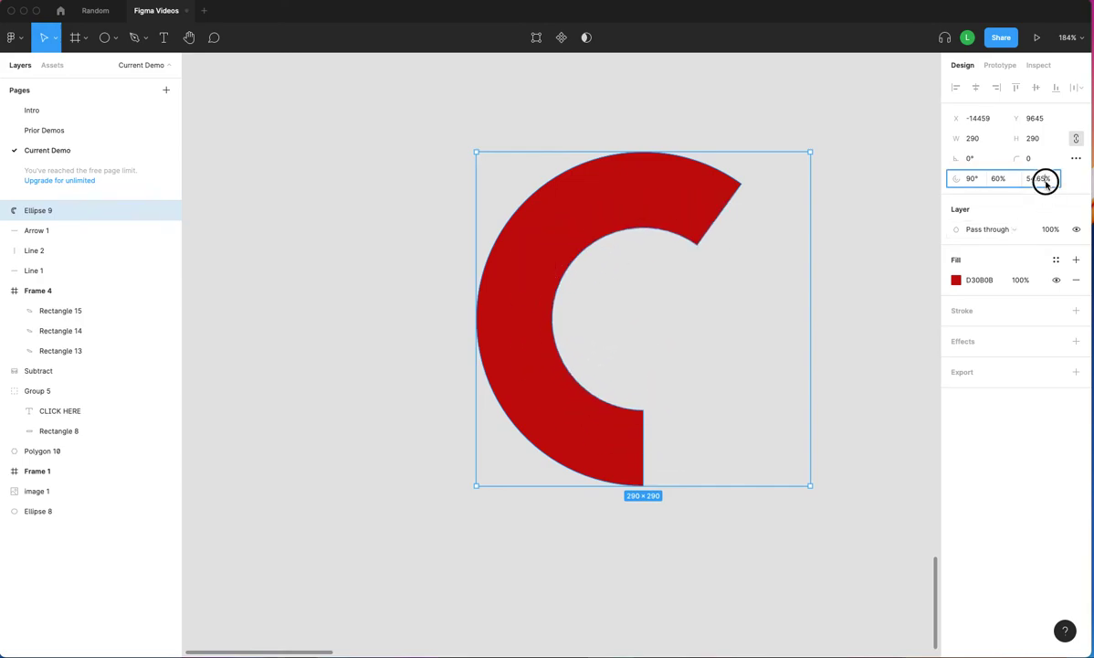
type("50")
key("Return")
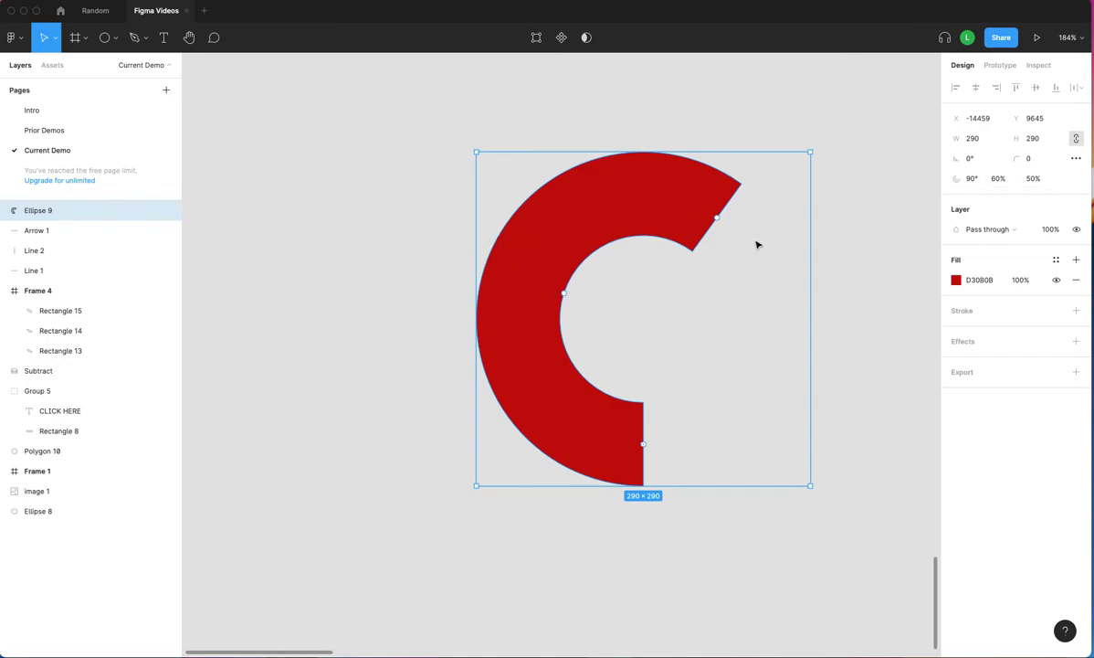
Close the arc into a full ring with 100% sweep, resize its inner hole freehand, and deselect it.
left_click(972, 179)
left_click(998, 179)
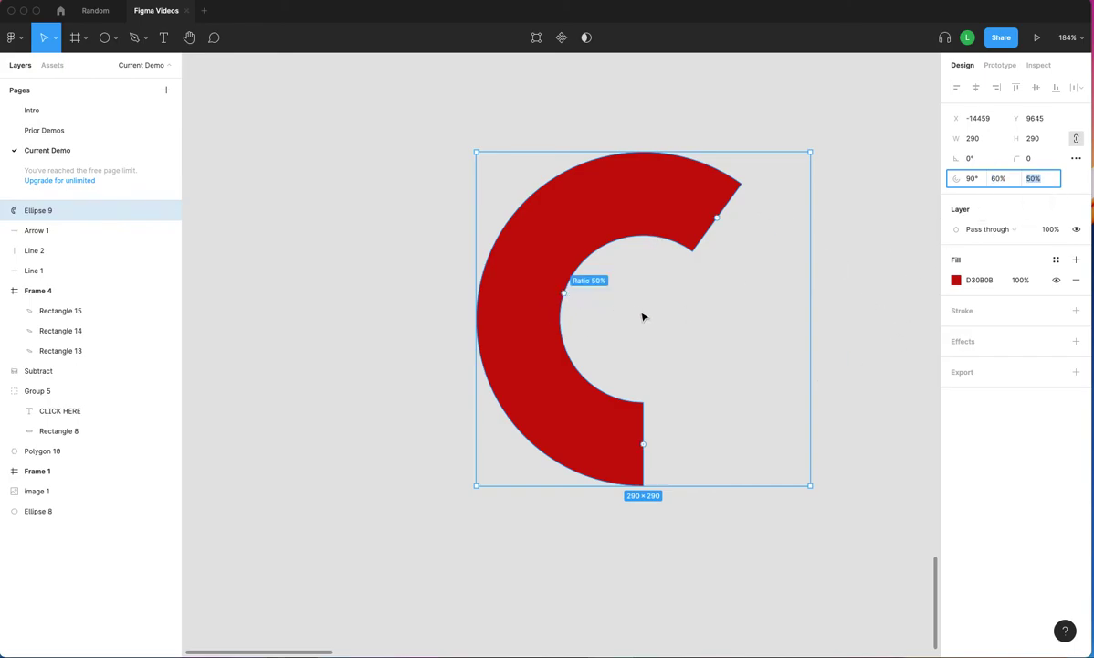
mouse_move(565, 297)
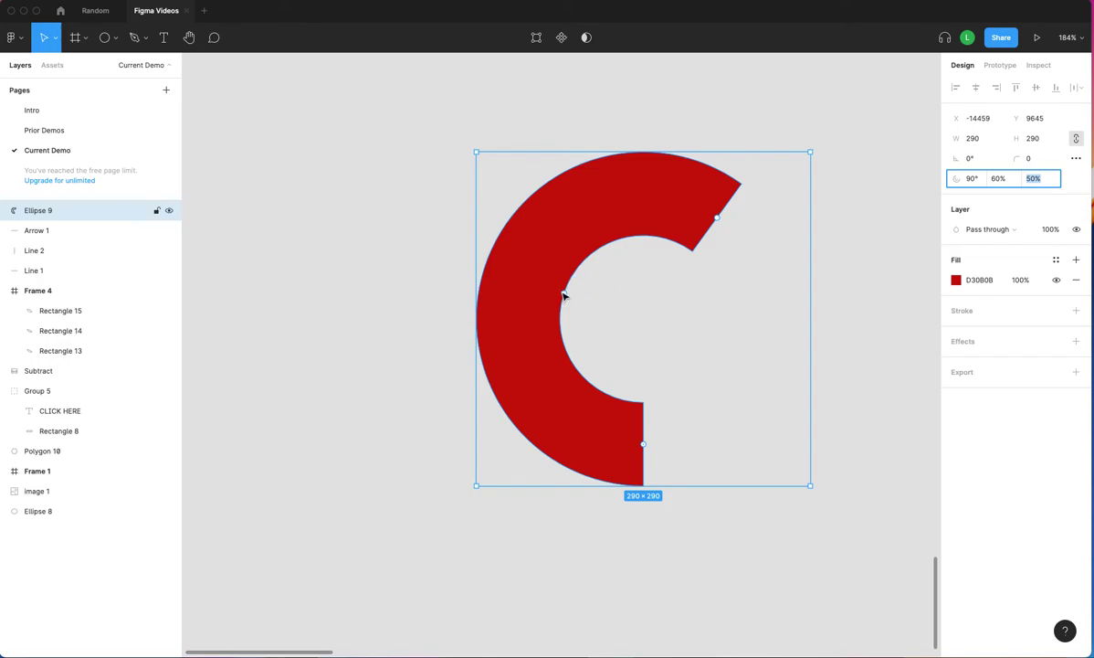
mouse_move(565, 297)
left_mouse_down()
mouse_move(787, 339)
mouse_move(489, 266)
mouse_move(576, 297)
left_mouse_up()
left_click_drag(646, 440, 669, 411)
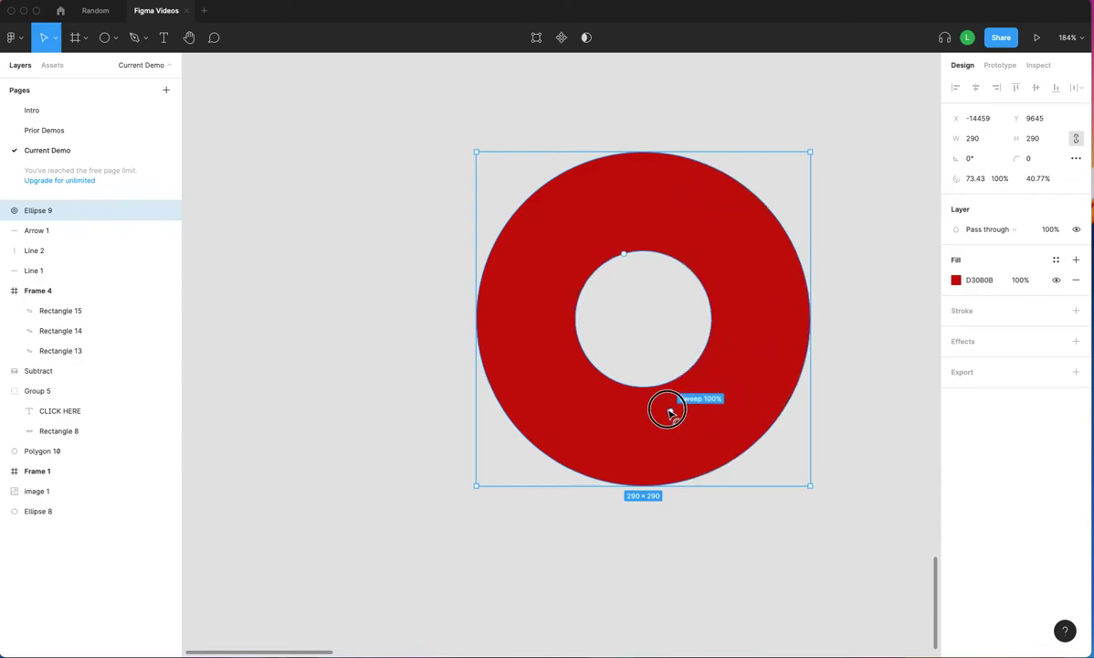
left_click_drag(623, 253, 716, 387)
left_click(869, 416)
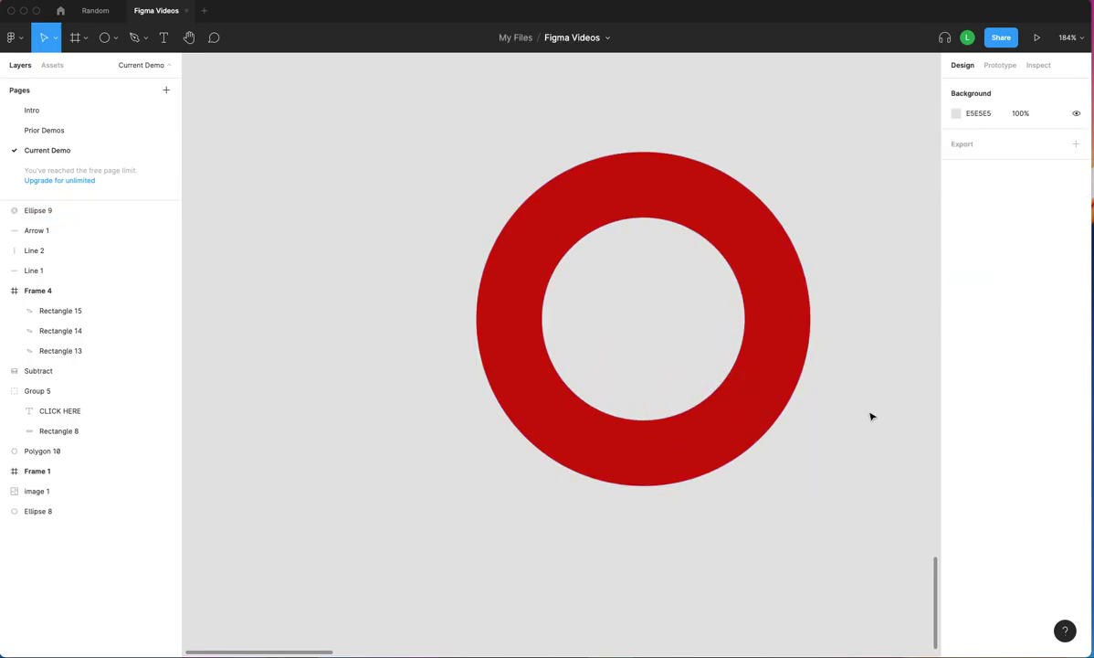
Shift the red ring slightly up and to the right, and thin it freehand to a ratio of about 71.4%.
left_click(757, 373)
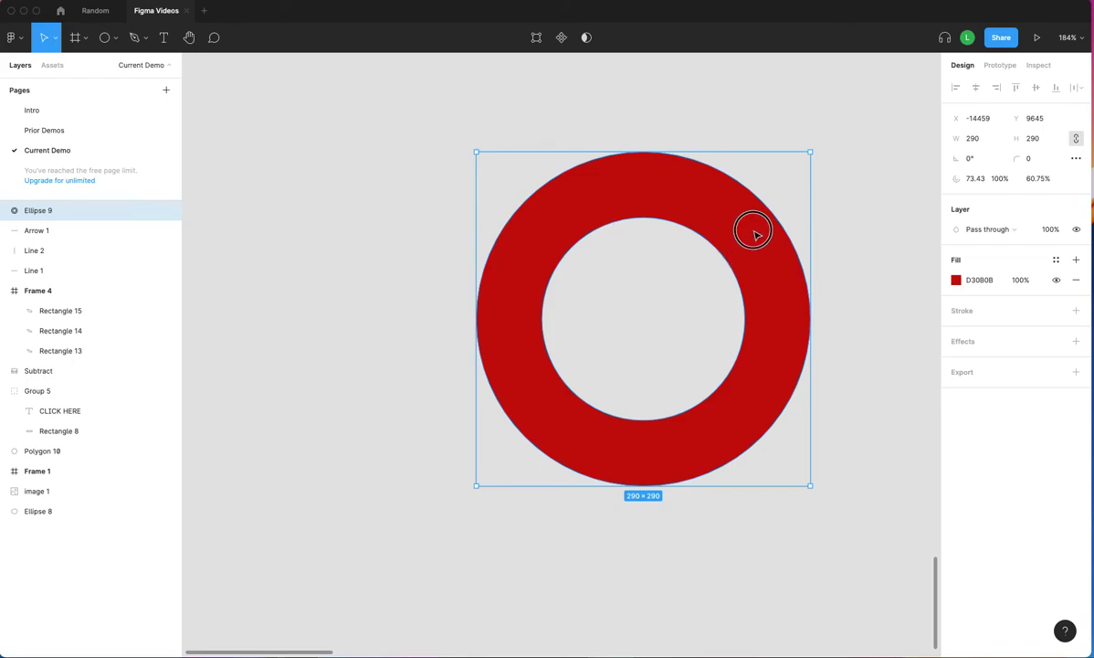
left_click_drag(750, 232, 761, 215)
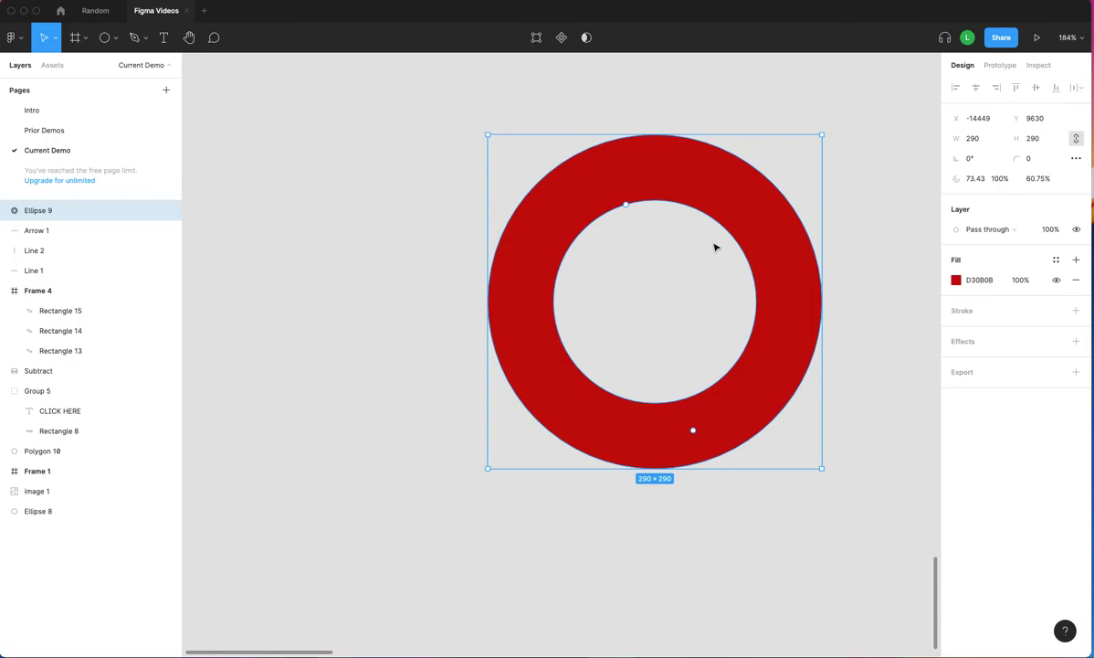
scroll(736, 239, "up", 3)
scroll(738, 240, "down", 5)
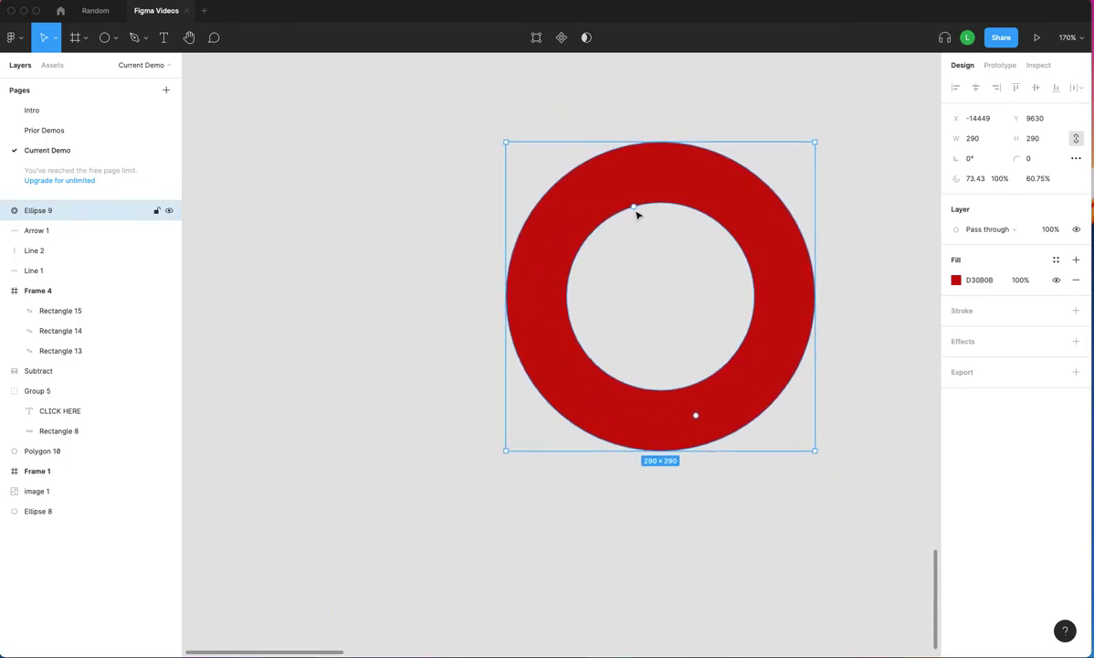
left_click_drag(633, 206, 626, 189)
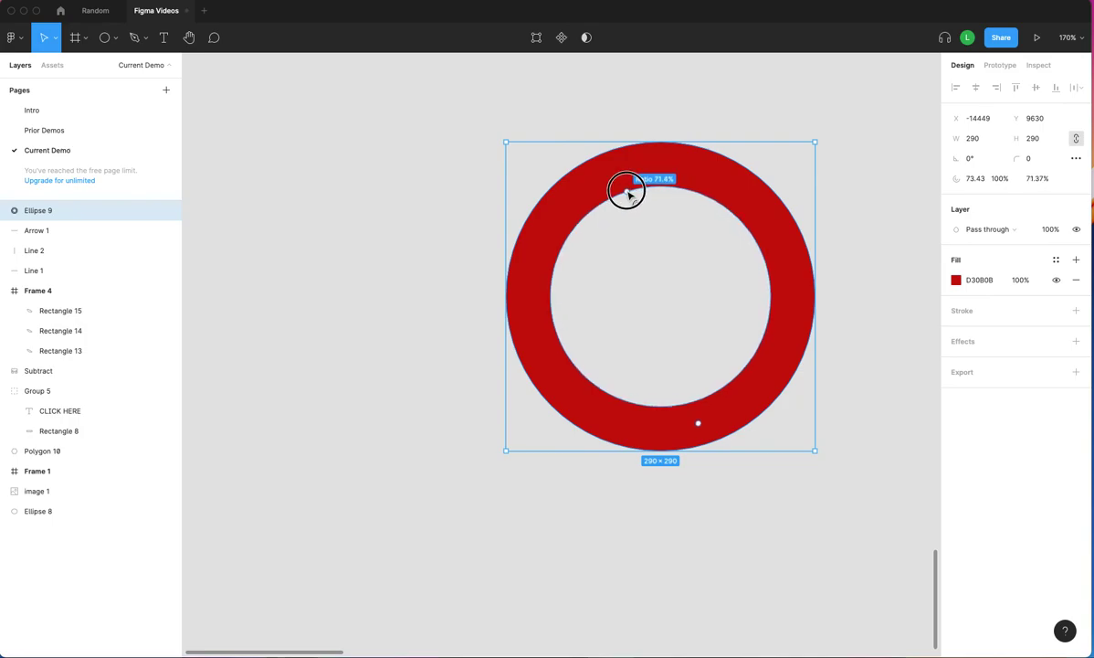
Draw a diagonal line about 547 long across the red ring and set its rotation to 45°.
left_click(115, 40)
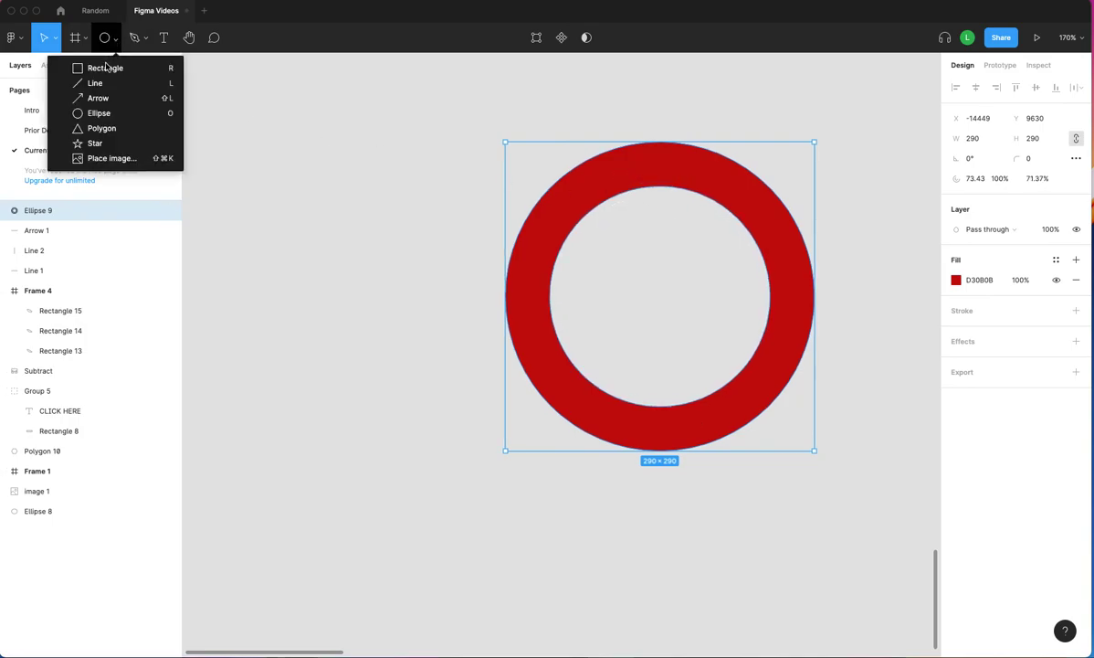
left_click(99, 83)
mouse_move(431, 105)
left_mouse_down()
mouse_move(899, 491)
mouse_move(873, 481)
left_mouse_up()
left_click(984, 163)
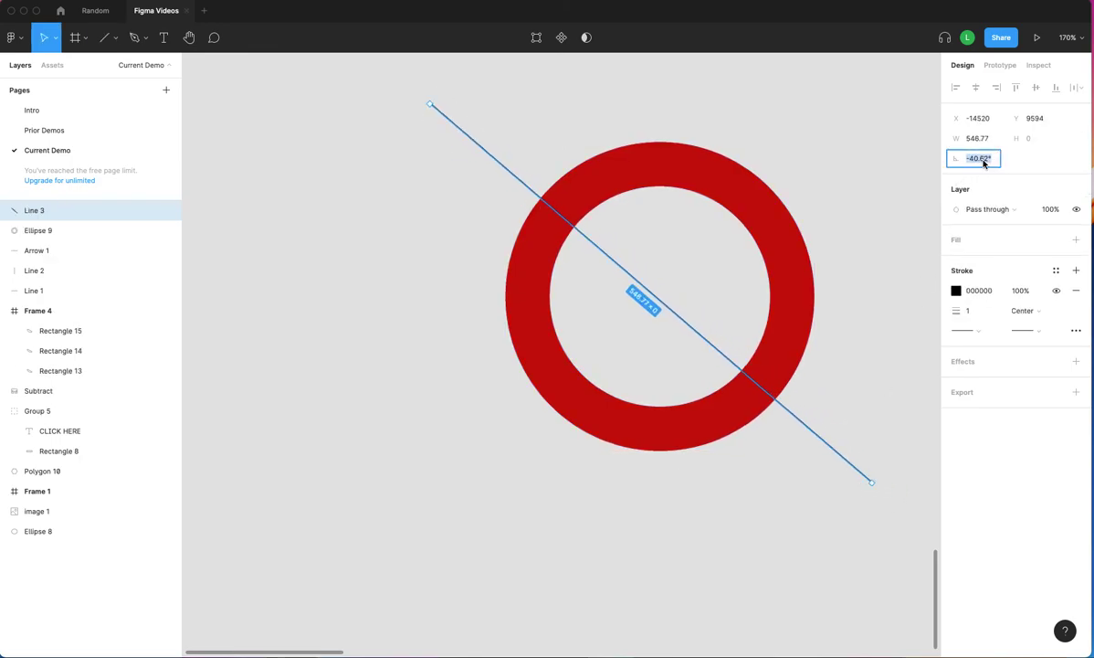
type("45")
key("Return")
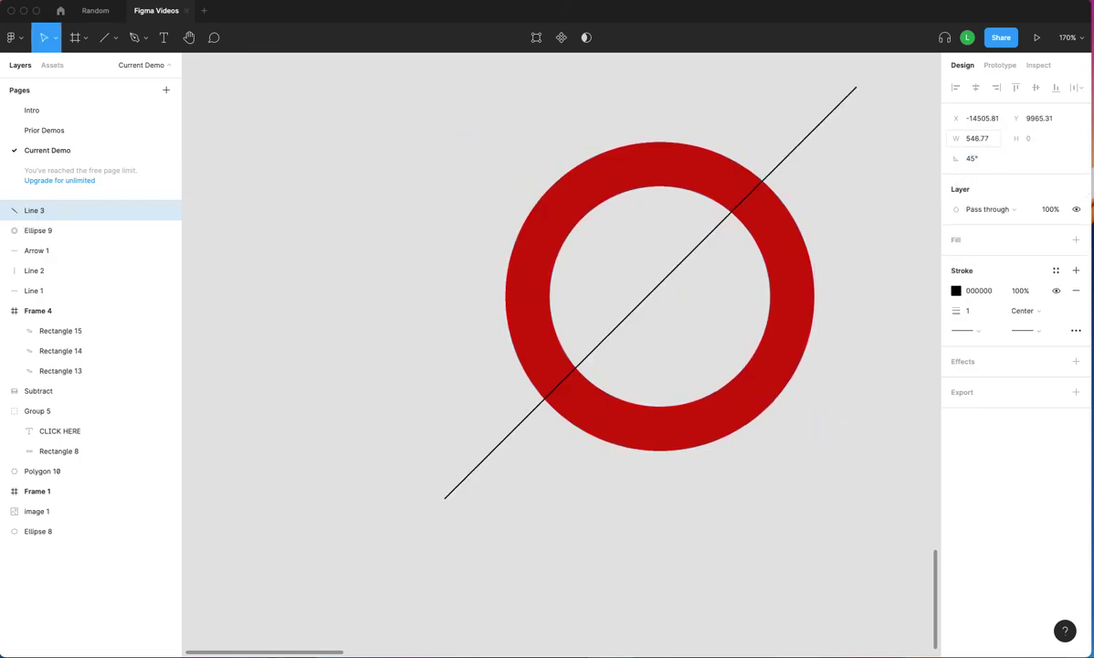
Set the diagonal line's stroke thickness to 50.
left_click(974, 312)
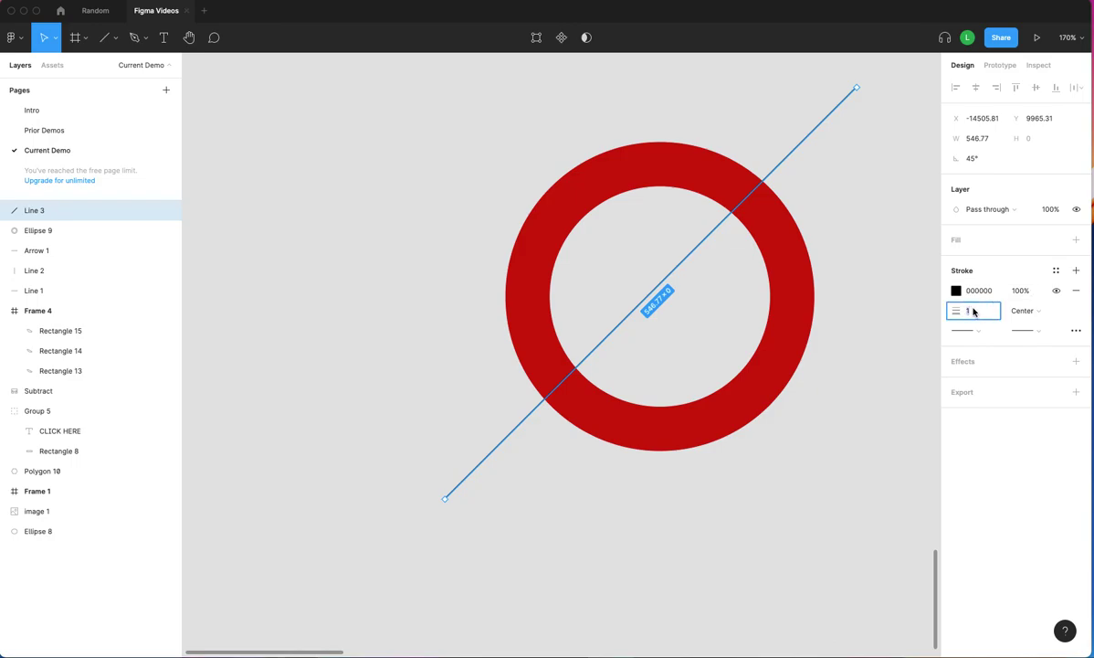
type("50")
key("Return")
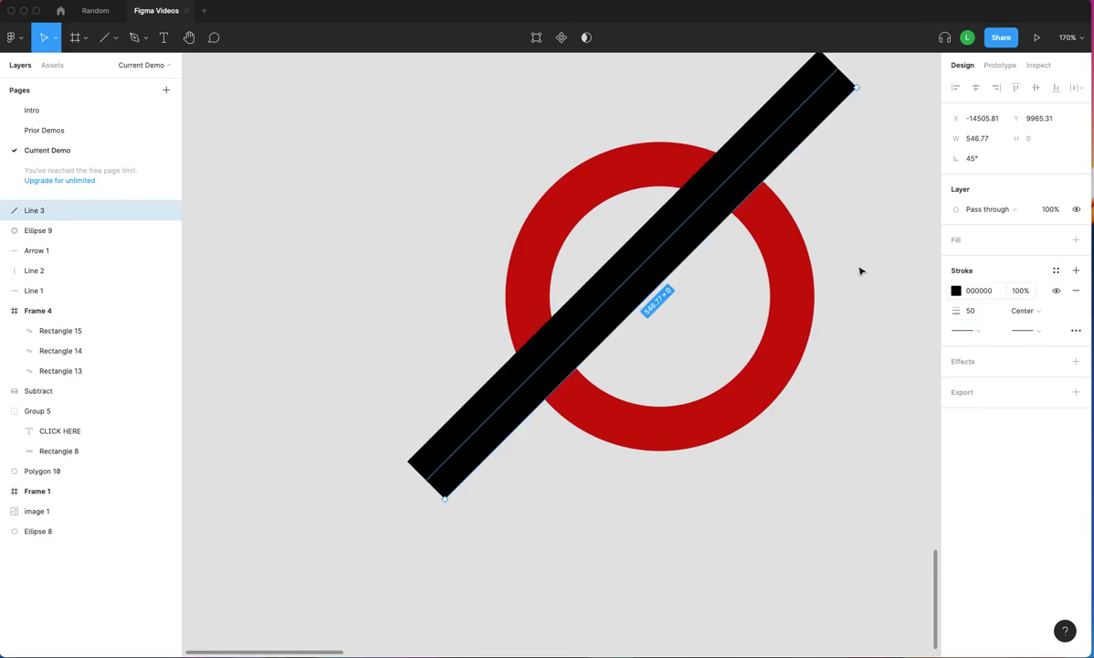
Centre the thick line over the ring, shorten it from both ends to about 389, and deselect it.
left_click_drag(711, 224, 741, 246)
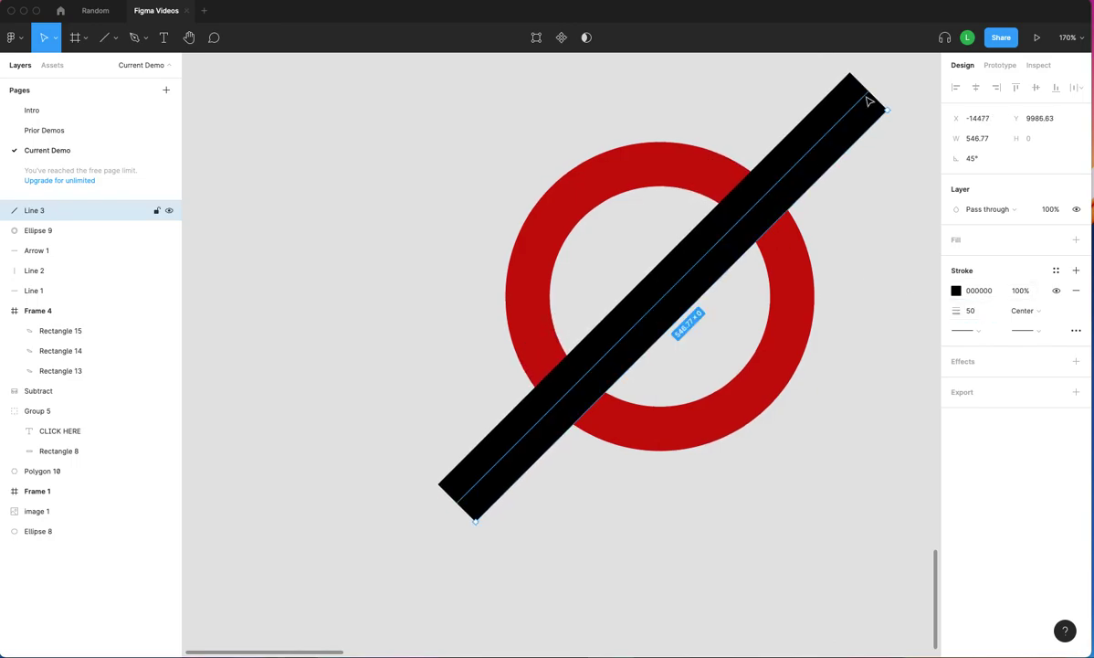
left_click_drag(886, 110, 820, 170)
left_click_drag(475, 519, 537, 454)
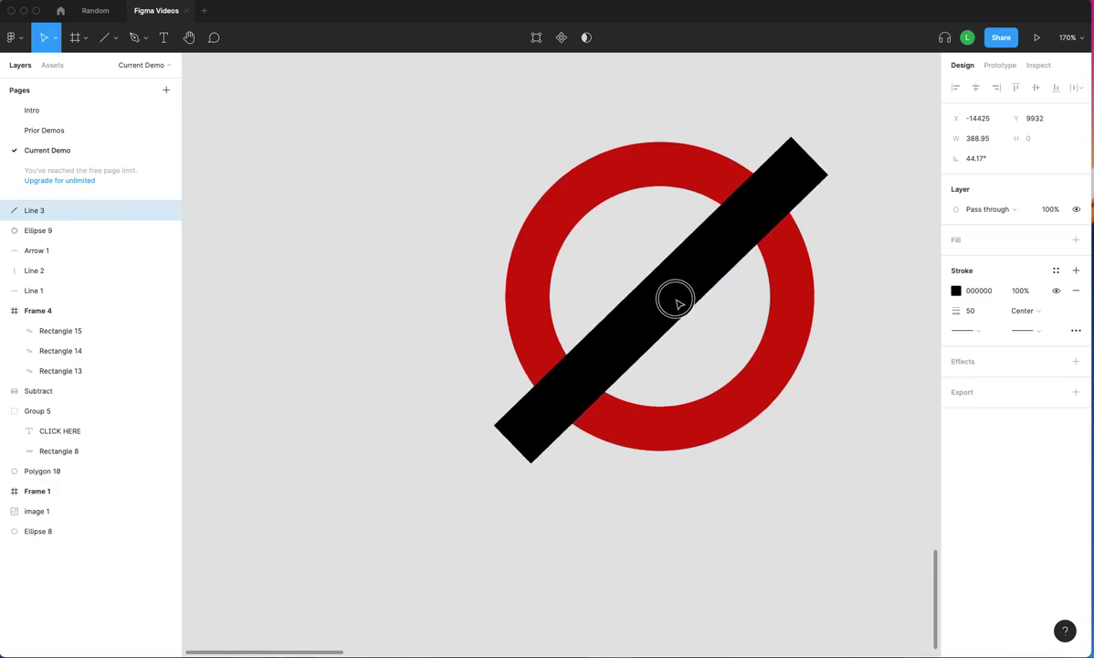
left_click(852, 299)
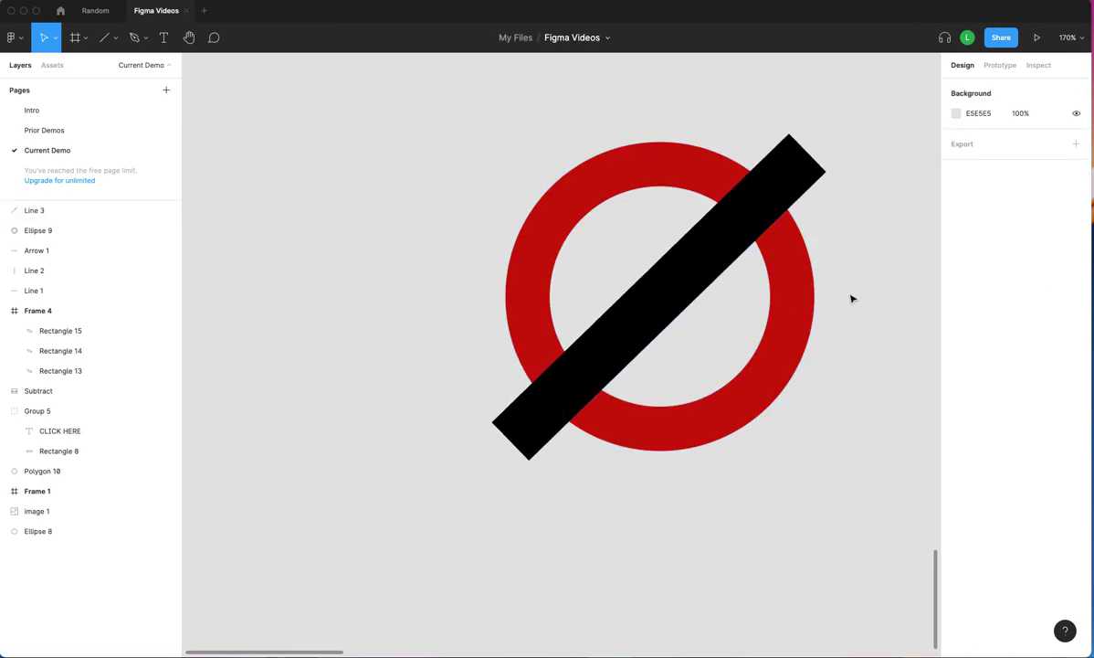
Switch to the Random file and examine the spiral binding rings on the calendar in the Computer illustration.
scroll(851, 299, "down", 5)
scroll(851, 299, "right", 3)
scroll(851, 299, "up", 1)
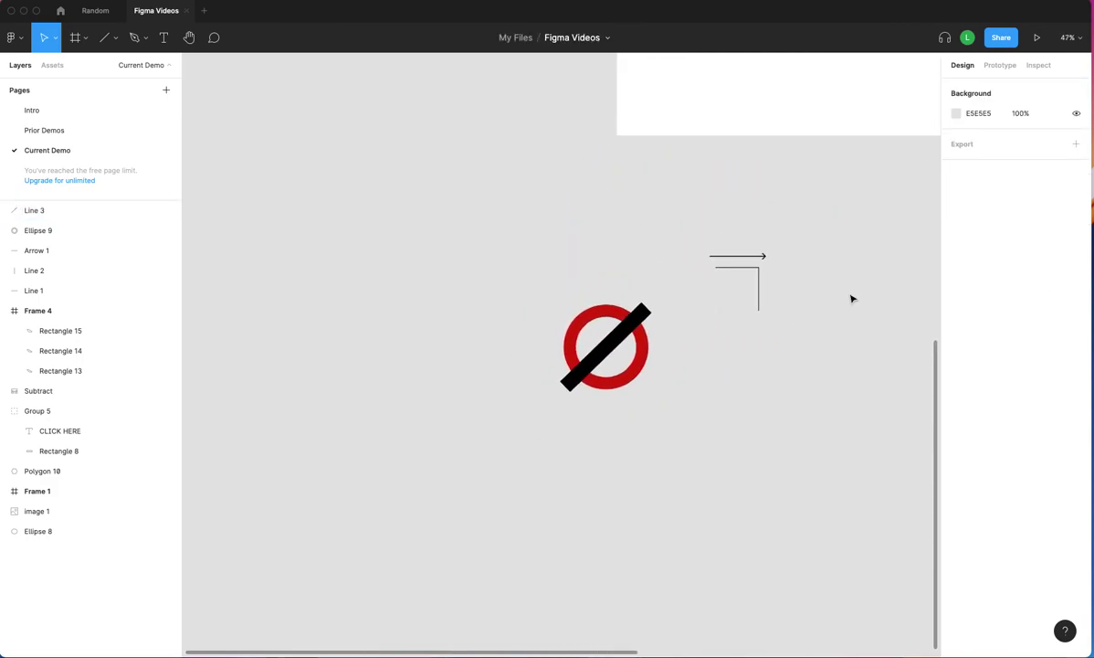
left_click(92, 11)
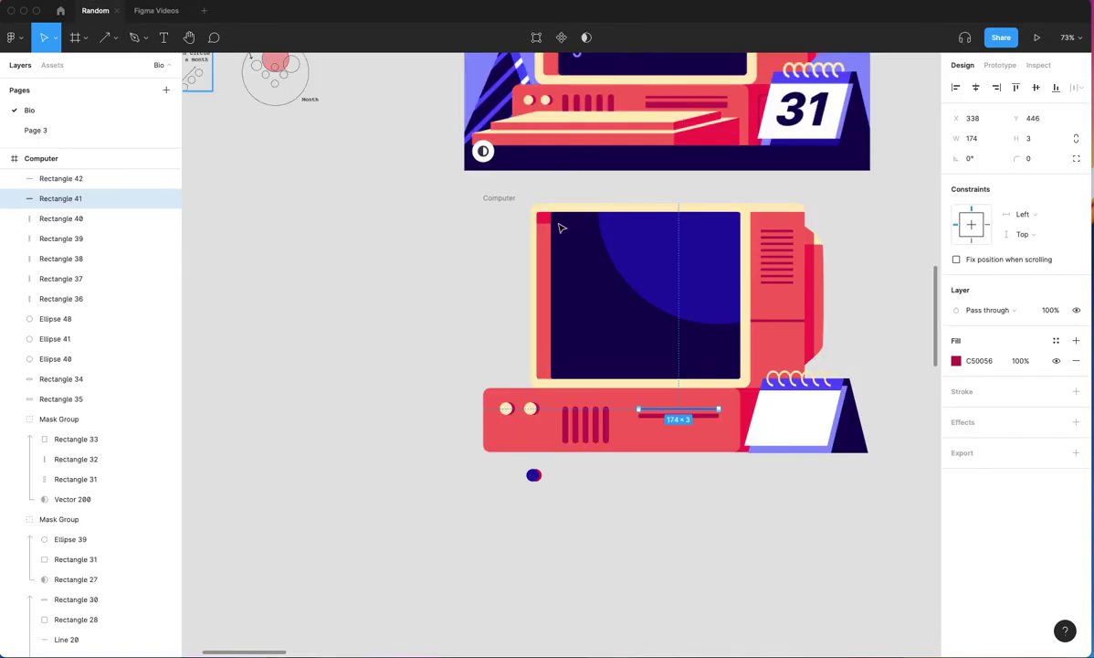
scroll(721, 278, "up", 5)
scroll(722, 277, "right", 5)
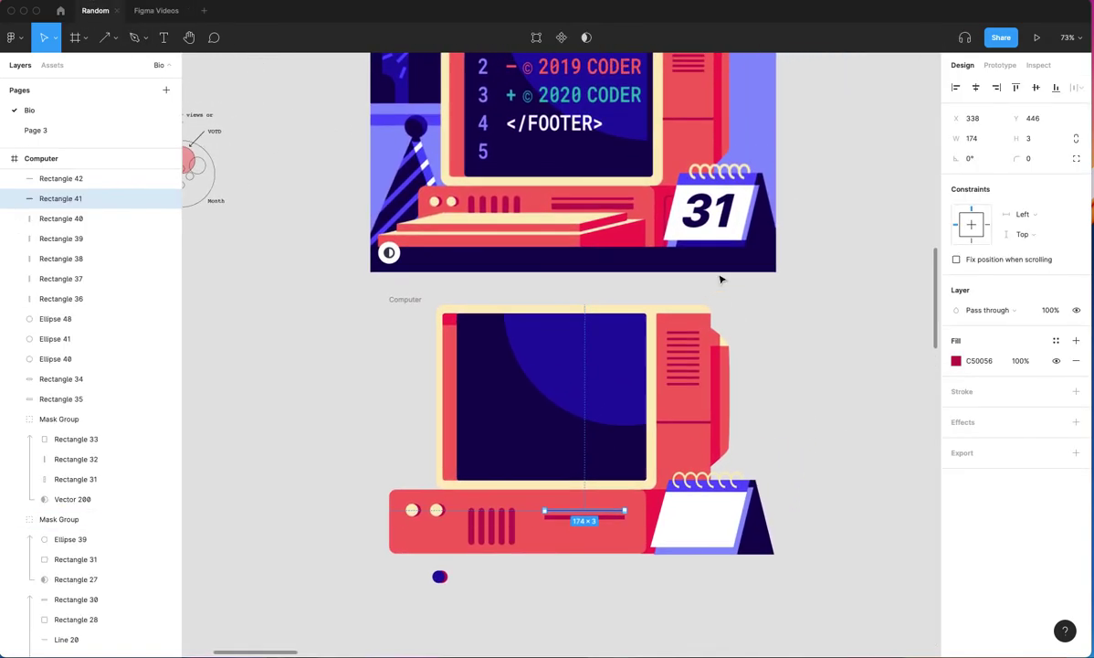
scroll(722, 278, "up", 5)
scroll(722, 278, "right", 3)
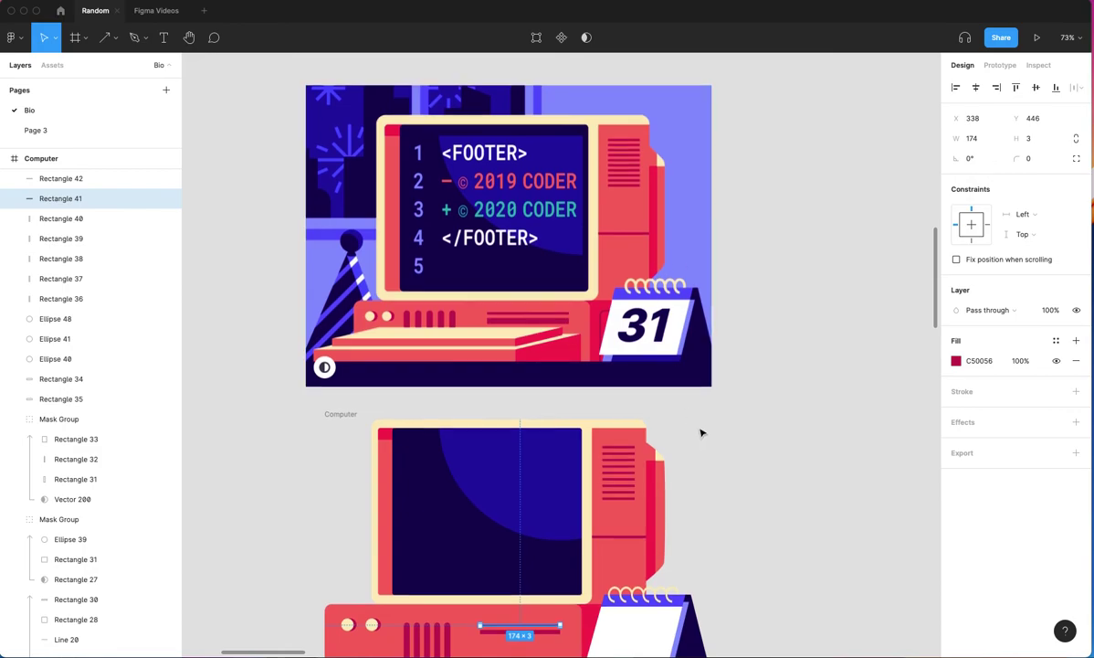
scroll(701, 433, "down", 5)
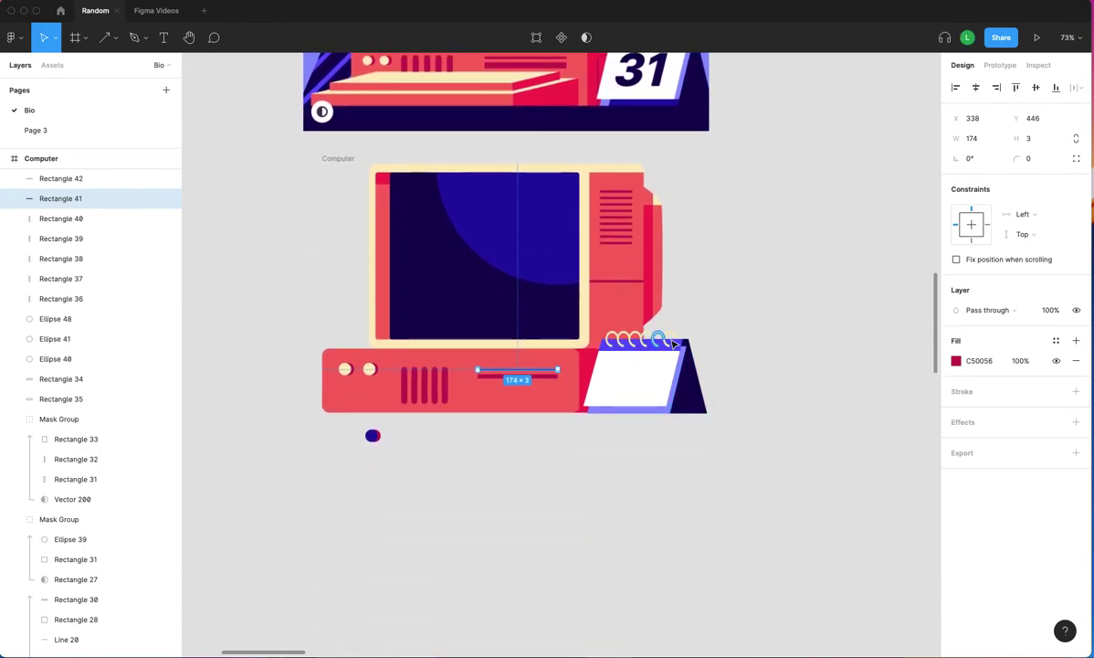
scroll(674, 343, "up", 5)
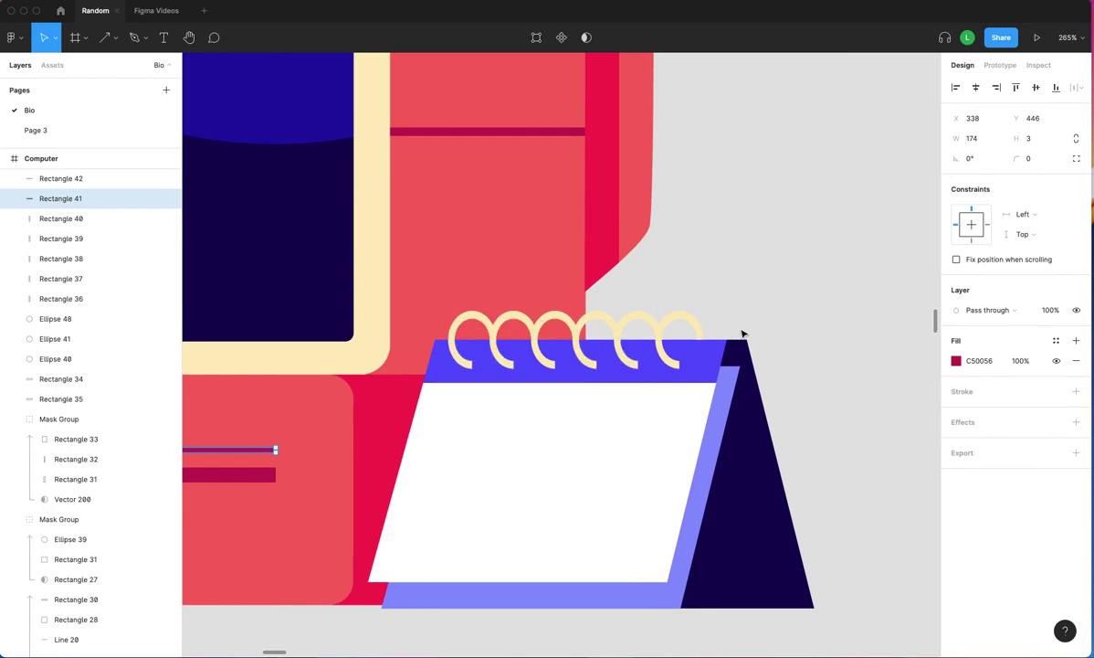
scroll(743, 334, "right", 3)
scroll(743, 334, "down", 1)
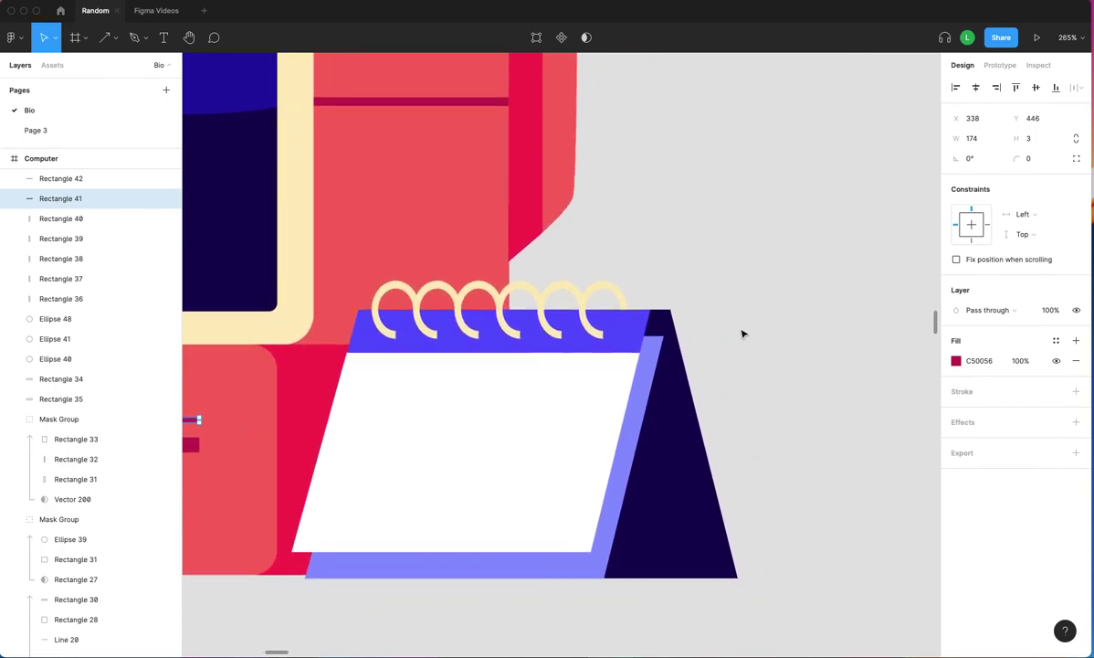
Select the calendar's spiral rings and place a copy of one arc on the empty canvas beside the computer.
left_click(407, 287)
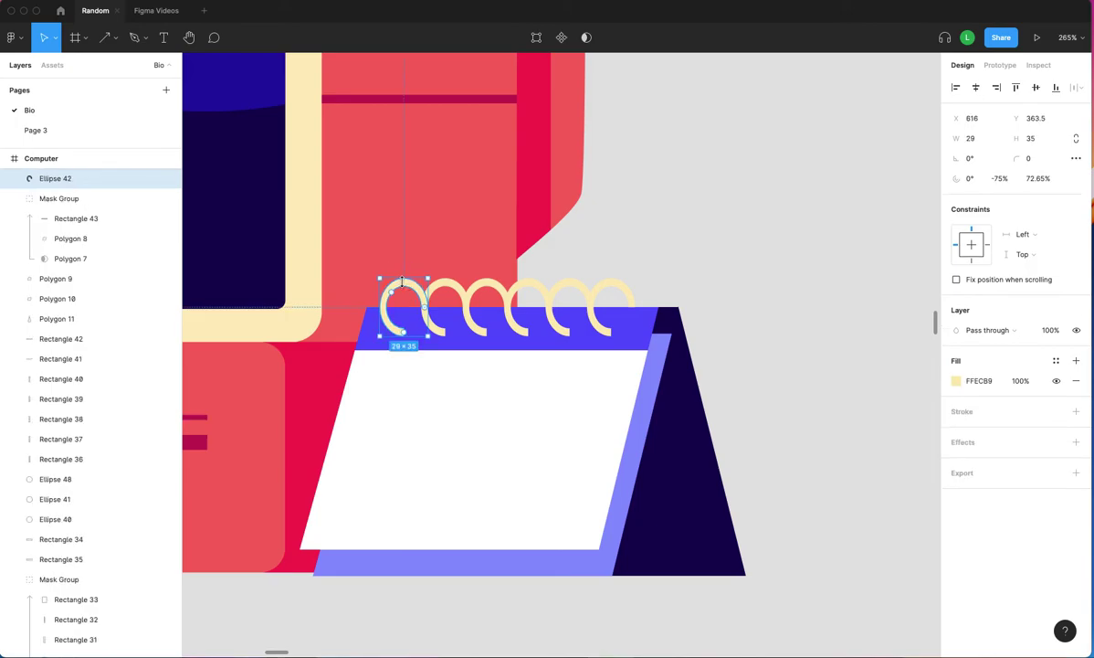
key("ctrl+z")
key("ctrl+shift+z")
key("Escape")
left_click_drag(765, 217, 816, 188)
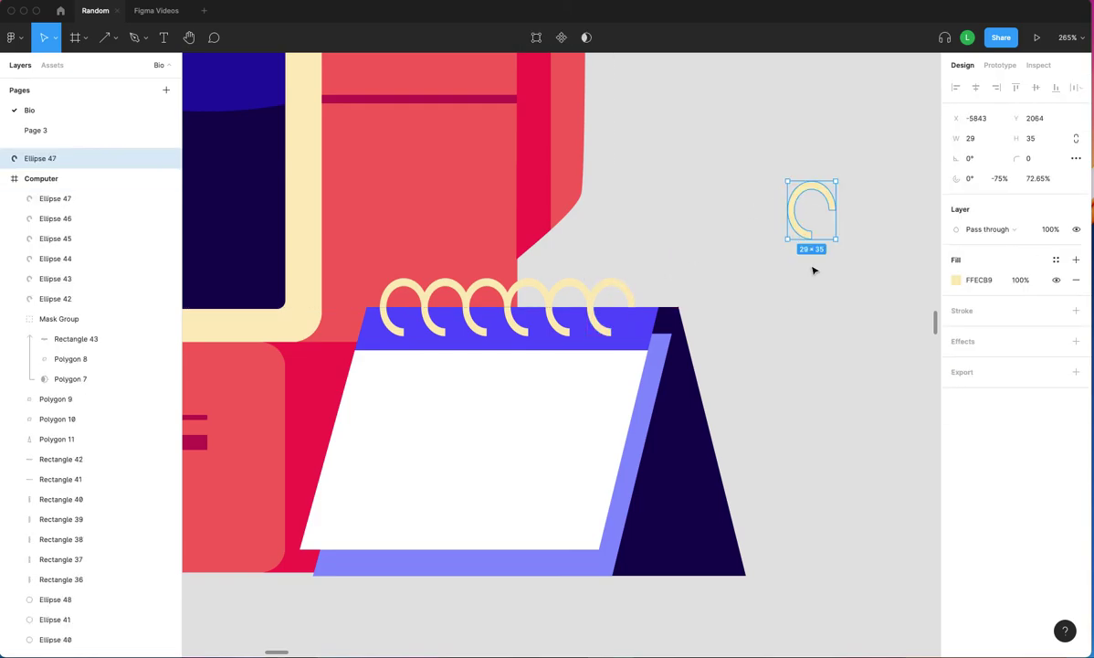
Adjust the copied arc's ratio freehand to 74.9% and reduce its height to 34.
scroll(825, 260, "up", 6)
scroll(825, 259, "up", 5)
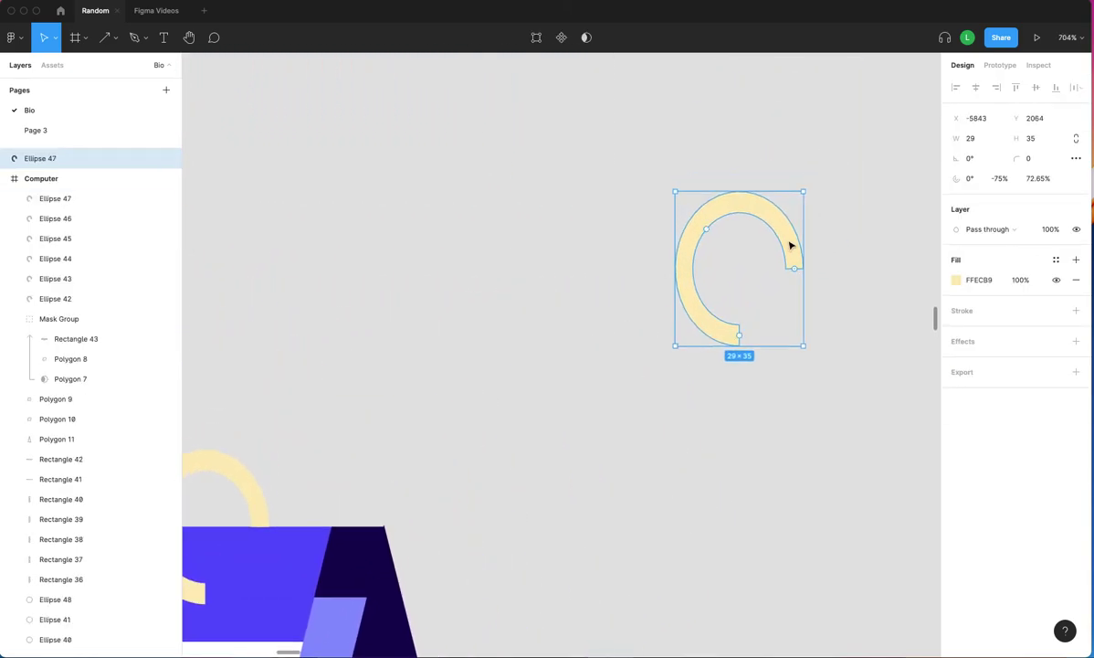
scroll(784, 233, "up", 2)
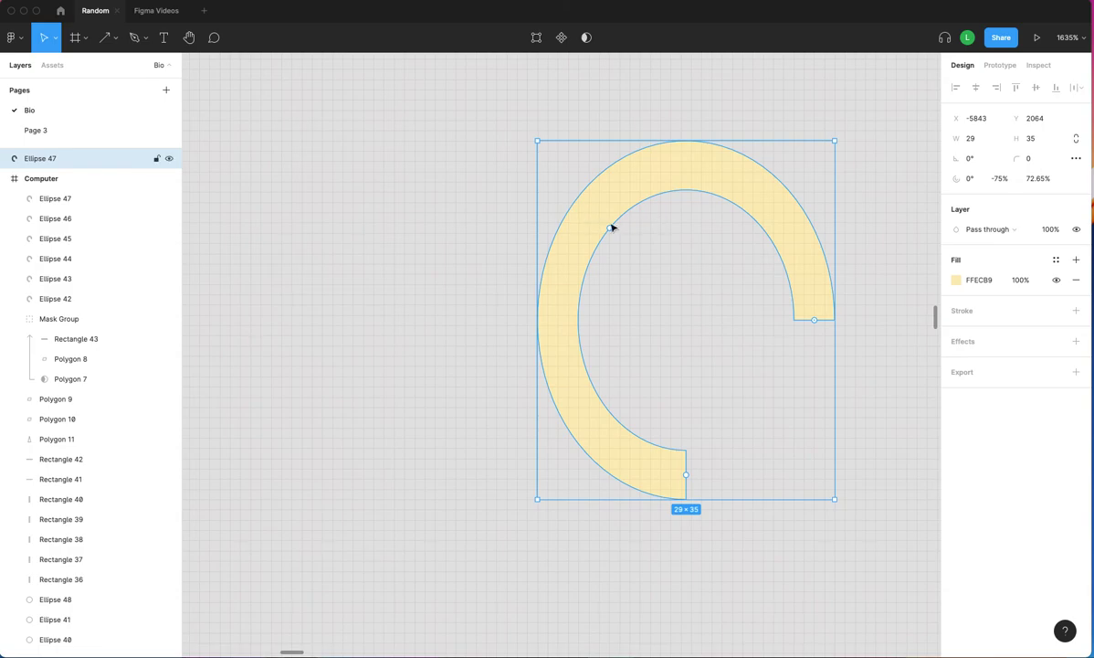
mouse_move(609, 229)
left_mouse_down()
mouse_move(696, 286)
mouse_move(611, 221)
left_mouse_up()
left_click_drag(714, 137, 710, 177)
scroll(711, 113, "up", 1)
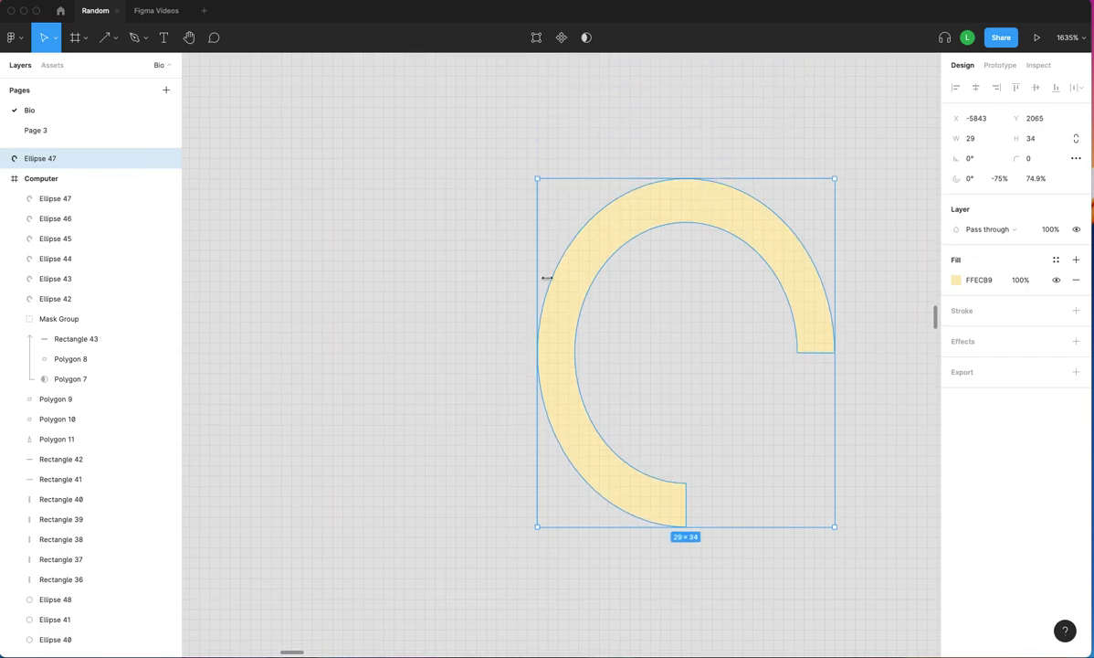
Examine the calendar's row of arcs within the Computer frame and the matching rings in the reference illustration above.
scroll(696, 348, "down", 5)
scroll(722, 339, "down", 10)
scroll(722, 341, "down", 10)
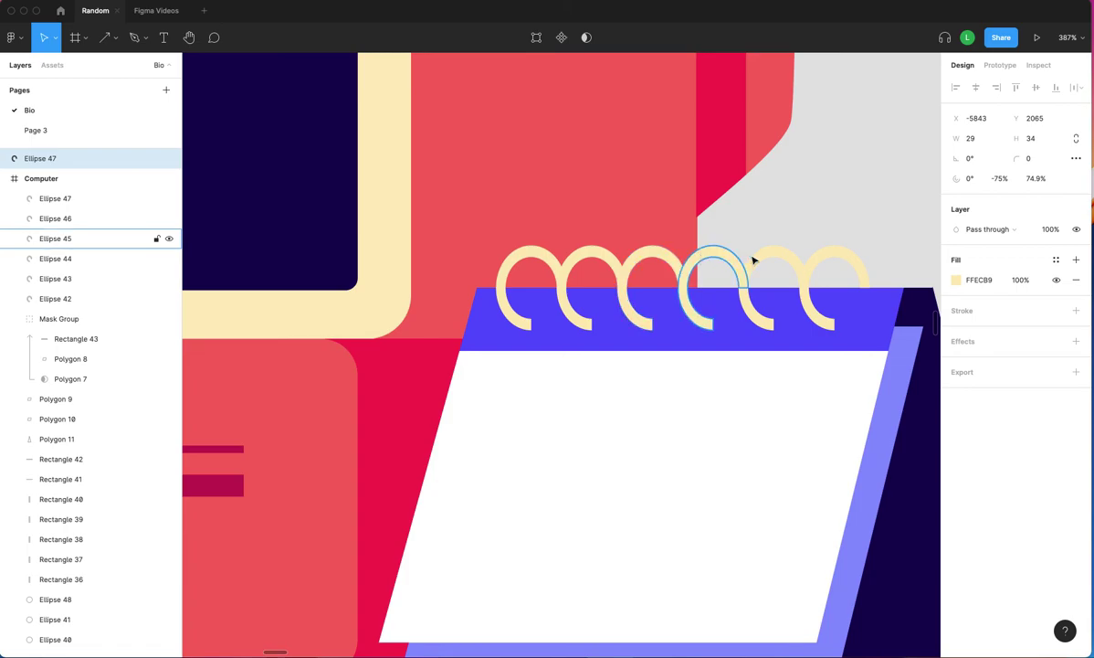
scroll(907, 206, "down", 5)
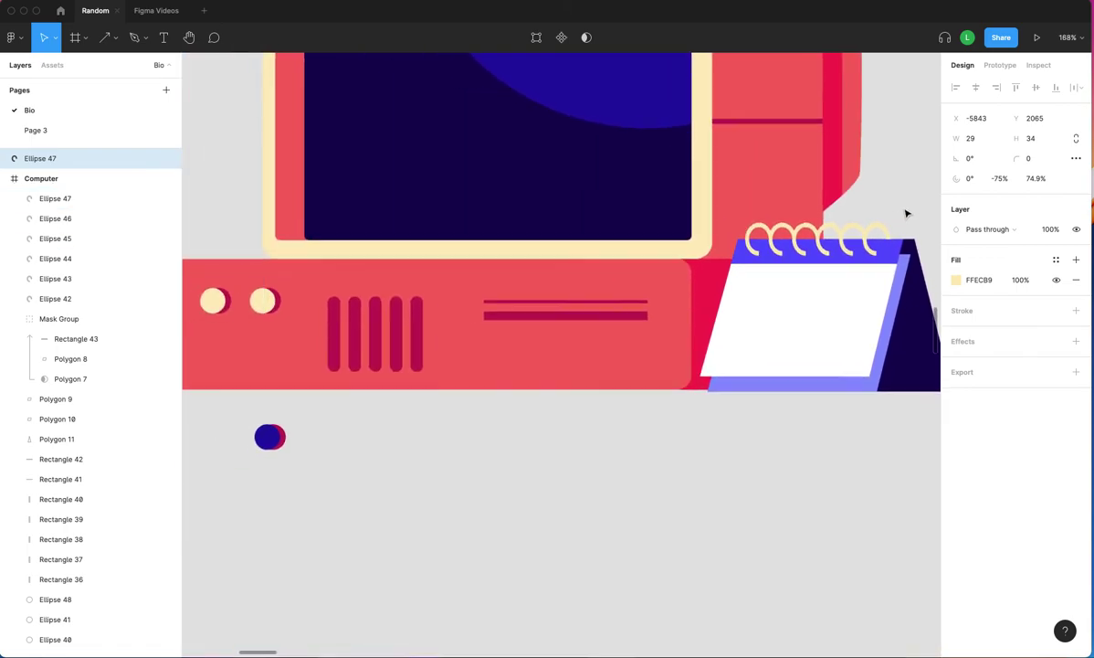
scroll(907, 213, "down", 3)
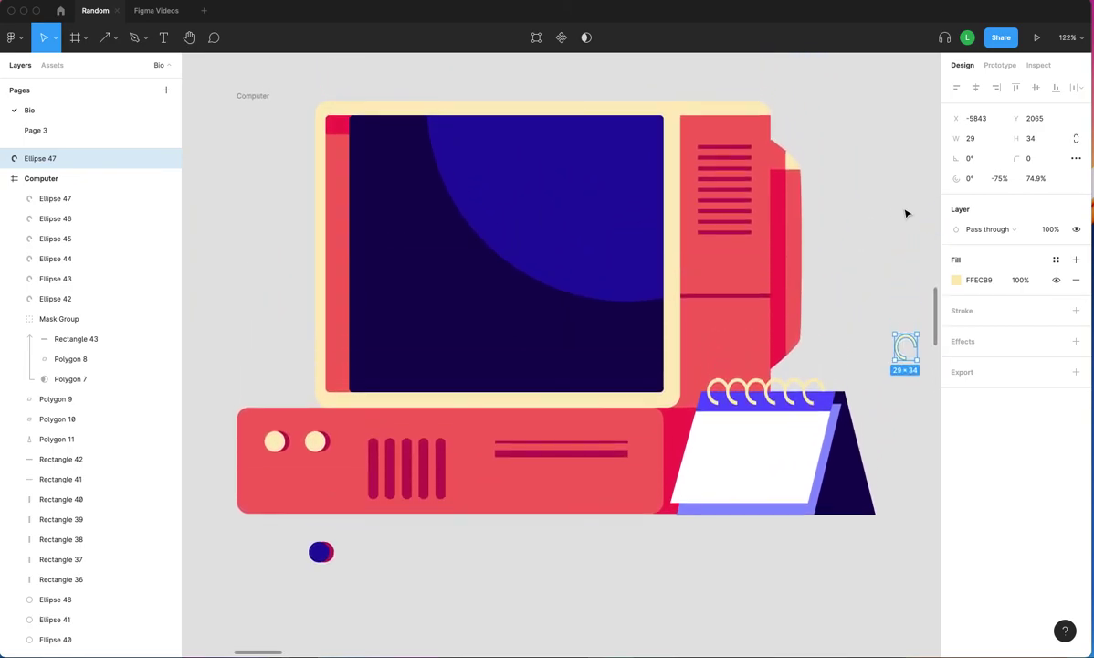
scroll(907, 214, "up", 6)
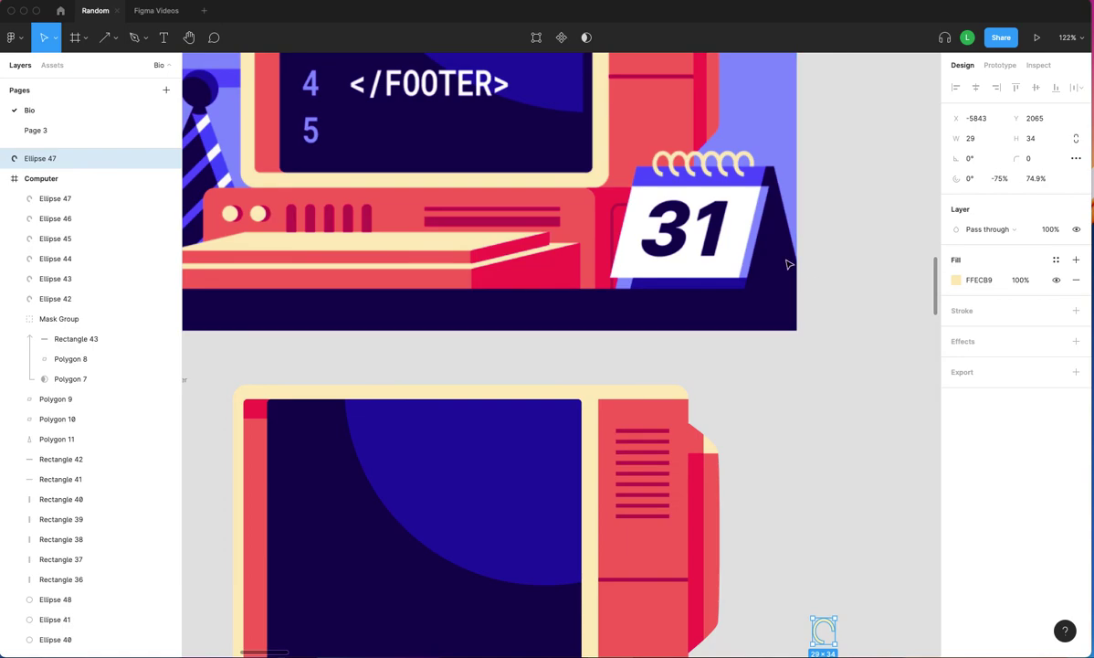
Switch to the Figma Videos file and inspect the light green wedge and pink circle in Frame 1's concentric circles.
left_click(155, 10)
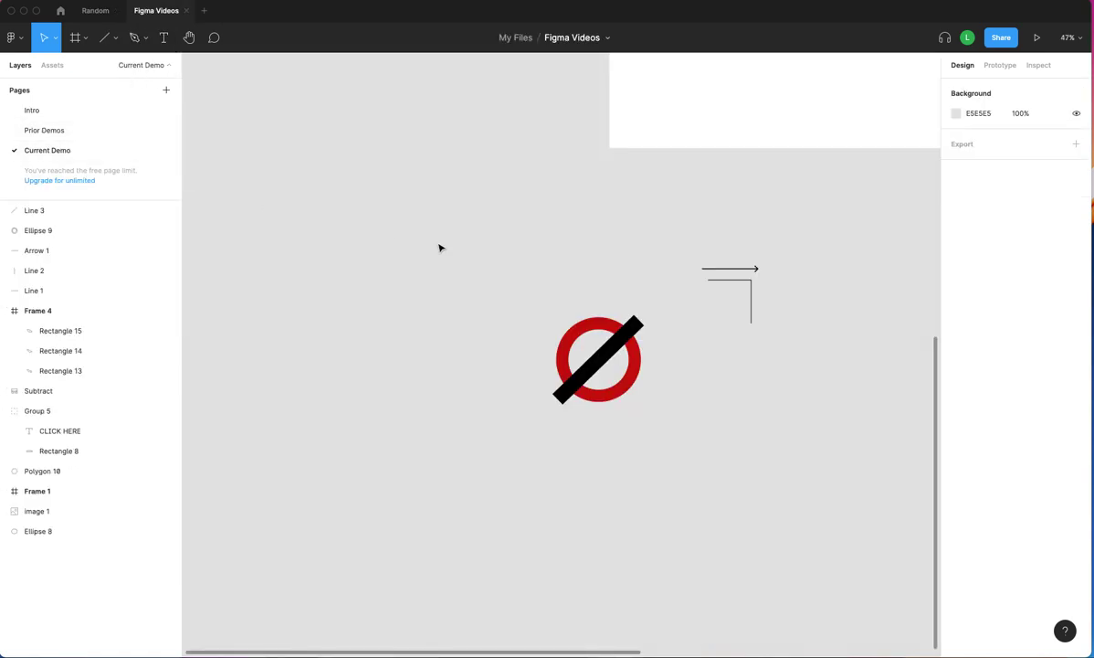
scroll(526, 262, "down", 5)
scroll(526, 262, "down", 10)
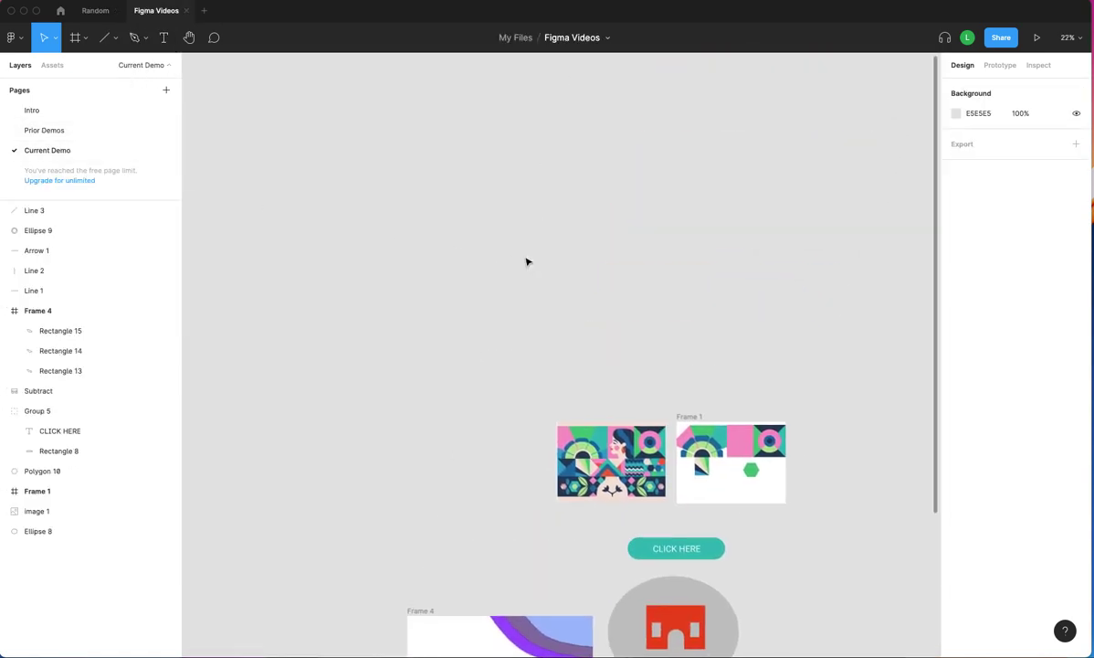
scroll(526, 262, "down", 3)
scroll(548, 260, "up", 1)
scroll(620, 258, "up", 10)
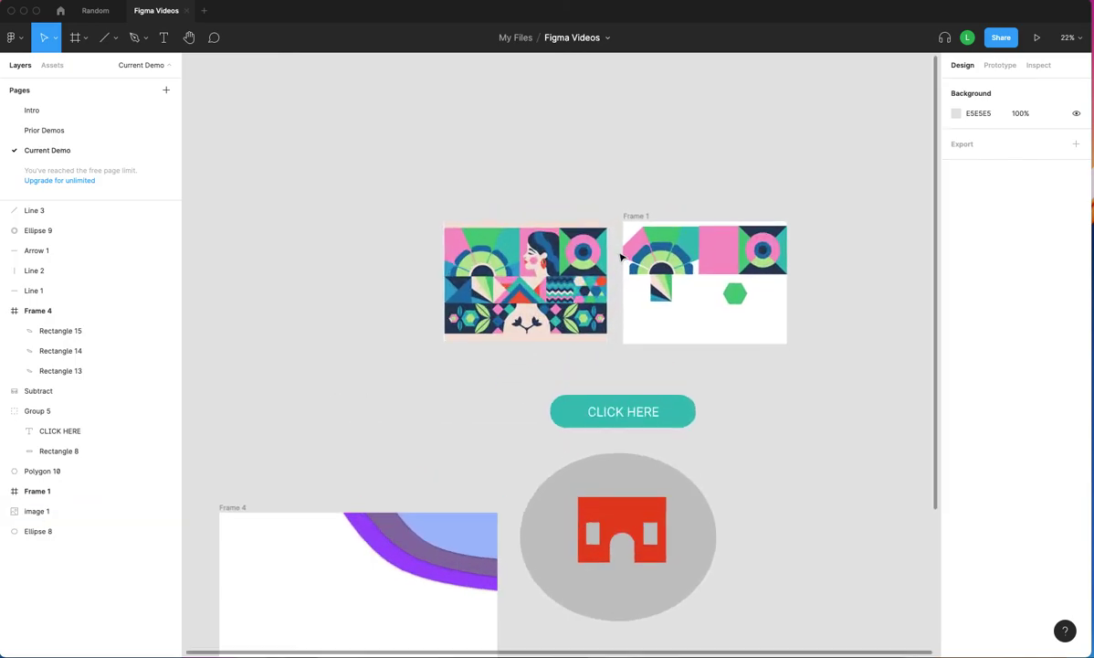
scroll(620, 256, "right", 10)
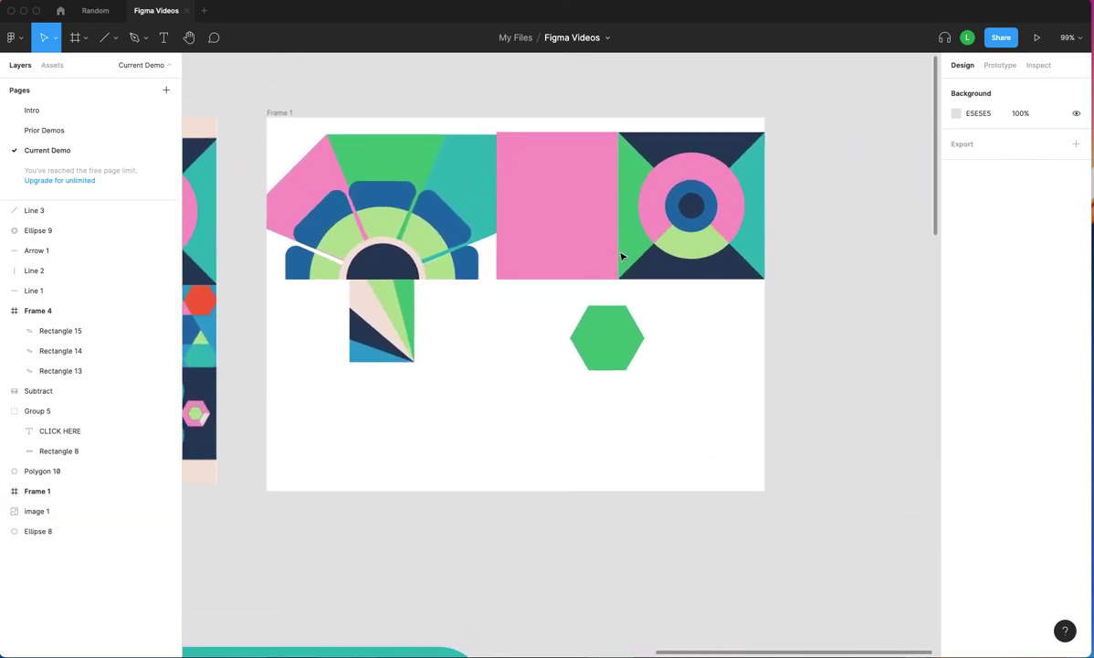
double_click(701, 180)
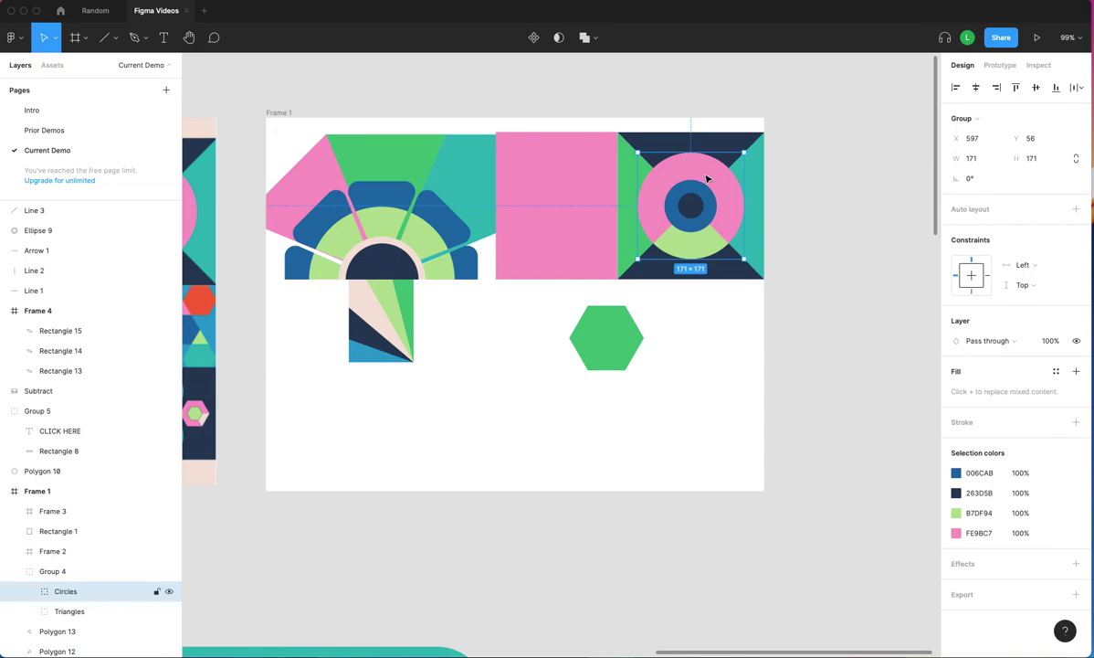
left_click(708, 181)
left_click(700, 252)
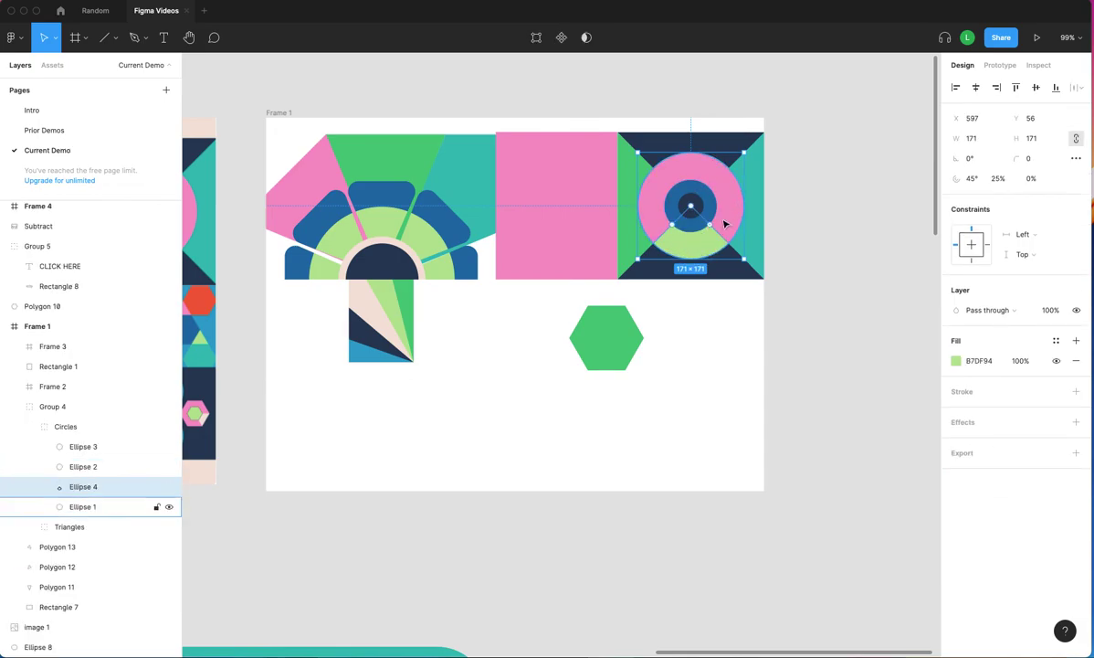
left_click(731, 221)
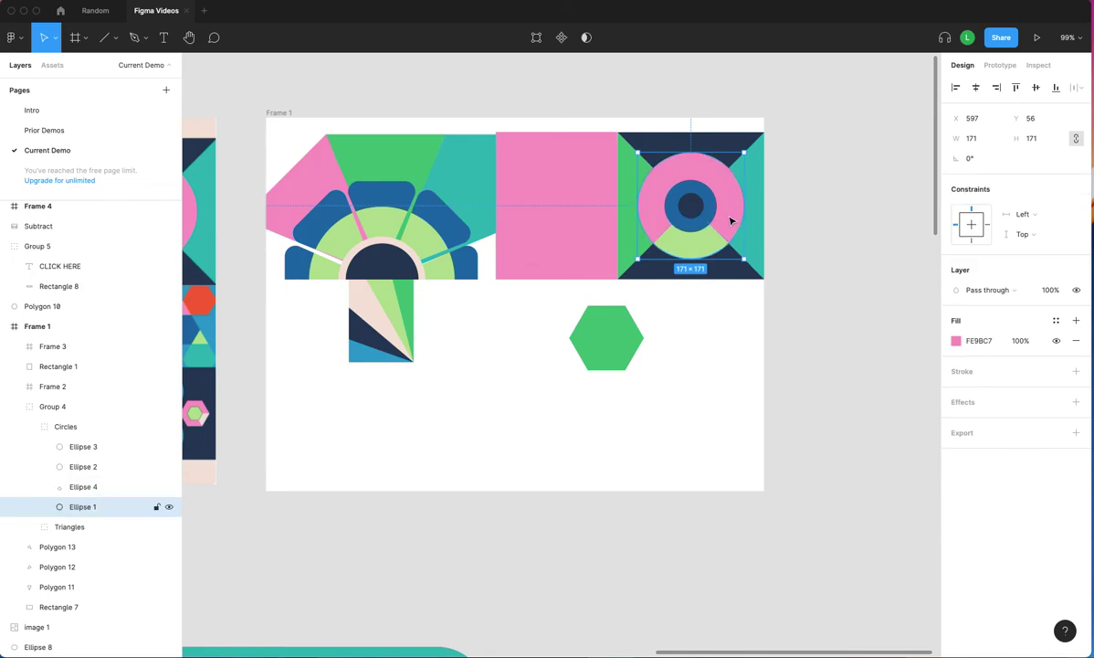
Inspect the navy and beige half circles in Frame 1 and compare them with the reference illustration beside it.
left_click(381, 268)
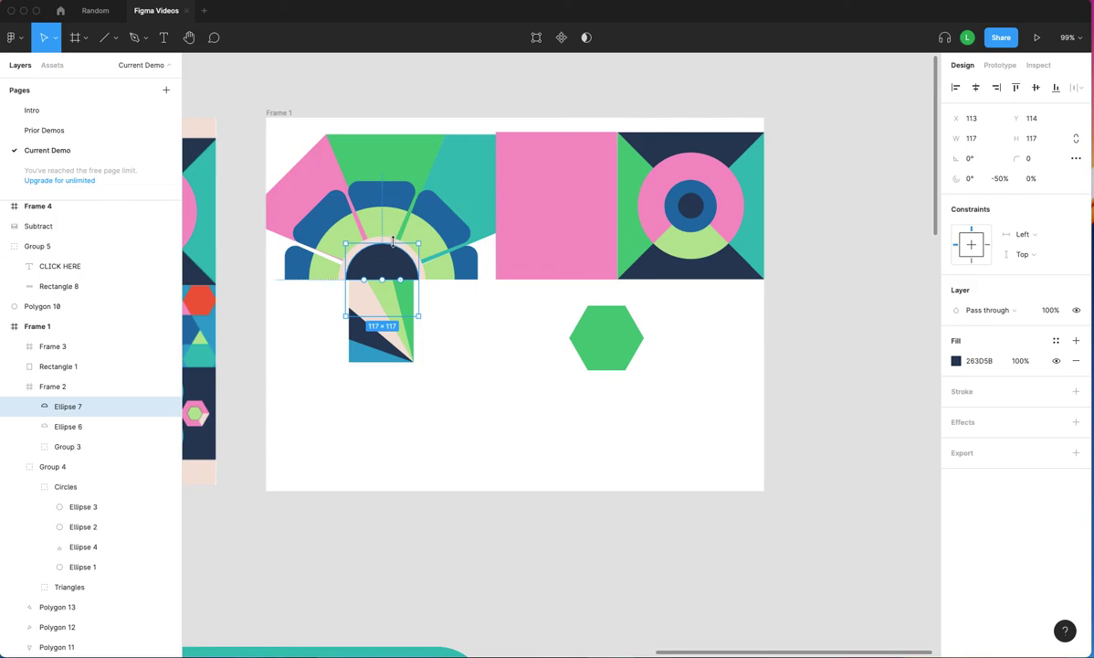
left_click(396, 238)
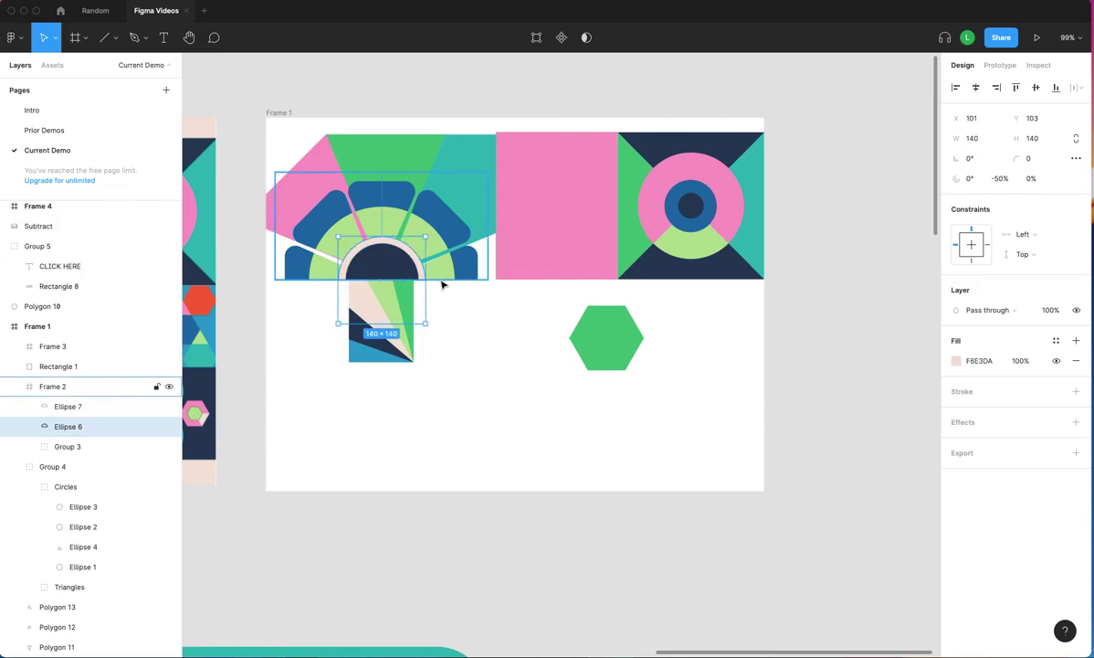
left_click(513, 351)
scroll(517, 345, "left", 5)
scroll(516, 347, "left", 5)
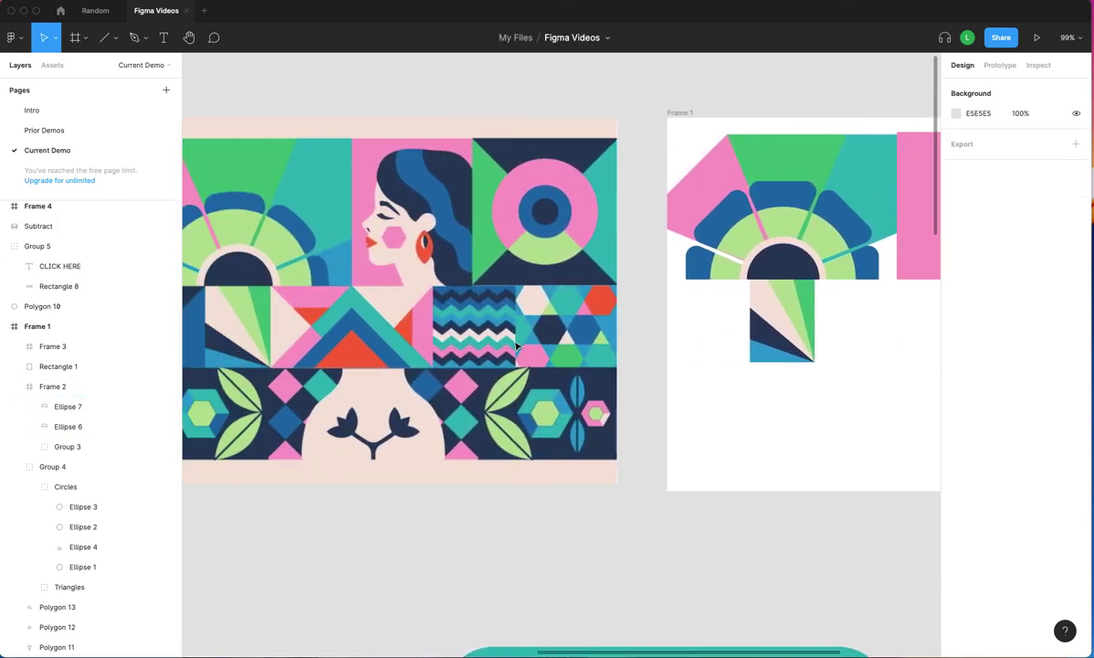
scroll(516, 346, "left", 2)
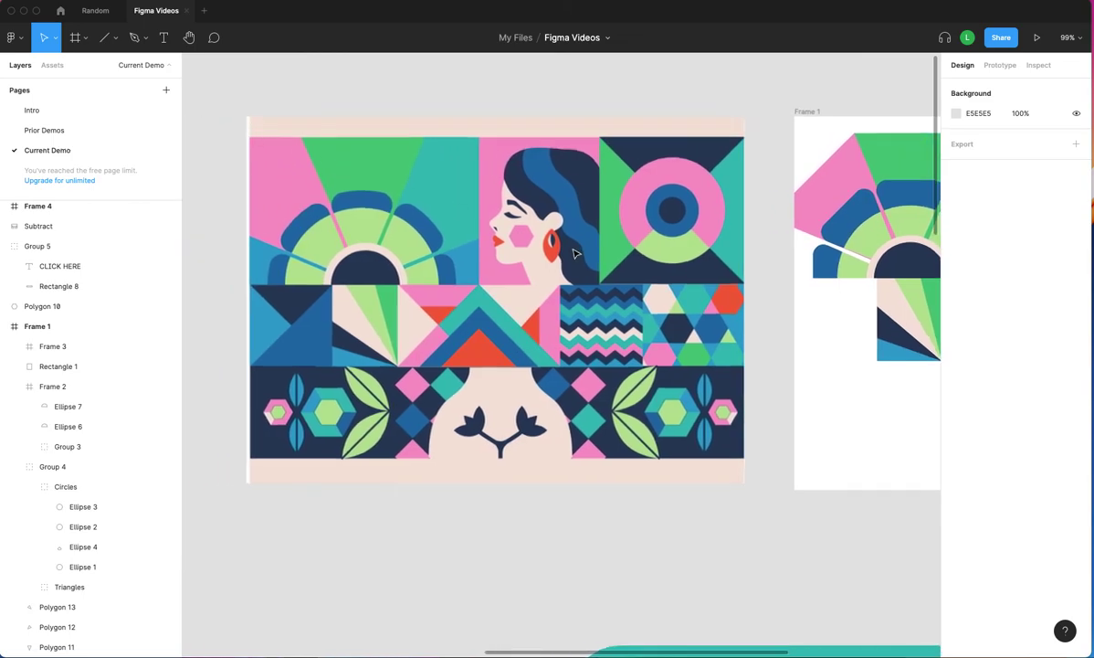
Draw a triangle with the Polygon tool, about 1193 × 1193, on the empty canvas beside the prohibition sign and arrow.
scroll(574, 251, "down", 5)
scroll(574, 251, "down", 5)
scroll(574, 253, "down", 8)
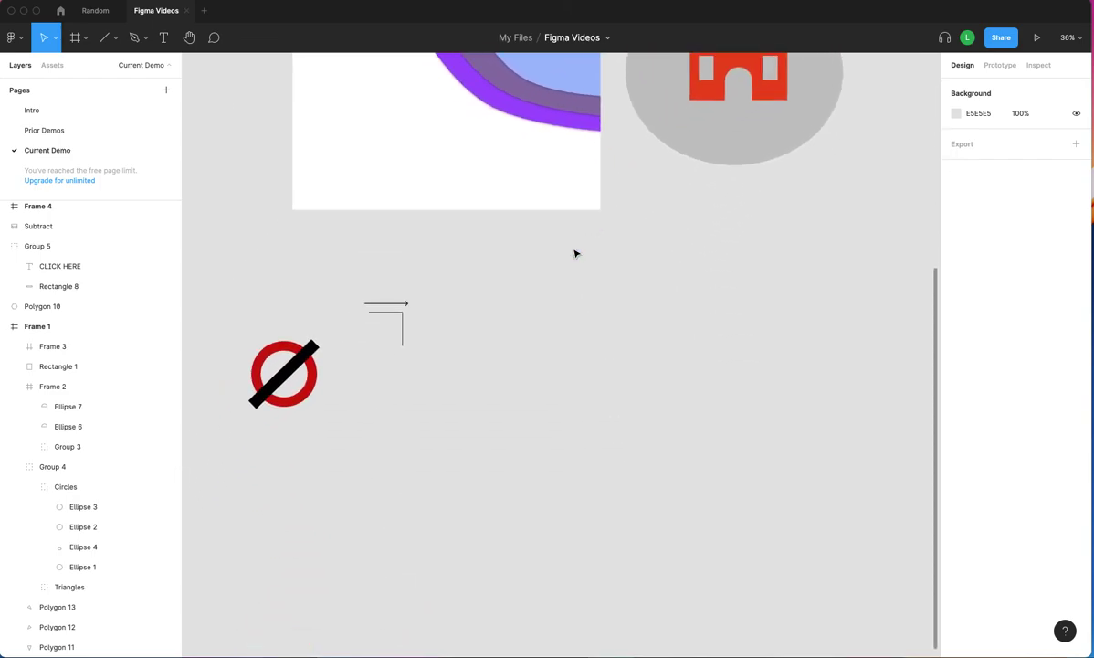
left_click(114, 38)
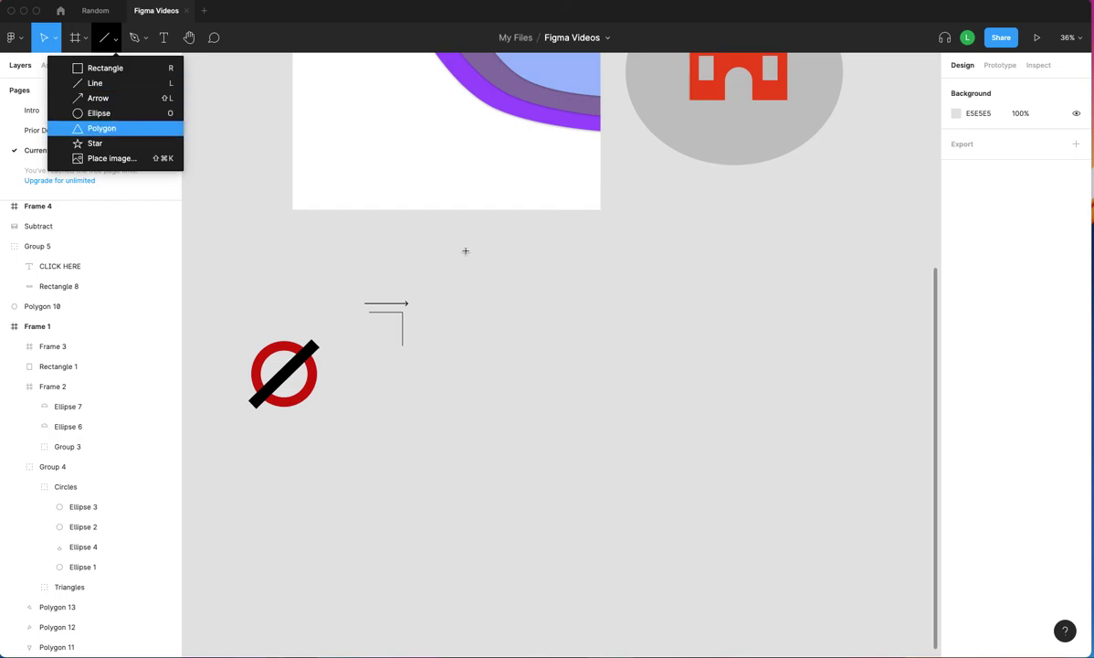
key("Return")
mouse_move(501, 275)
left_mouse_down()
mouse_move(720, 486)
mouse_move(772, 517)
left_mouse_up()
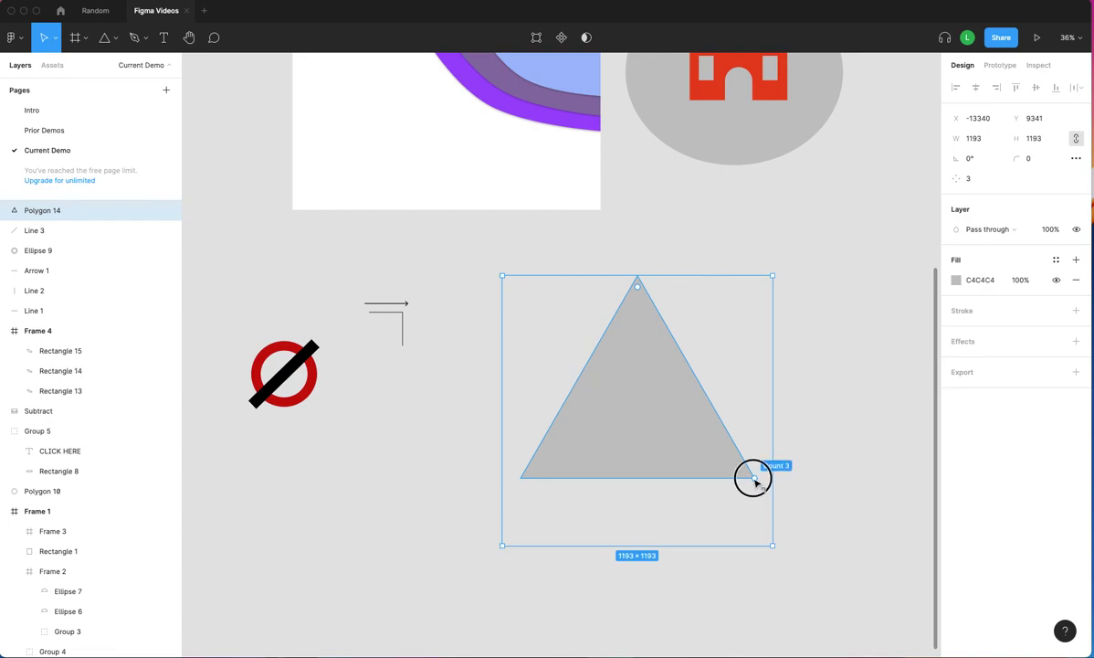
Try out the triangle's corner rounding and point count freehand, ending at 7 points with a corner radius of about 59.
left_click_drag(754, 479, 717, 468)
left_click_drag(639, 289, 638, 324)
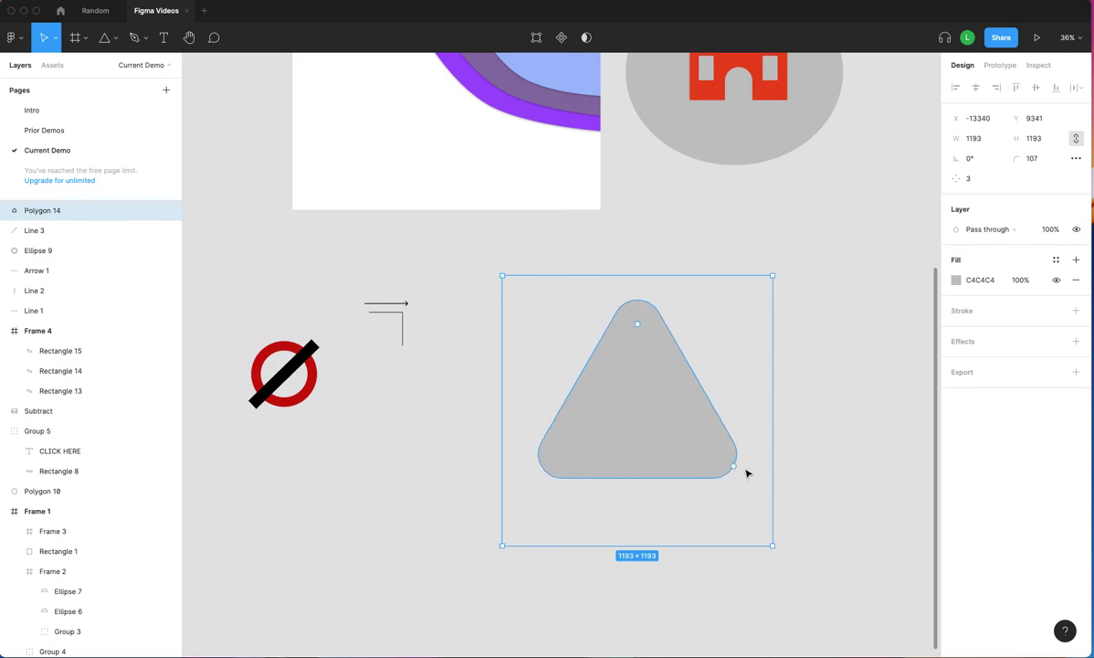
left_click_drag(735, 470, 727, 442)
left_click_drag(633, 325, 631, 298)
left_click_drag(742, 471, 740, 311)
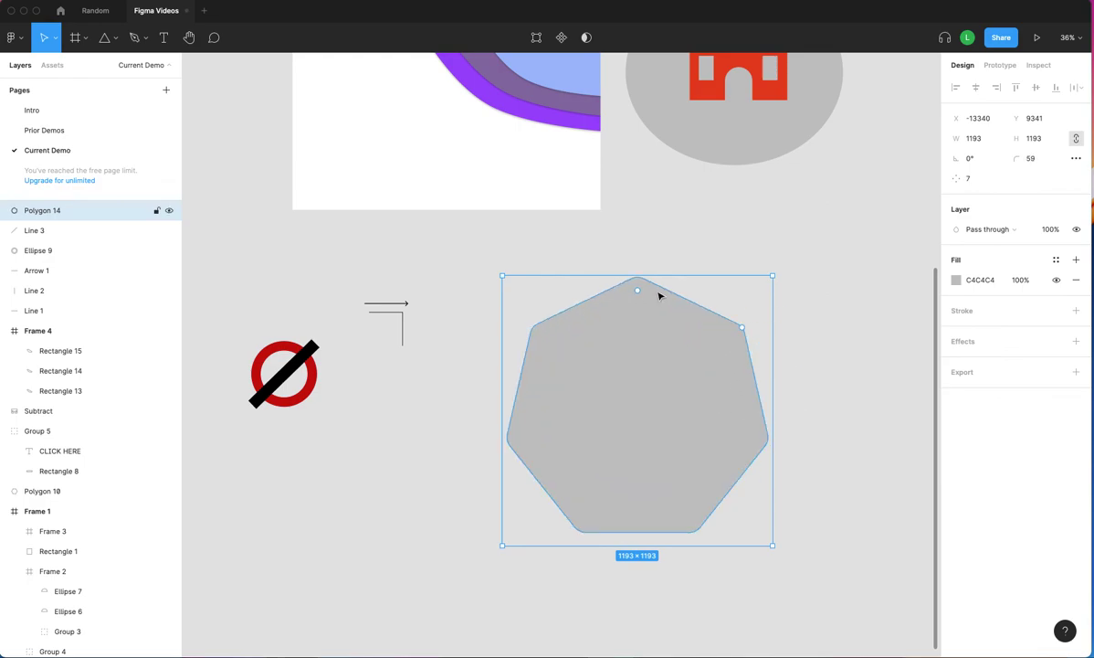
Turn the polygon into a sharp-cornered hexagon with 6 points and radius 0, and narrow its width to about 1127.
left_click_drag(638, 294, 636, 355)
left_click_drag(639, 392, 642, 259)
left_click_drag(776, 396, 758, 381)
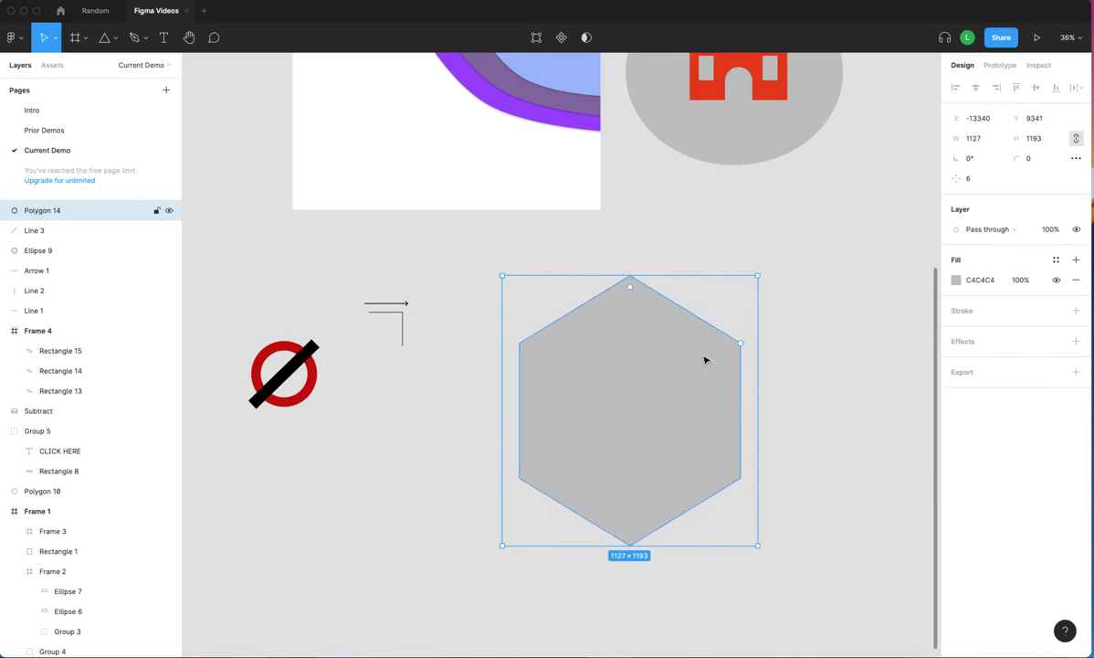
Edit the hexagon's vertices, pulling one outward and pushing the opposite one inward to form a bent shape.
double_click(638, 383)
left_click_drag(740, 345, 833, 267)
left_click(517, 480)
mouse_move(514, 481)
left_mouse_down()
mouse_move(425, 534)
mouse_move(762, 320)
mouse_move(728, 344)
left_mouse_up()
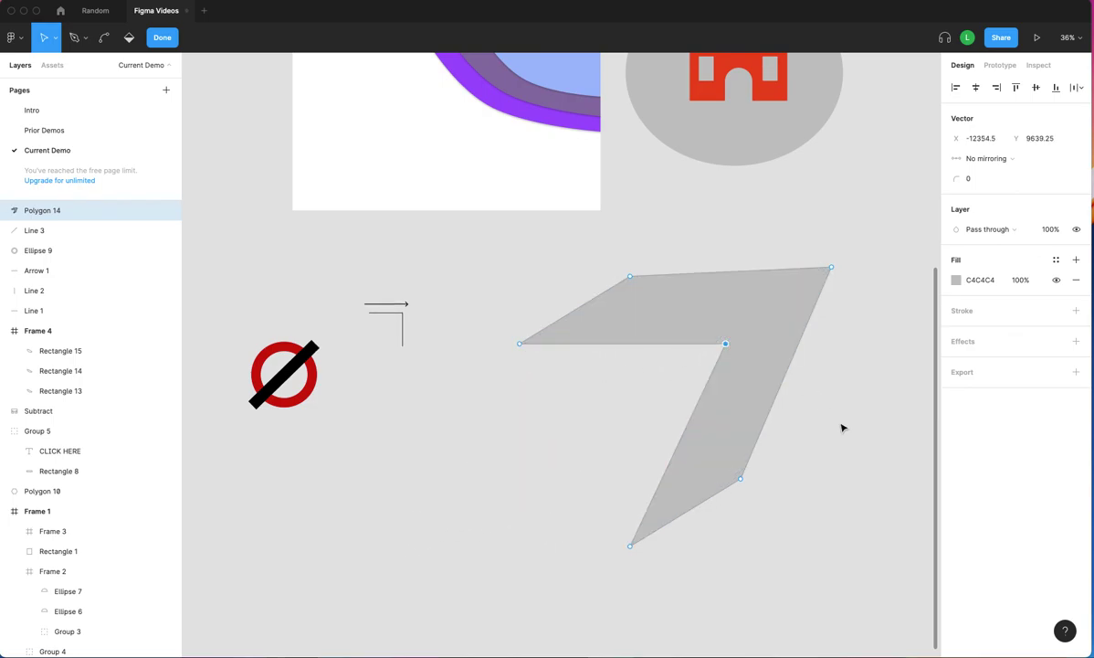
Reposition the bent shape's inner notch, upper corners and lower tip freehand to form an irregular polygon.
scroll(819, 404, "down", 2)
left_click_drag(728, 304, 735, 293)
mouse_move(629, 235)
left_mouse_down()
mouse_move(606, 241)
mouse_move(627, 250)
mouse_move(755, 187)
mouse_move(689, 177)
left_mouse_up()
left_click_drag(741, 442, 796, 350)
left_click(709, 454)
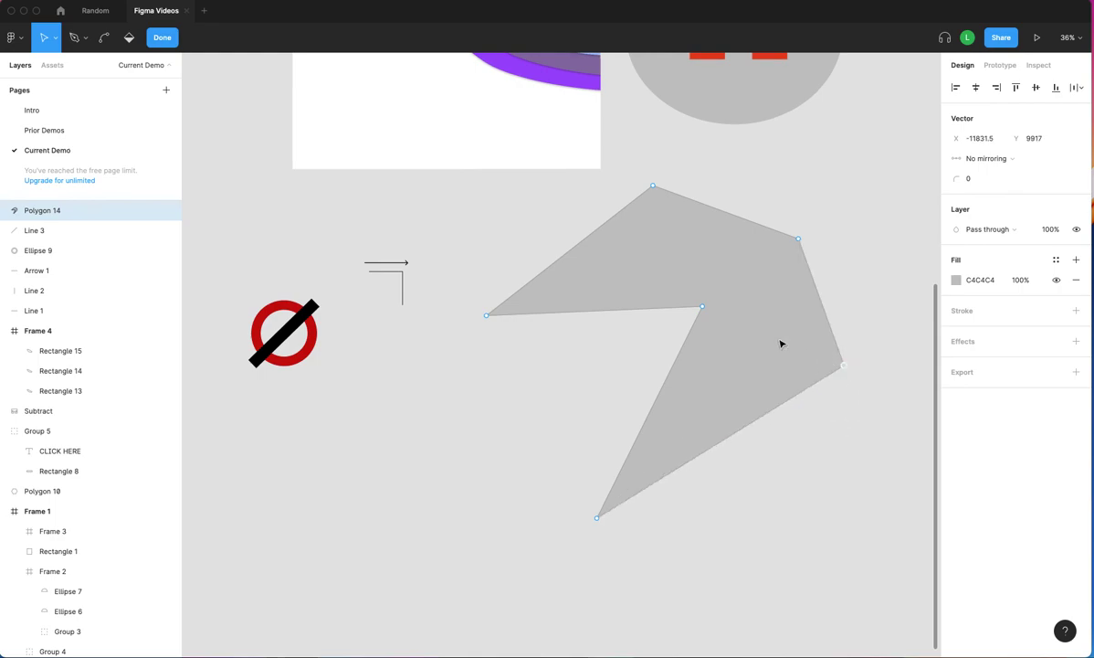
left_click_drag(704, 307, 662, 224)
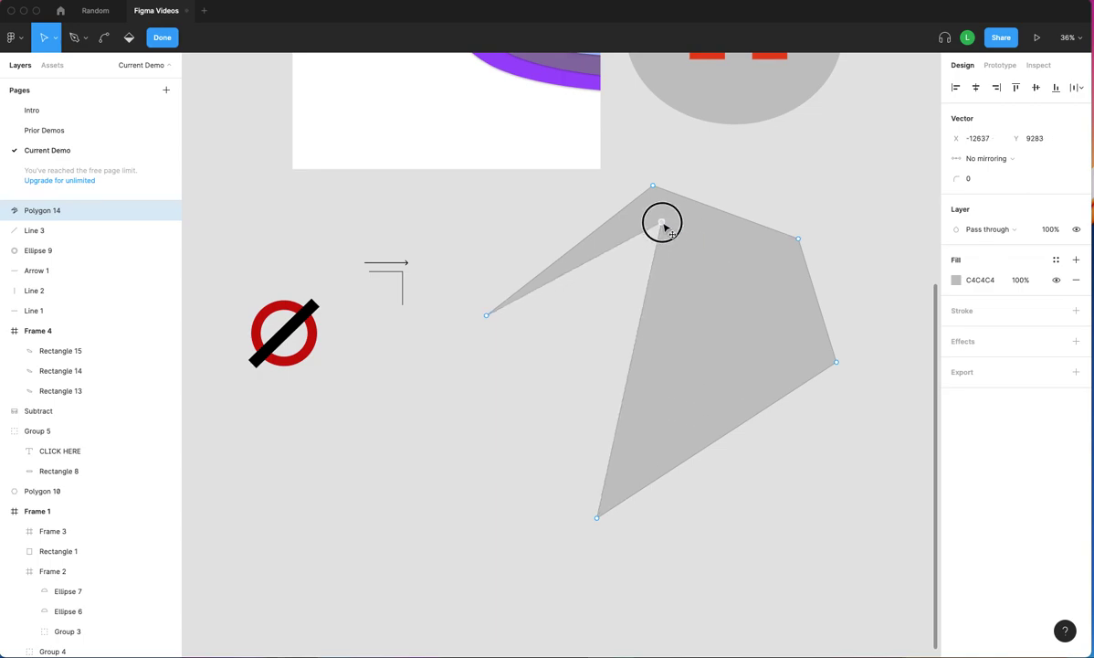
left_click_drag(598, 517, 559, 463)
Finish vertex editing and move the irregular shape down to about X -13528, Y 9366.
scroll(764, 538, "up", 5)
scroll(763, 539, "left", 3)
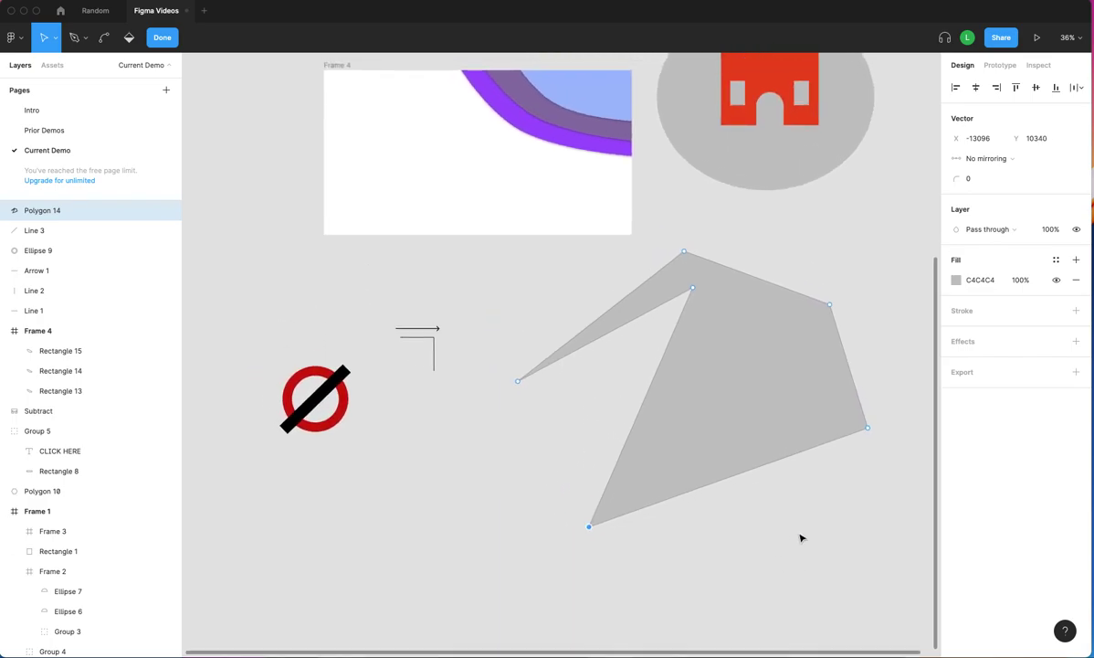
left_click(749, 499)
left_click_drag(749, 433, 723, 488)
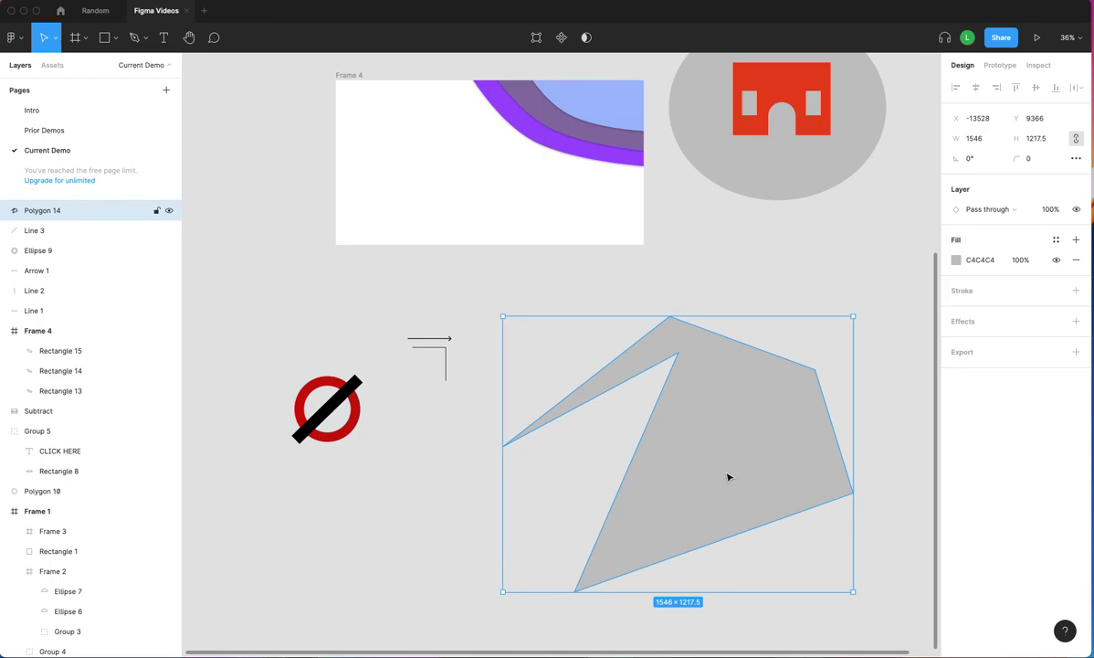
Draw a five-pointed star about 999 × 999 on the empty canvas on the far side of the prohibition sign.
left_click(116, 40)
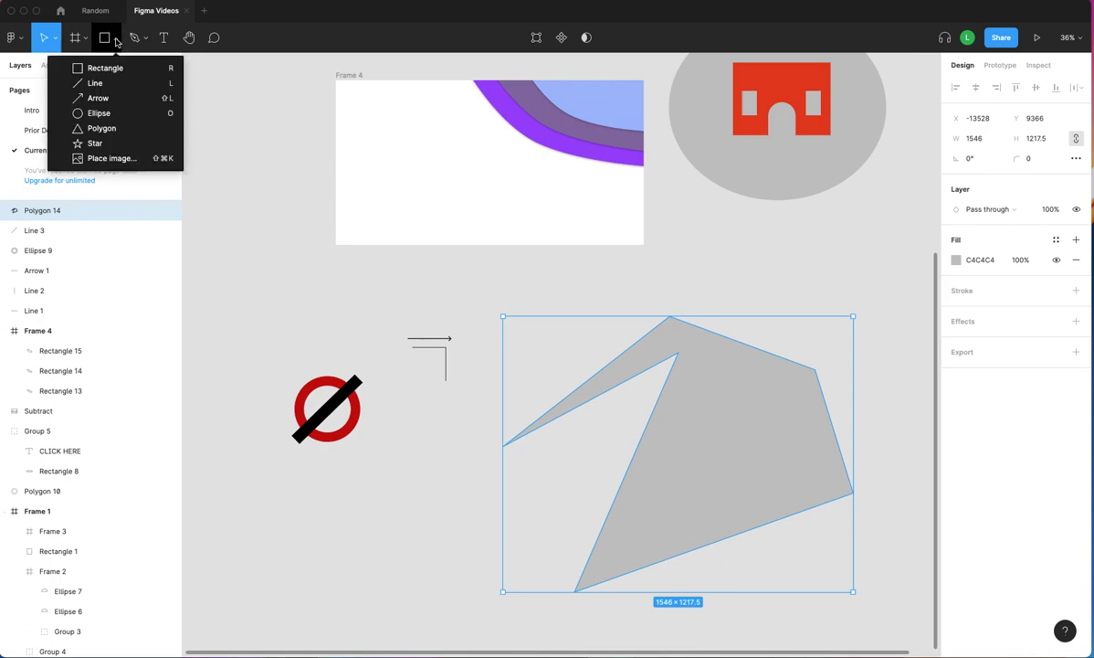
left_click(139, 143)
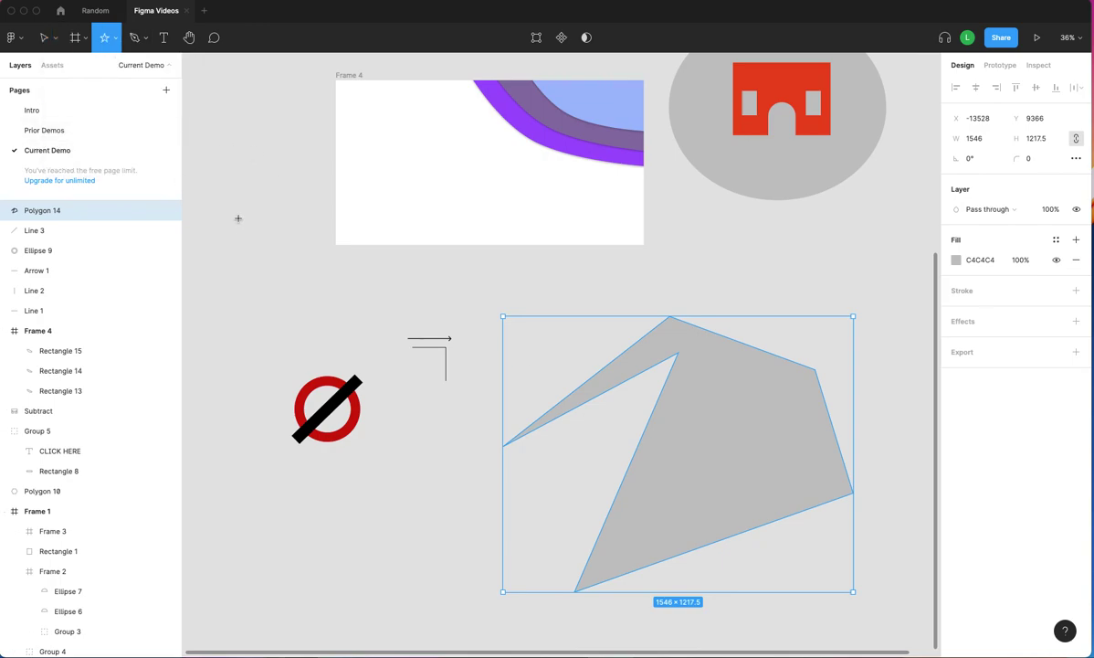
scroll(278, 221, "left", 5)
scroll(278, 222, "left", 5)
left_click_drag(293, 209, 507, 437)
key("shift")
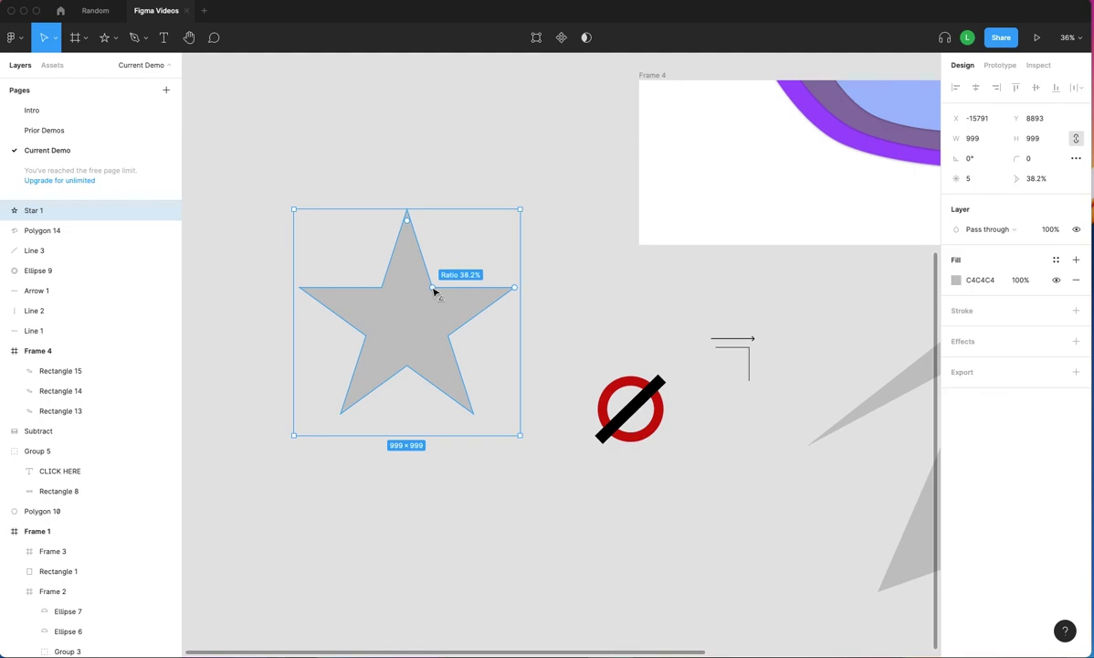
Reshape the star freehand to 7 points with a 41% ratio and a corner radius of 14.12.
scroll(757, 383, "right", 3)
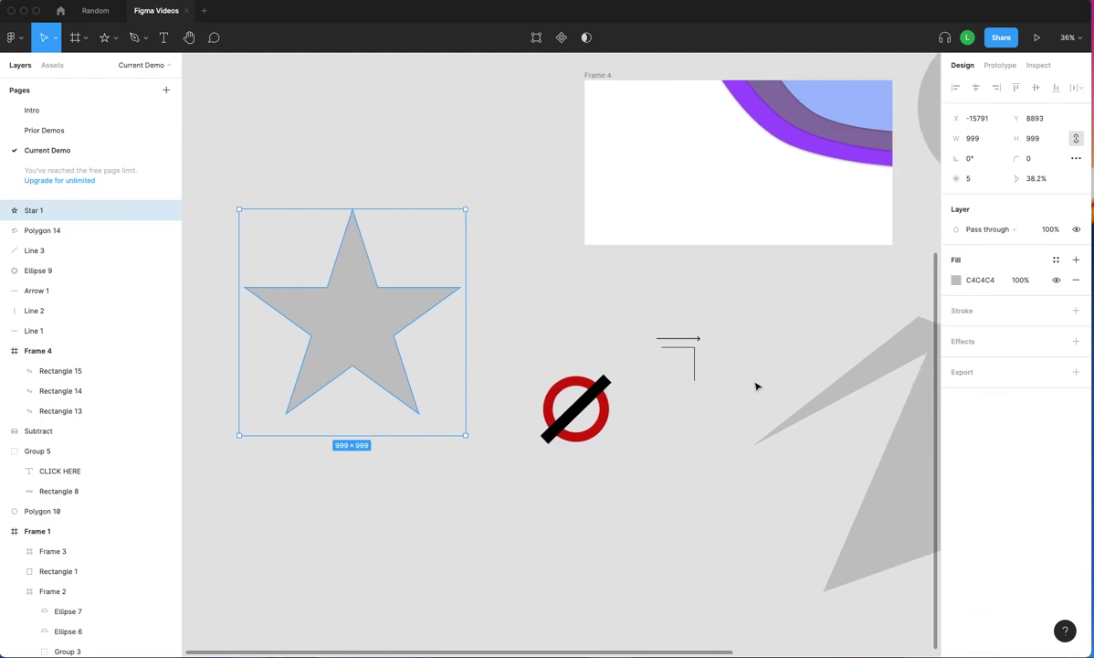
scroll(637, 344, "left", 10)
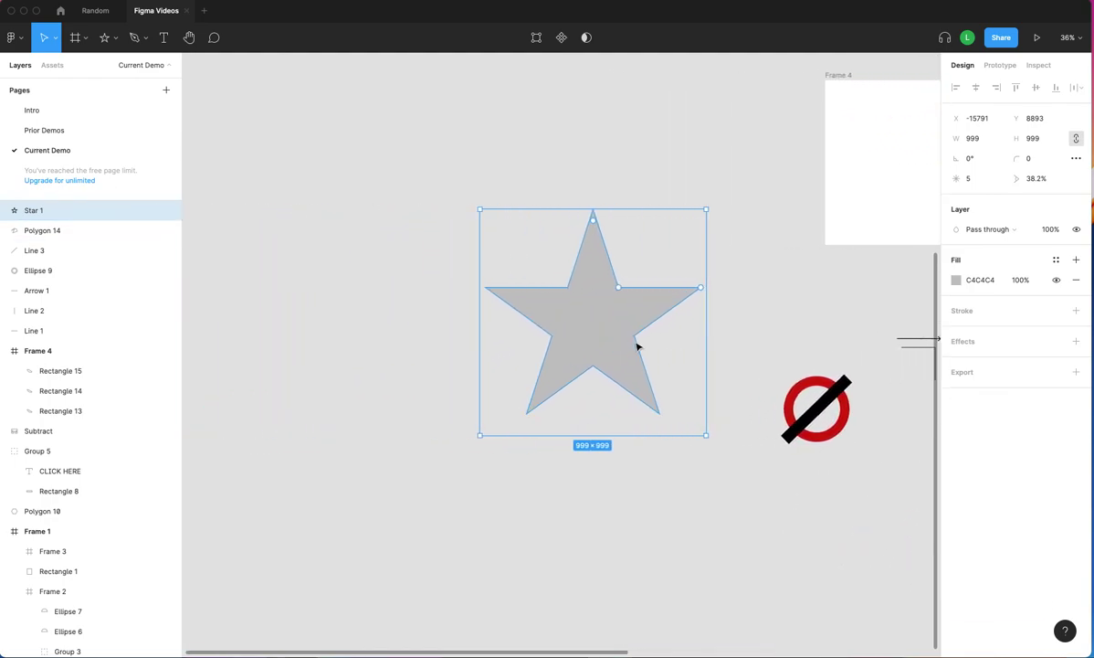
left_click_drag(703, 289, 684, 314)
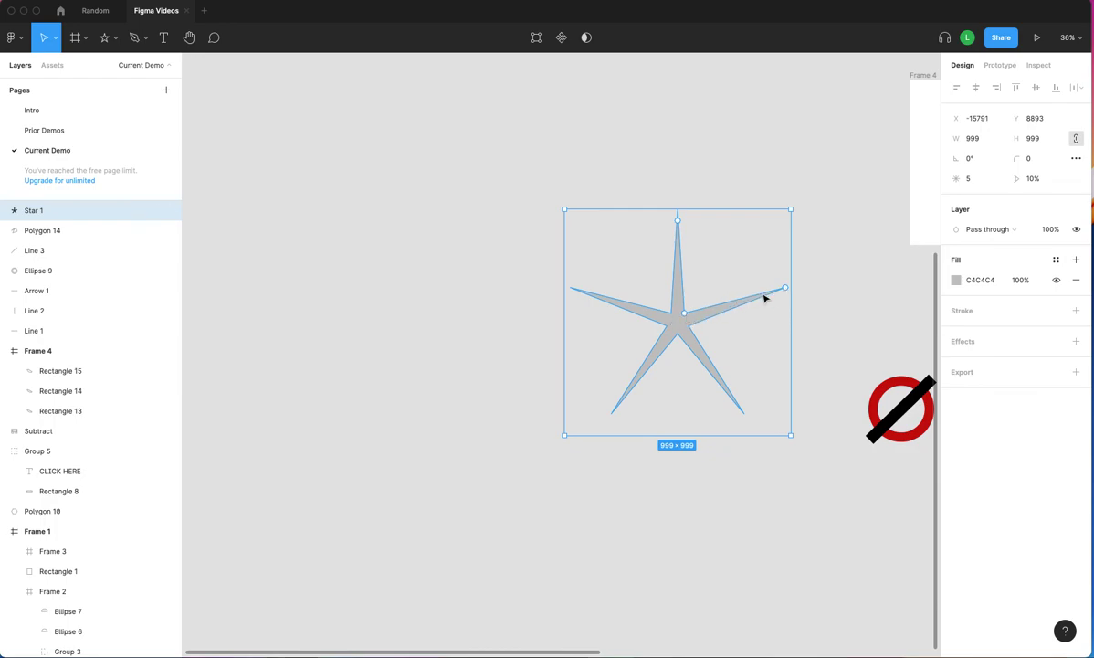
left_click_drag(783, 291, 678, 266)
left_click(827, 274)
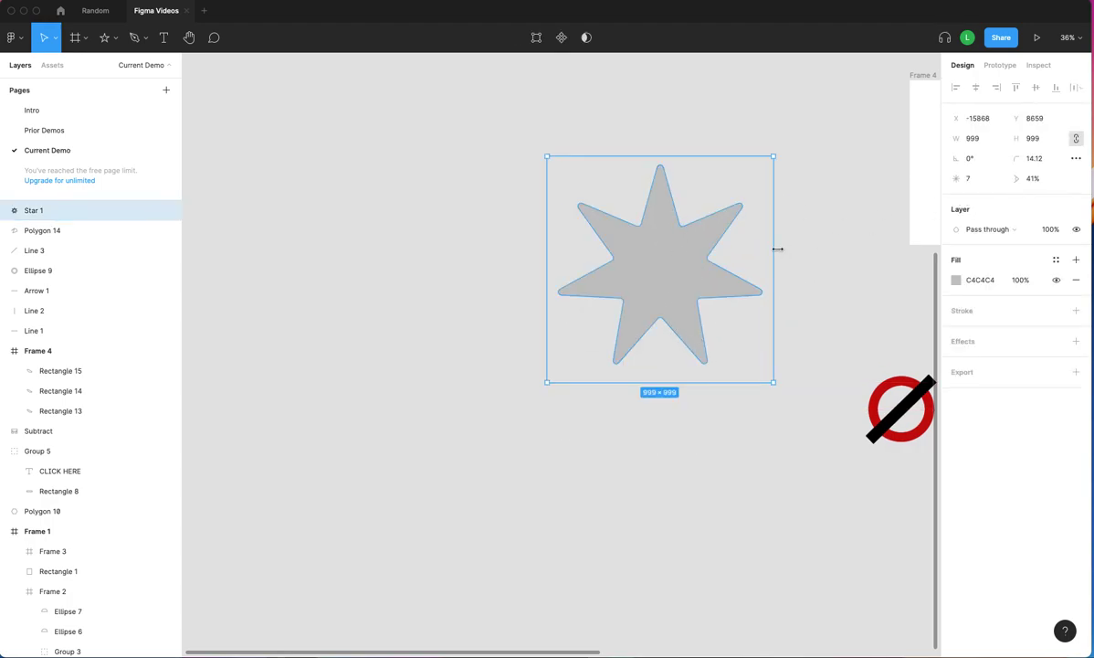
Examine the star's numeric settings for corner radius, point count and ratio.
left_click(1037, 182)
left_click(1040, 161)
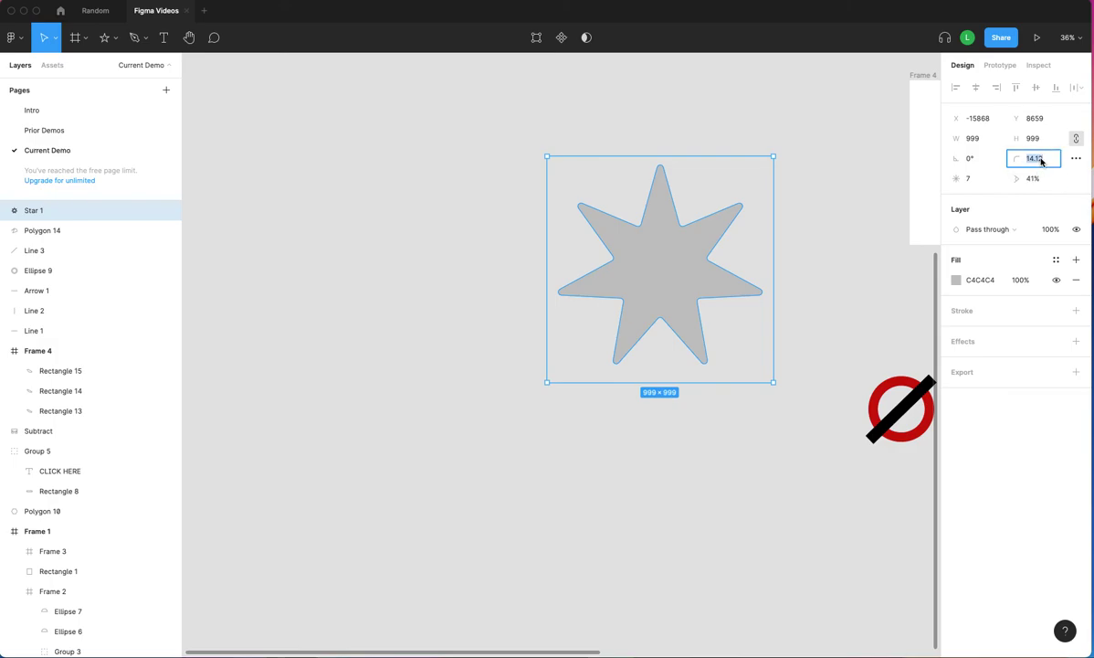
left_click(983, 164)
left_click(971, 181)
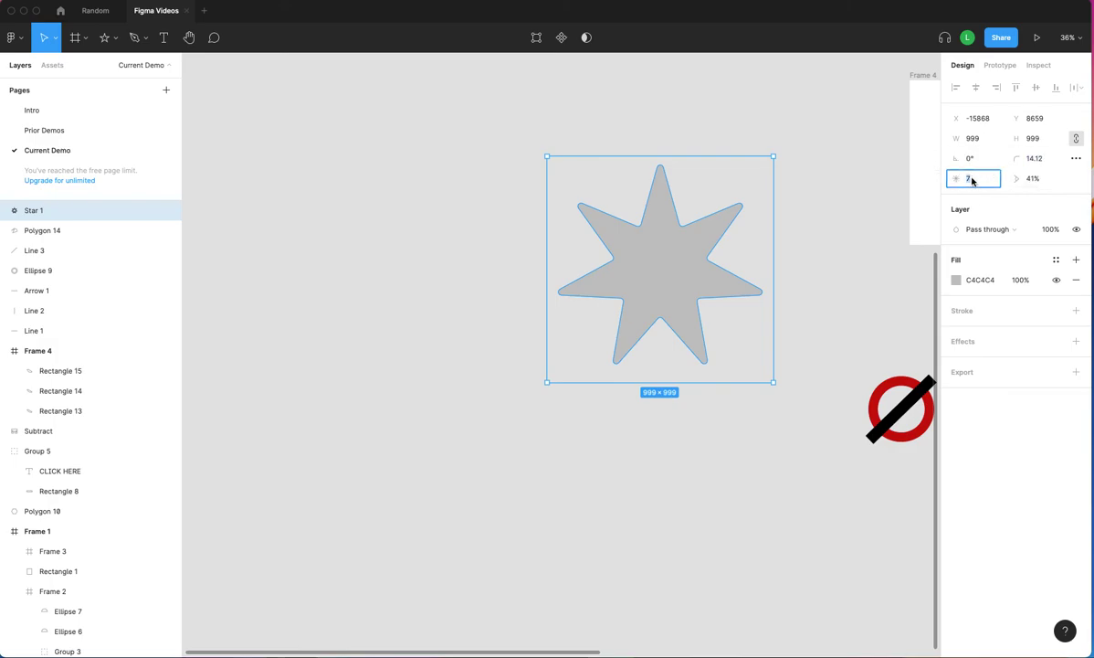
left_click(1037, 180)
Adjust the star's ratio freehand to 42% and move the star to about X -16264, Y 8631.
mouse_move(681, 225)
left_mouse_down()
mouse_move(652, 268)
mouse_move(713, 169)
mouse_move(655, 266)
mouse_move(695, 223)
mouse_move(690, 234)
left_mouse_up()
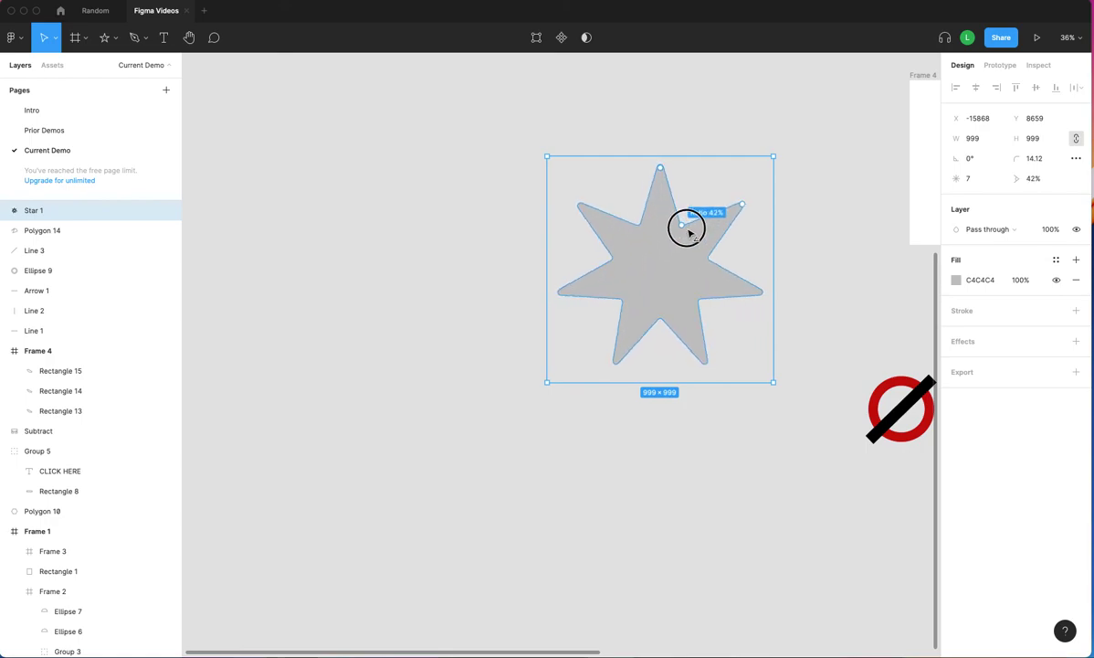
left_click(811, 283)
left_click(712, 275)
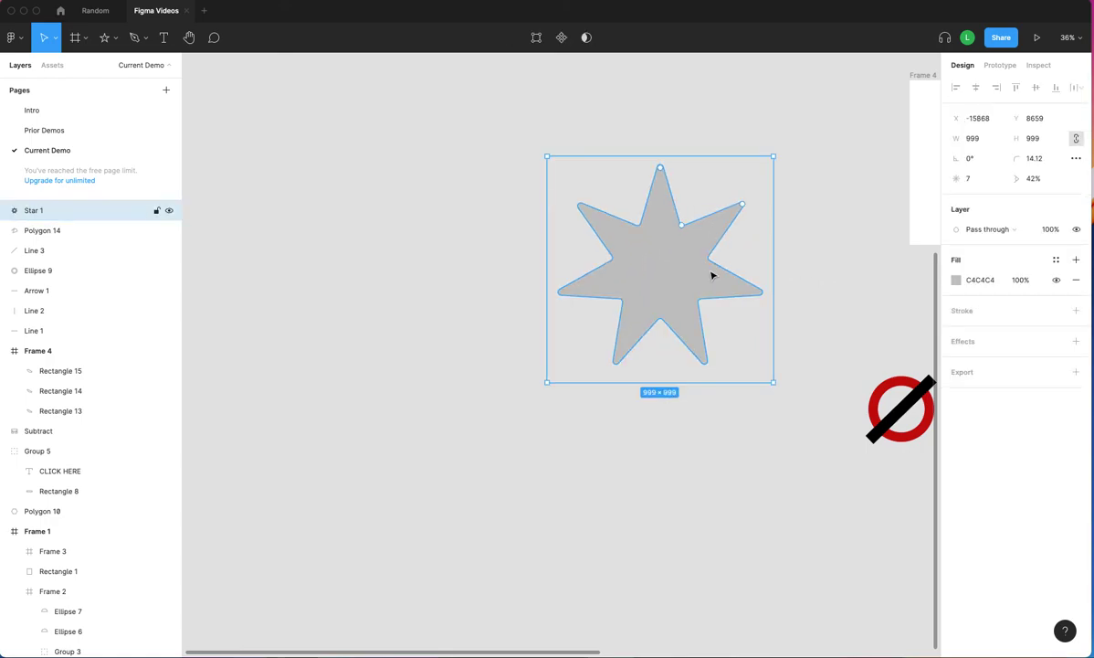
mouse_move(668, 264)
left_mouse_down()
mouse_move(546, 259)
mouse_move(578, 259)
left_mouse_up()
left_click(141, 38)
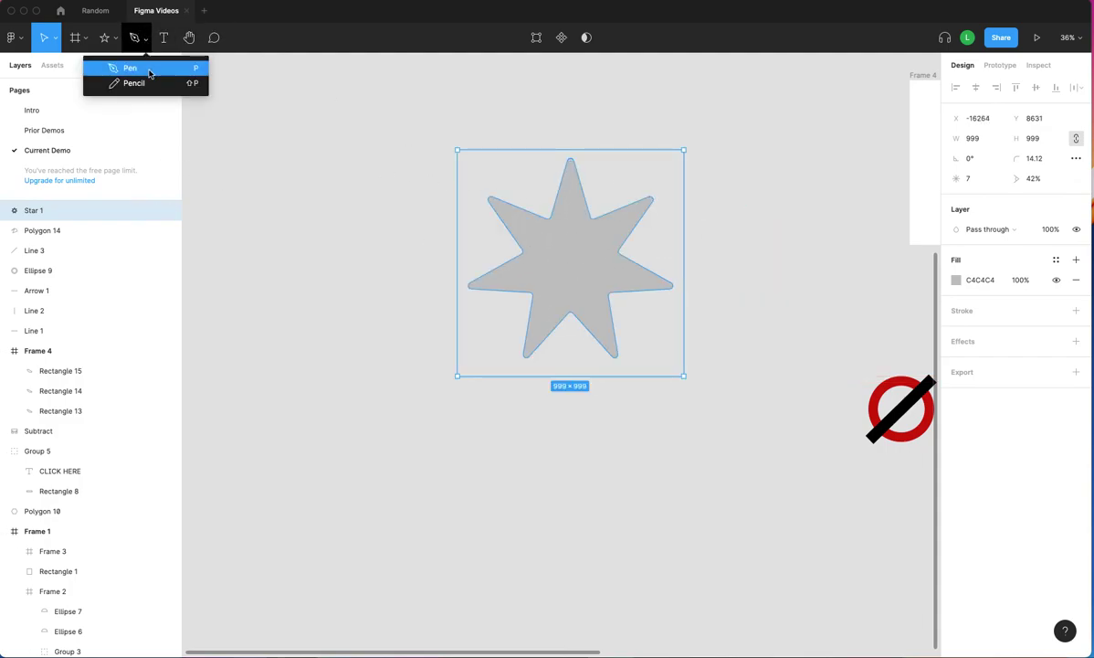
left_click(267, 102)
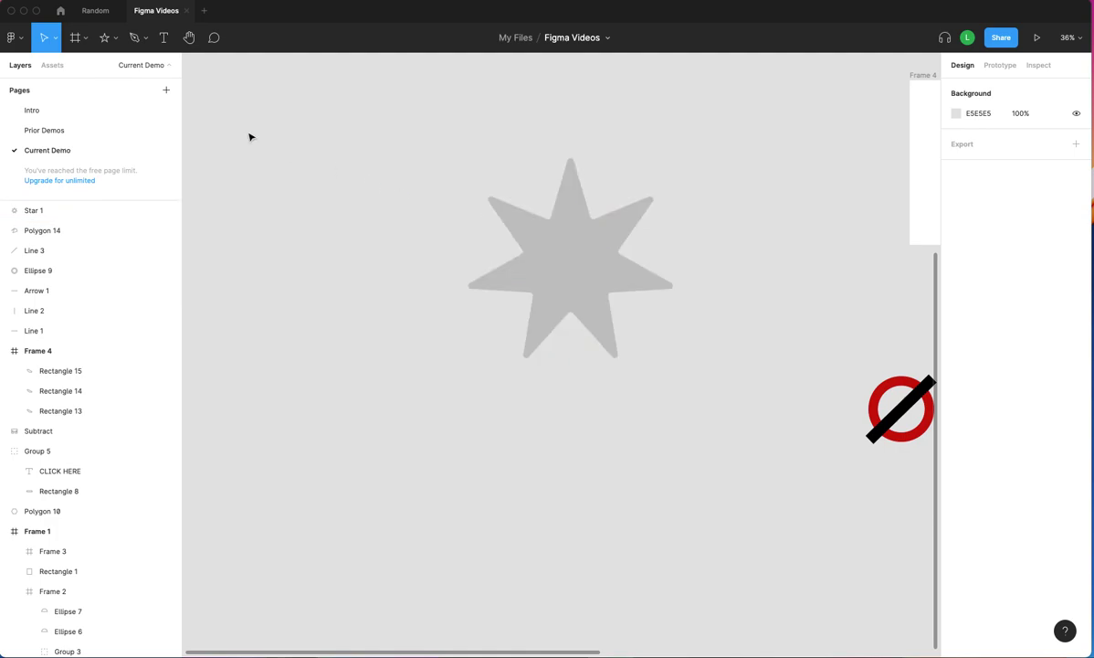
Place a copy of the star over the original, filled with pale green CBE4D2 and rotated to about -16.36°.
left_click(603, 262)
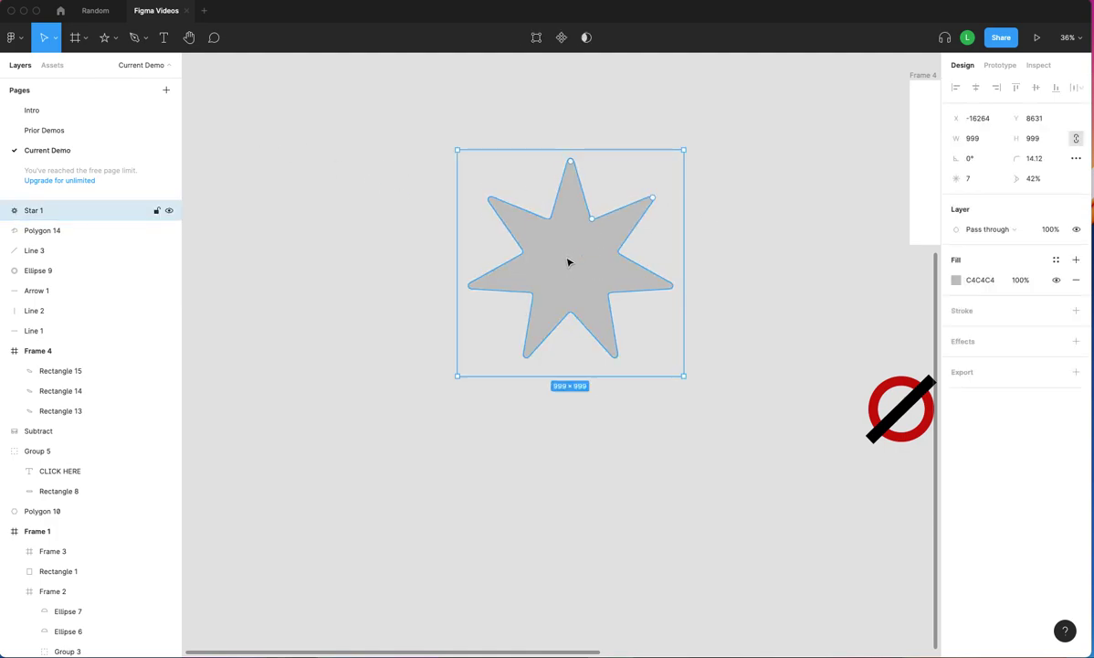
left_click_drag(568, 261, 638, 267)
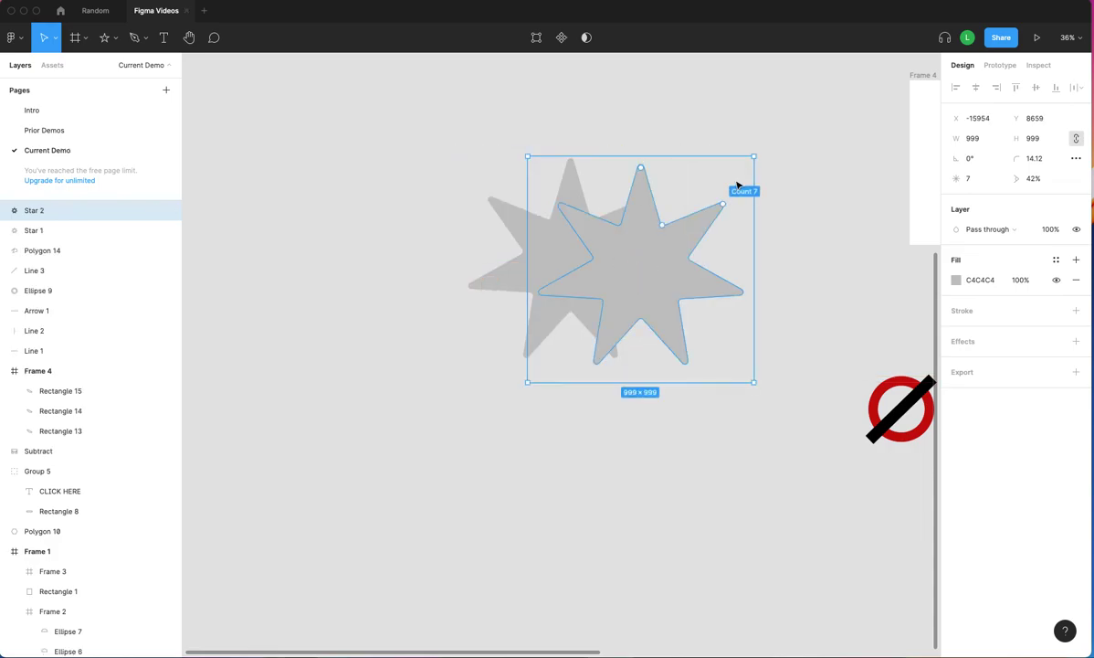
left_click(957, 282)
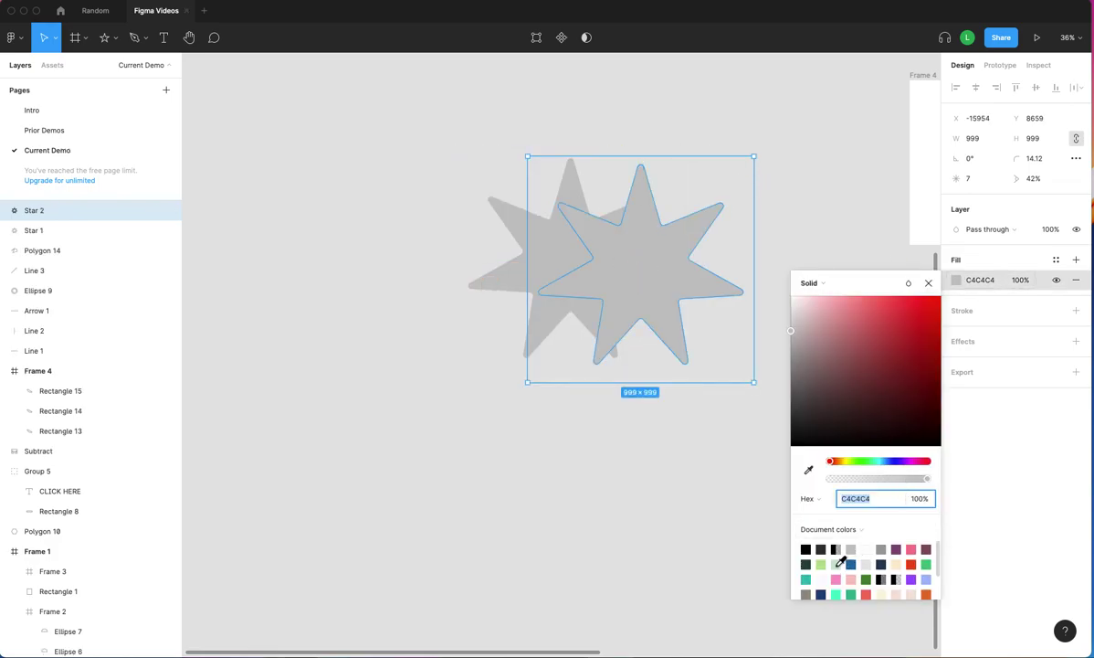
left_click(837, 563)
left_click(924, 283)
left_click_drag(757, 149, 779, 195)
left_click_drag(659, 274, 639, 254)
Fill the topmost star copy with red F24E1E and centre it over the stack, rotated to about -24.49°.
left_click(956, 281)
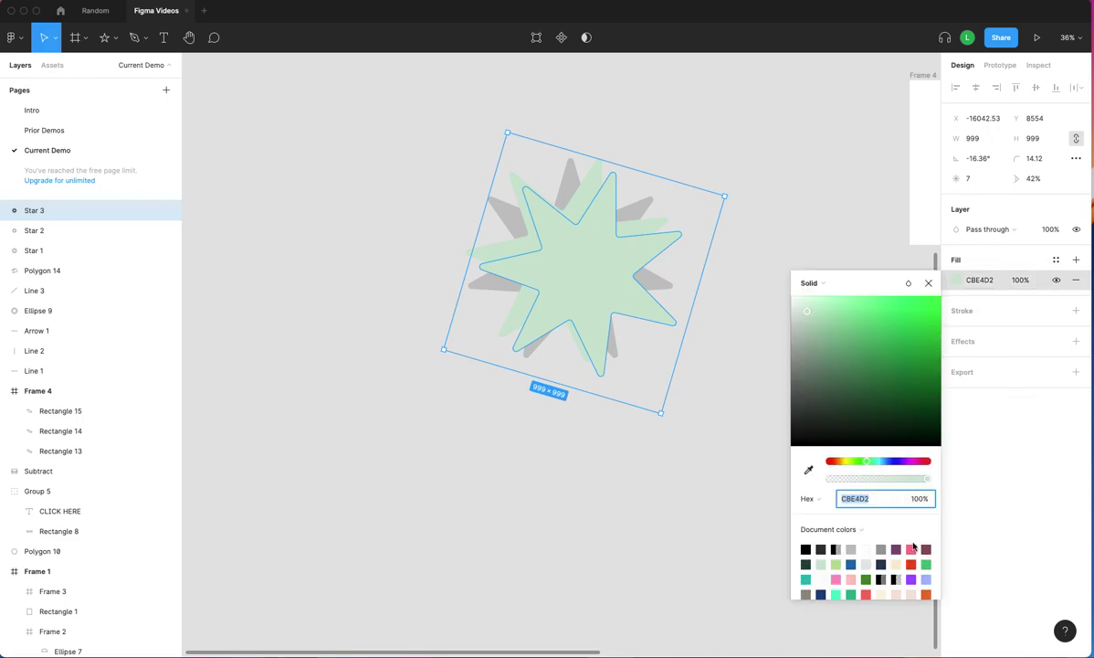
left_click(912, 565)
left_click_drag(730, 193, 724, 214)
left_click_drag(588, 271, 582, 264)
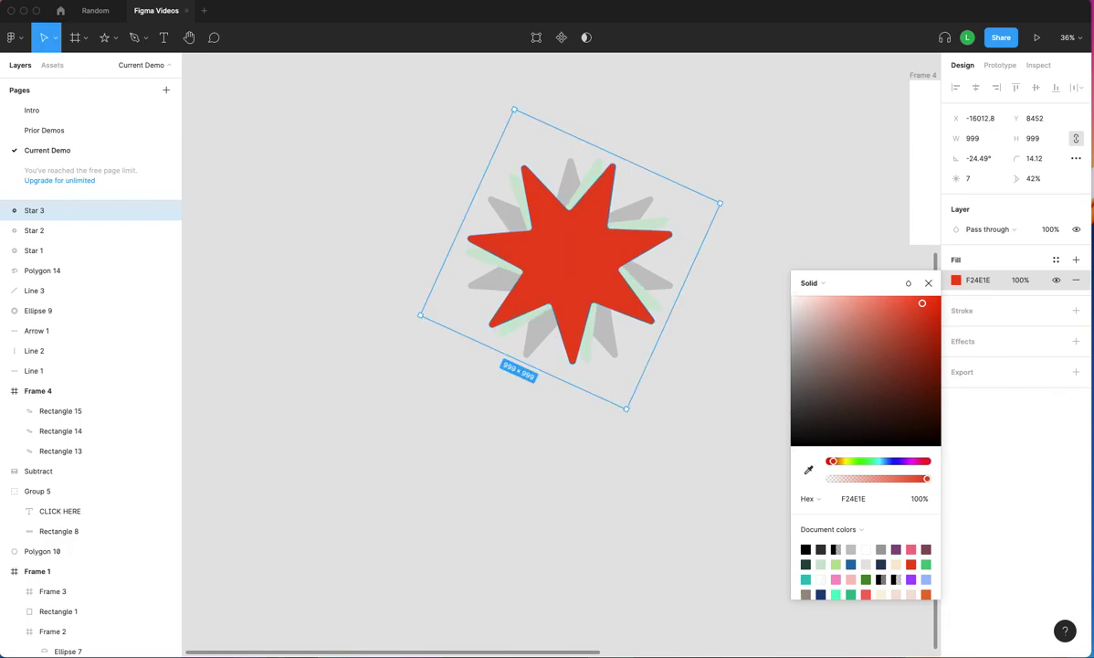